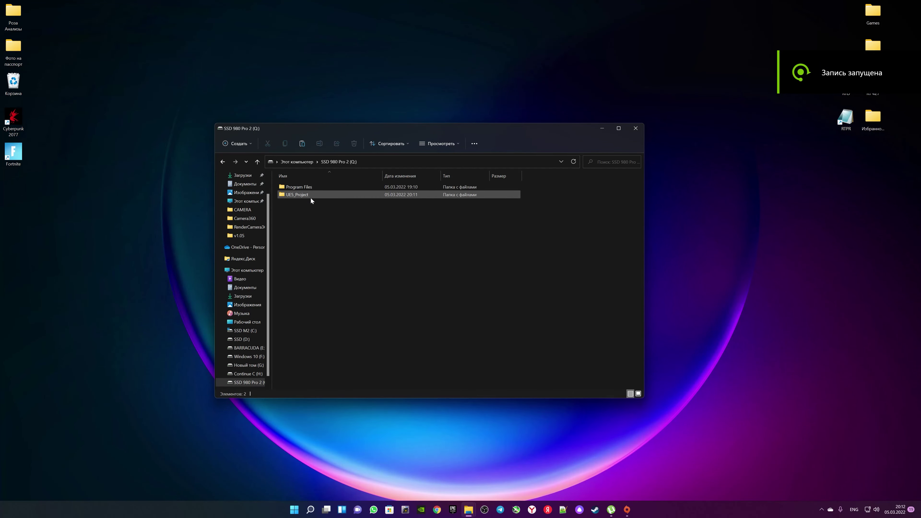
- Create a Plugins folder in the ContemporaryRestaurant project and paste the Camera360v2 plugin folder into it
double_click(311, 198)
double_click(312, 188)
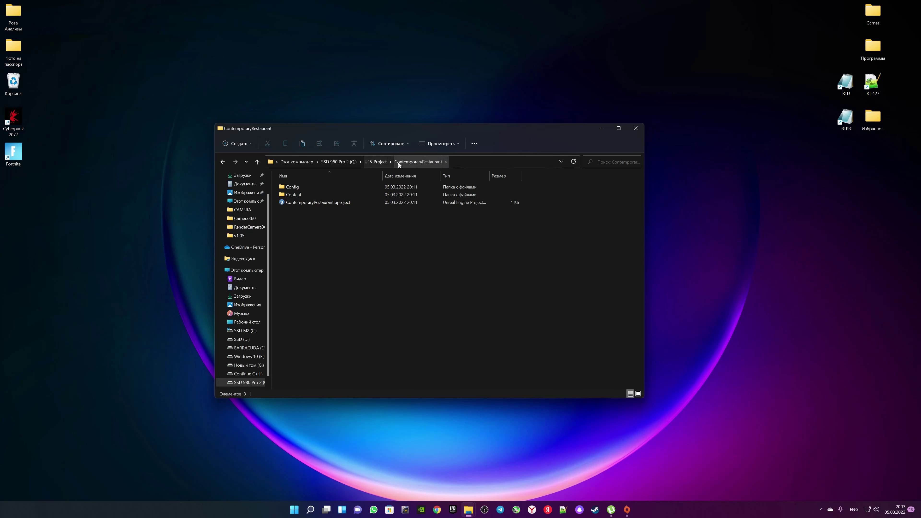
right_click(325, 223)
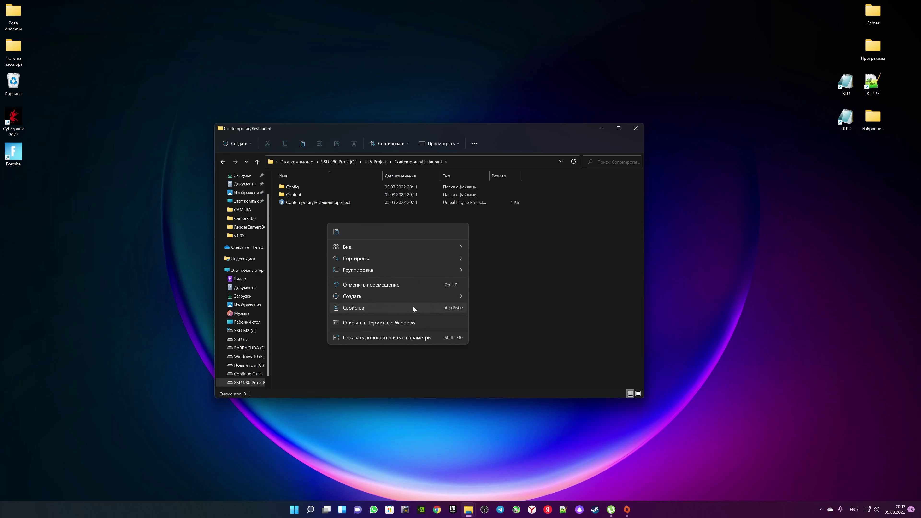
mouse_move(435, 296)
click(486, 297)
text(Plugins)
key(Return)
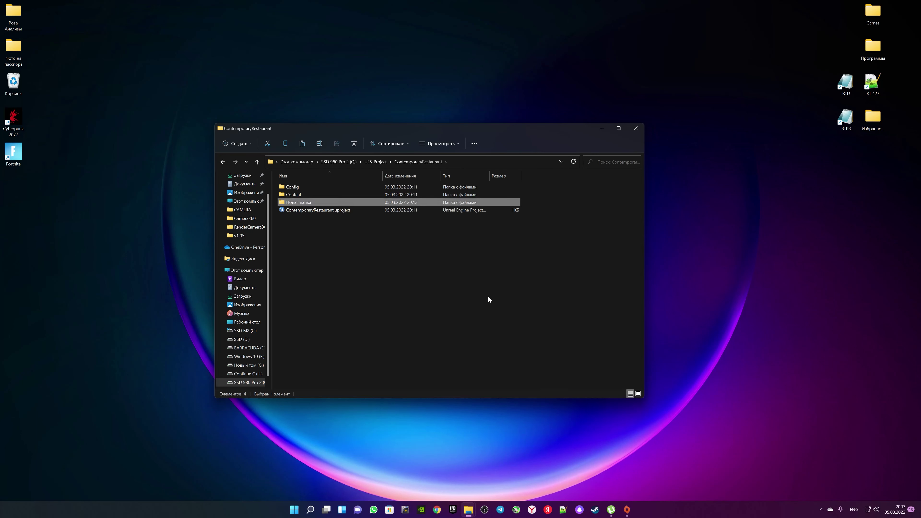
key(Return)
key(ctrl+v)
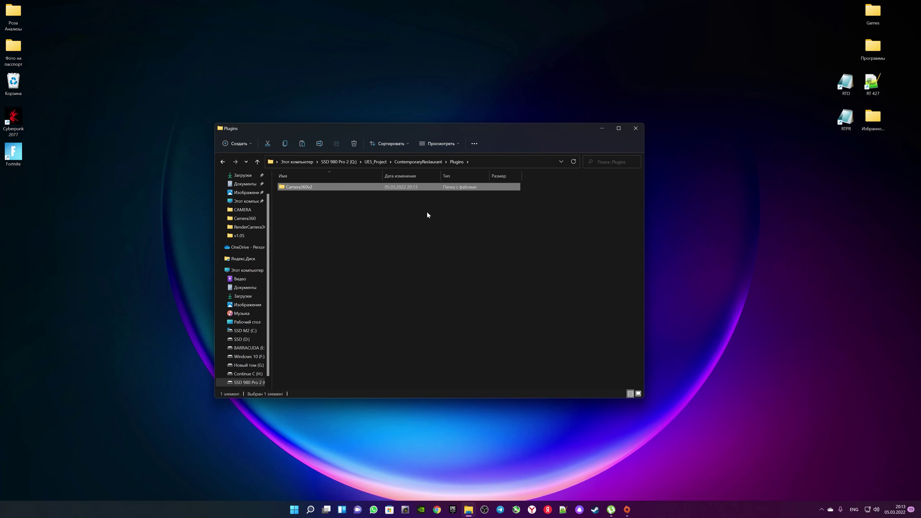
click(424, 163)
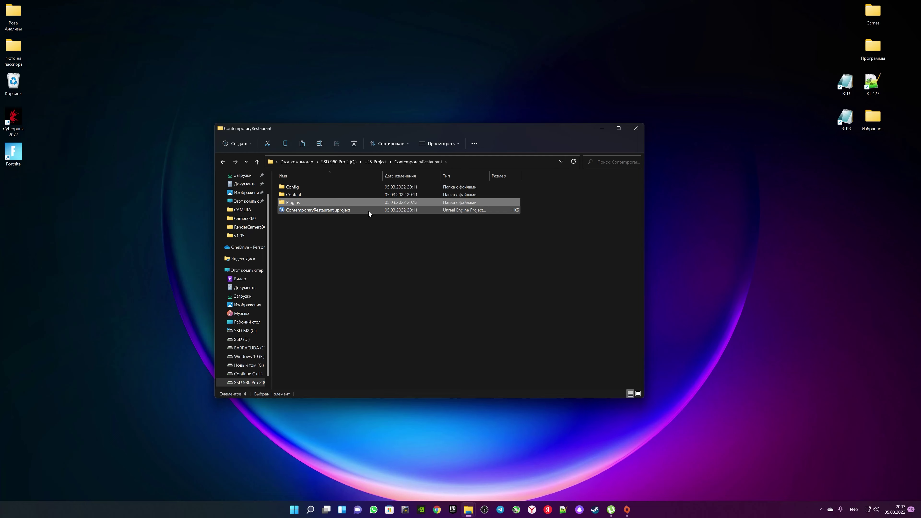
click(354, 210)
- Switch ContemporaryRestaurant.uproject to the engine at Q:\Program Files\Epic Games\UE_5.0
right_click(355, 212)
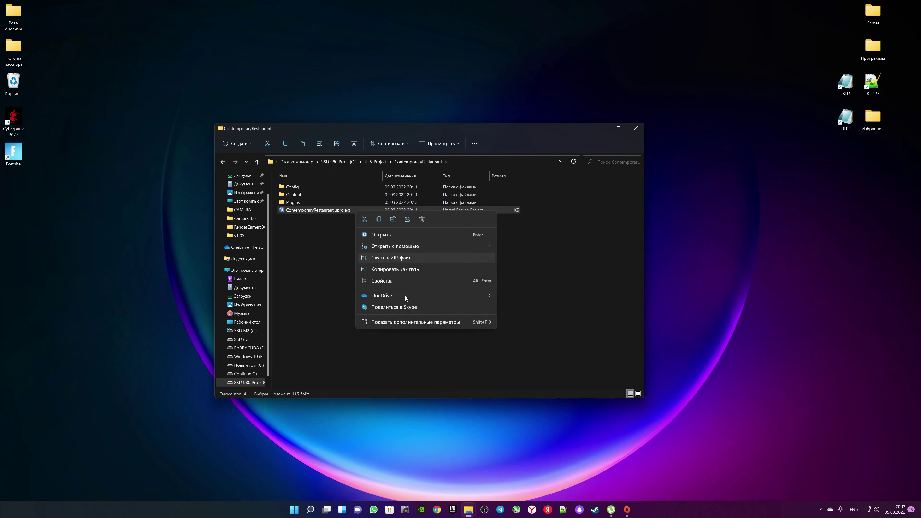
click(402, 325)
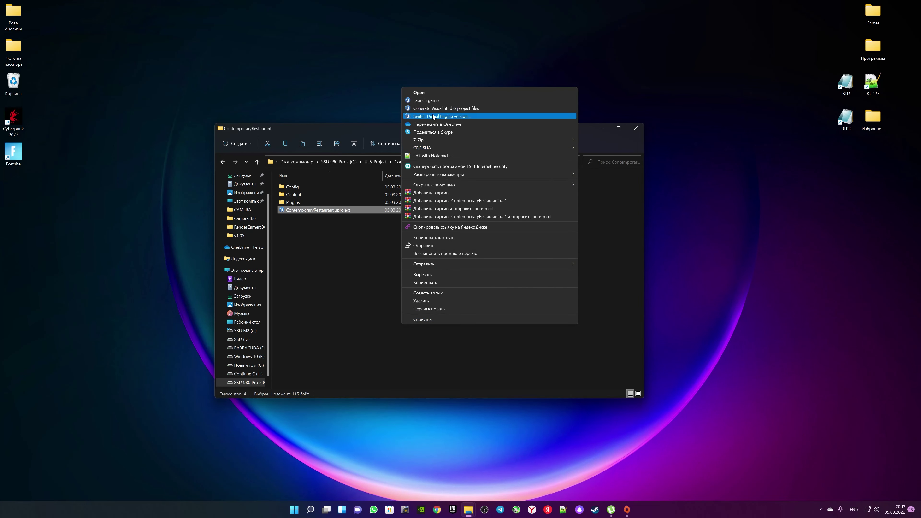
click(433, 116)
click(416, 250)
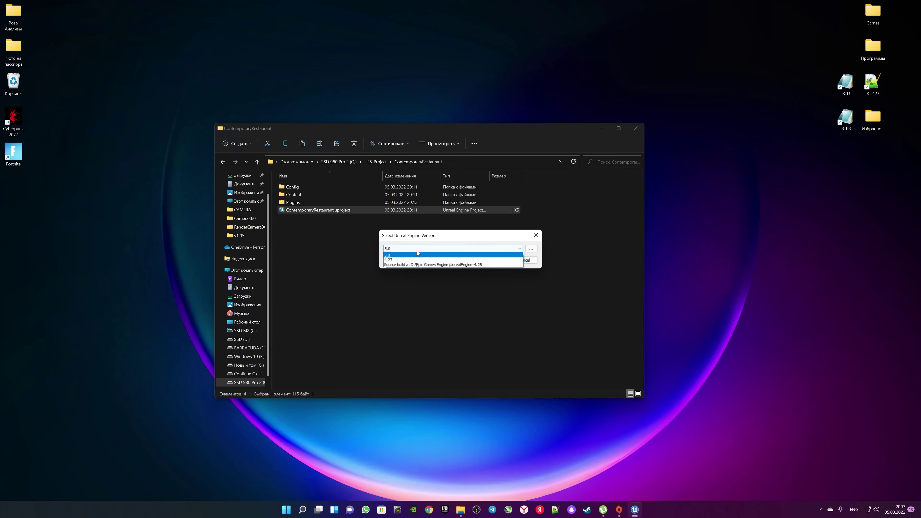
click(402, 255)
click(531, 249)
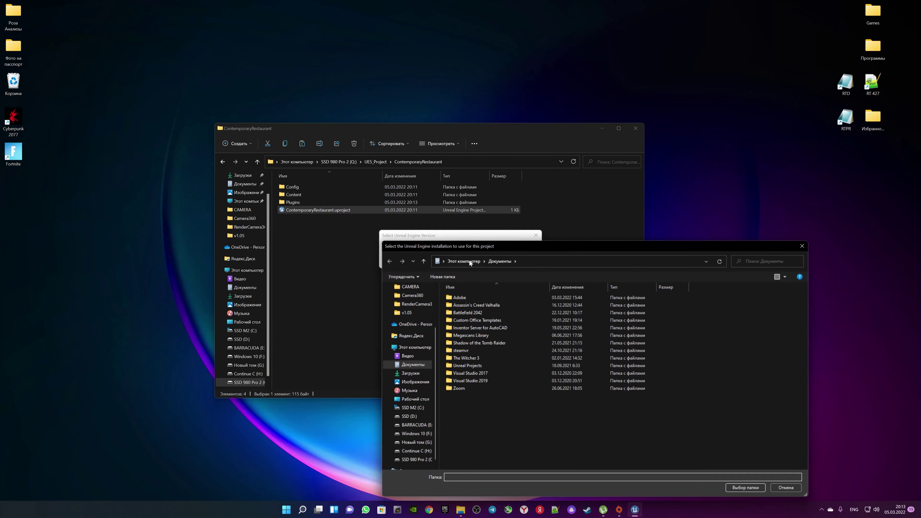
click(470, 260)
double_click(510, 395)
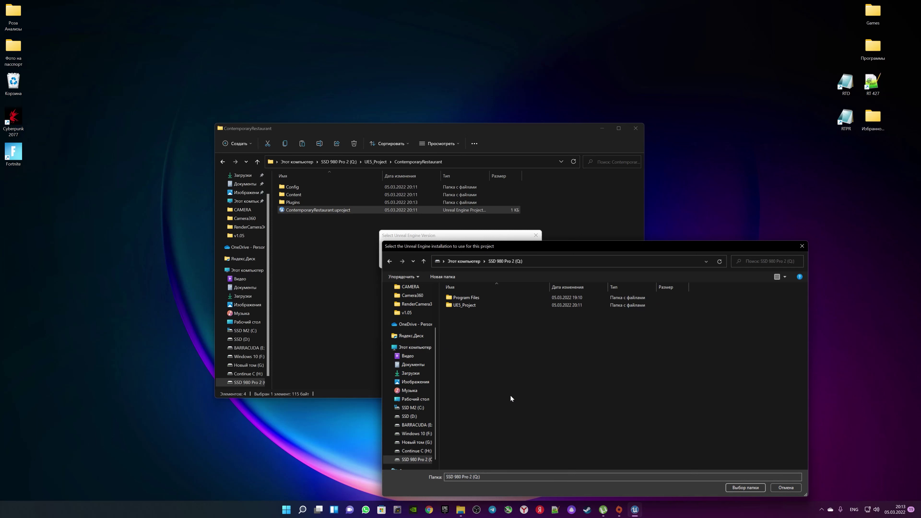
double_click(468, 298)
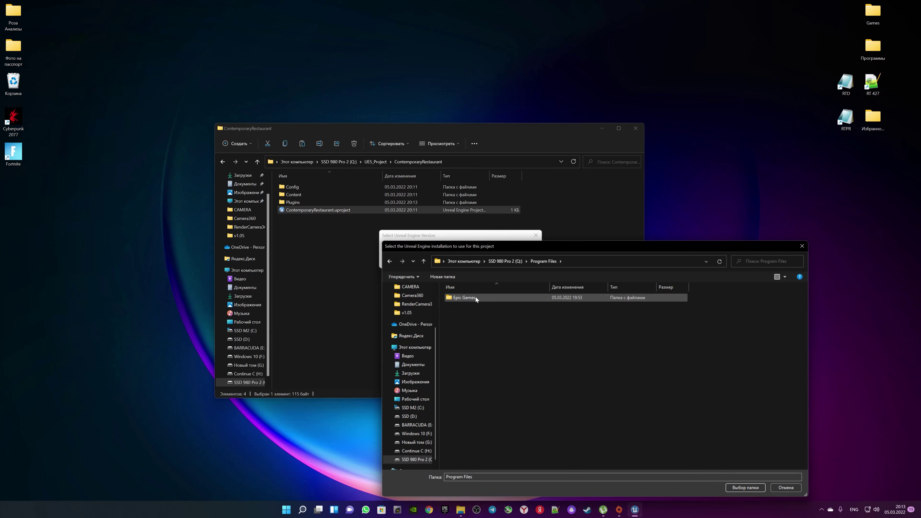
double_click(475, 297)
double_click(454, 306)
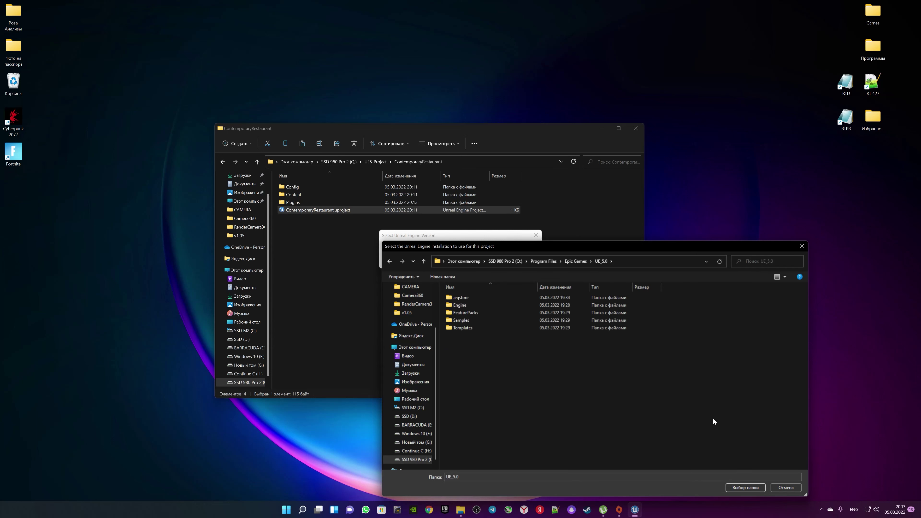
click(745, 487)
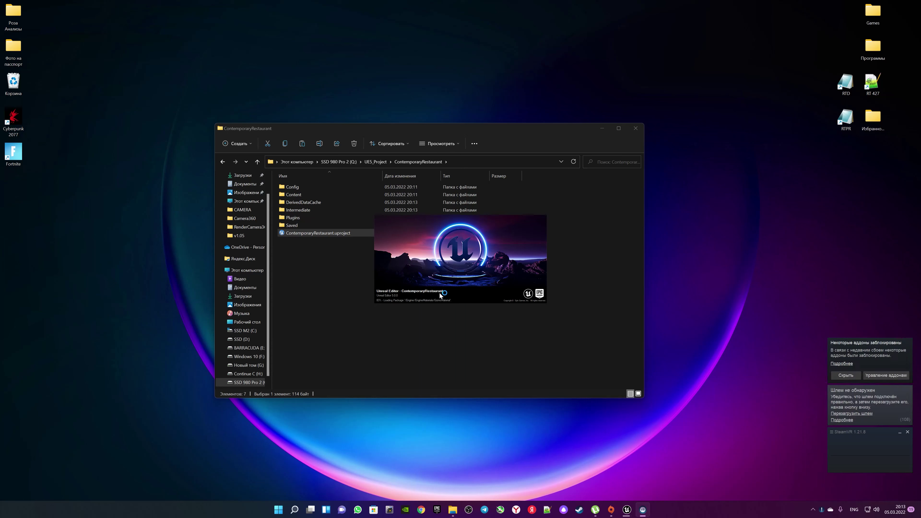
- Update the out-of-date project file and browse the installed rendering plugins
click(839, 429)
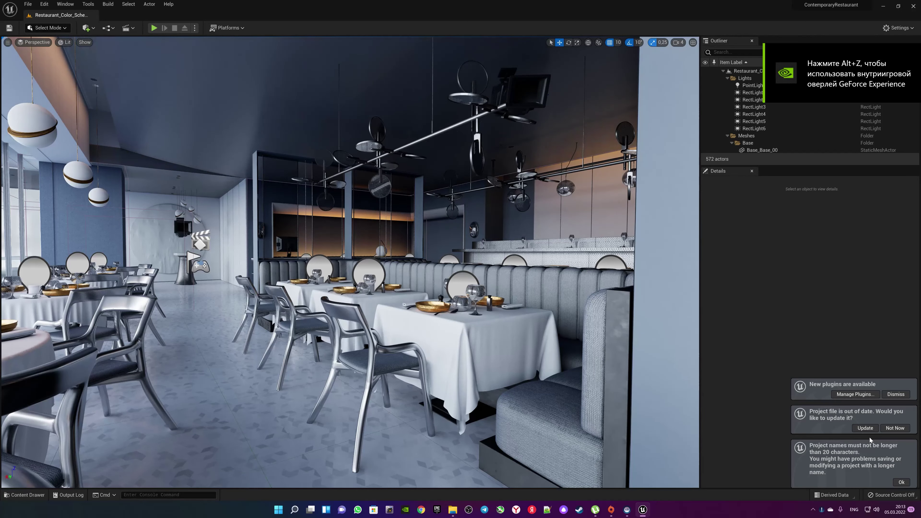
click(867, 429)
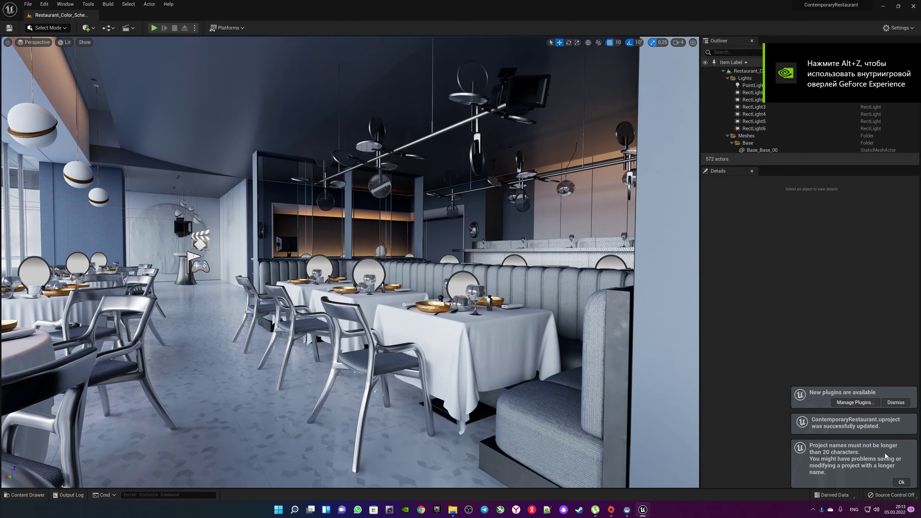
click(855, 402)
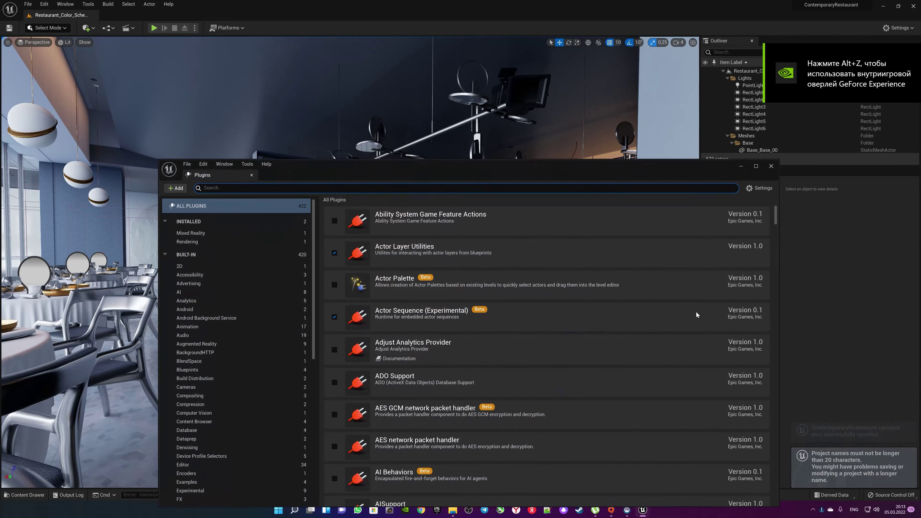
click(187, 242)
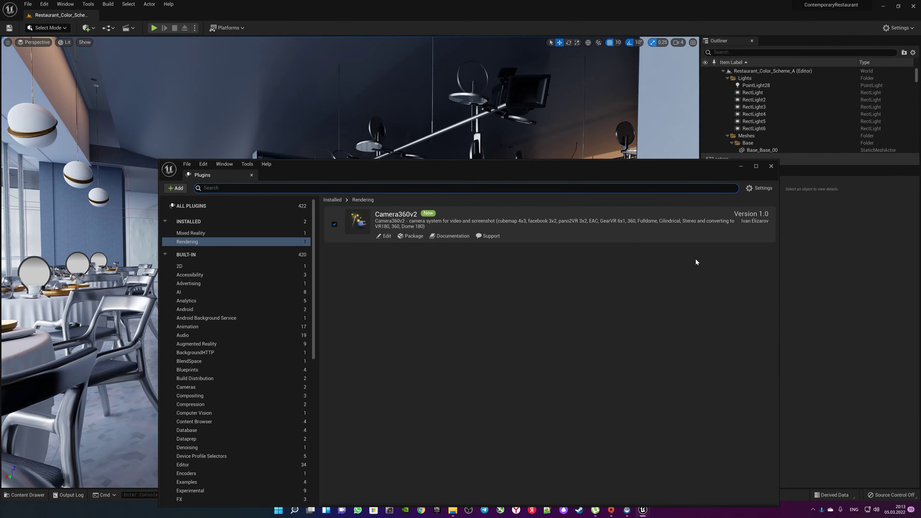
text(pyth)
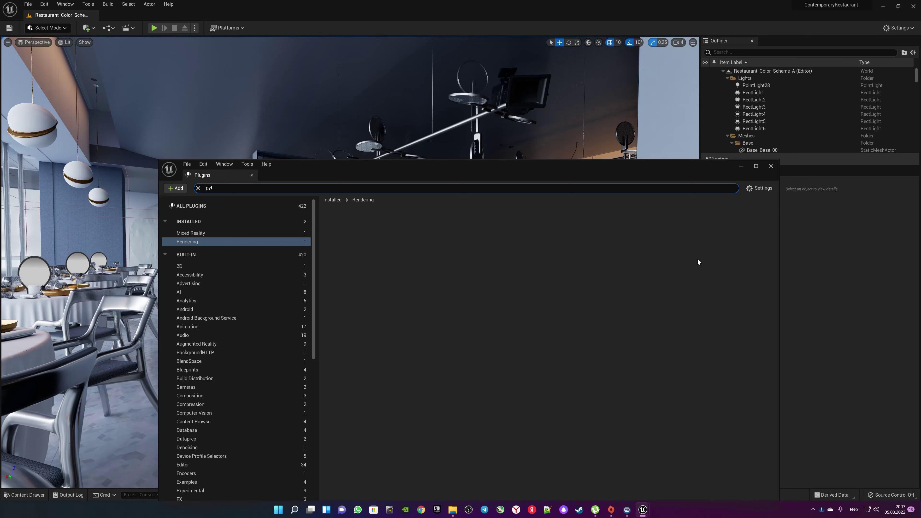
click(206, 208)
text(mov)
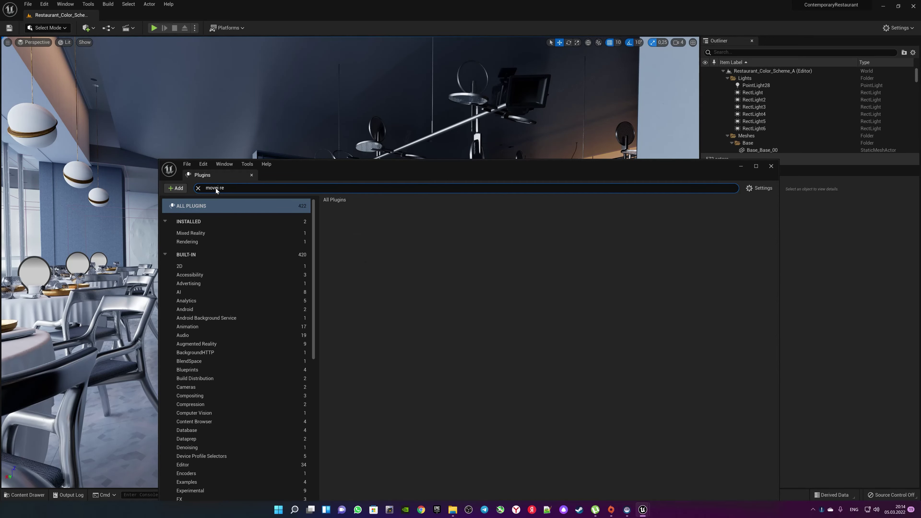
- Enable Movie Render Queue and its Additional Render Passes plugin, accept the beta warning, and restart
text(e re)
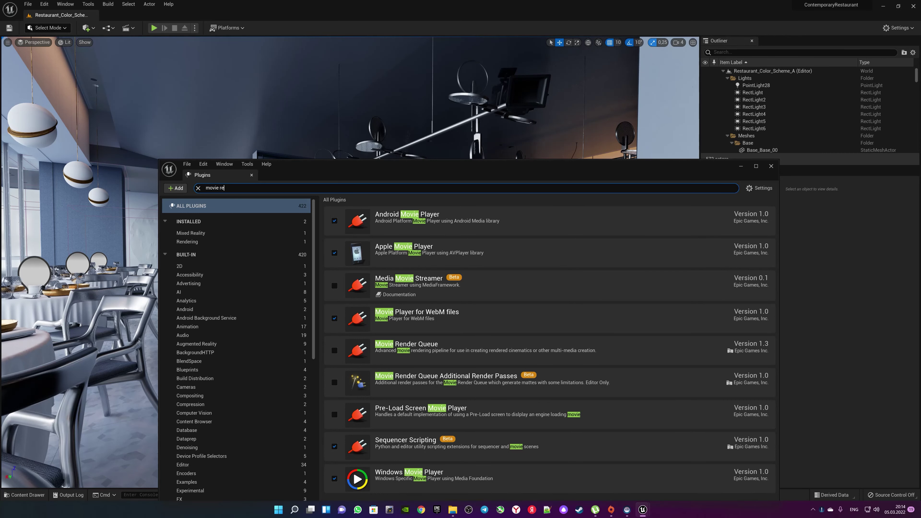
text(nd)
click(335, 221)
click(334, 253)
click(520, 276)
click(753, 490)
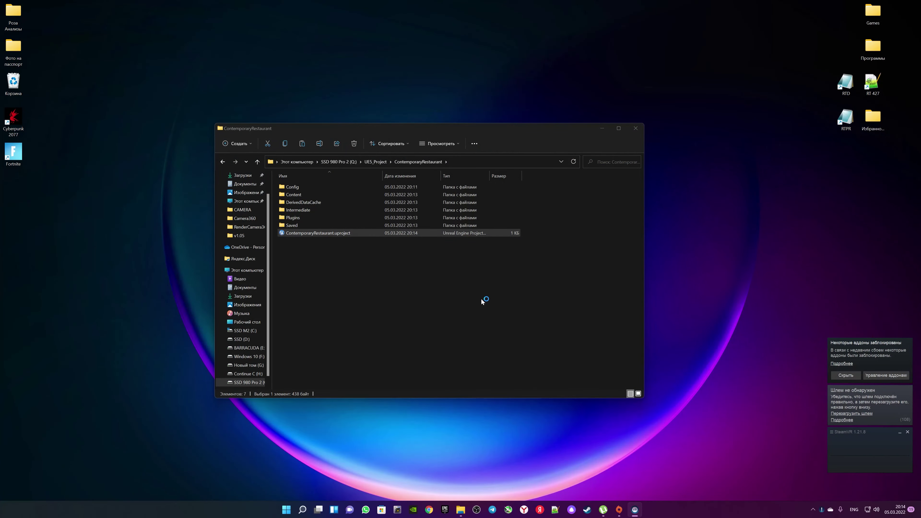
- After the editor relaunches, close the Plugins window to return to the restaurant scene
key(alt+z)
key(alt+z)
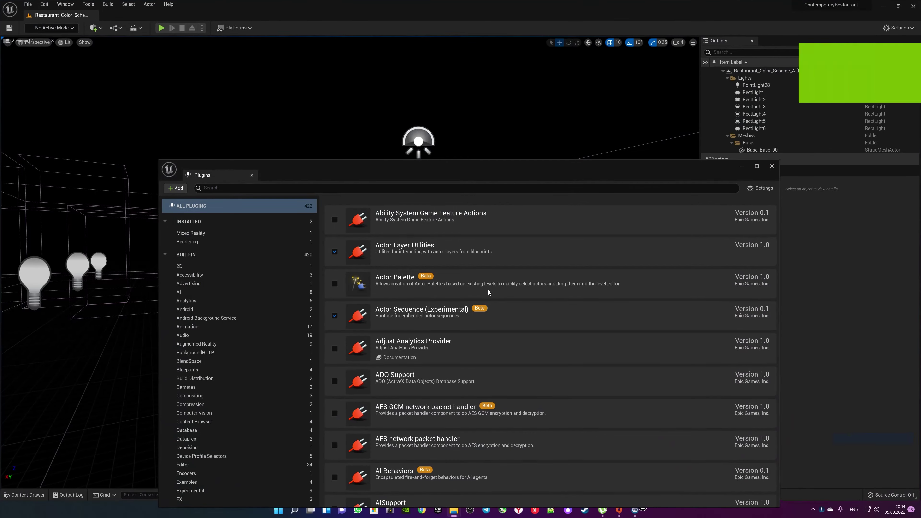
click(771, 166)
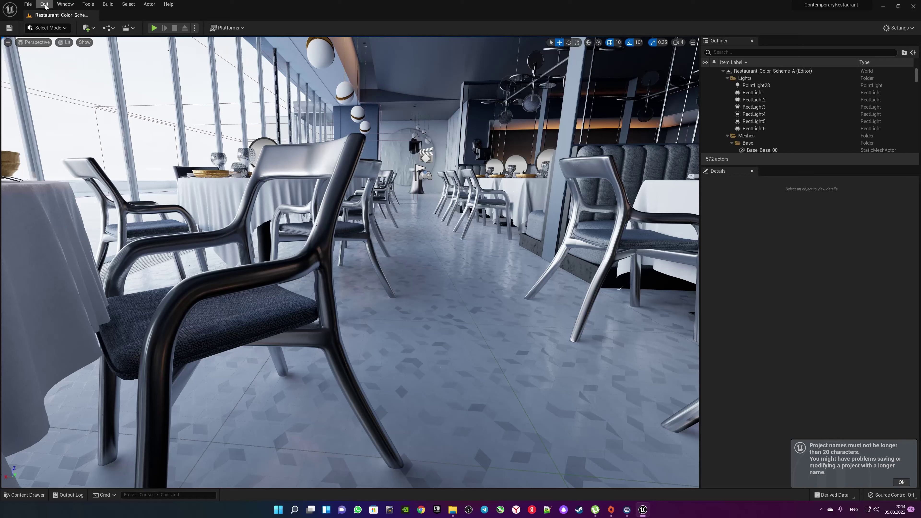
- In Project Settings, enable hardware ray tracing, skin cache, ray-traced skylight and mesh distance fields
click(44, 4)
click(142, 111)
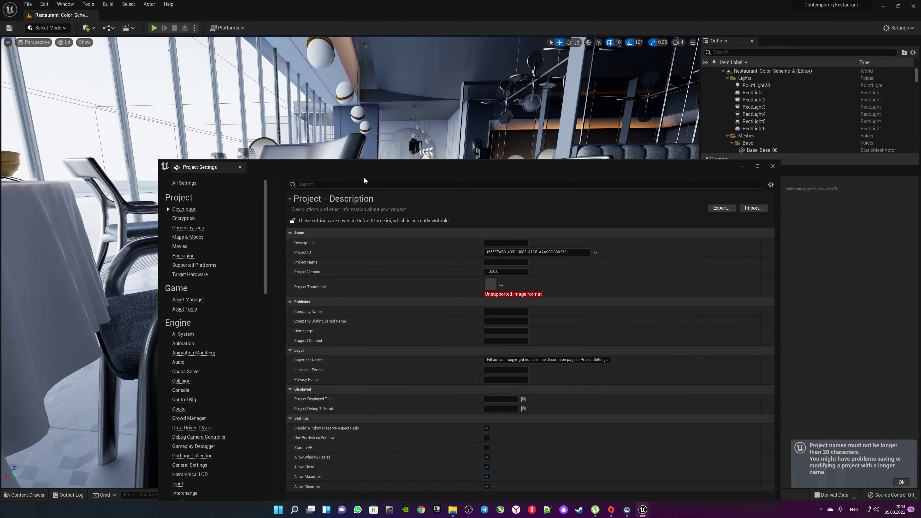
text(raytrac)
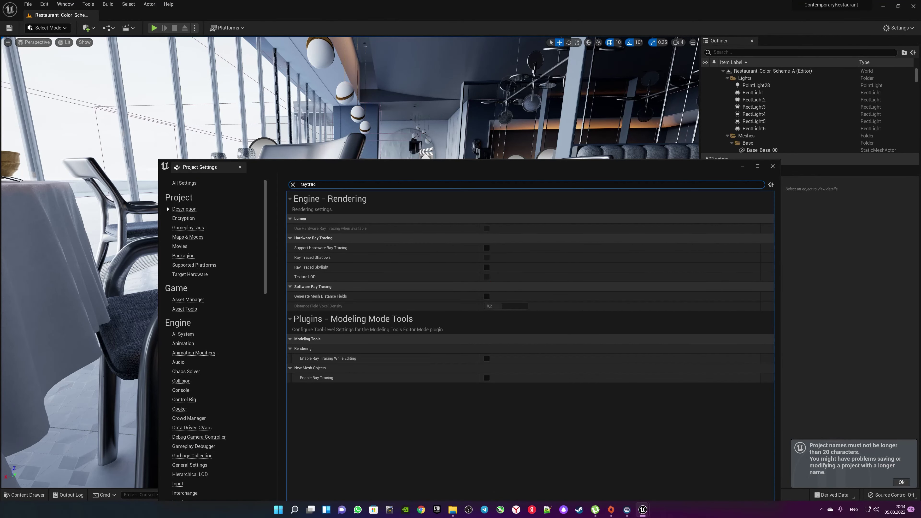
click(486, 247)
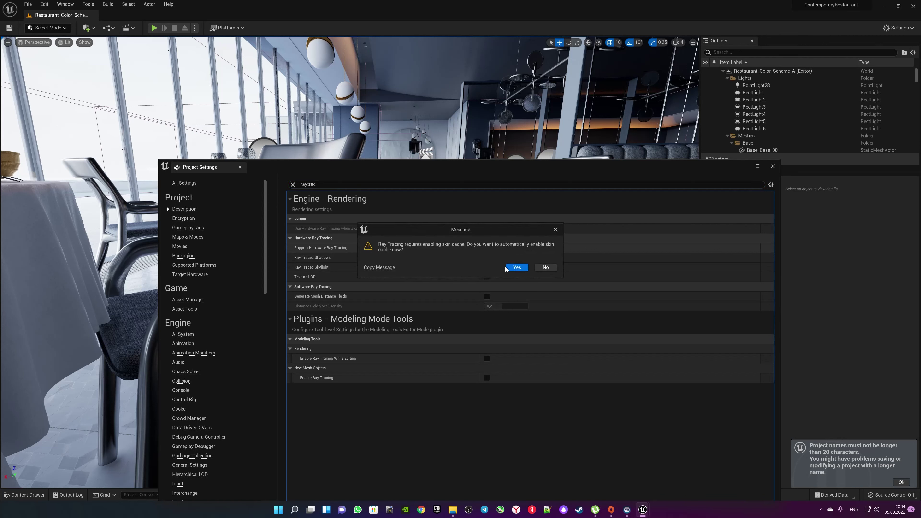
click(508, 267)
click(487, 268)
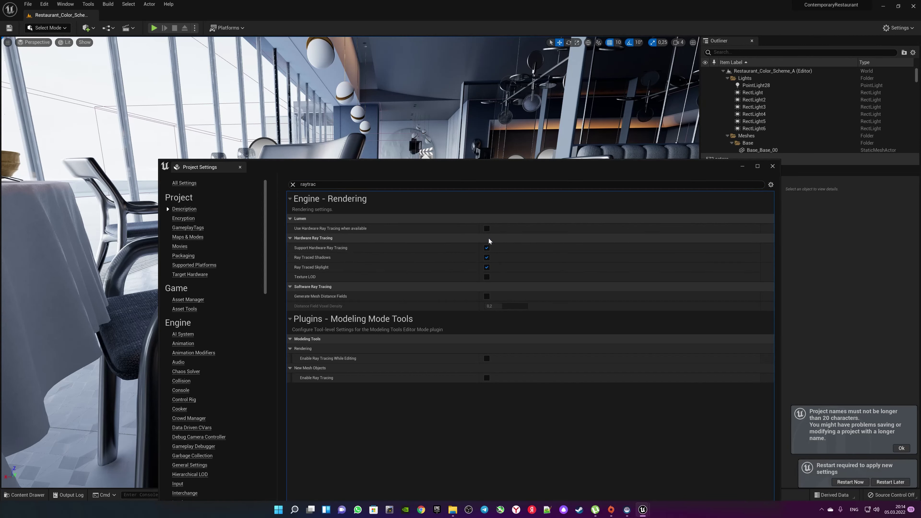
click(487, 227)
click(363, 184)
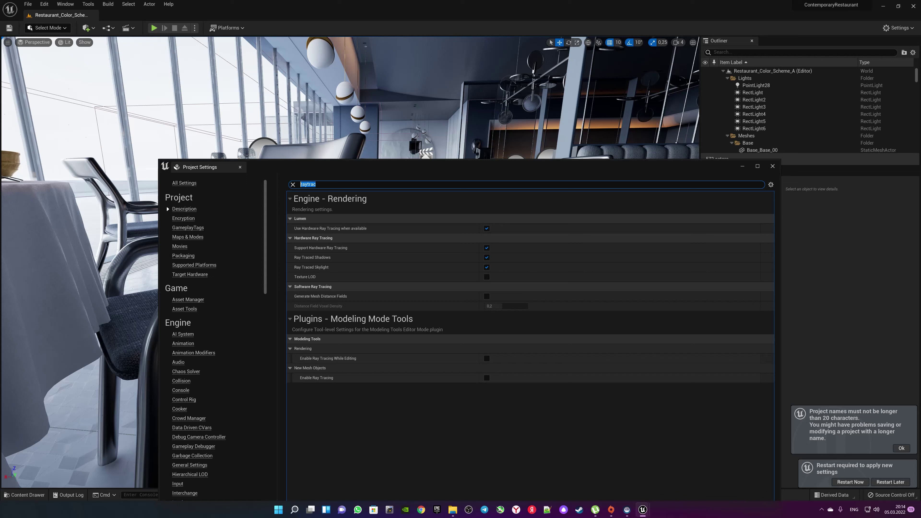
click(487, 296)
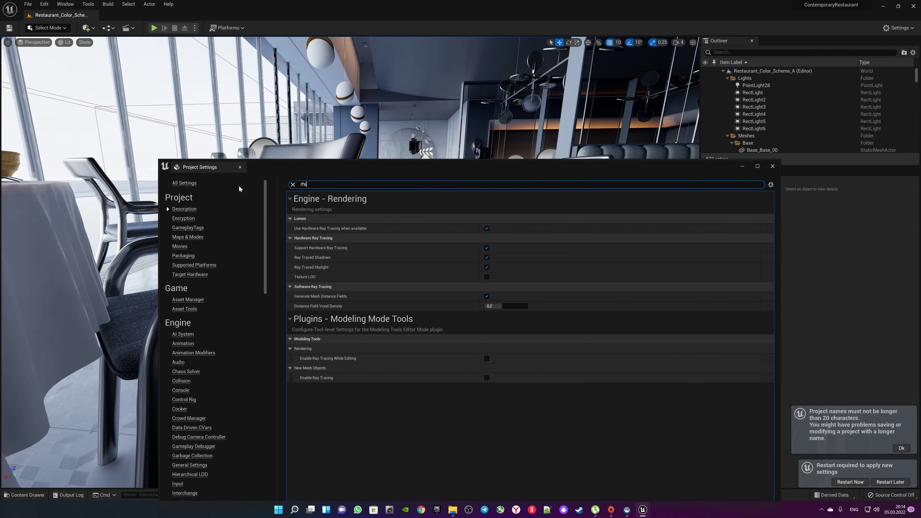
- Set the default RHI to DirectX 12 and restart the editor to apply the settings
text(rhi)
click(523, 367)
click(502, 386)
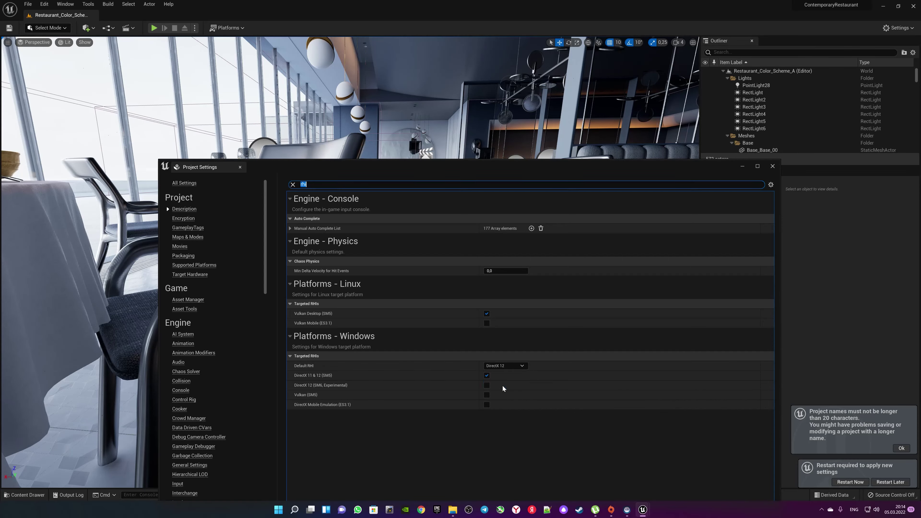
click(772, 166)
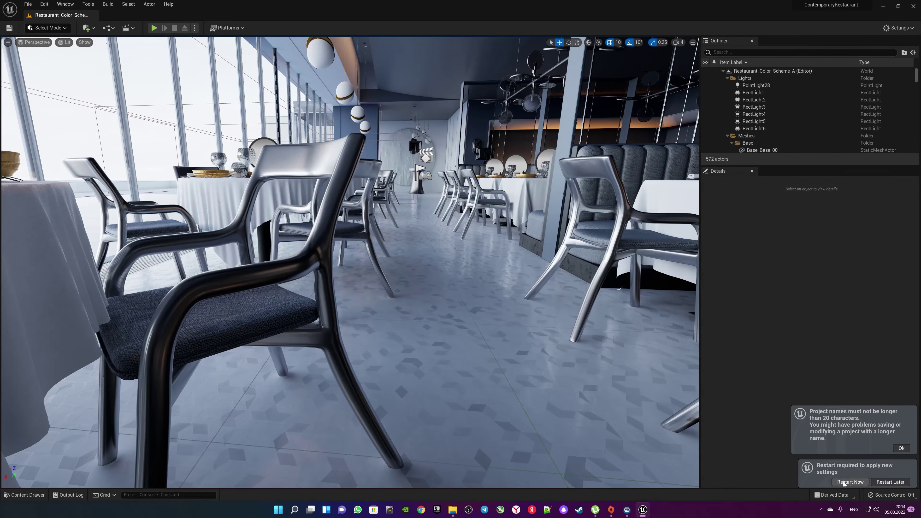
click(843, 482)
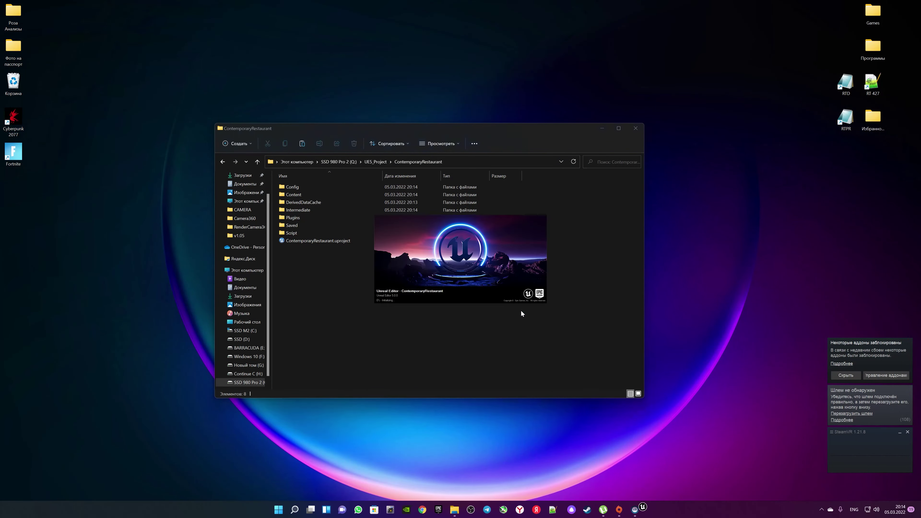
- Maximize the project folder window and bring Unreal Editor forward until Restaurant_Color_Scheme_A loads
double_click(482, 131)
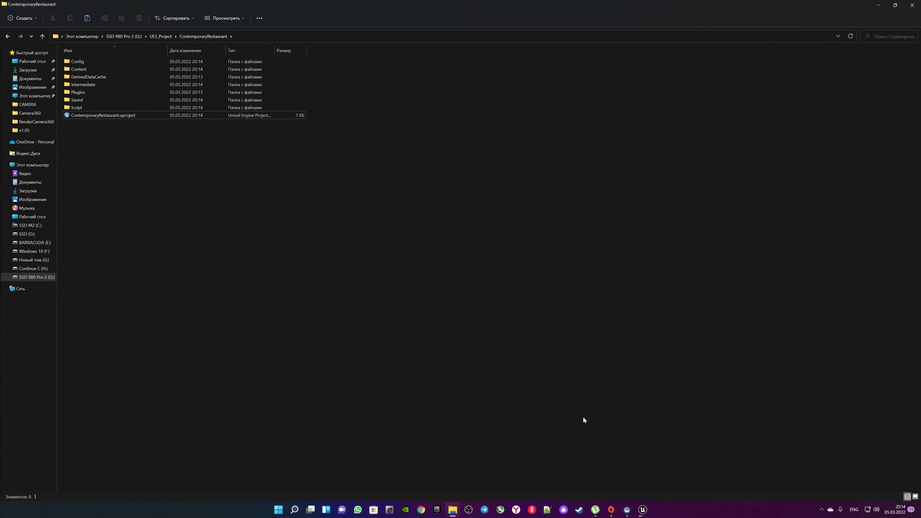
click(642, 508)
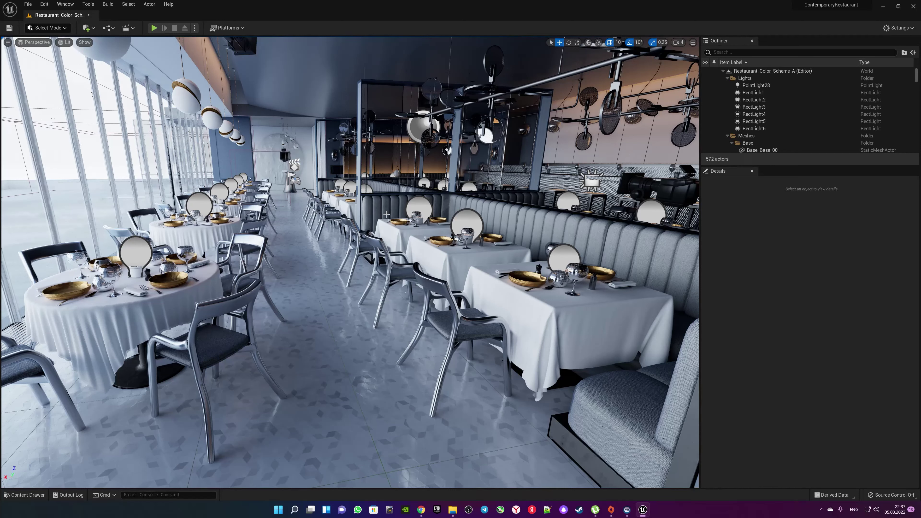
- Review Project Settings, then check the installed rendering plugins for Camera360v2
click(45, 4)
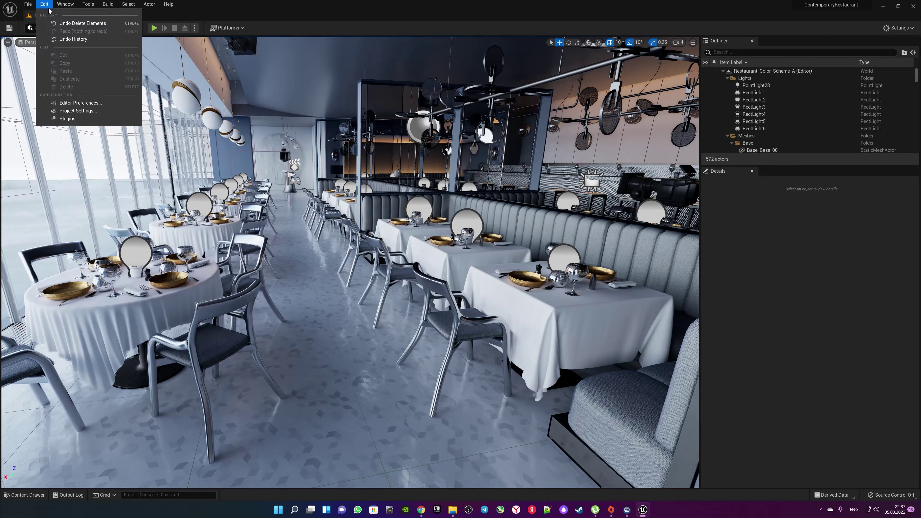
click(78, 111)
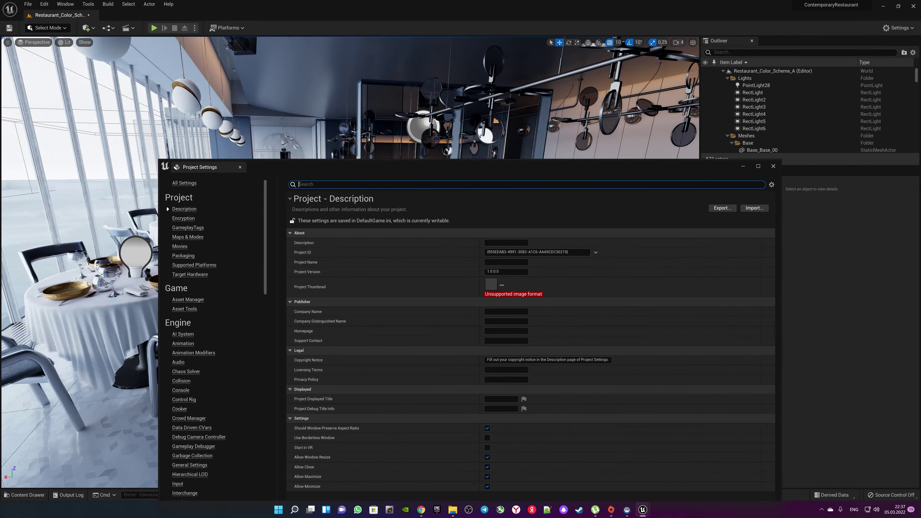
click(774, 166)
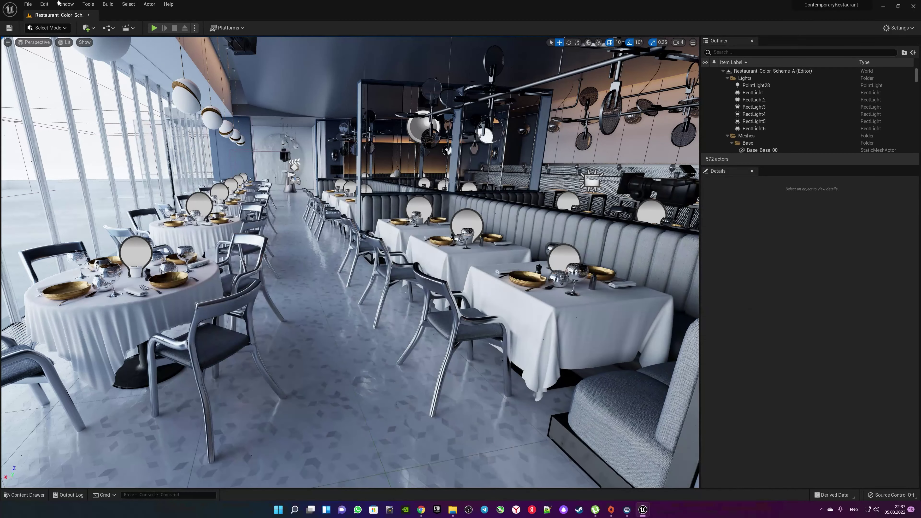
click(44, 5)
click(68, 119)
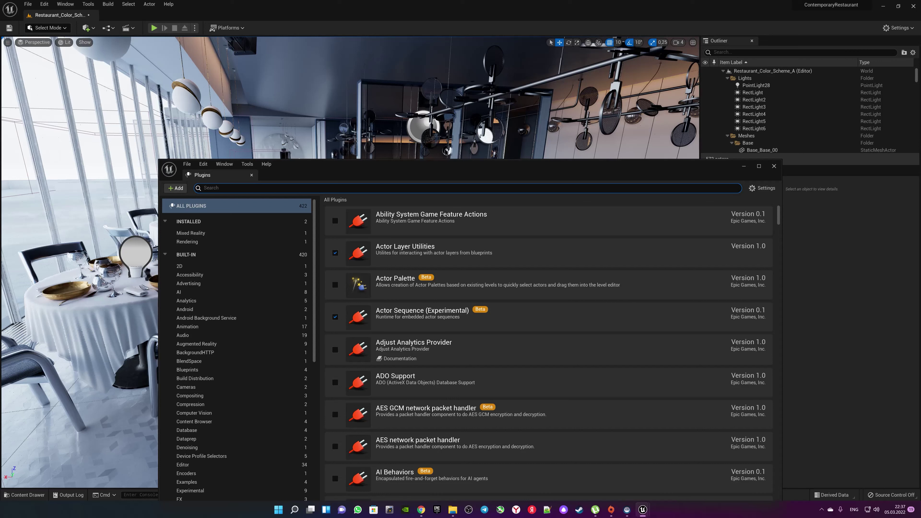
click(197, 243)
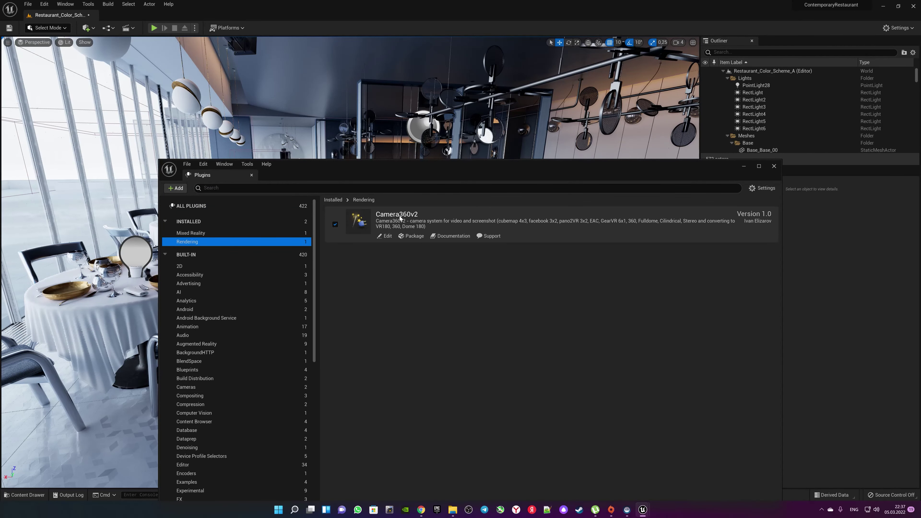
click(344, 188)
text(ышму)
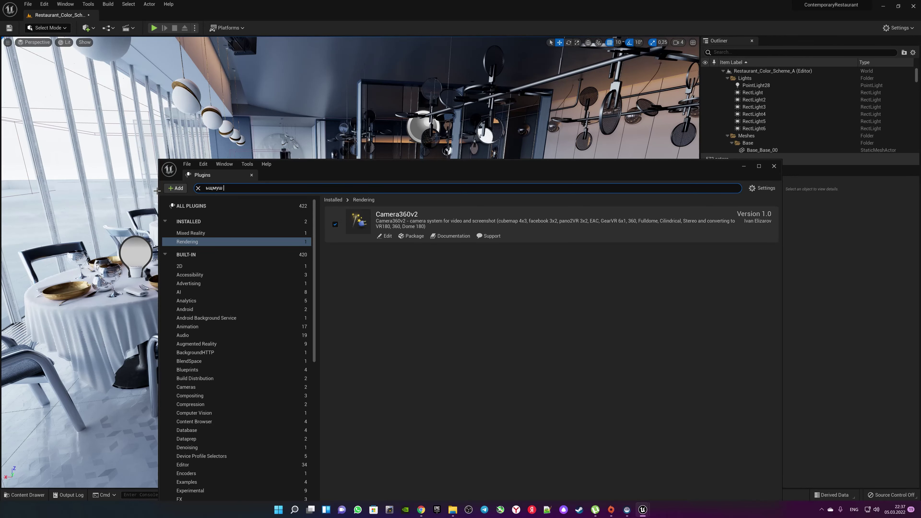
- Search the plugins for 'movie re' and 'python' to confirm Movie Render Queue and Python are enabled
key(BackSpace)
key(BackSpace)
key(BackSpace)
text(movie)
text( re)
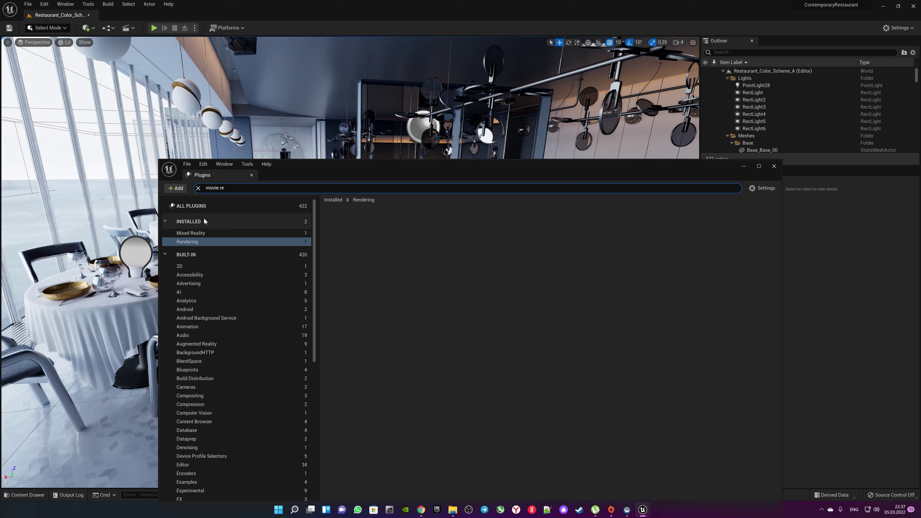
click(204, 218)
click(200, 208)
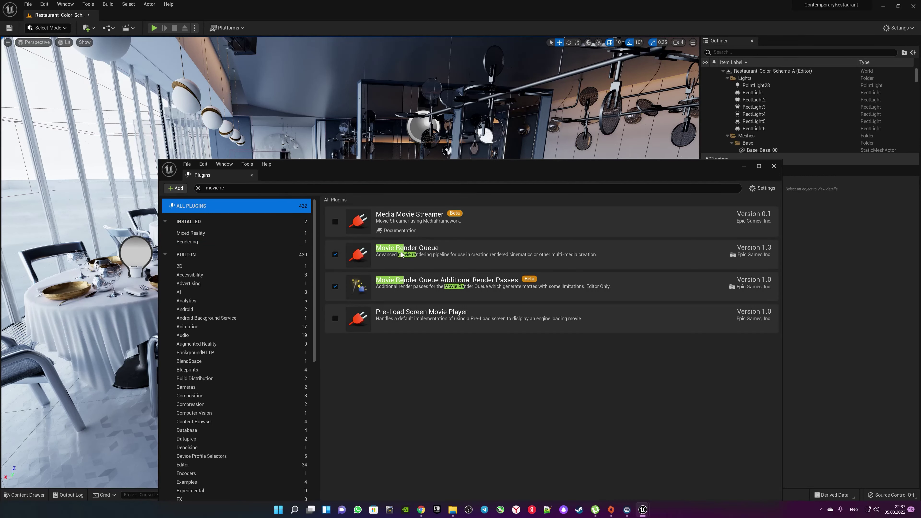
click(218, 188)
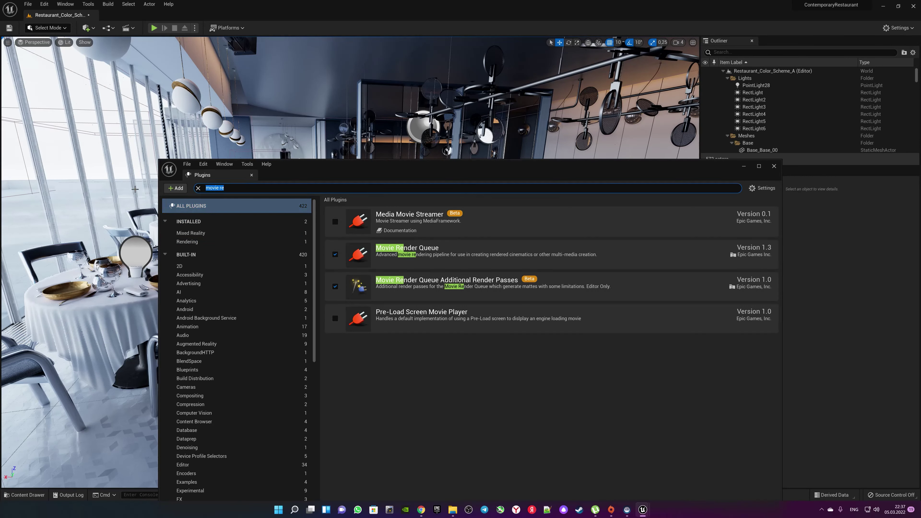
text(python)
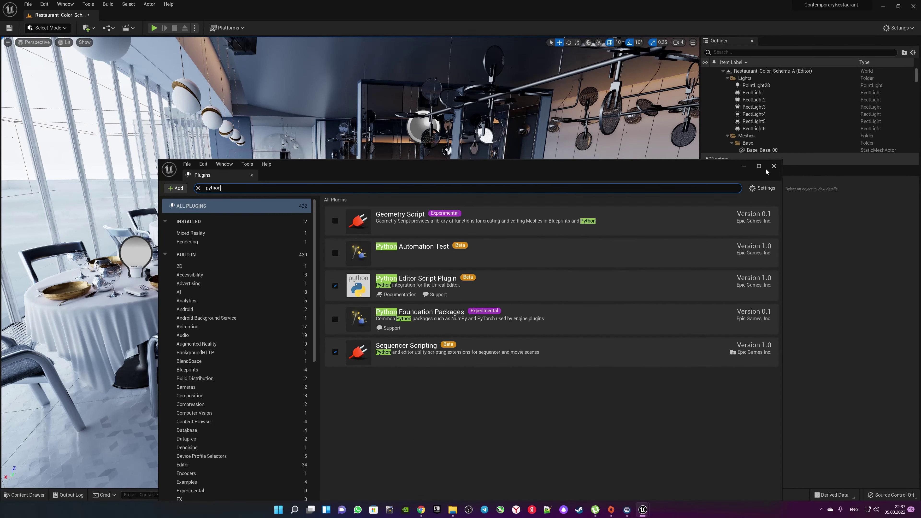
click(774, 166)
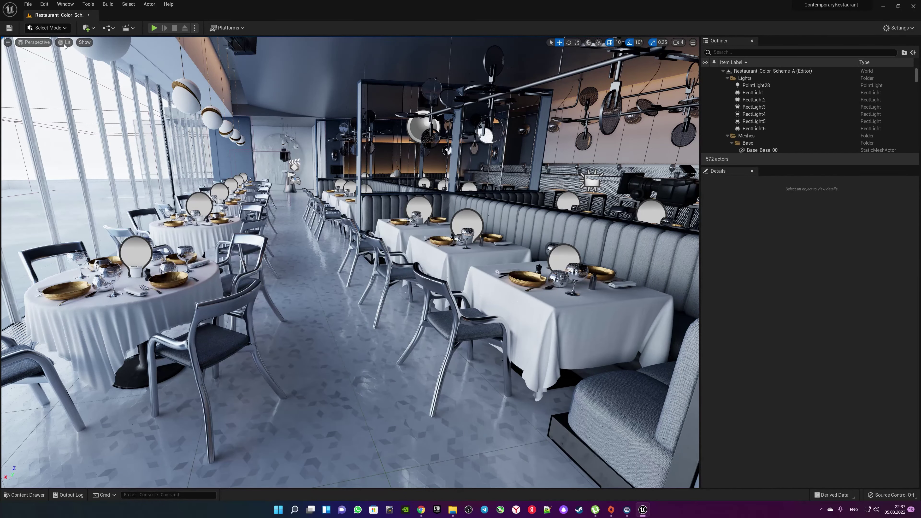
- Search 'post' in the Outliner and select the PostProcessVolume
click(65, 42)
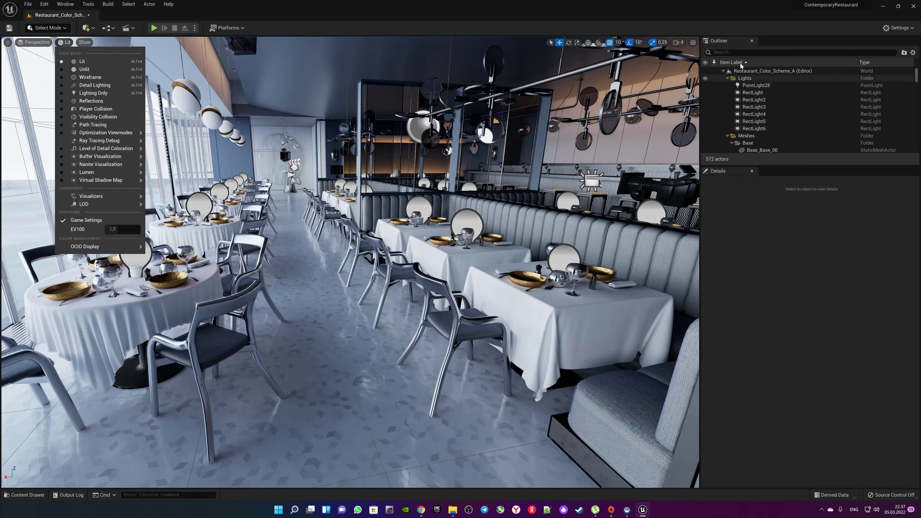
click(740, 52)
text(post)
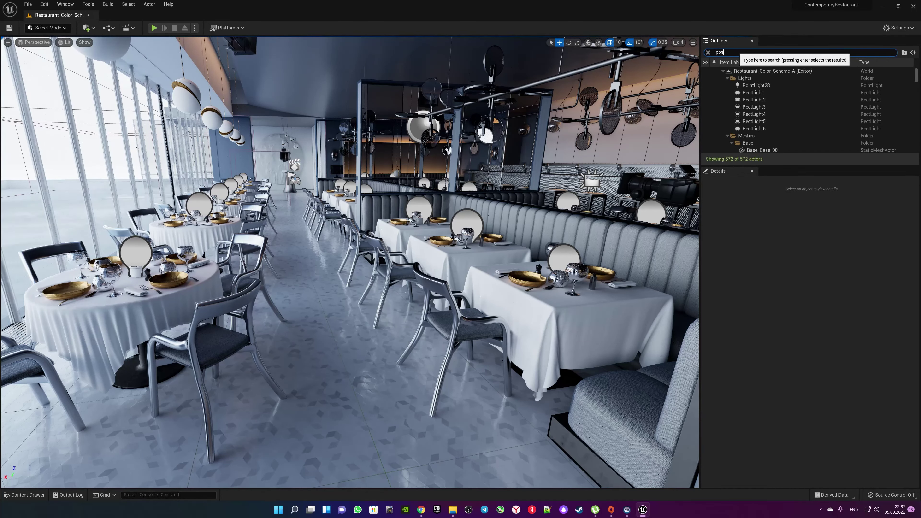
click(765, 85)
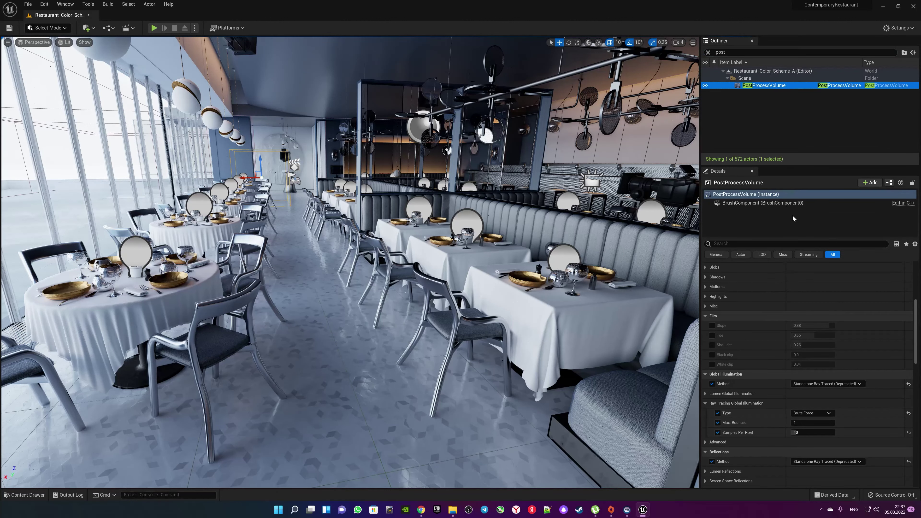
- Set the PostProcessVolume's Ray Tracing Global Illumination Samples Per Pixel to 10
click(809, 432)
text(5)
key(Return)
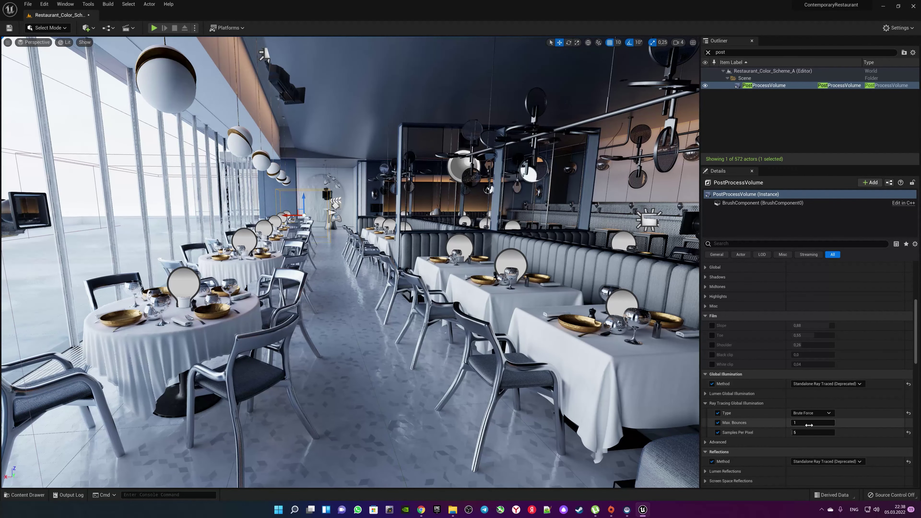
click(811, 433)
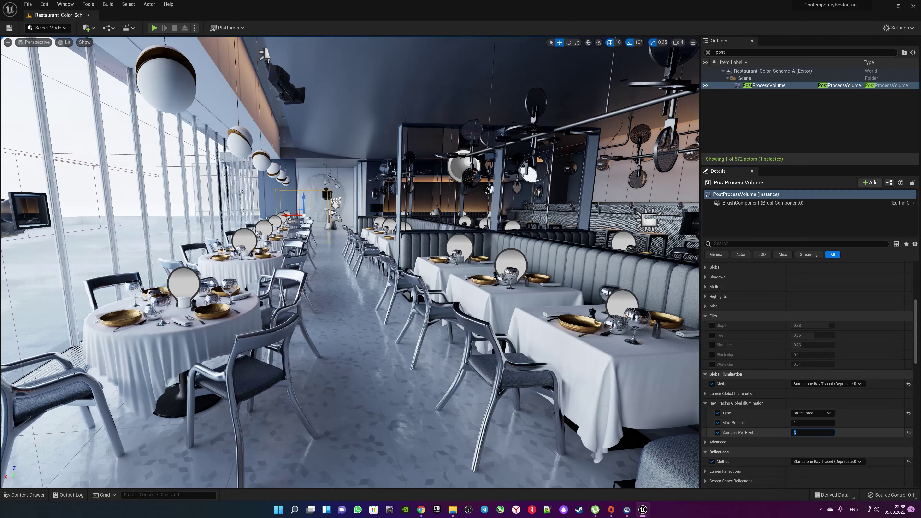
text(10)
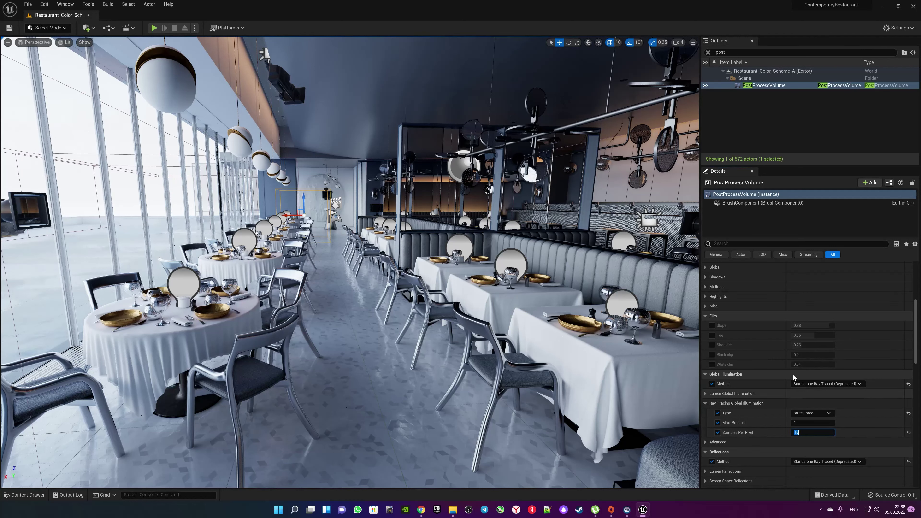
scroll(837, 430, down, 3)
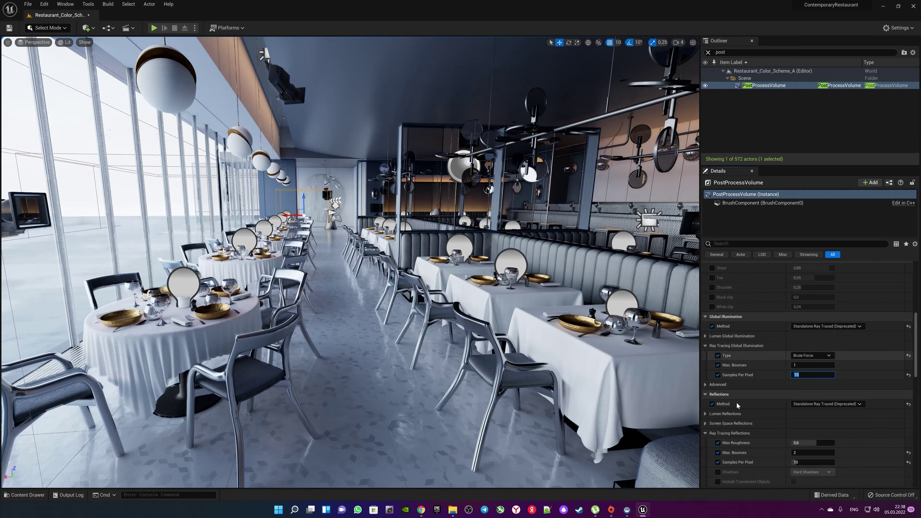
scroll(763, 410, down, 2)
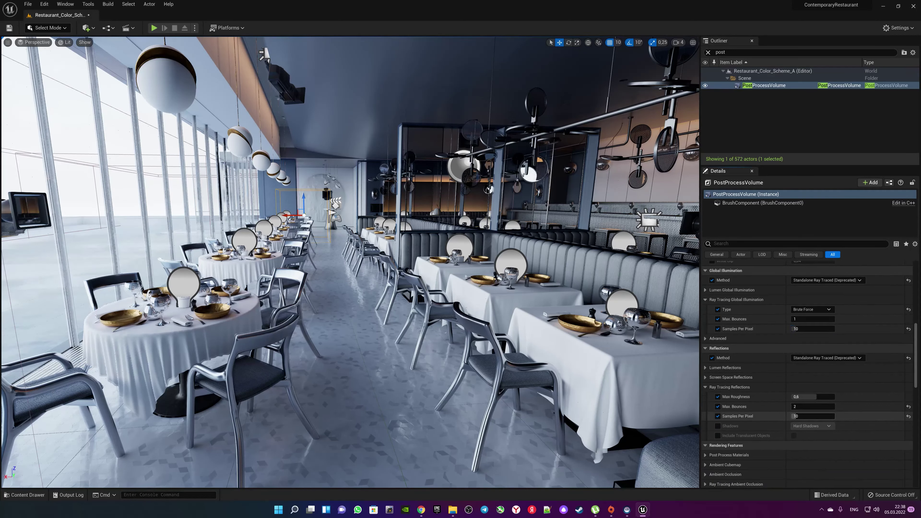
key(Return)
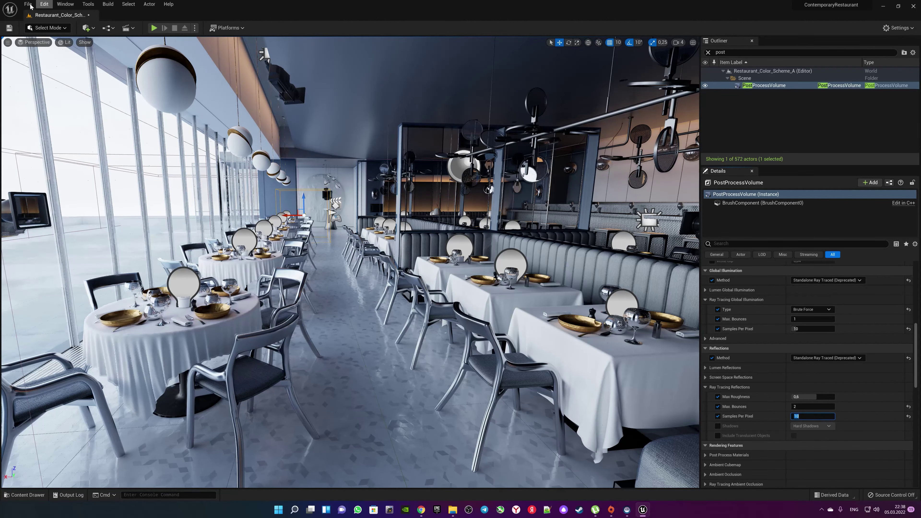
- Save all changes with File > Save All
click(28, 4)
click(46, 86)
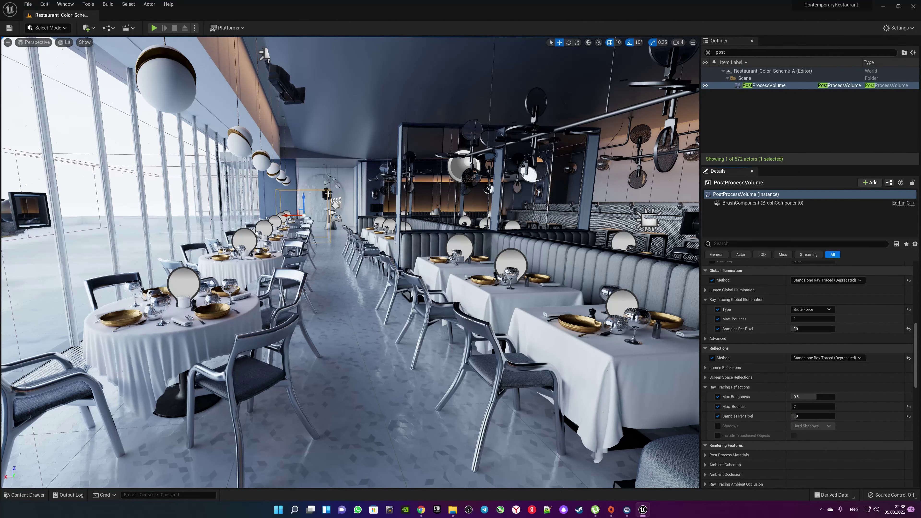
scroll(281, 347, up, 3)
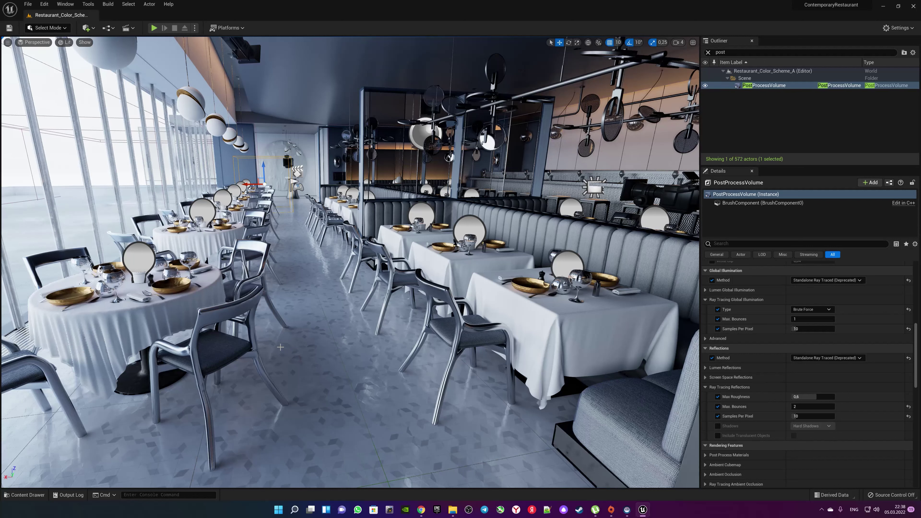
- In the Content Browser, expand the Plugins folder and adjust the content display options
key(ctrl+space)
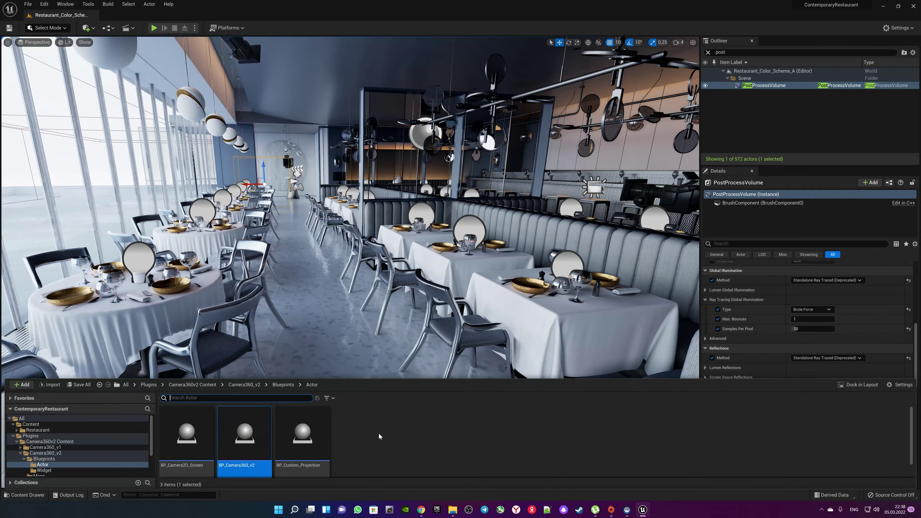
click(33, 441)
click(31, 436)
click(13, 435)
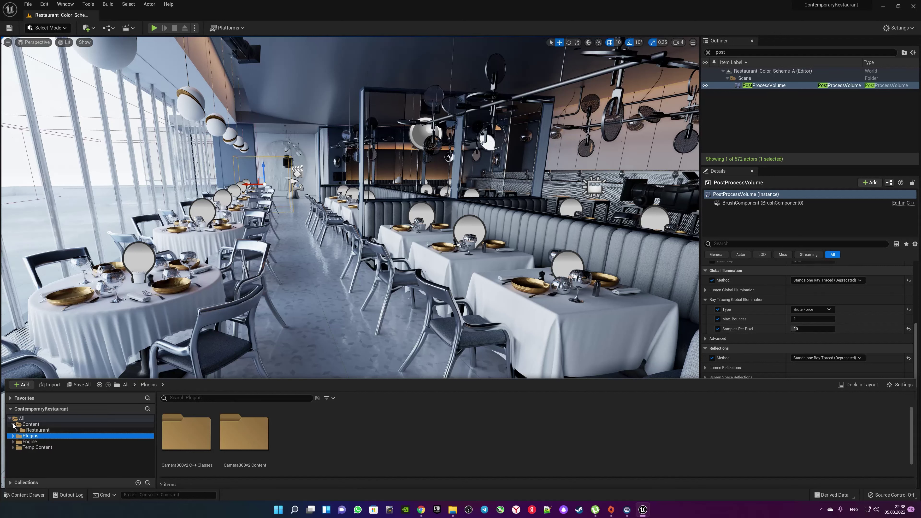
click(14, 424)
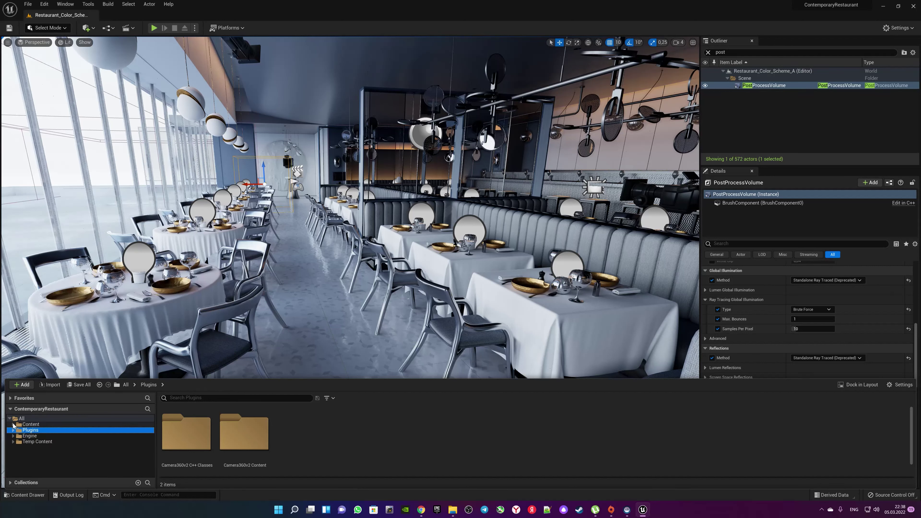
click(897, 385)
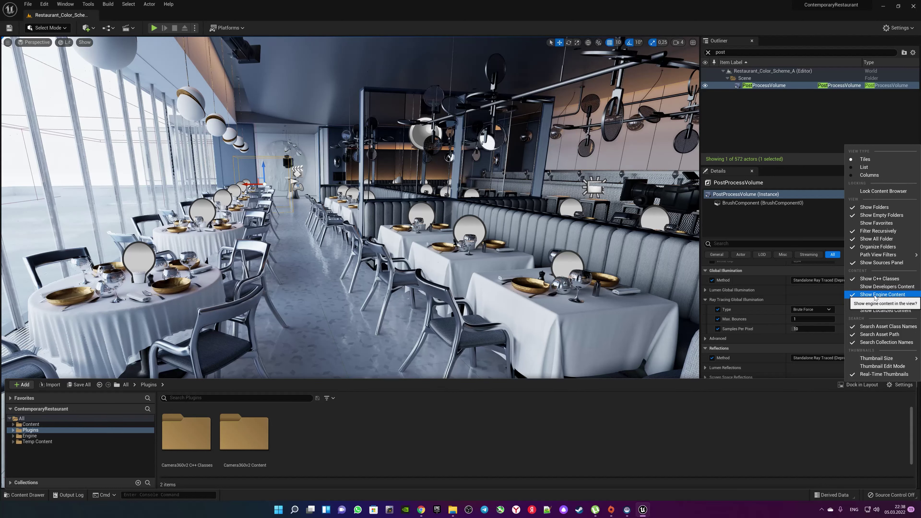
click(323, 439)
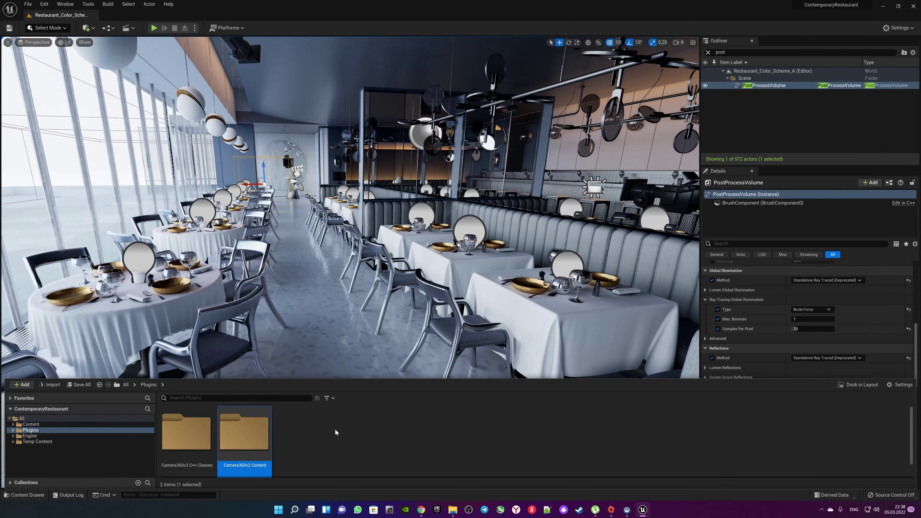
- Navigate Camera360v2 Content > Camera360_v2 > Blueprints into the Actor folder
double_click(256, 430)
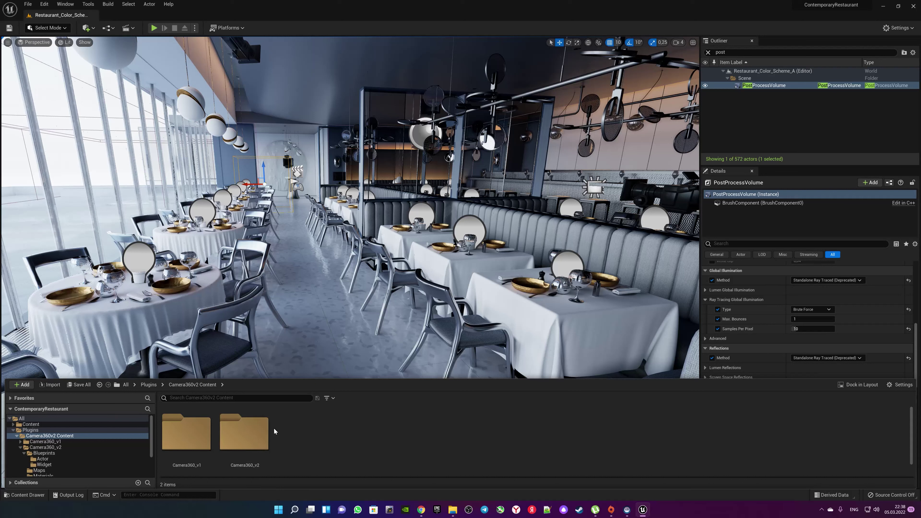
double_click(252, 427)
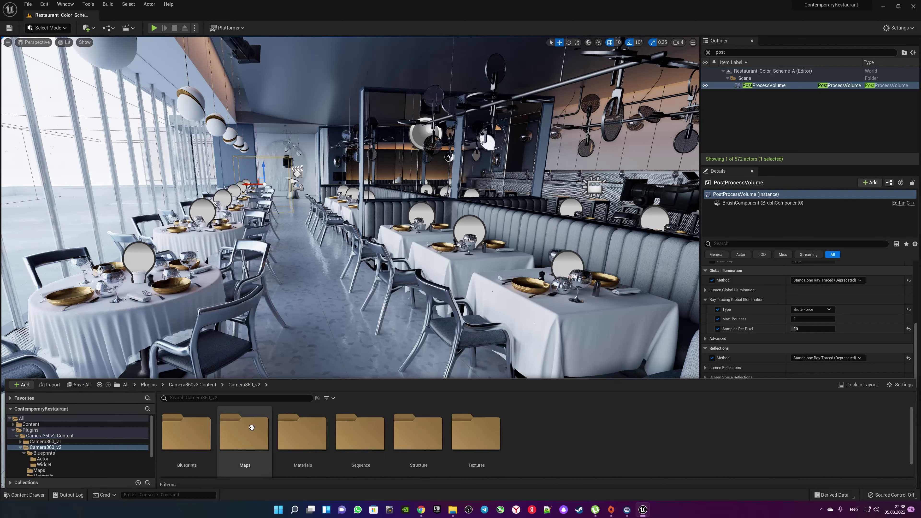
double_click(196, 439)
click(198, 437)
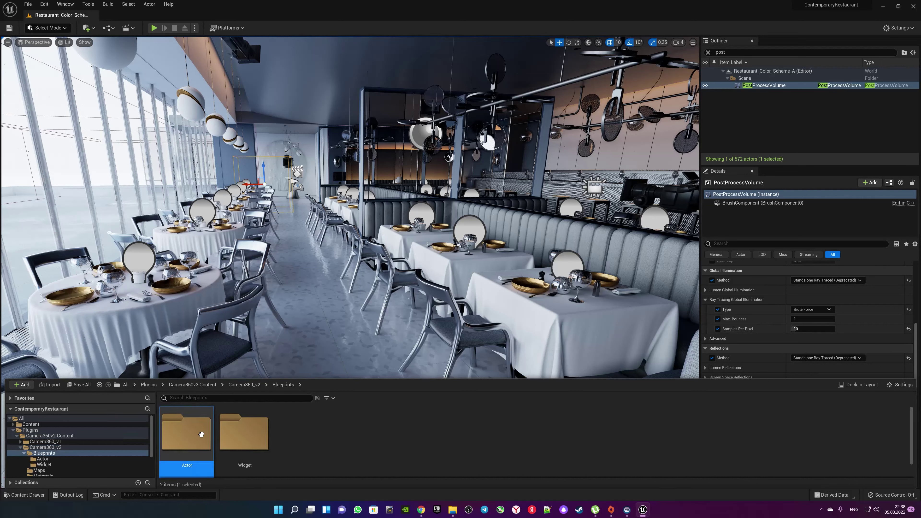
double_click(198, 437)
- Drag BP_Camera360_v2 into the restaurant viewport and raise it along the Z axis
drag(244, 433, 326, 274)
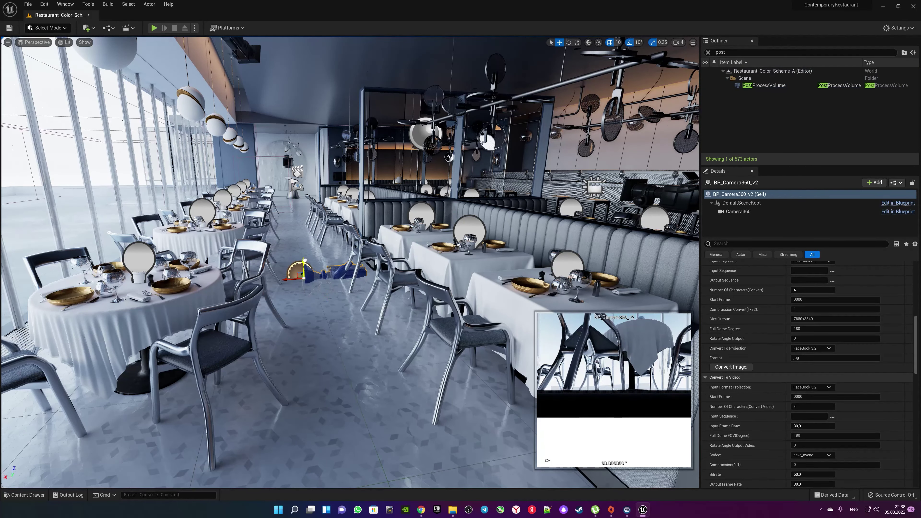
drag(304, 261, 302, 235)
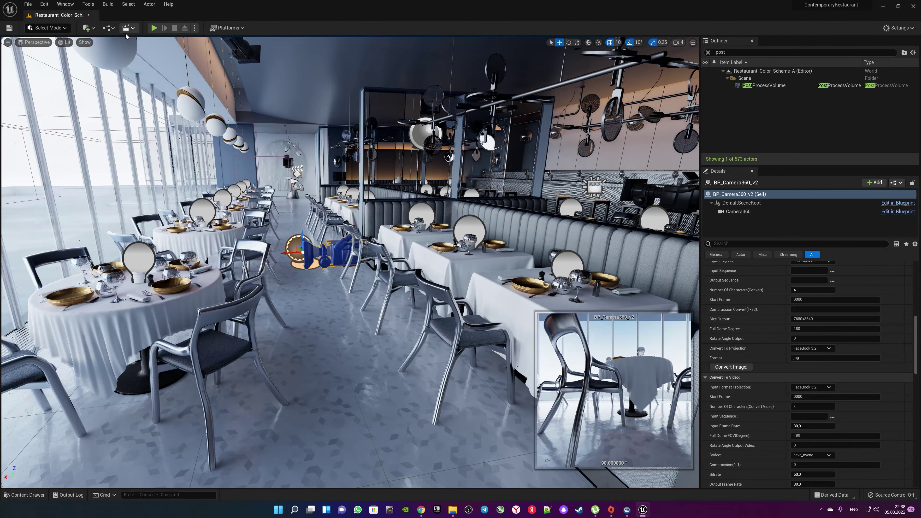
- Open the Restaurant_M_AMaster level sequence and scrub its timeline back to frame 24
click(133, 28)
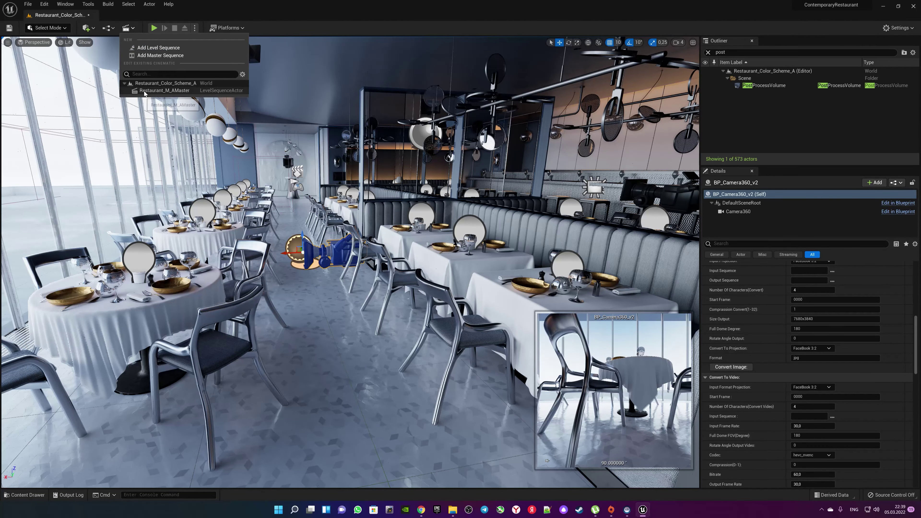
click(171, 91)
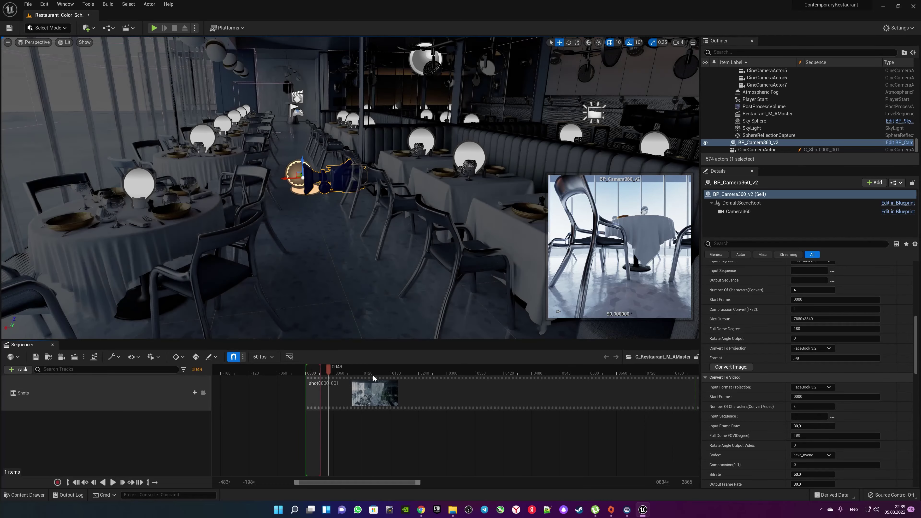
drag(309, 374, 391, 373)
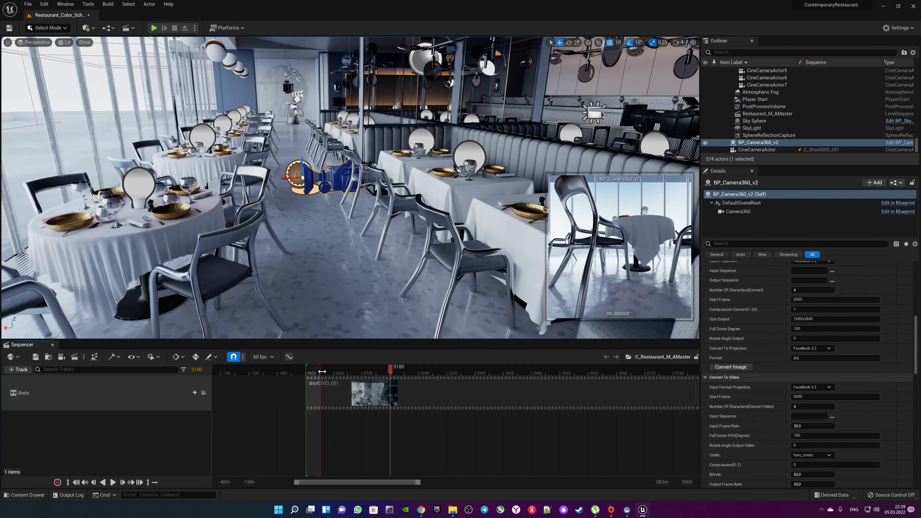
drag(318, 374, 321, 374)
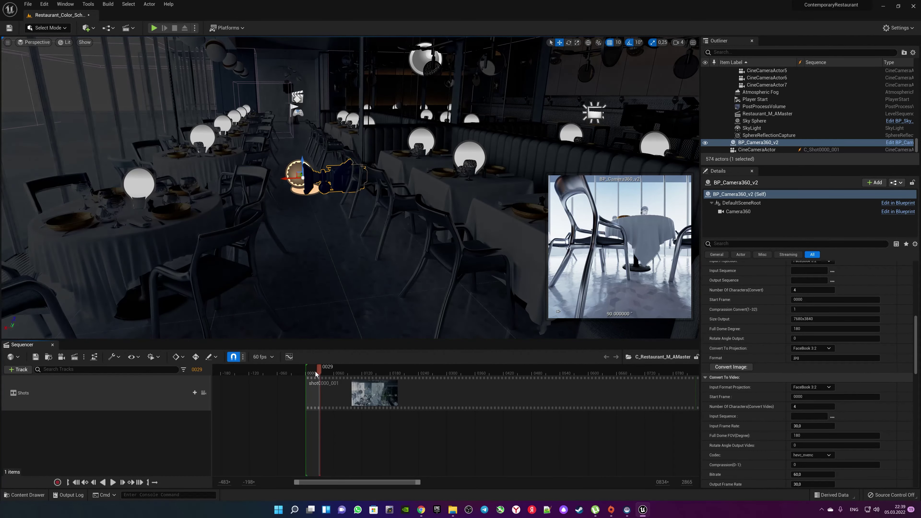
click(316, 373)
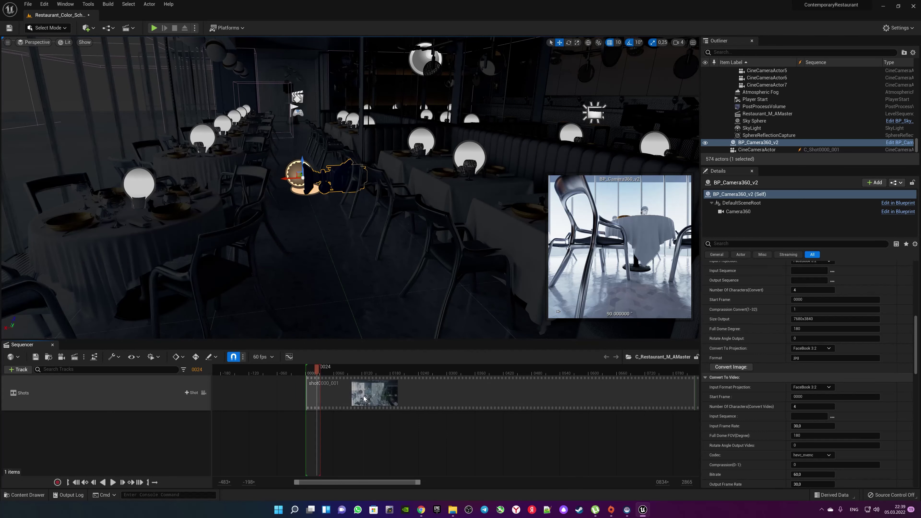
- Step into shot C_Shot0000_001, delete its Fade track, and select CineCameraActor at frame 46
double_click(364, 398)
scroll(59, 424, down, 1)
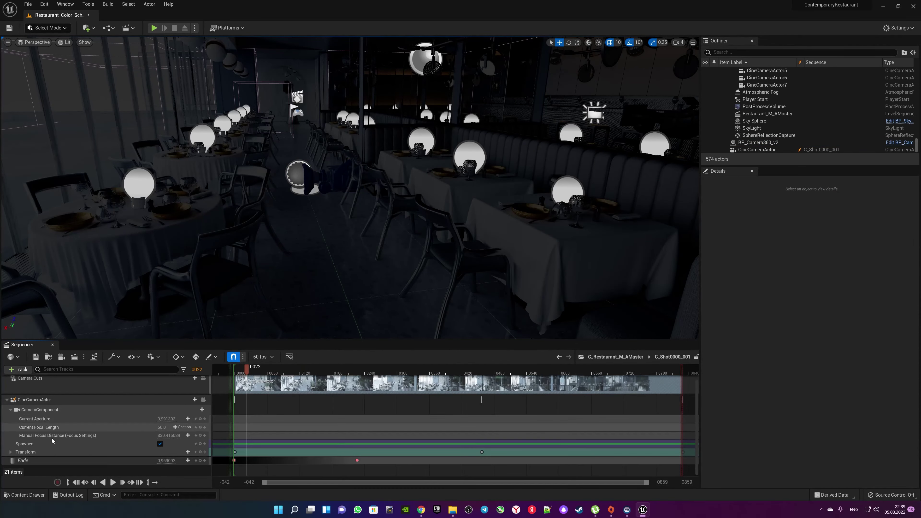
click(31, 461)
key(Delete)
click(239, 372)
drag(239, 372, 259, 370)
click(36, 409)
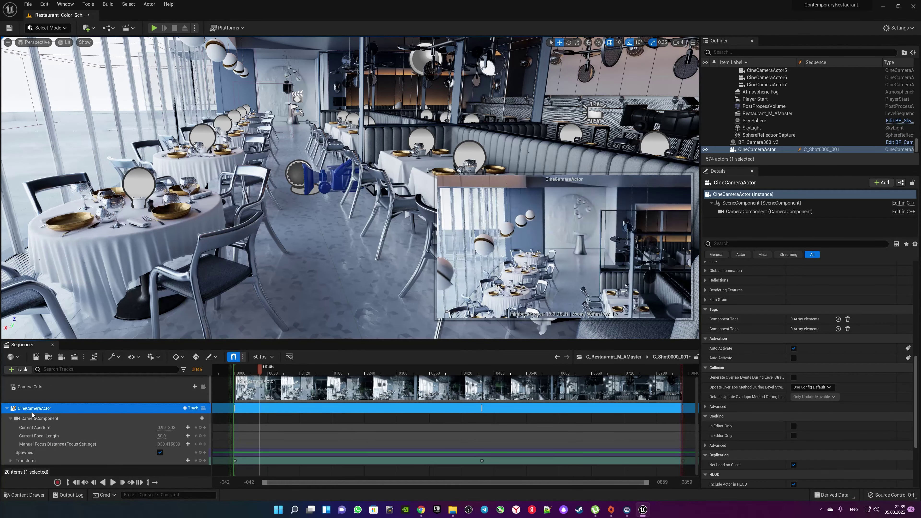
- Convert the CineCameraActor to Possessable and mute its Current Focal Length track
right_click(41, 409)
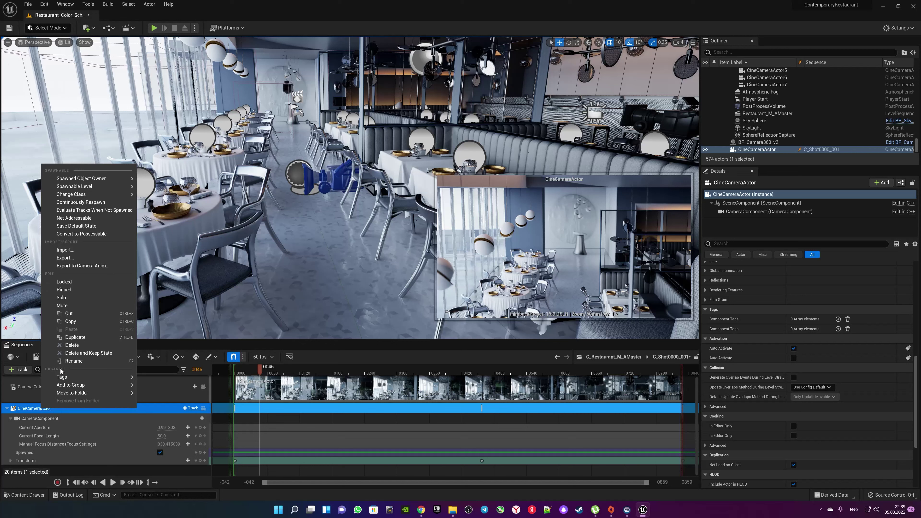
click(84, 235)
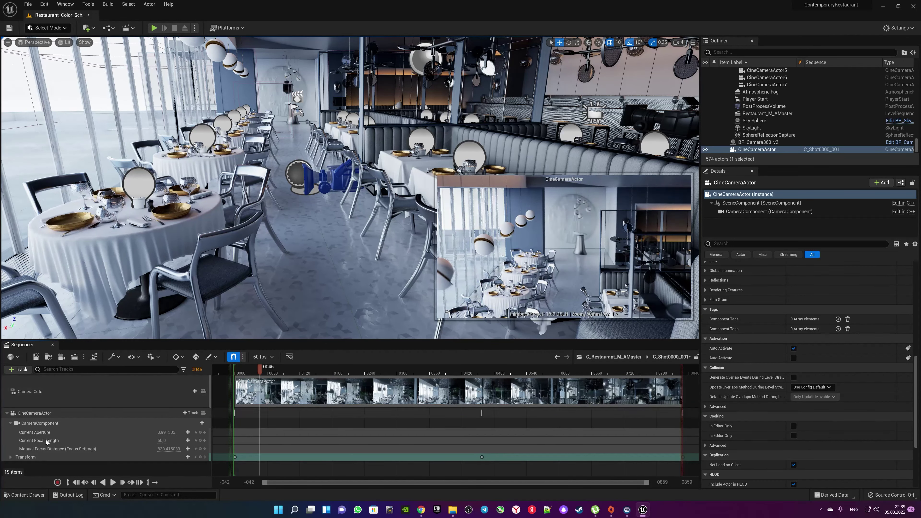
click(39, 441)
right_click(39, 442)
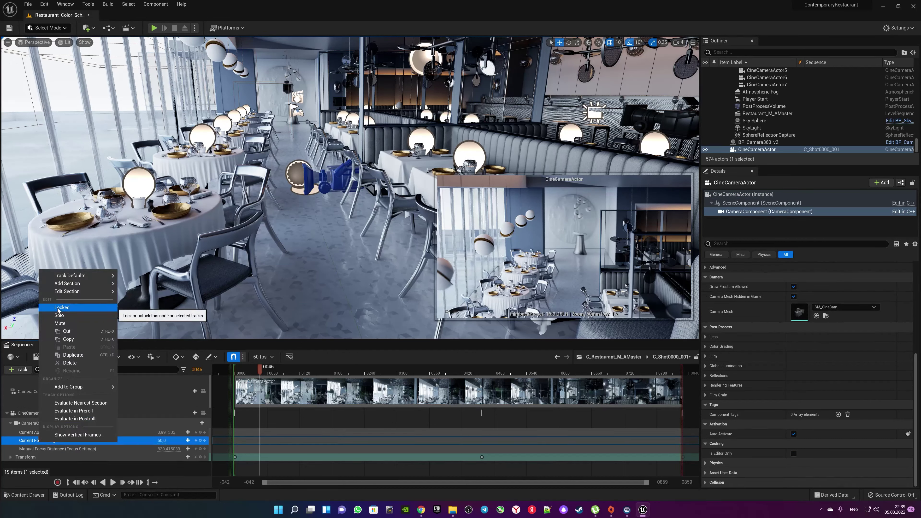
click(59, 323)
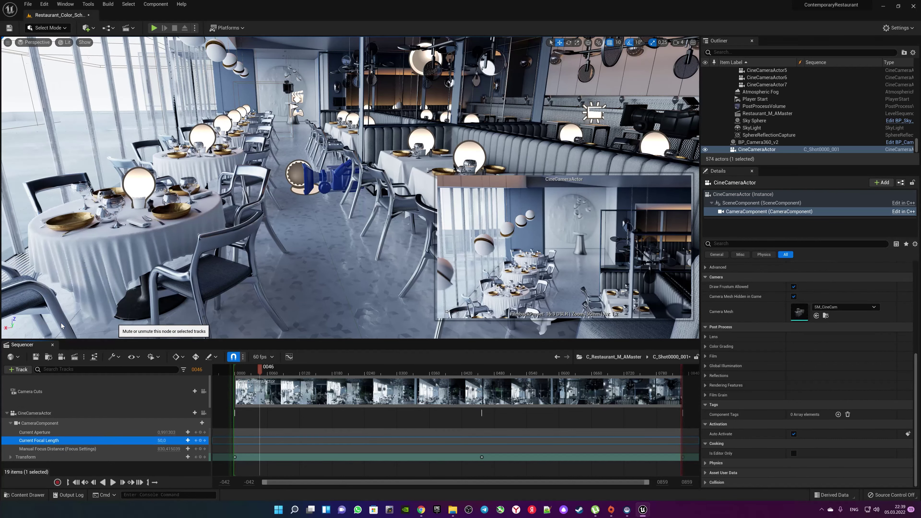
- Save all changed levels and assets with File > Save All
click(29, 4)
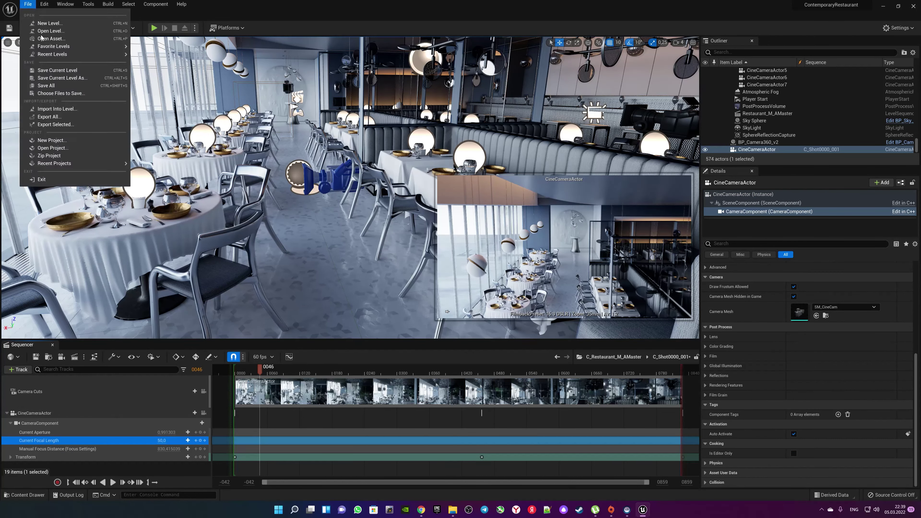
click(47, 86)
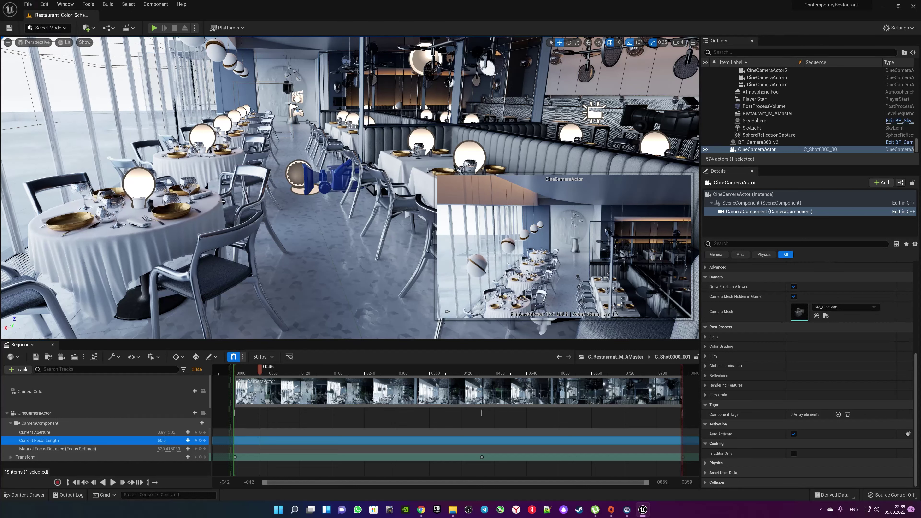
click(85, 358)
- Select the PostProcessVolume in the Outliner and set its Bloom Intensity to 0
click(84, 358)
click(769, 52)
text(s)
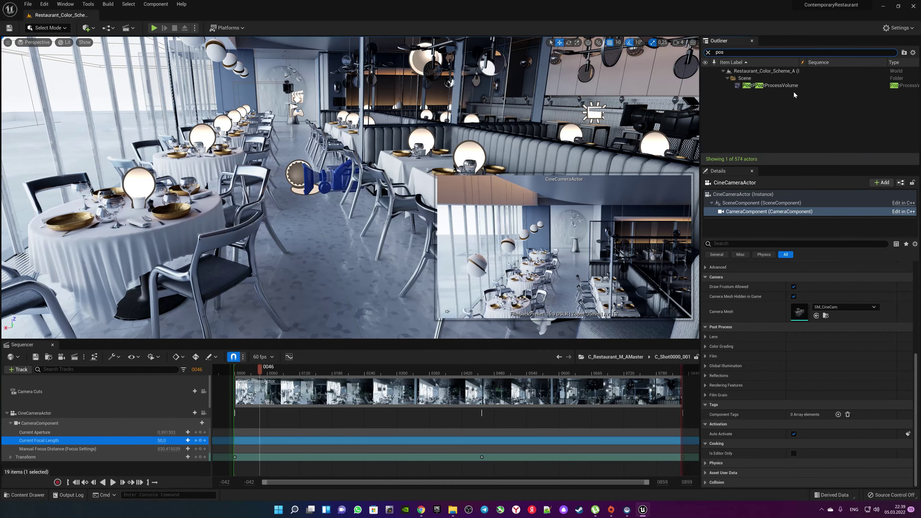
click(764, 87)
scroll(746, 322, up, 3)
scroll(751, 331, up, 3)
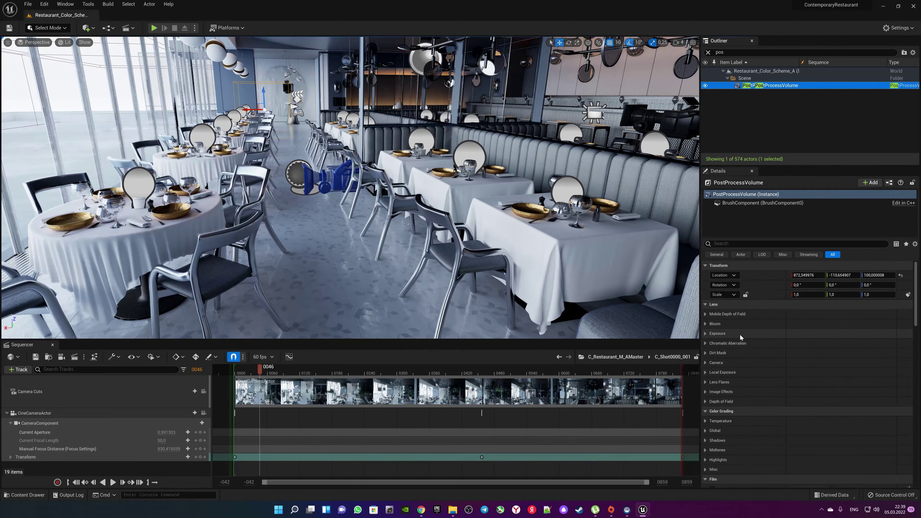
click(706, 324)
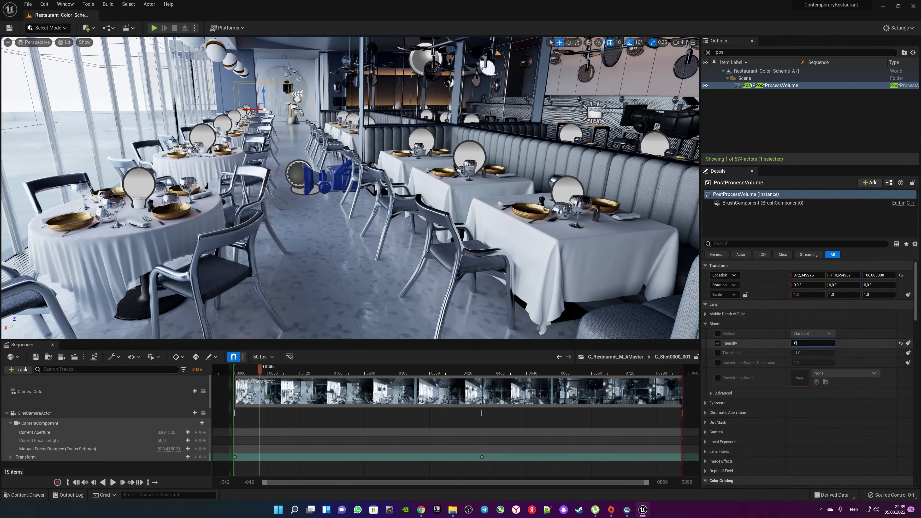
key(Return)
- Switch the volume's Exposure Metering Mode to Manual
scroll(741, 326, down, 2)
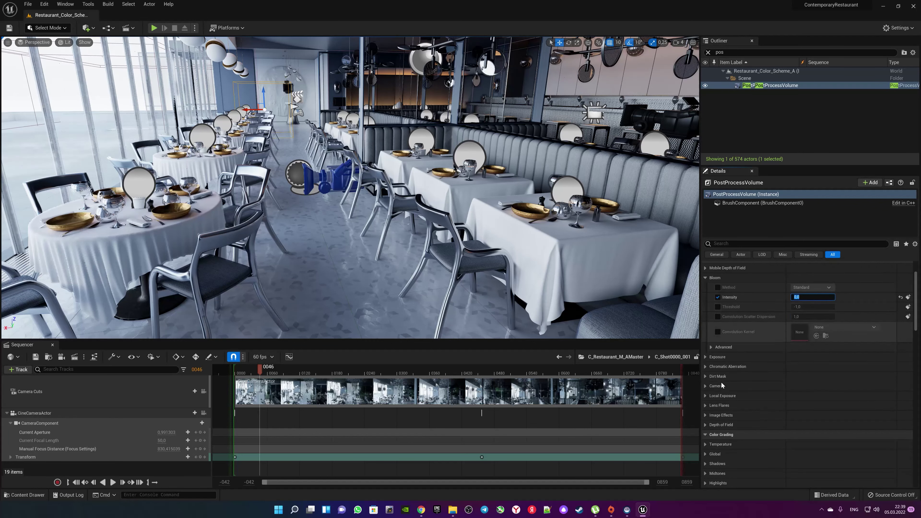
click(706, 367)
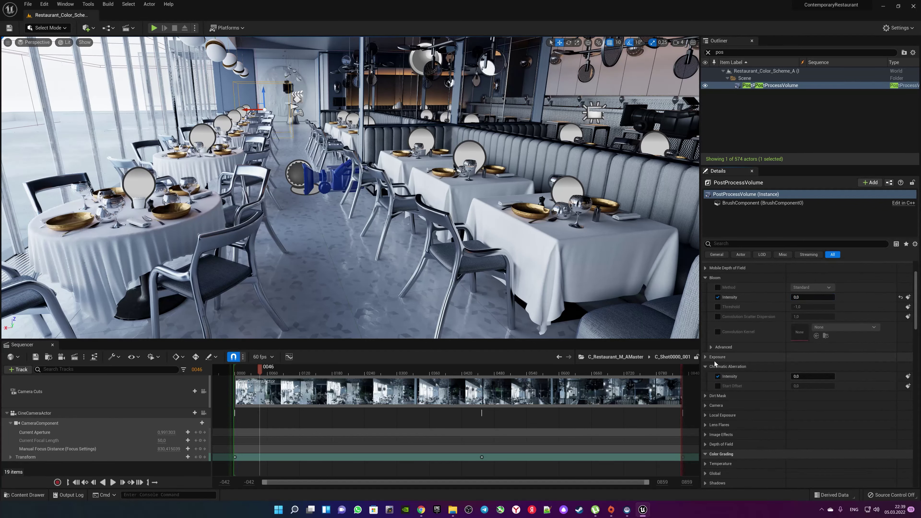
click(706, 435)
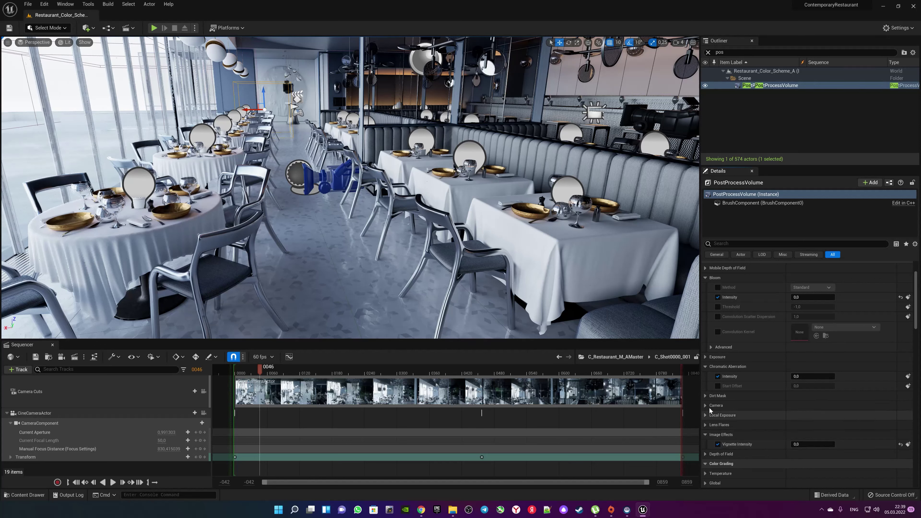
click(762, 357)
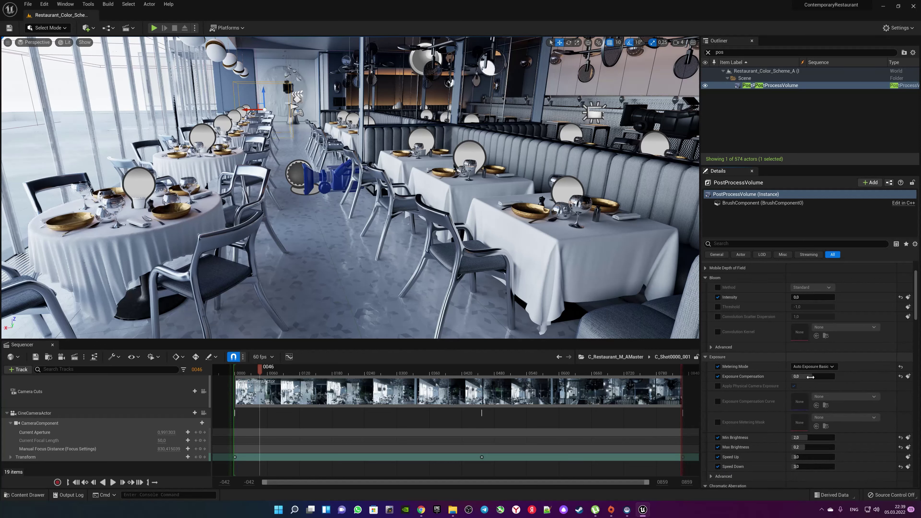
click(824, 367)
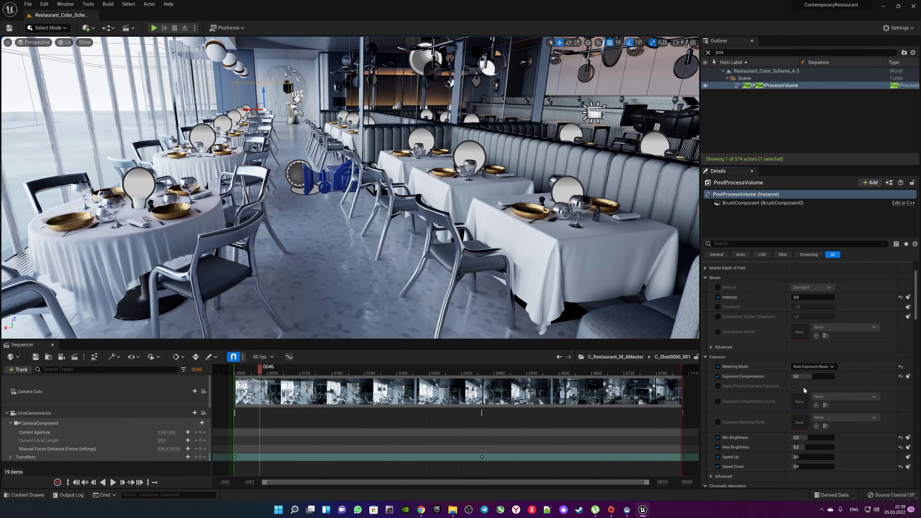
click(817, 390)
- Raise Exposure Compensation until the restaurant is lit, entering 10,5 and then 11
drag(801, 376, 828, 376)
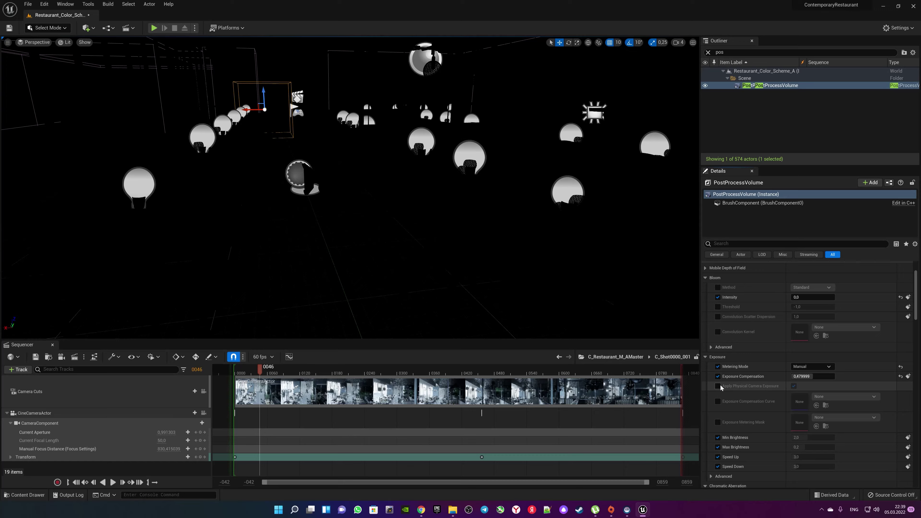
mouse_move(807, 378)
mouse_down()
mouse_move(829, 376)
mouse_move(818, 377)
mouse_up()
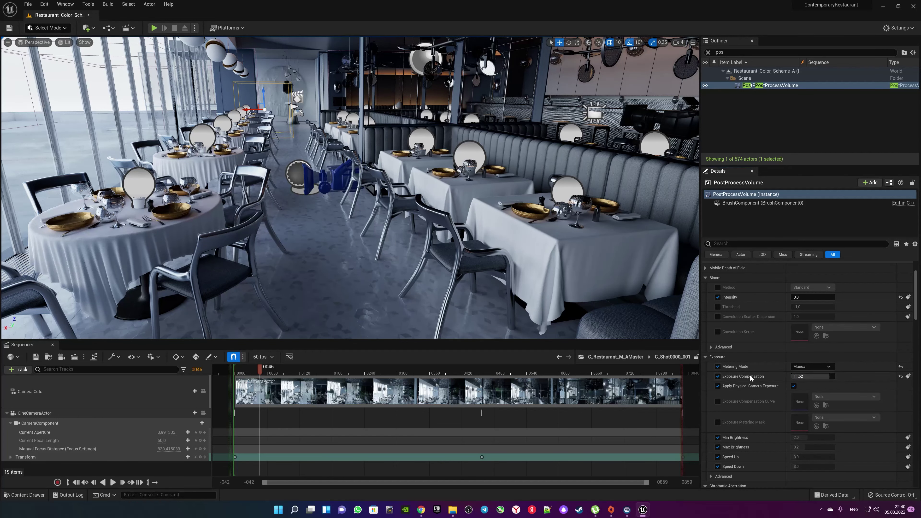
click(804, 377)
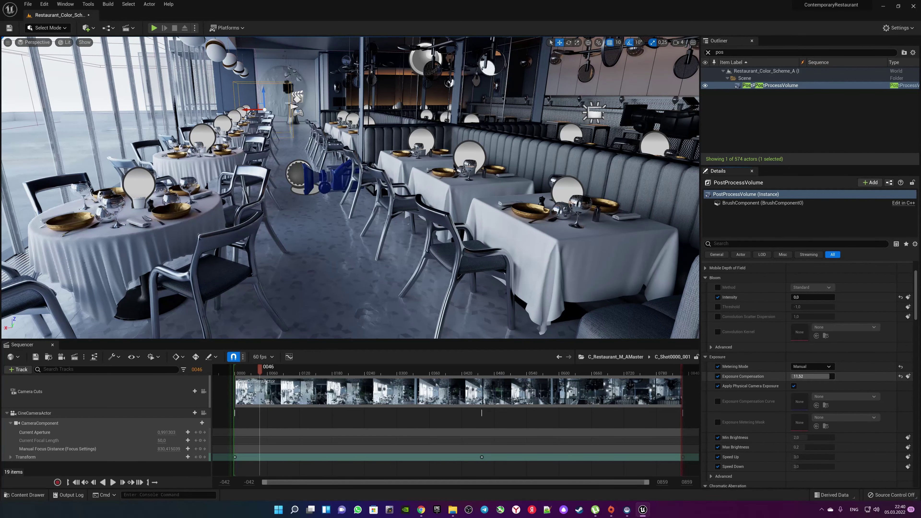
text(10,5)
key(Return)
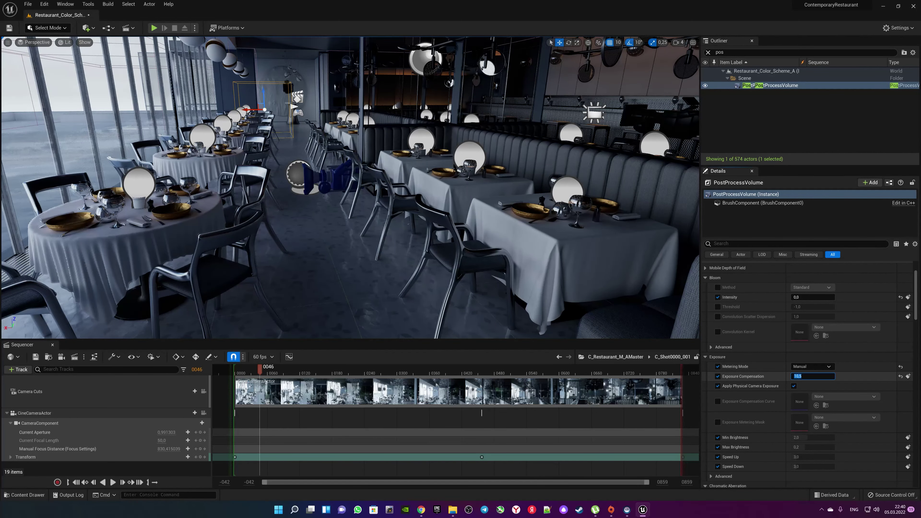
text(11)
key(Return)
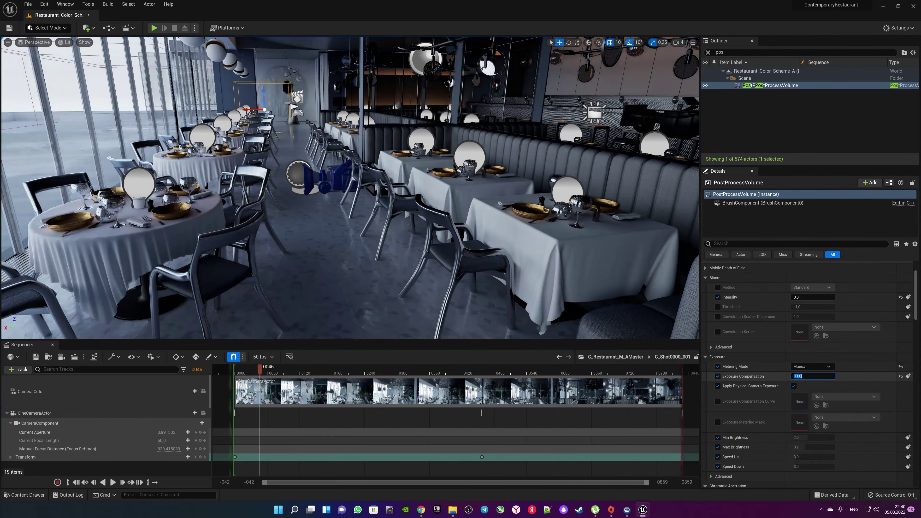
- View through the sequence camera, lower exposure to about 9,4, and zero the camera's post-process blend weight
click(204, 391)
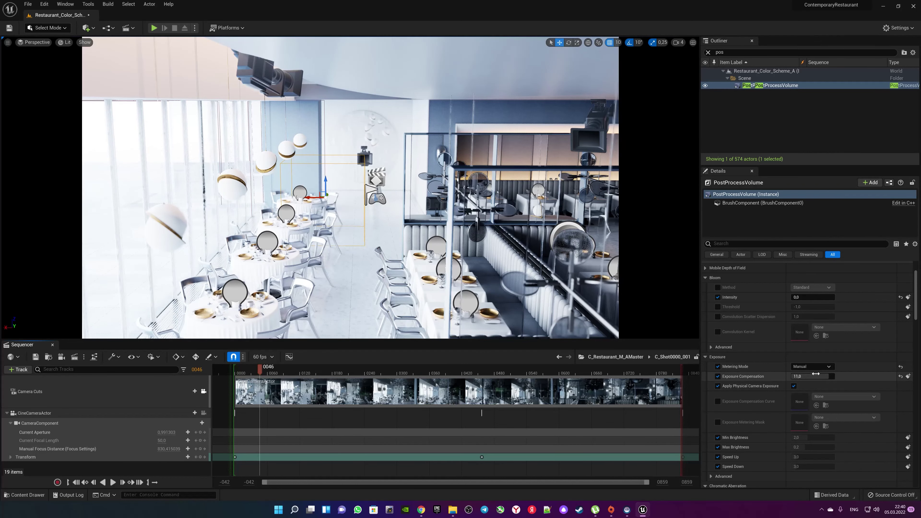
drag(812, 376, 798, 376)
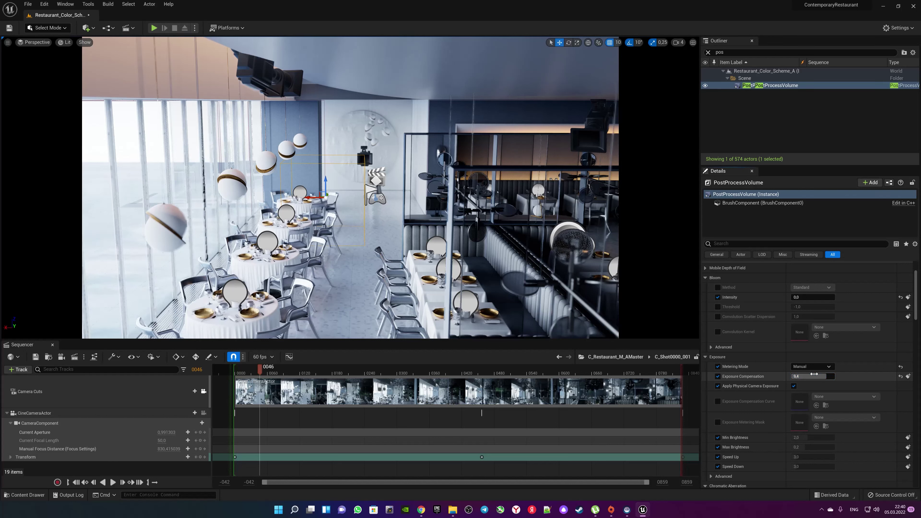
click(90, 413)
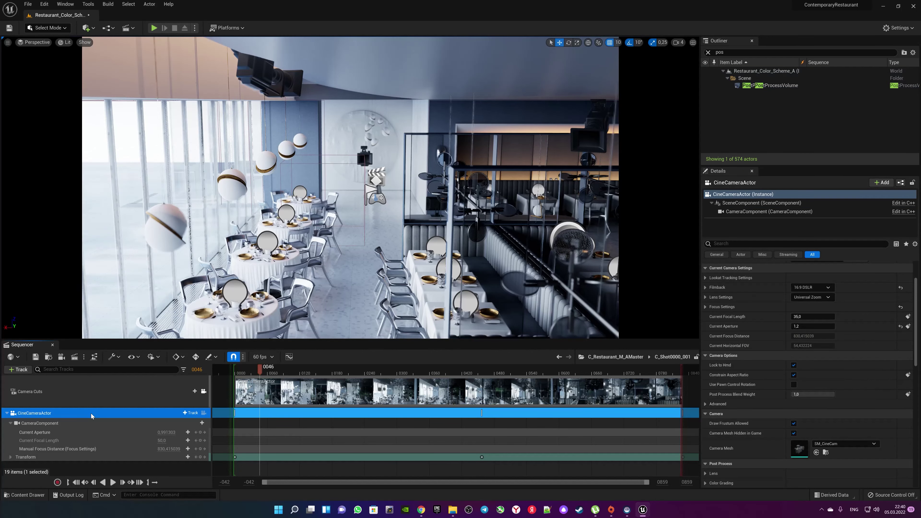
drag(798, 394, 792, 394)
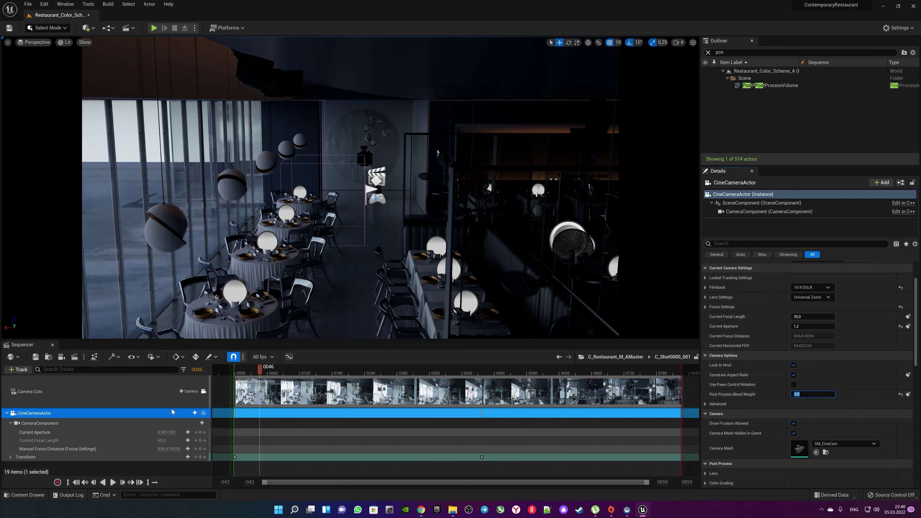
- Reselect the PostProcessVolume and raise its Exposure Compensation to 12,12
click(761, 85)
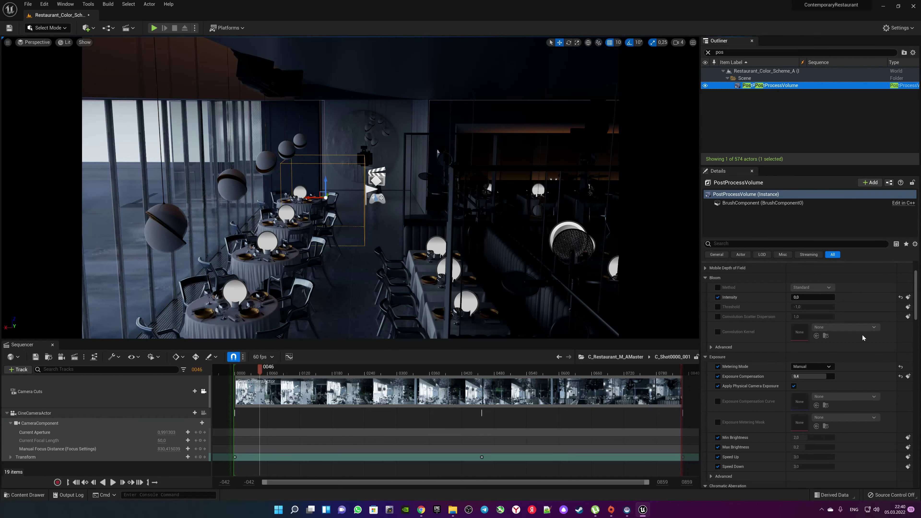
drag(801, 374, 816, 376)
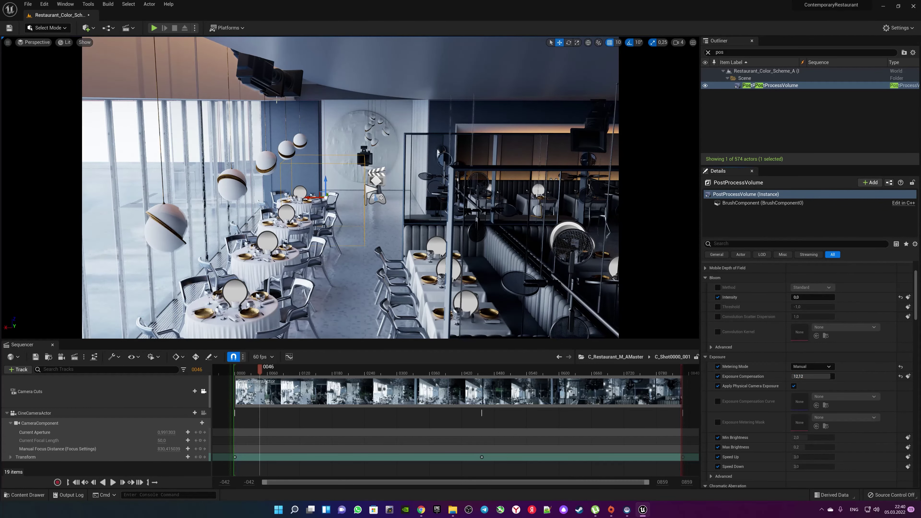
click(27, 4)
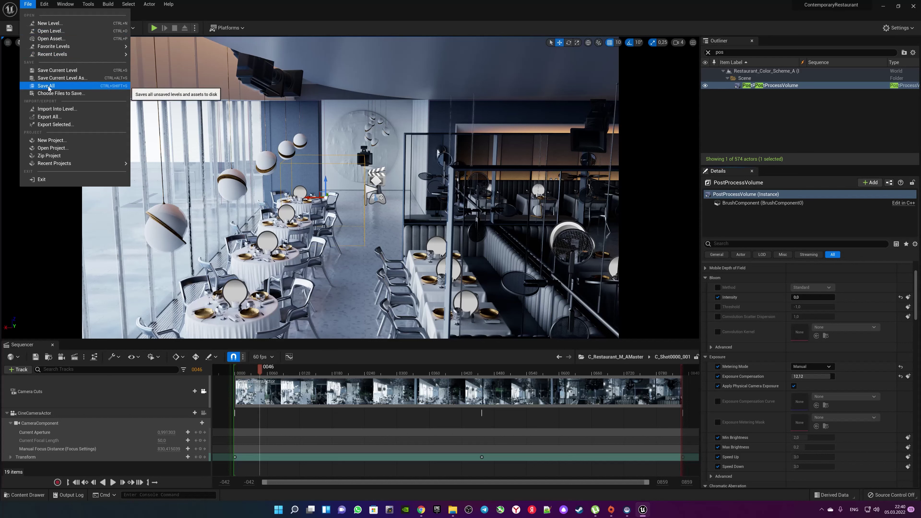
- Save all, then open Movie Render Queue and load the saved six-camera queue
click(55, 87)
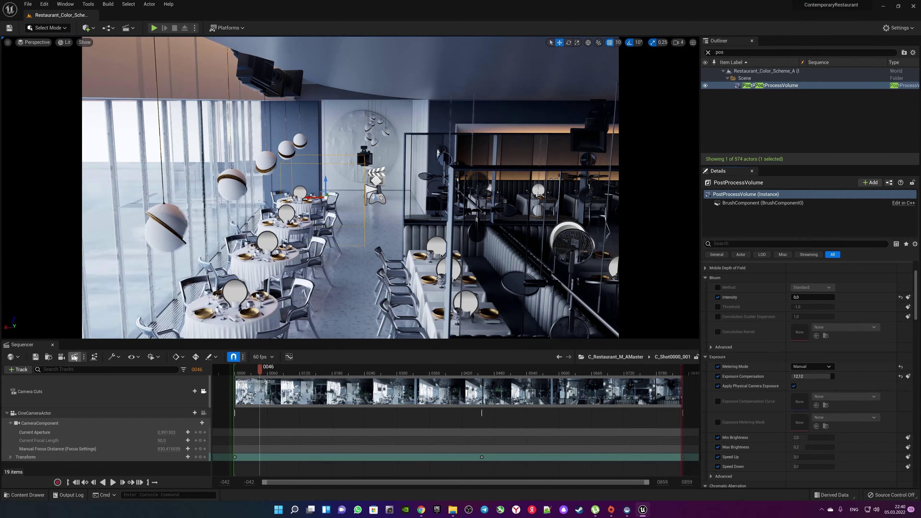
click(84, 358)
click(116, 378)
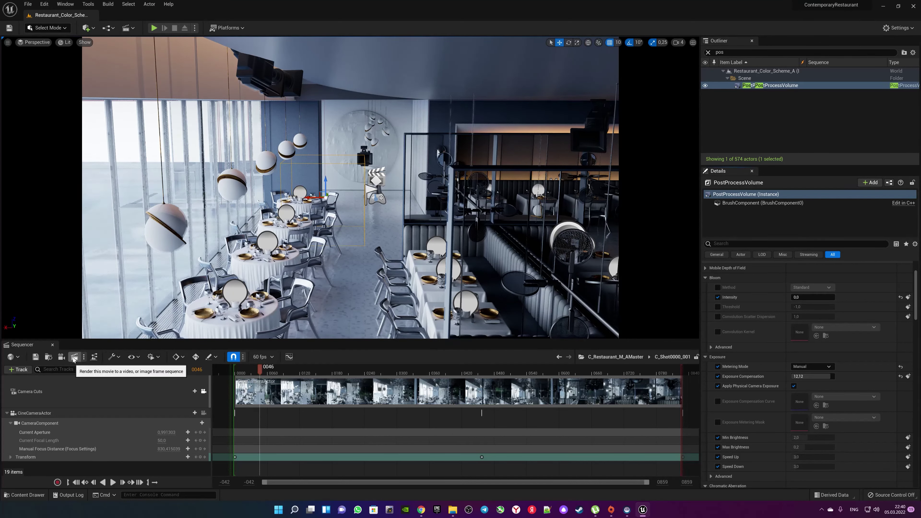
click(74, 357)
click(411, 199)
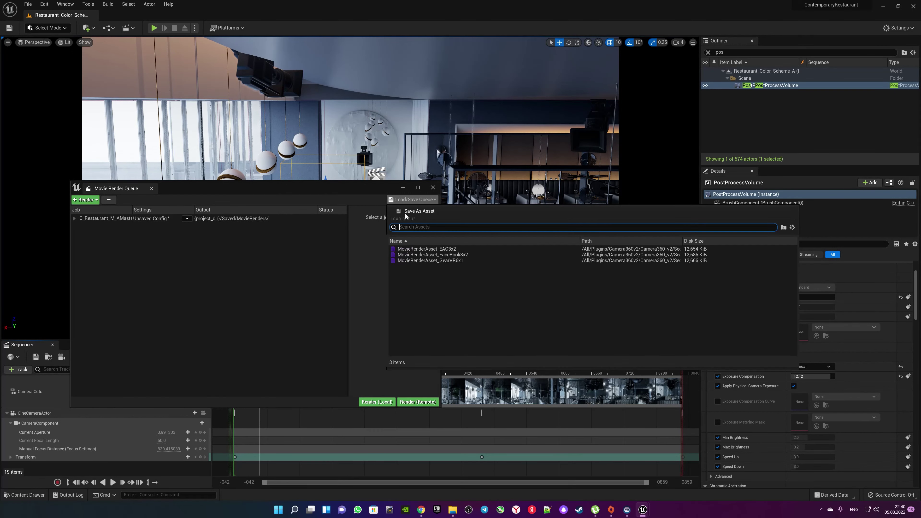
click(466, 254)
- Select all six render jobs and switch the viewport to Unlit shading
drag(235, 188, 342, 235)
click(281, 268)
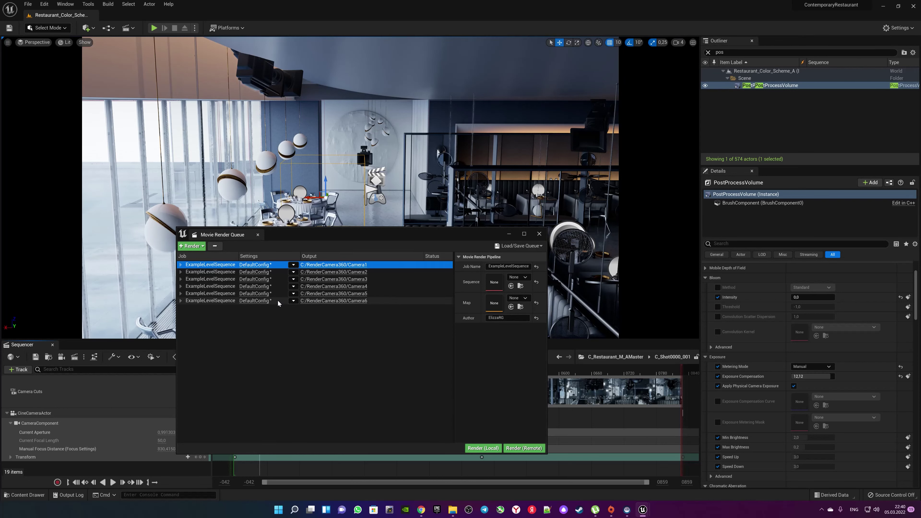
shift+click(417, 301)
click(66, 42)
click(84, 68)
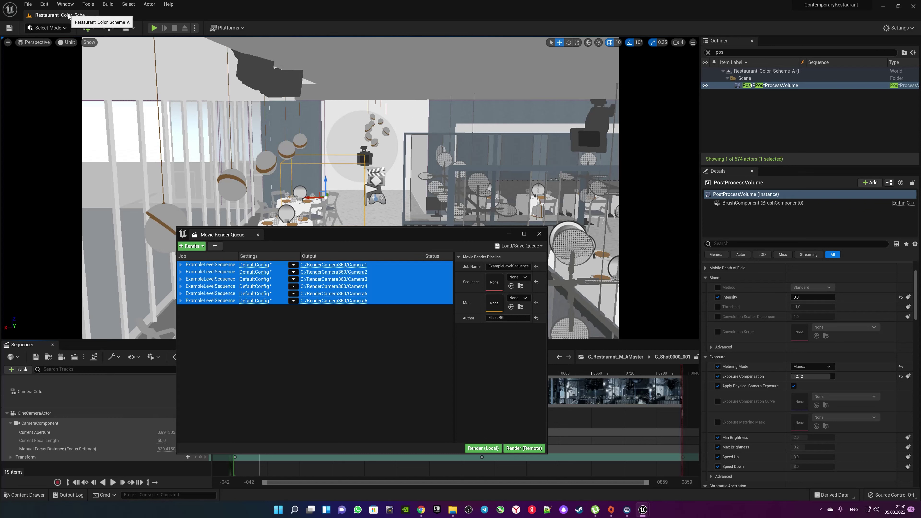
- Search 'res' in the Map picker and assign a Restaurant level to all six jobs
click(518, 298)
text(res)
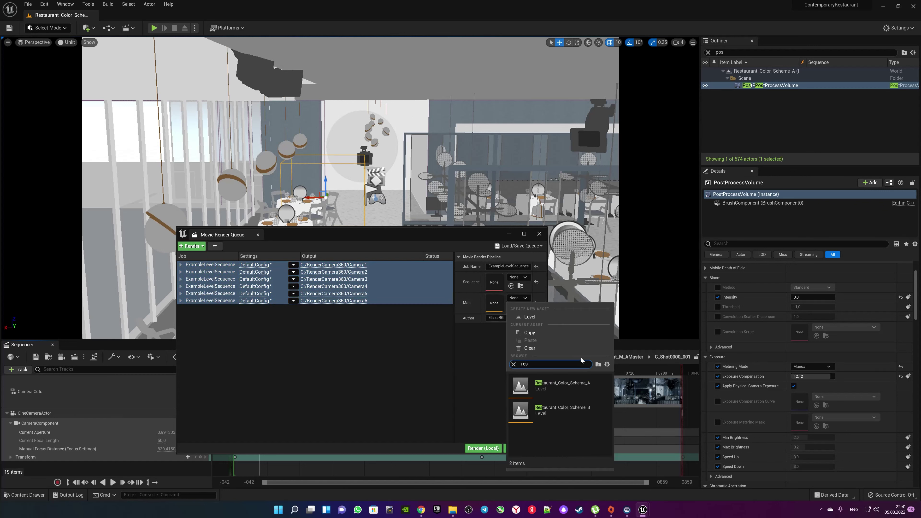
click(561, 385)
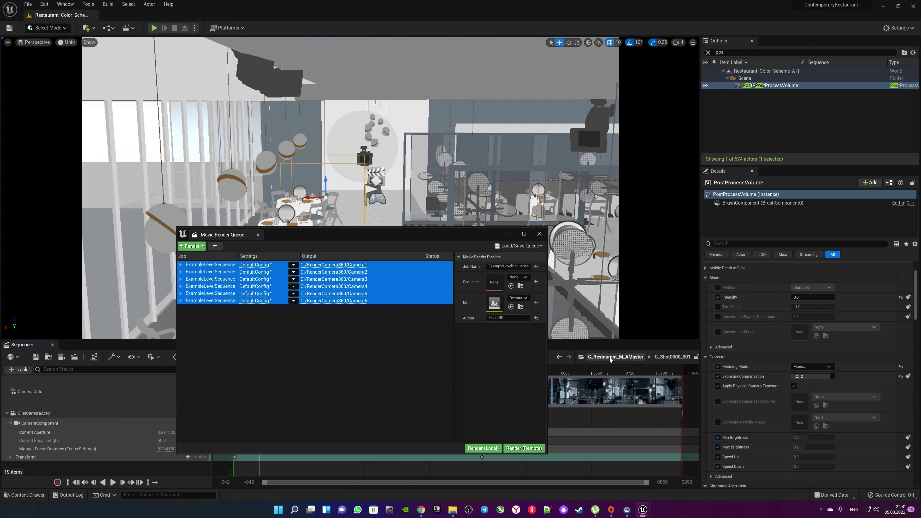
click(518, 277)
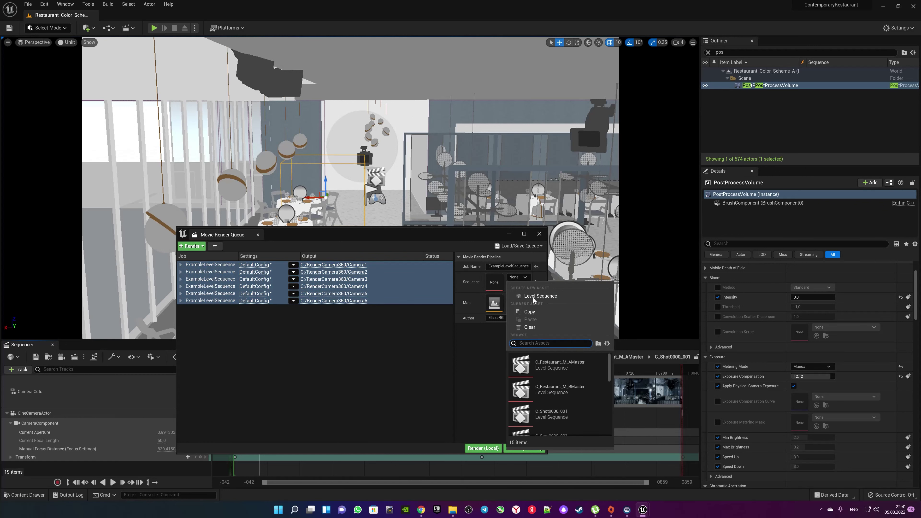
click(410, 316)
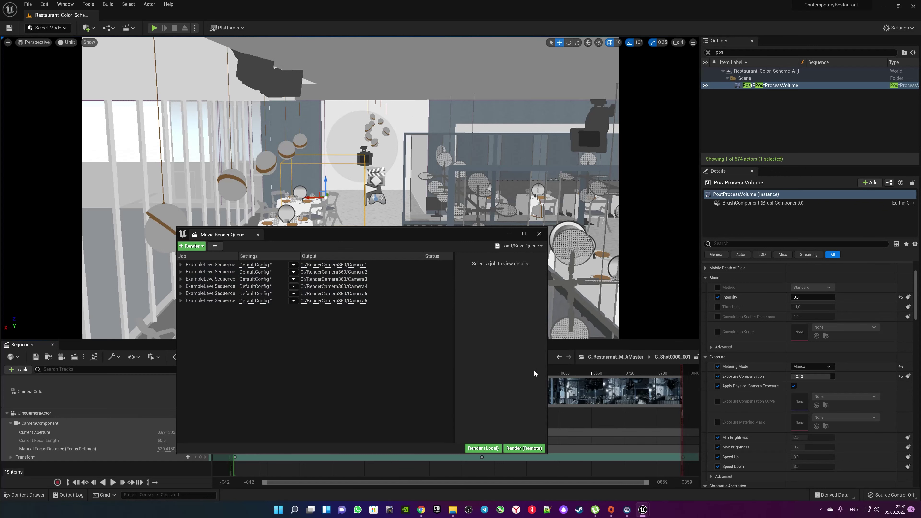
click(517, 247)
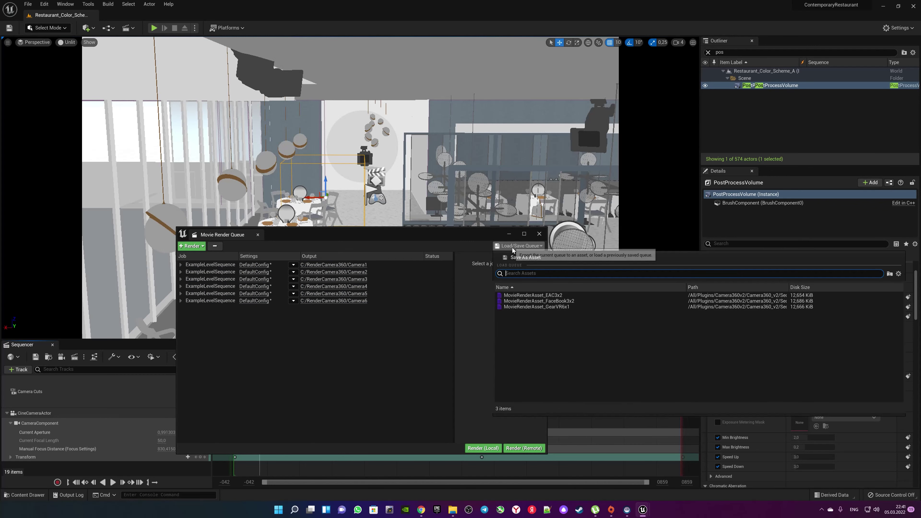
- Save the render queue as an asset named Preset under /All/Game and move the queue window up
click(520, 259)
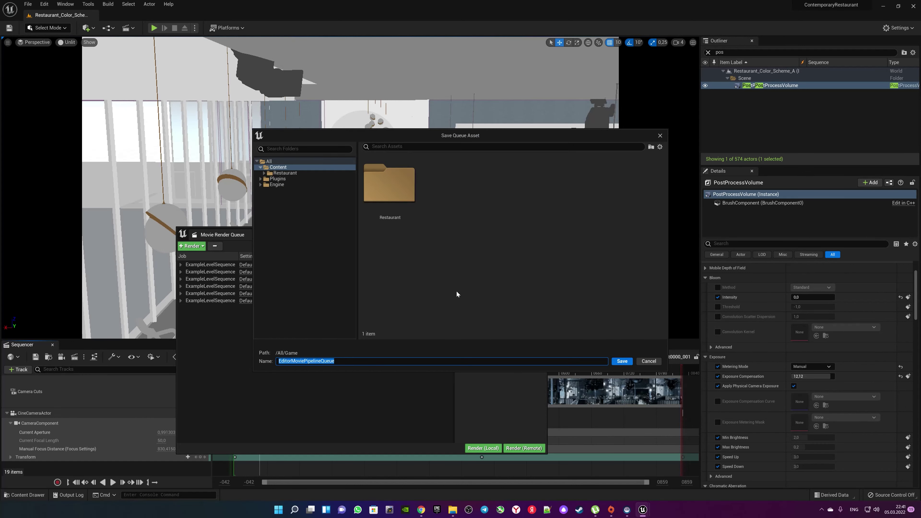
text(Preset)
click(621, 361)
click(29, 4)
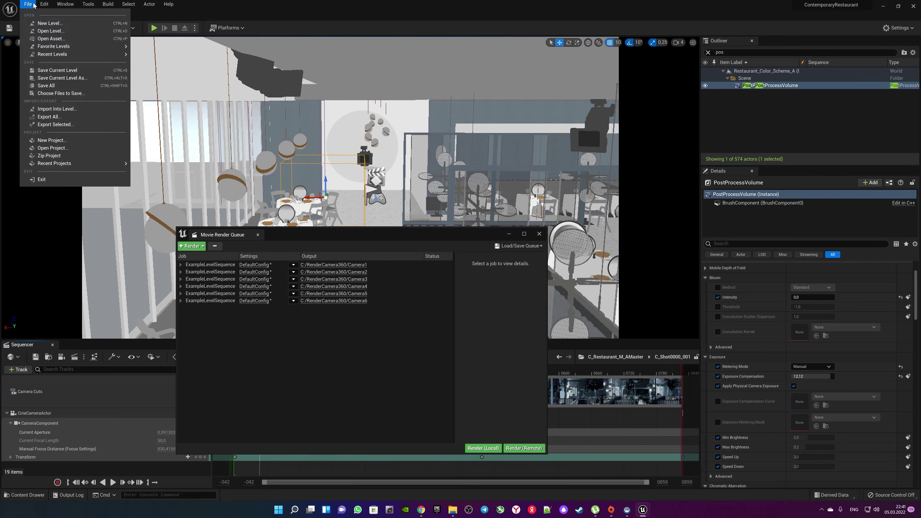
click(123, 86)
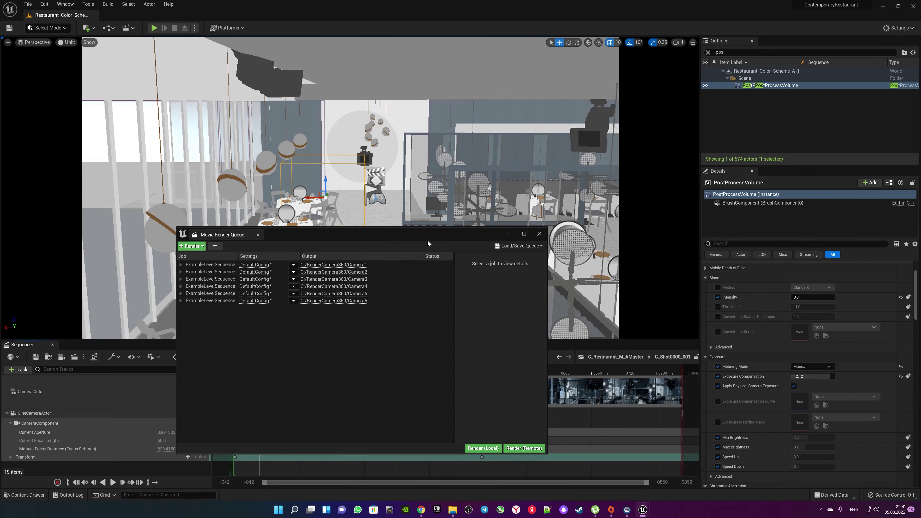
drag(417, 234, 433, 174)
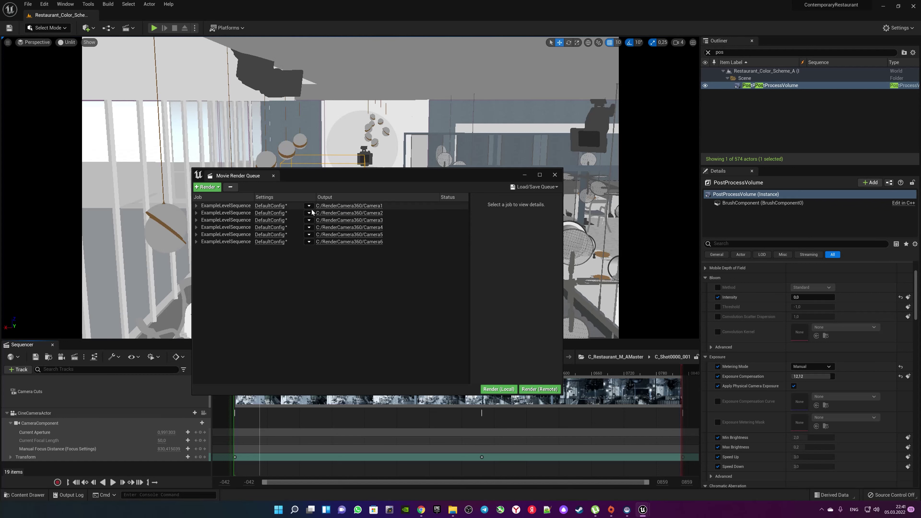
- Delete all old renders and folders in C:/RenderCamera360, then minimize File Explorer
click(371, 206)
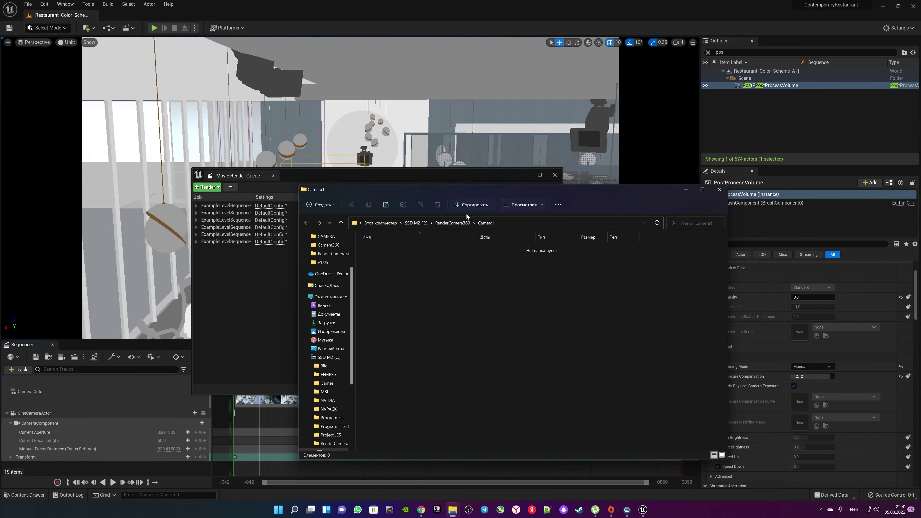
click(453, 222)
mouse_move(436, 398)
mouse_down()
mouse_move(381, 253)
mouse_move(411, 353)
mouse_move(431, 247)
mouse_up()
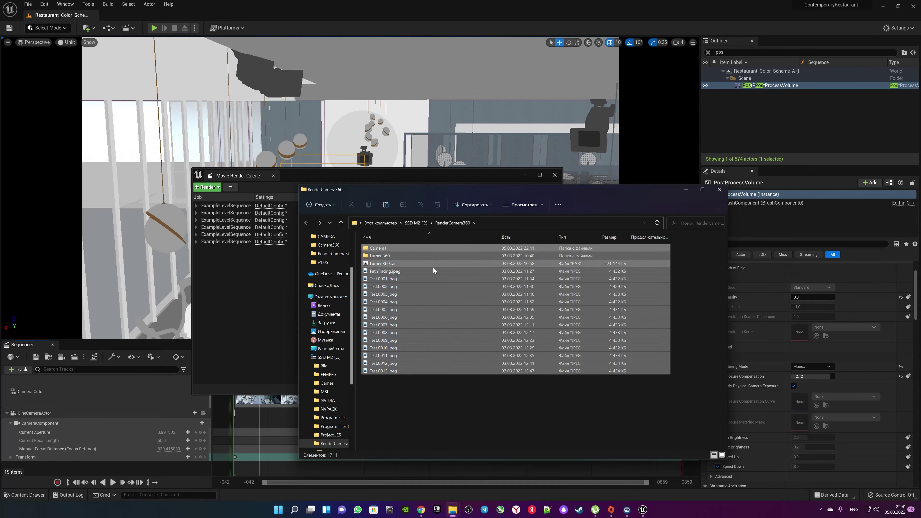
click(437, 205)
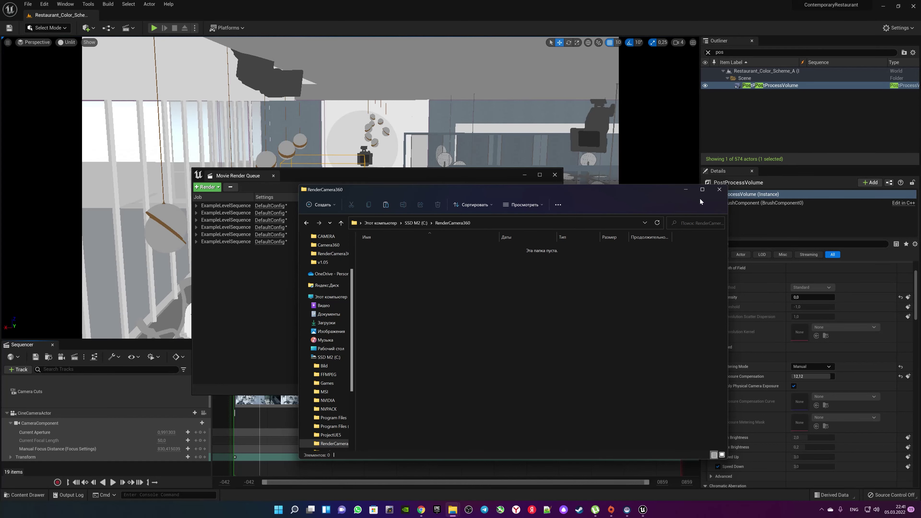
click(686, 190)
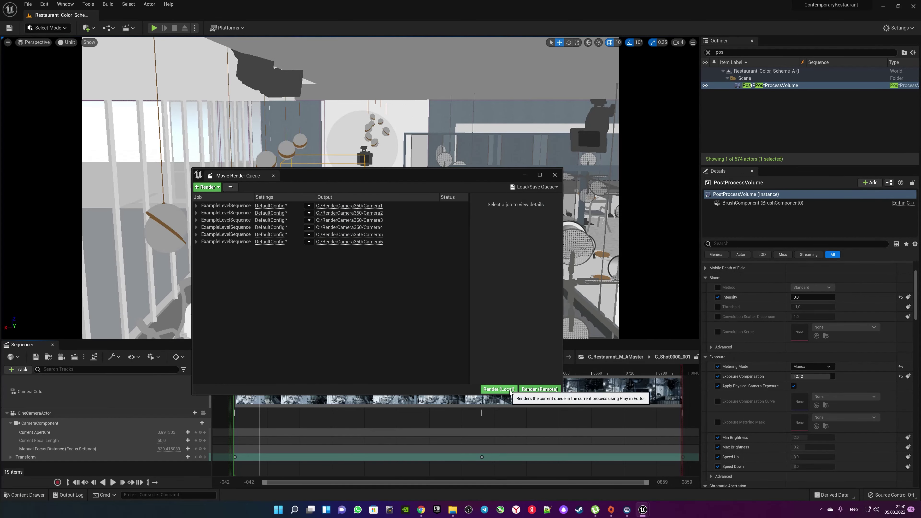
- Render all six camera jobs with Render (Local) and close the queue window when finished
click(495, 389)
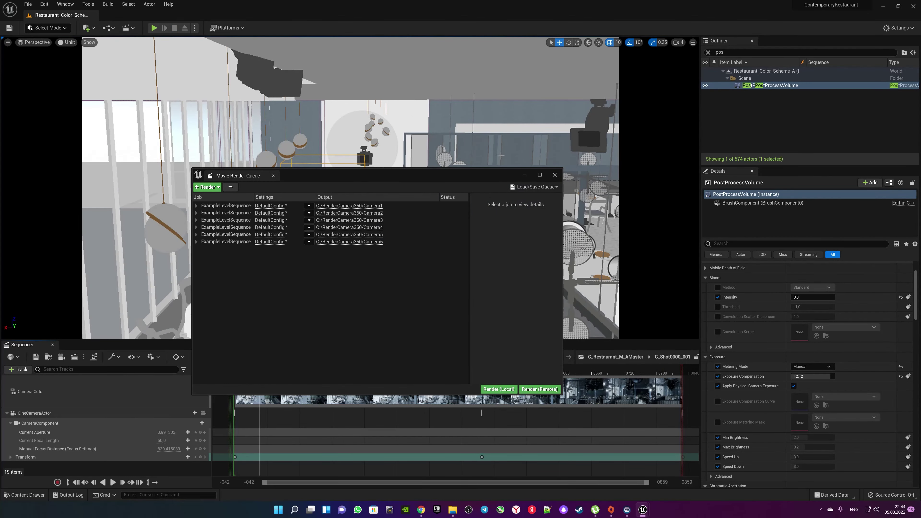
click(555, 175)
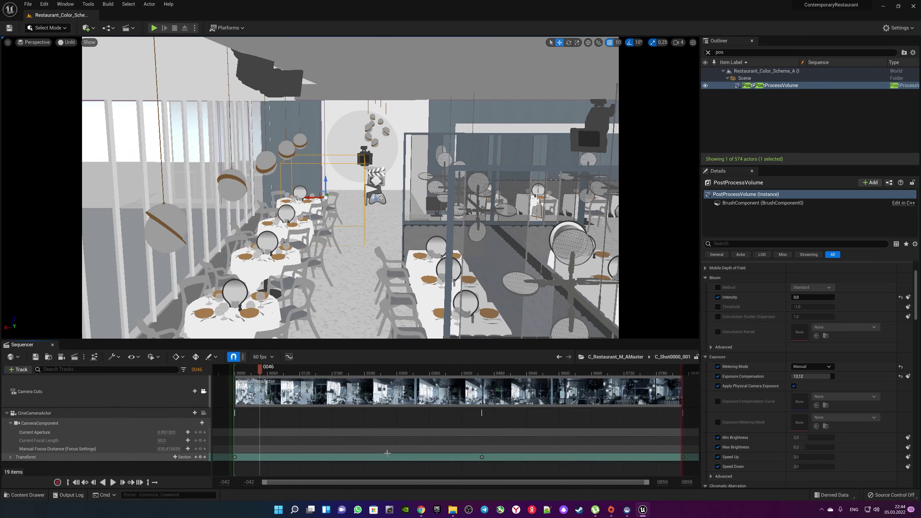
- In Chrome, go from the FFmpeg download page to the BtbN Windows builds releases
click(422, 506)
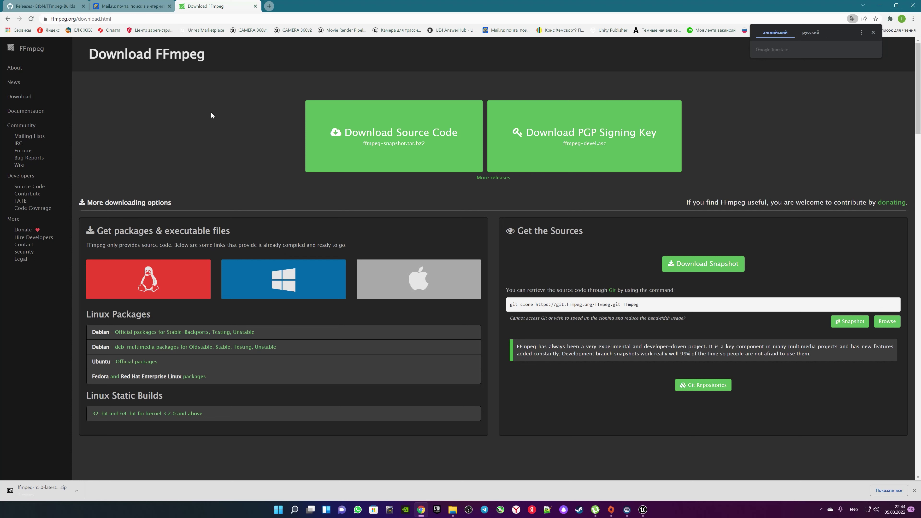
click(21, 98)
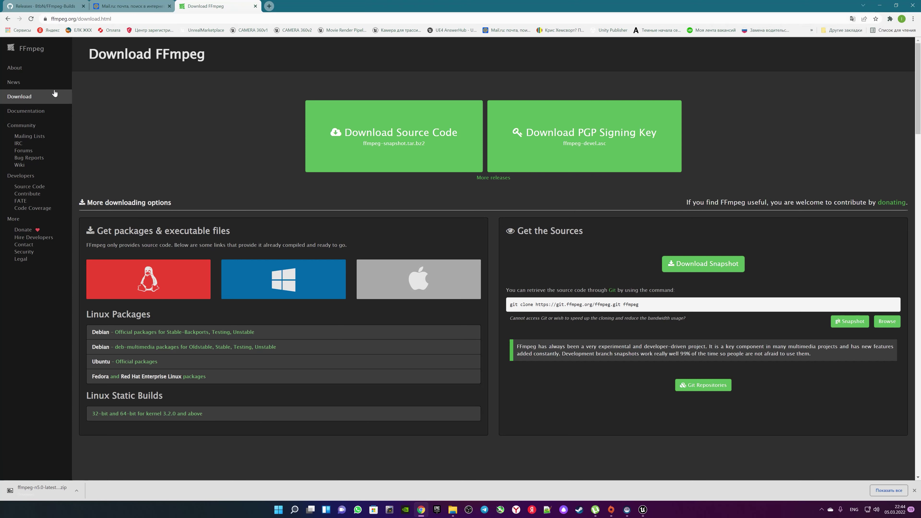
mouse_move(281, 284)
click(126, 347)
- Download ffmpeg-n5.0-latest-win64-lgpl-shared-5.0.zip from the release assets
scroll(522, 261, down, 6)
scroll(458, 267, down, 2)
scroll(458, 267, up, 3)
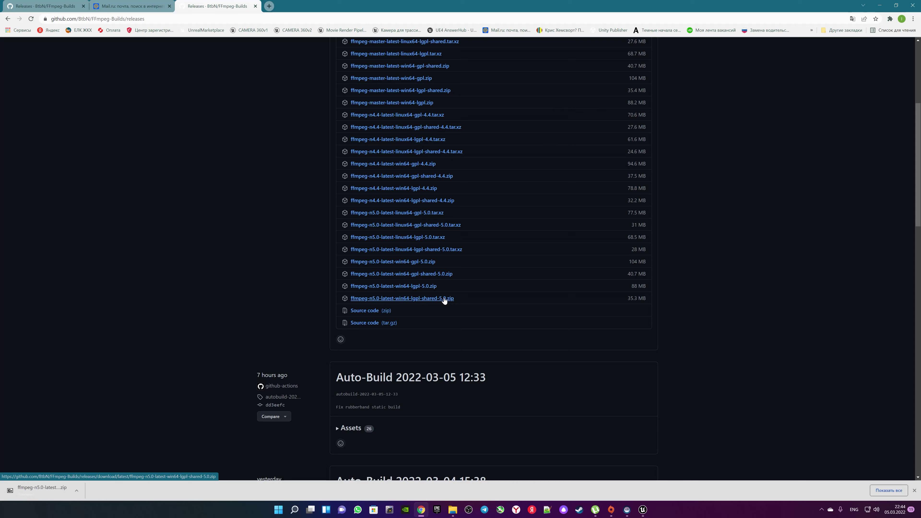
click(77, 491)
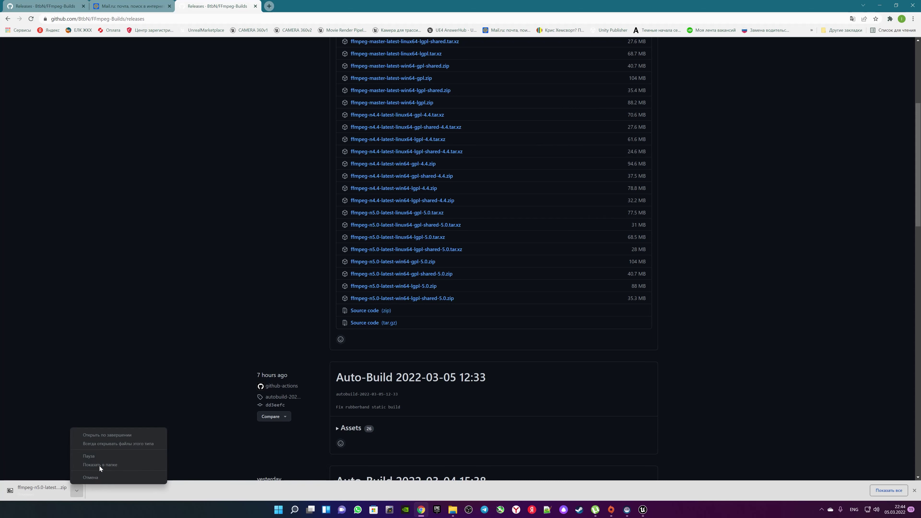
click(433, 300)
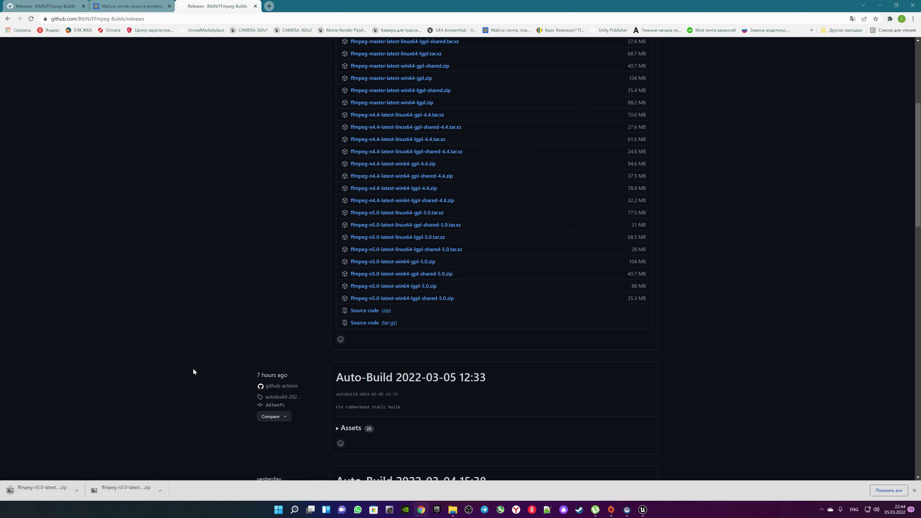
click(79, 493)
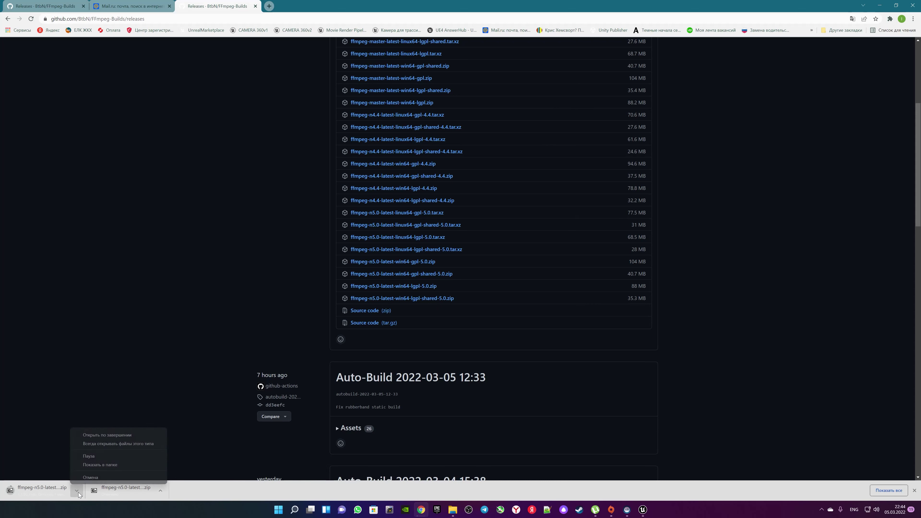
click(251, 440)
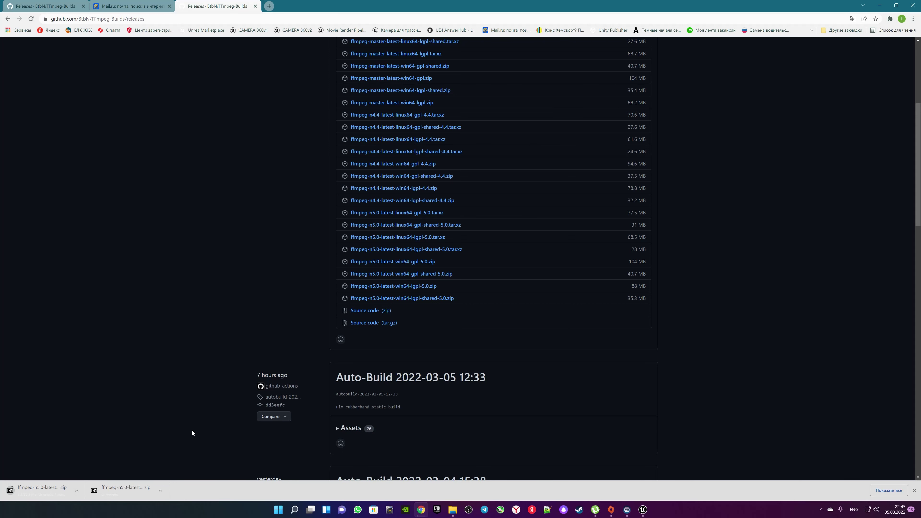
mouse_move(452, 515)
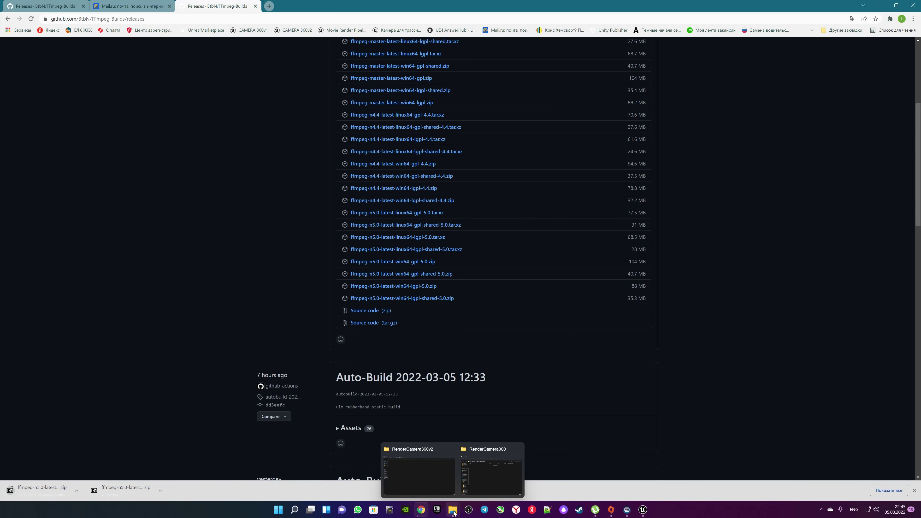
click(477, 474)
click(415, 224)
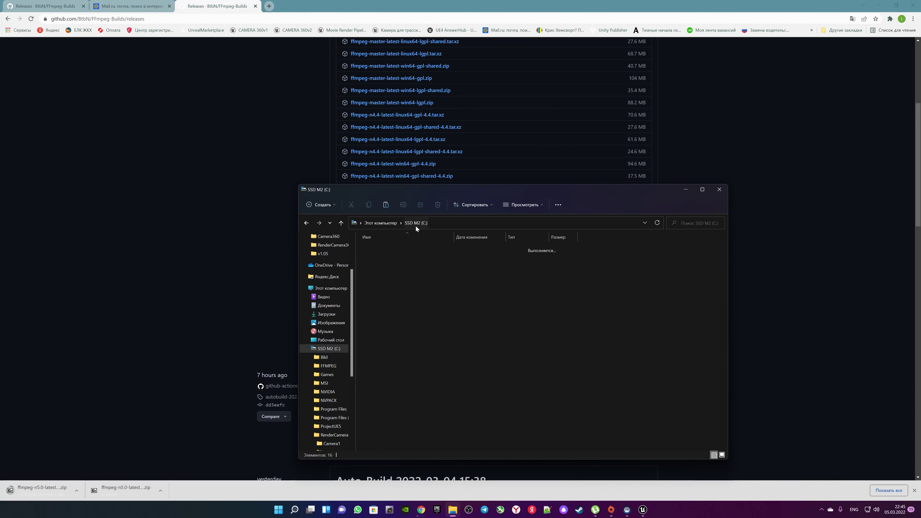
click(385, 255)
double_click(387, 256)
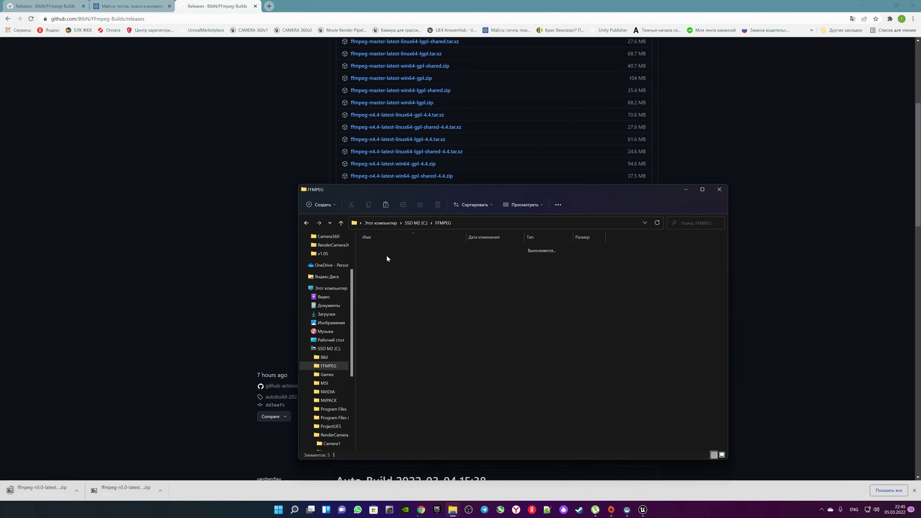
click(467, 224)
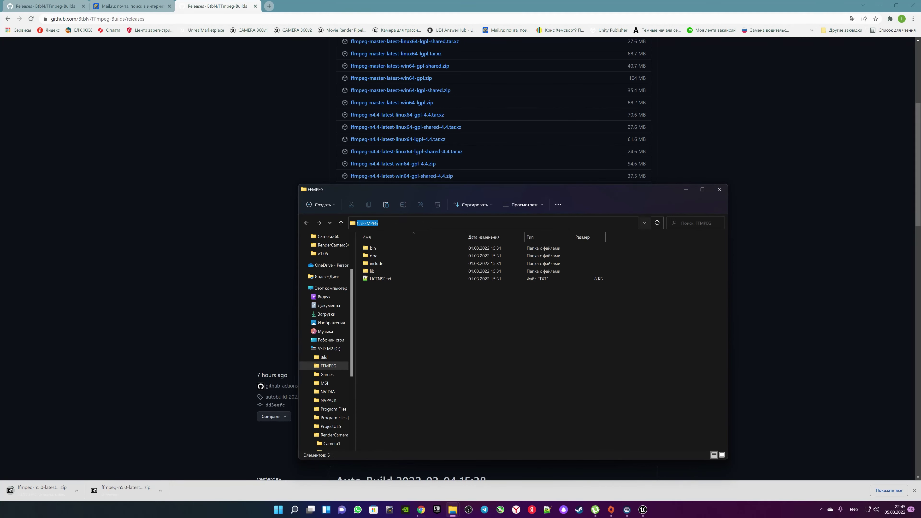
drag(403, 299, 377, 250)
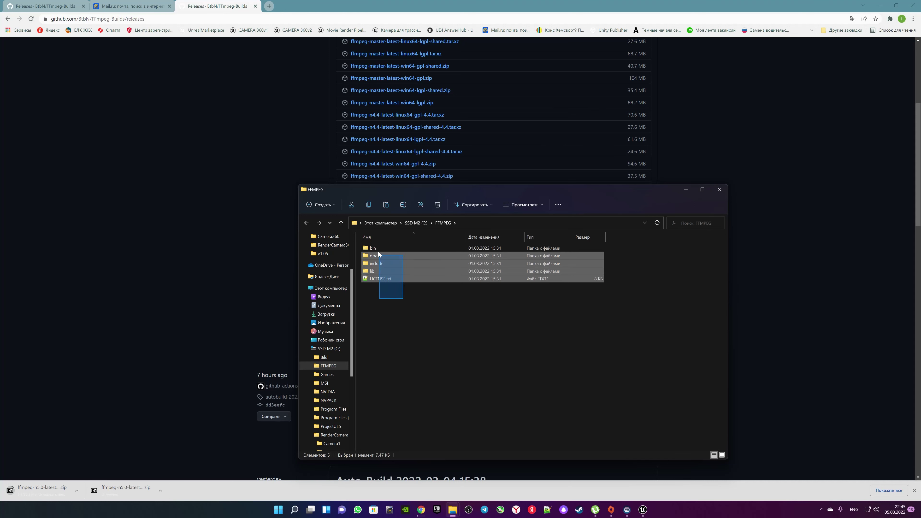
click(414, 338)
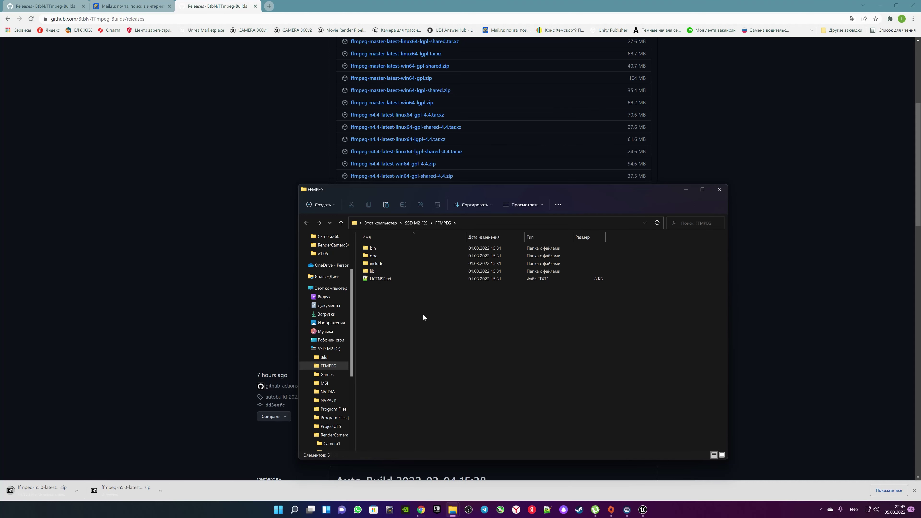
click(468, 224)
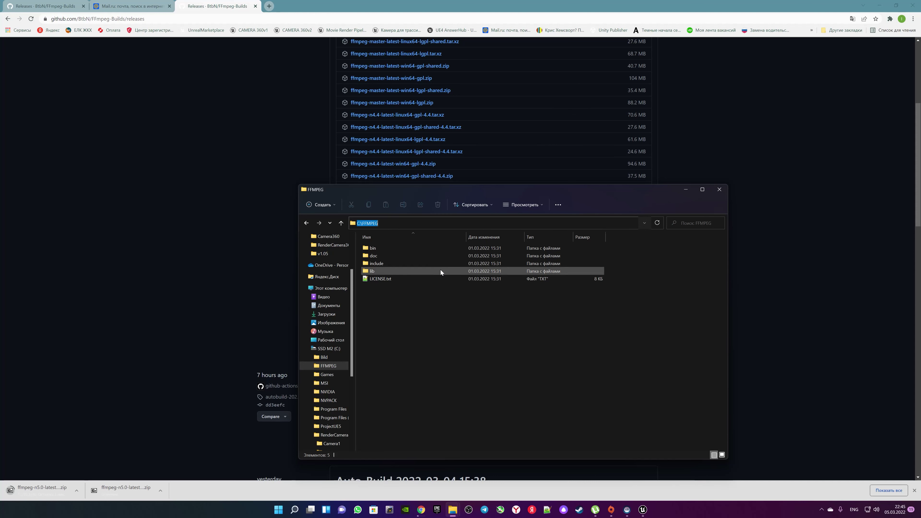
double_click(372, 249)
click(406, 289)
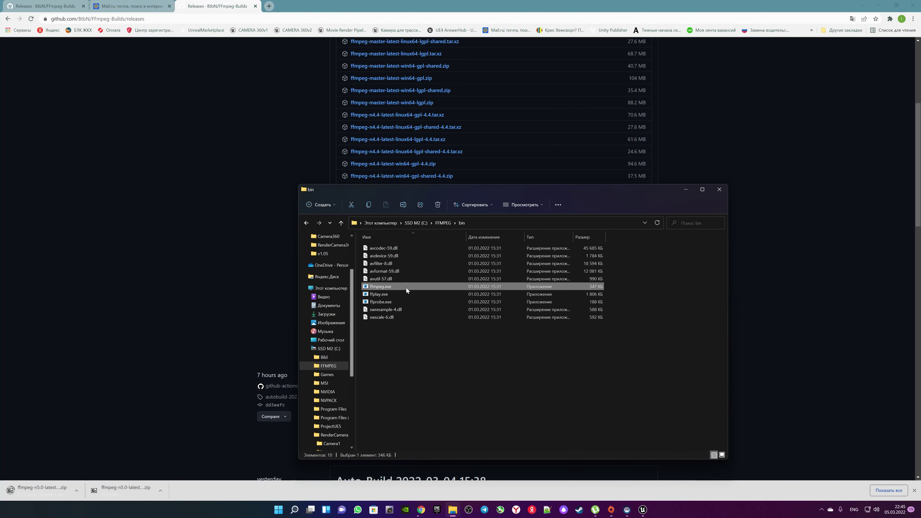
click(654, 354)
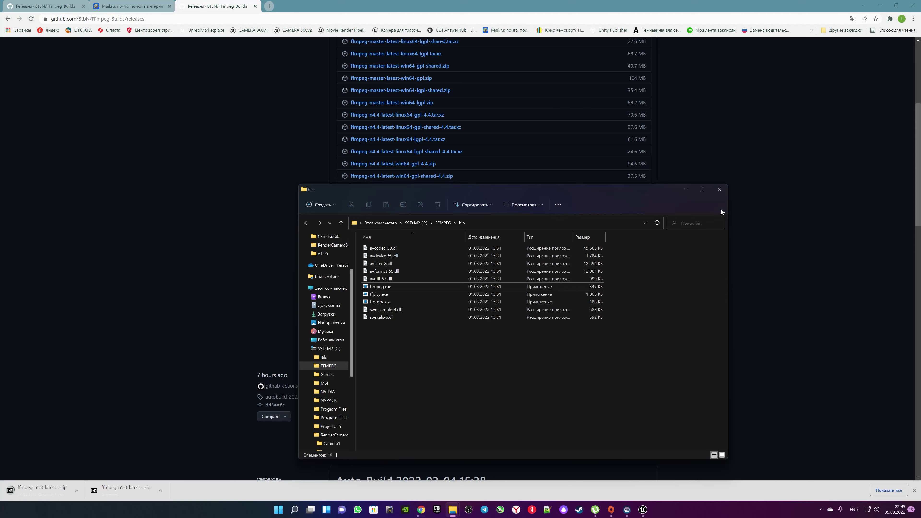
click(718, 191)
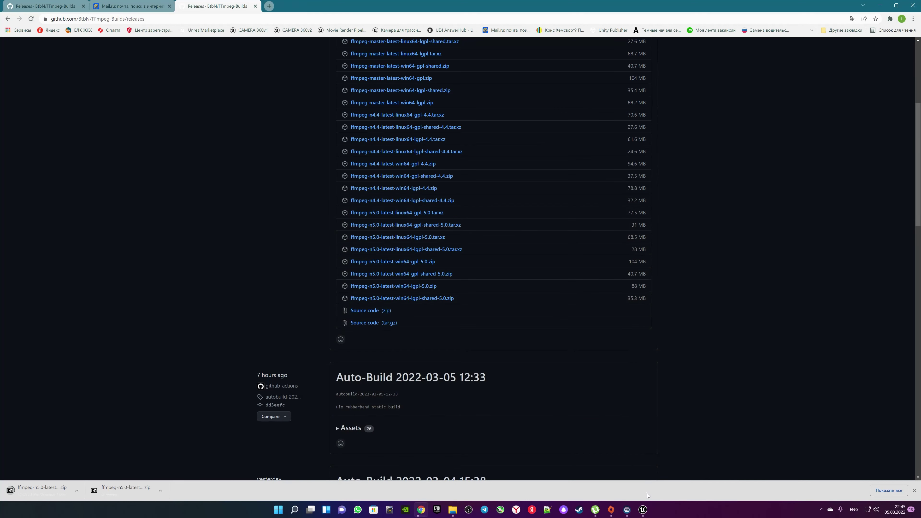
- Find and select BP_Camera360_v2 through an Outliner search, then browse for its Path FFMPEG Dir
mouse_move(646, 507)
click(649, 468)
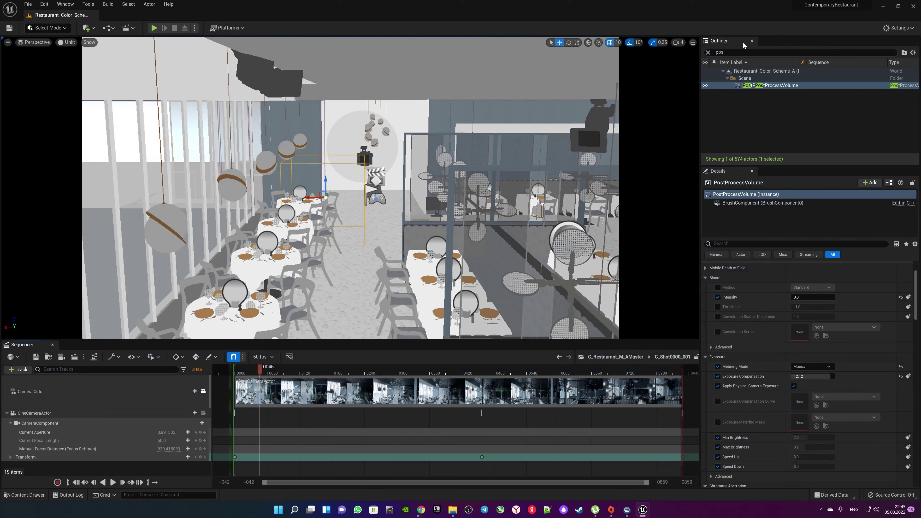
click(713, 53)
text(60)
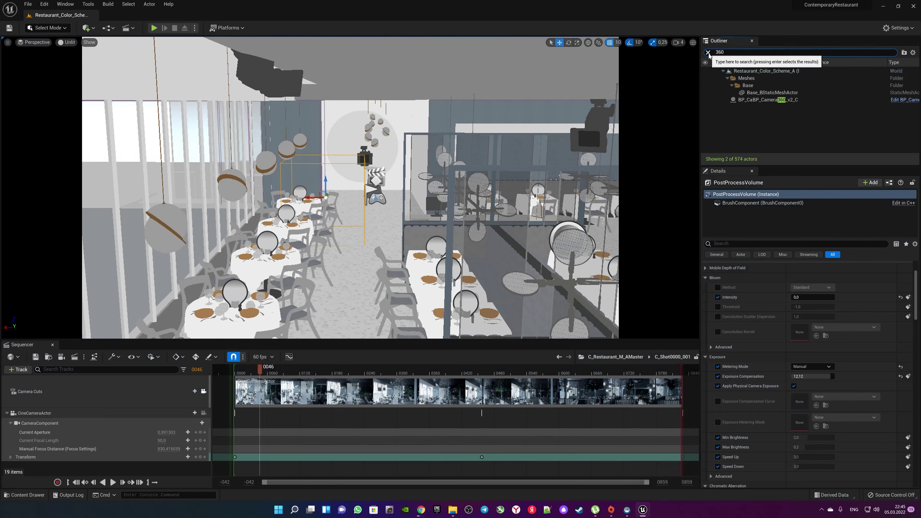
click(755, 100)
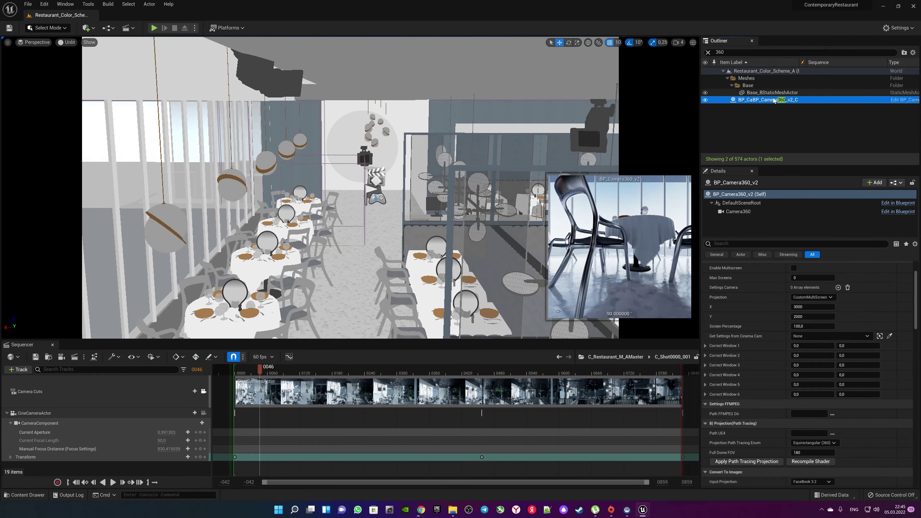
scroll(869, 316, up, 3)
scroll(828, 319, down, 5)
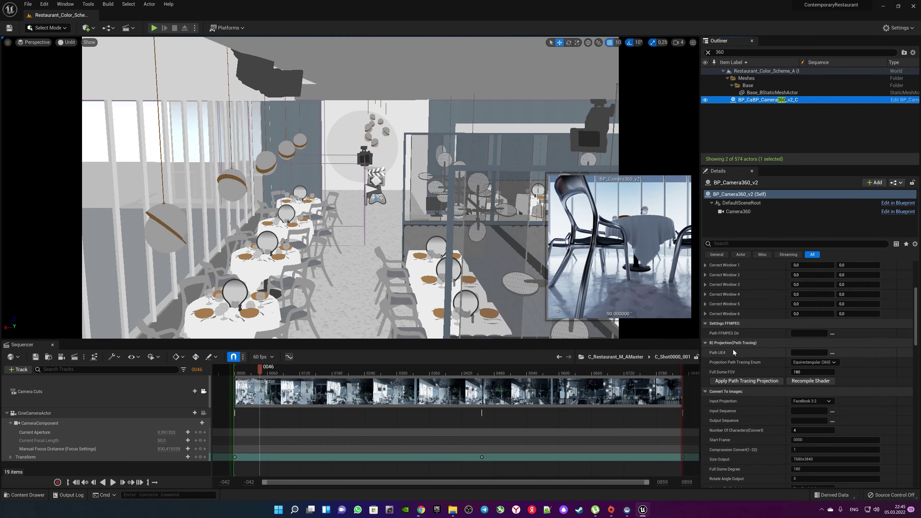
click(832, 334)
- Set the FFmpeg path to C:/FFMPEG/bin/ffmpeg.exe
click(273, 19)
text(C:\FFMPEG\bin)
key(Return)
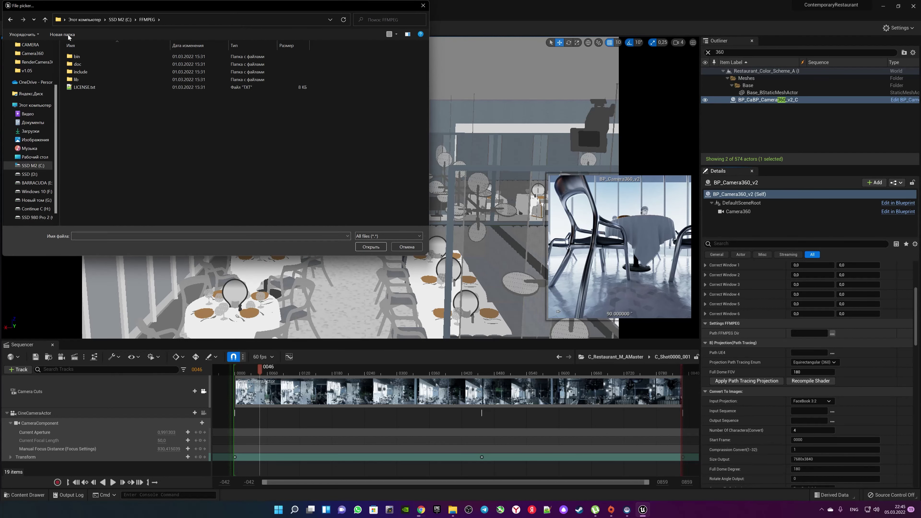
click(204, 19)
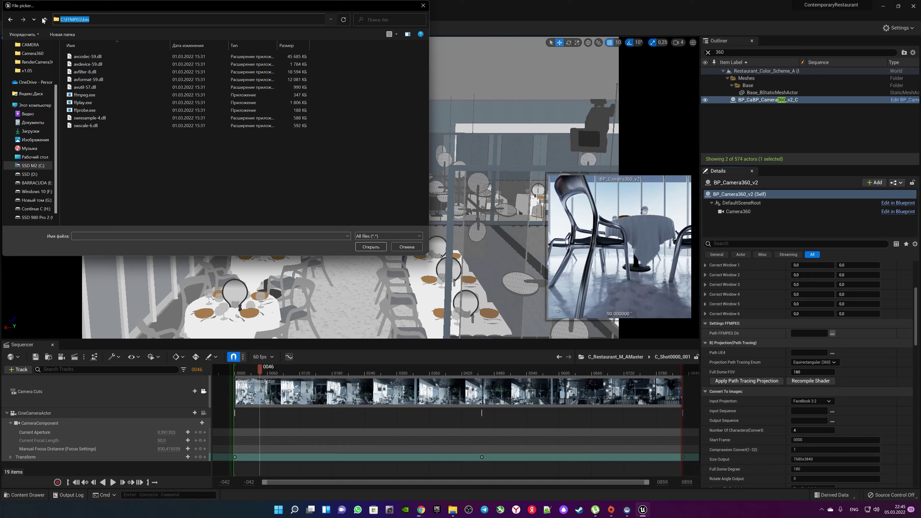
click(90, 95)
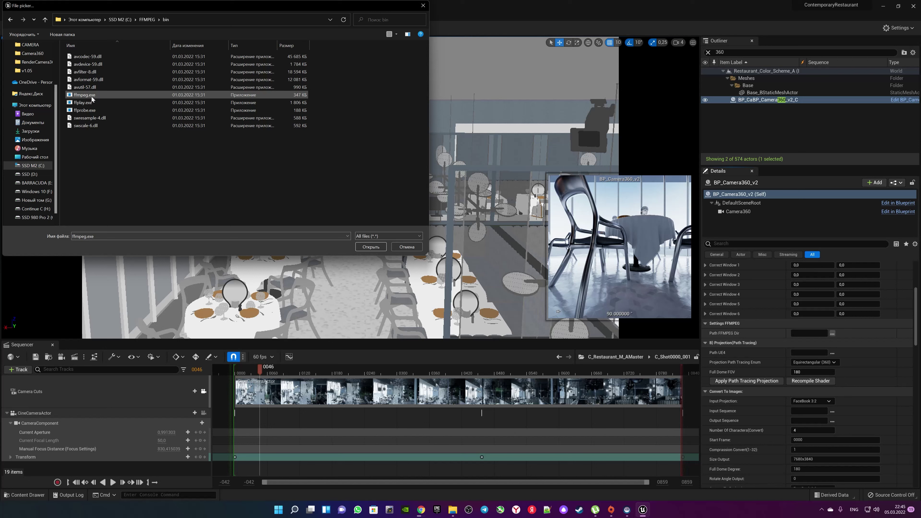
double_click(92, 96)
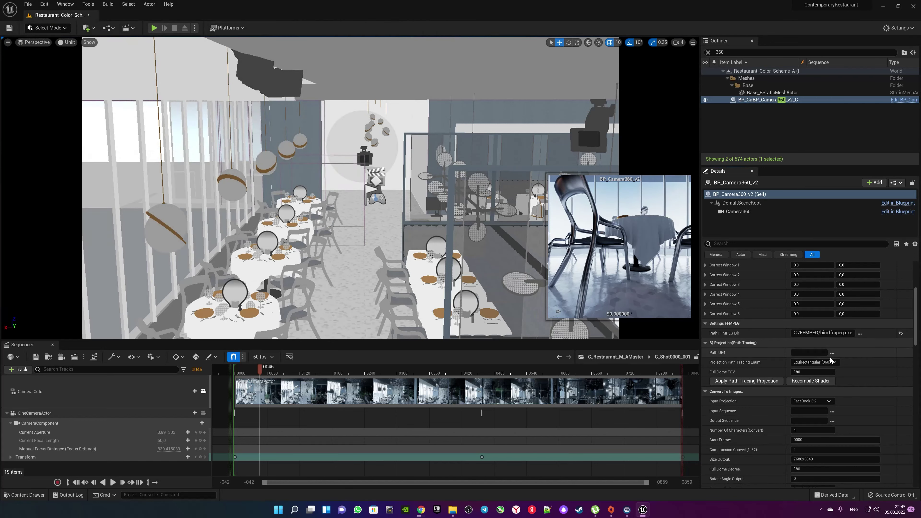
- Collapse the Path Tracing, Convert To Images, Convert To Video and Highreshot sections to reveal Stitch Images
scroll(830, 358, down, 2)
click(705, 309)
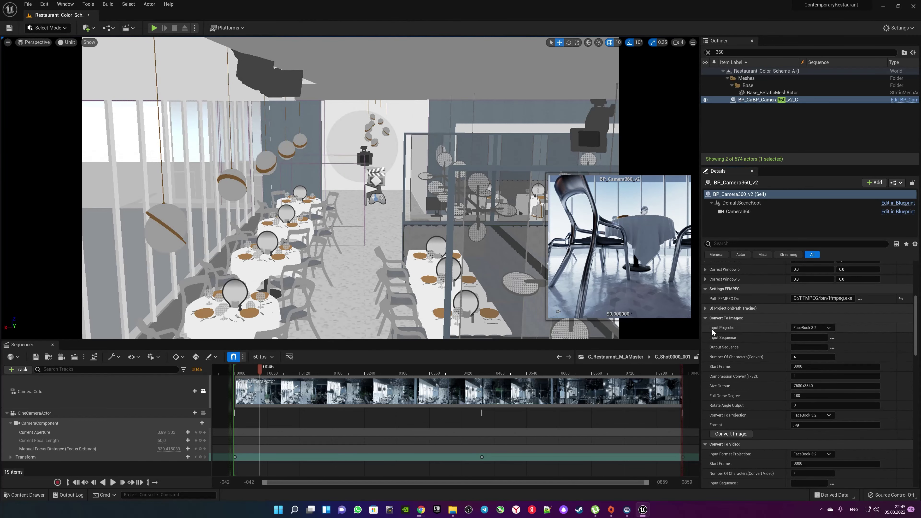
scroll(705, 284, down, 1)
click(705, 284)
click(704, 295)
click(706, 303)
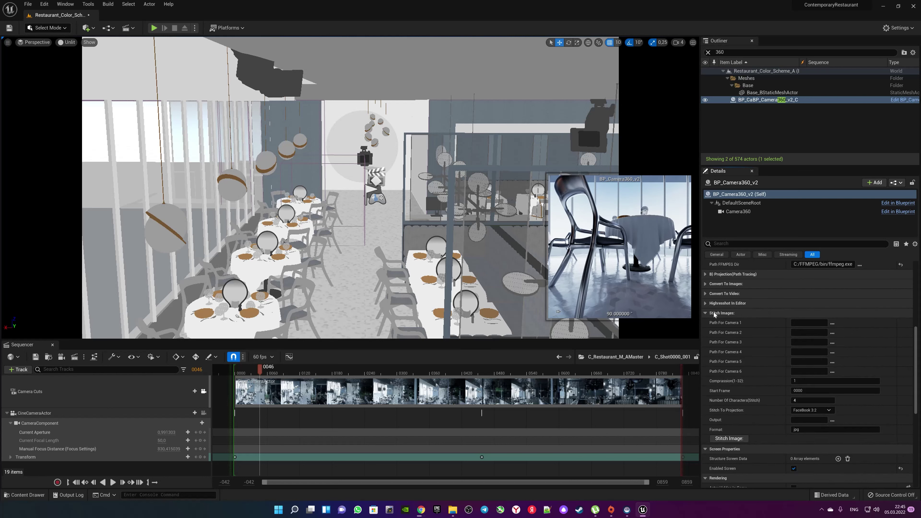
click(833, 323)
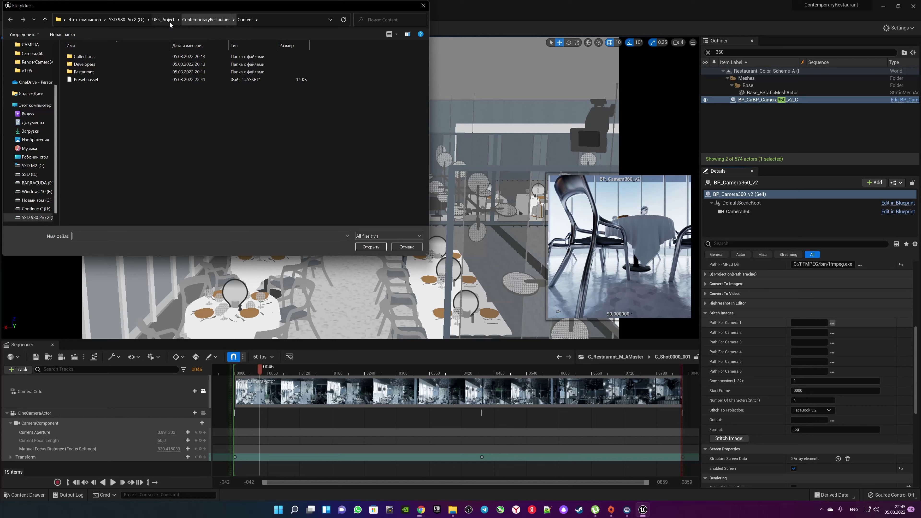
- Point Camera 1's stitch path at the first image in C:\RenderCamera360\Camera1
click(236, 21)
text(C:\FFMPEG)
key(Return)
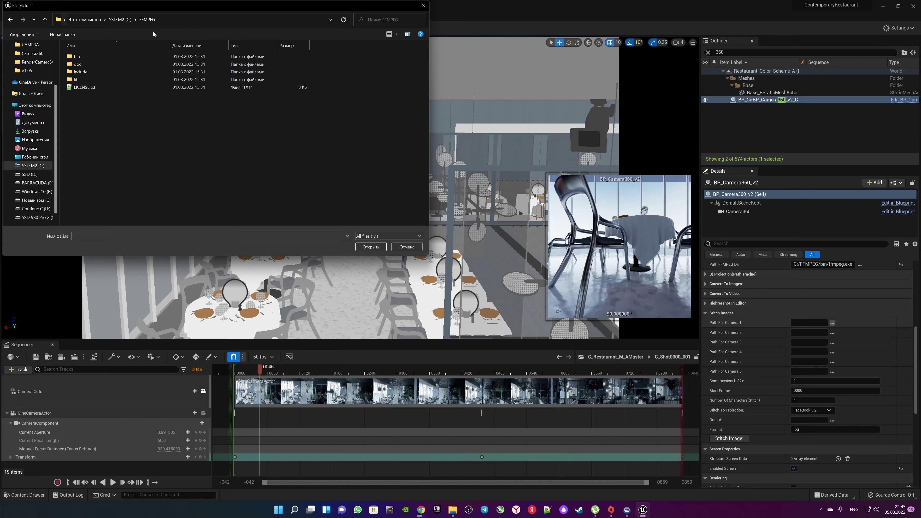
click(117, 21)
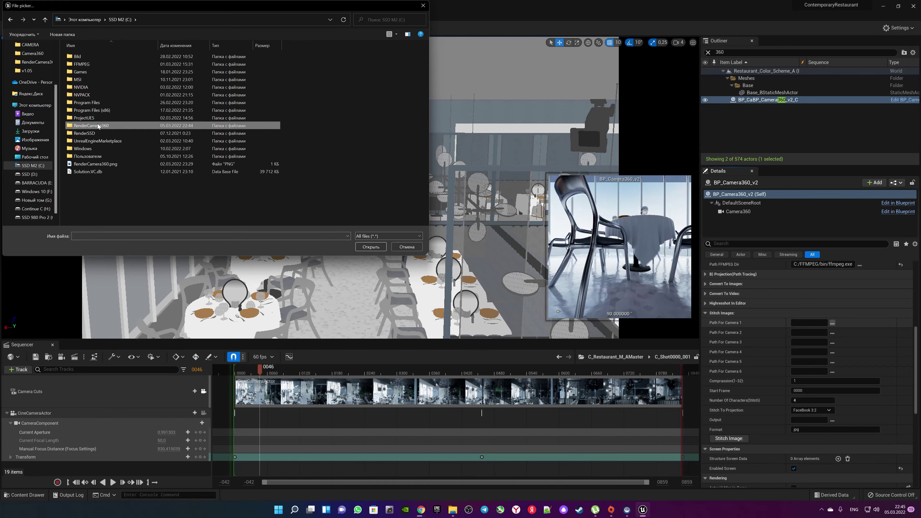
double_click(127, 125)
double_click(84, 61)
click(85, 66)
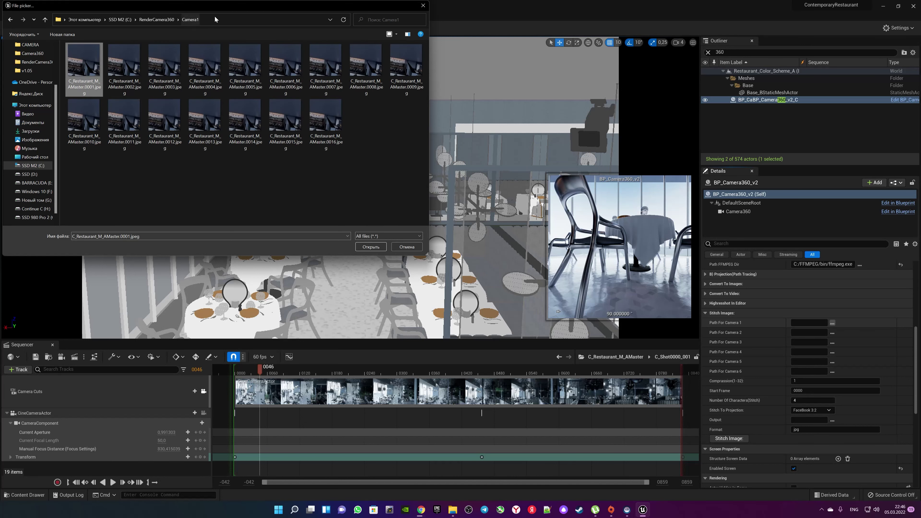
click(167, 18)
click(94, 70)
double_click(94, 71)
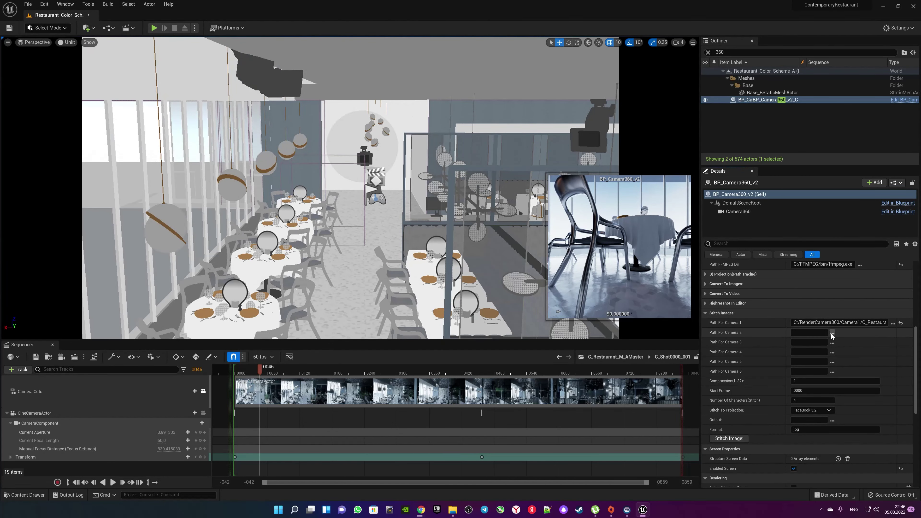
- Point Camera 2's stitch path at the first image in the Camera2 folder
click(832, 334)
click(219, 22)
text(C:\RenderCamera360\Camera1)
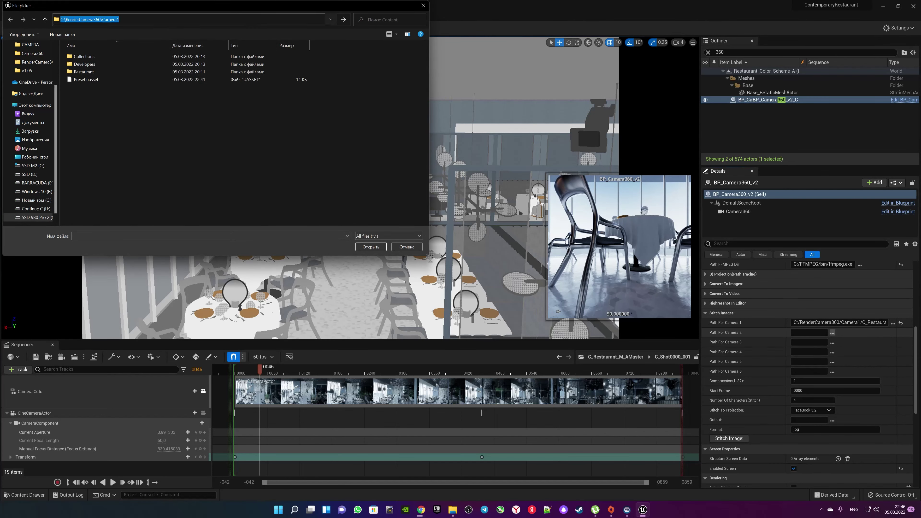
key(Return)
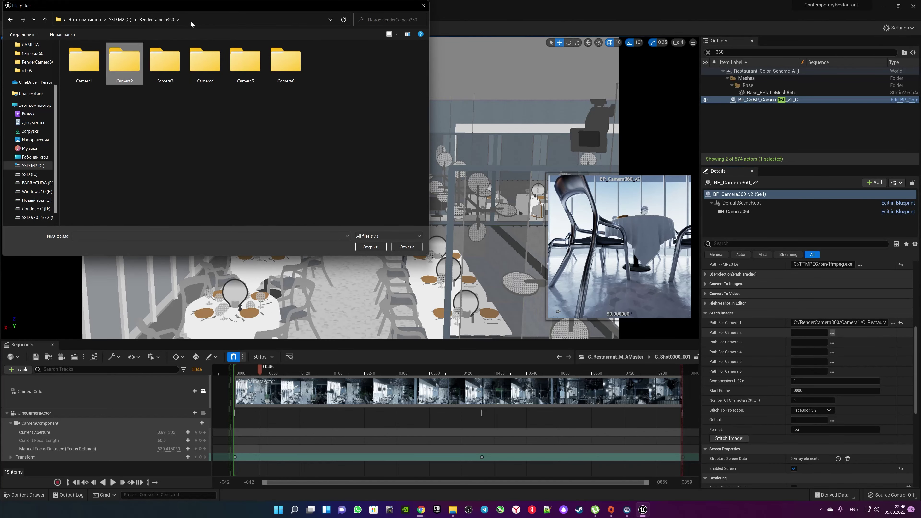
double_click(127, 69)
double_click(127, 69)
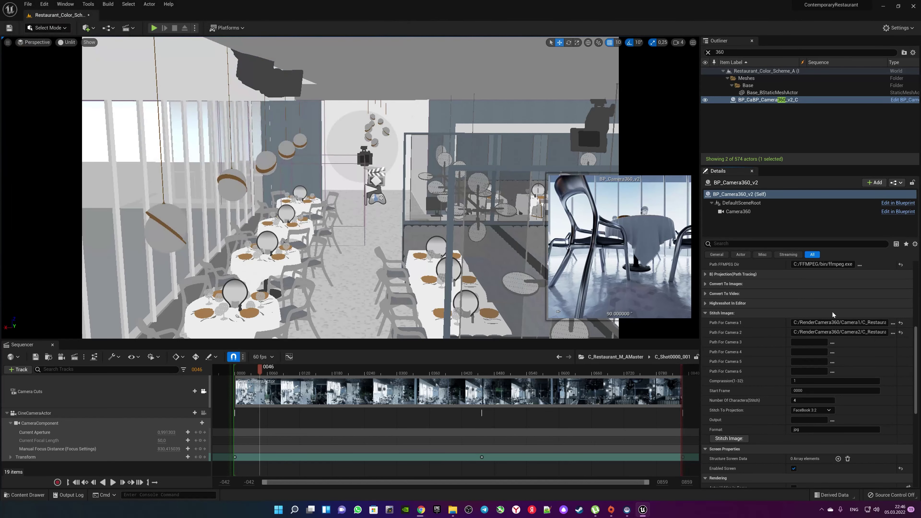
- Point Camera 3's stitch path at the first image in the Camera3 folder
click(832, 343)
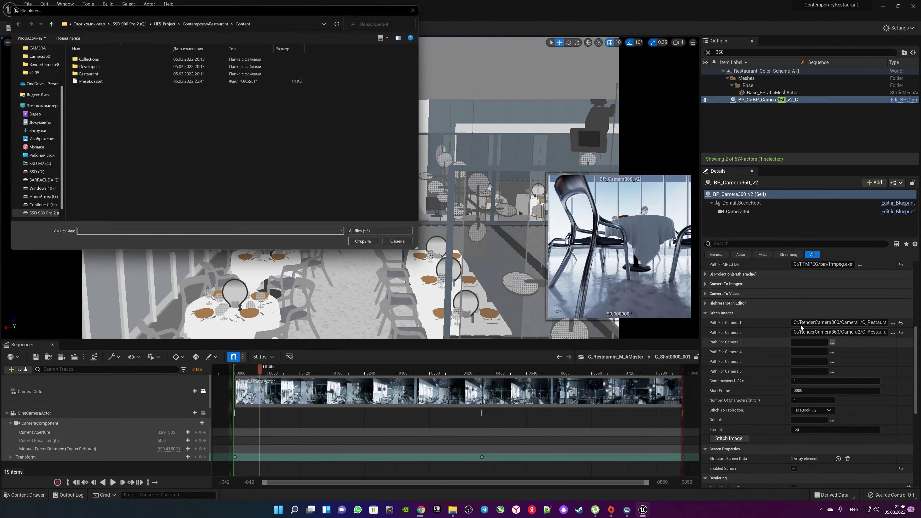
text(C:\RenderCamera360)
click(296, 22)
text(C:\RenderCamera360)
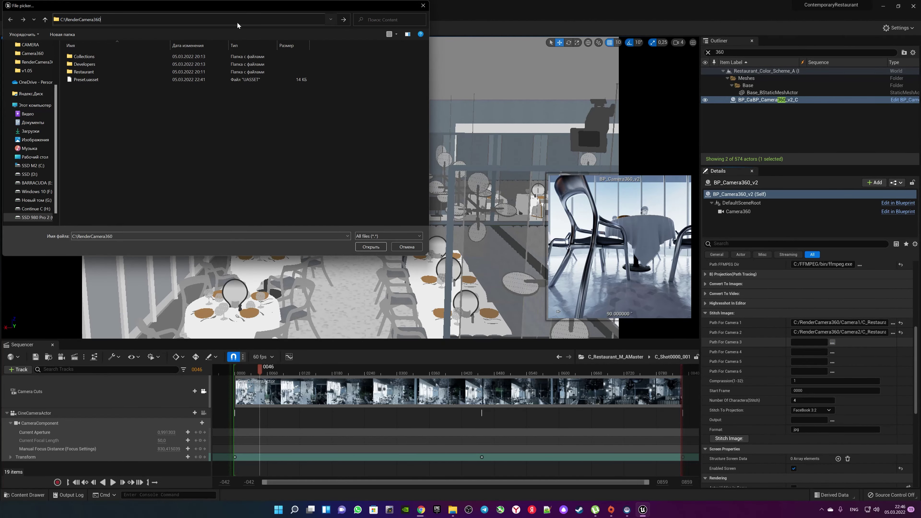
key(Return)
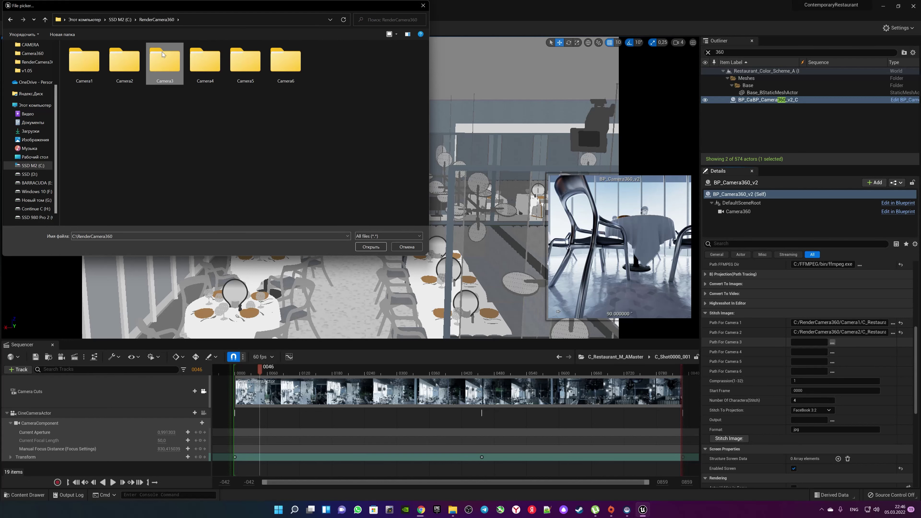
double_click(162, 55)
click(92, 51)
double_click(92, 51)
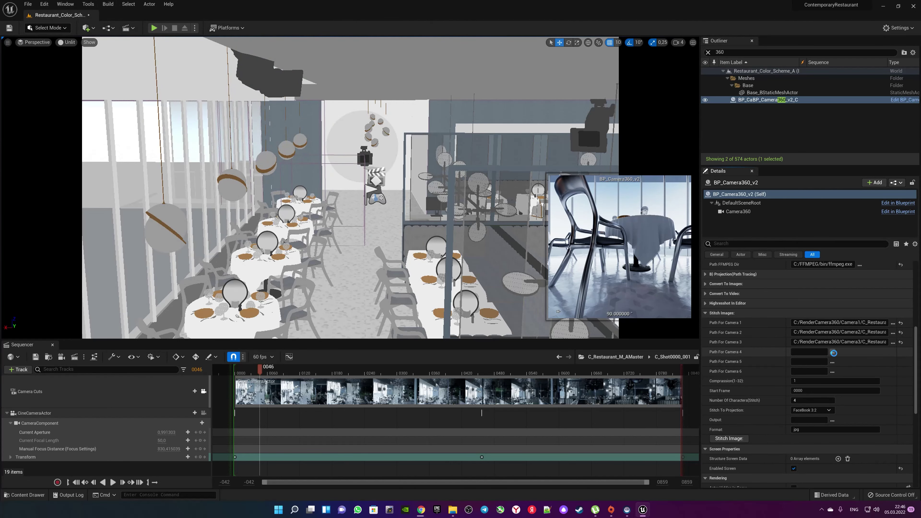
- Point Camera 4's stitch path at the first image in the Camera4 folder
click(832, 352)
click(260, 22)
text(C:\RenderCamera360)
key(Return)
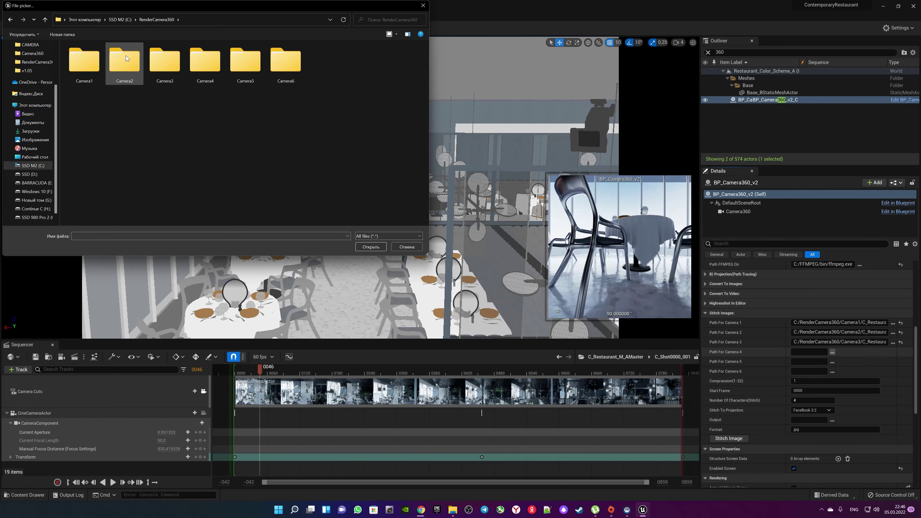
double_click(193, 62)
double_click(85, 60)
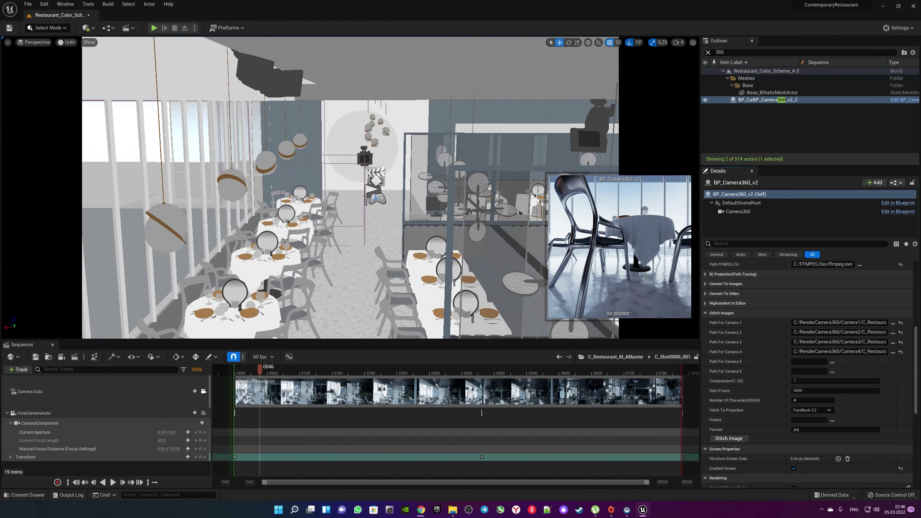
- Point Camera 5's stitch path at the first Camera5 image, correcting an accidental Camera4 pick
click(833, 362)
click(265, 22)
text(C:\RenderCamera360)
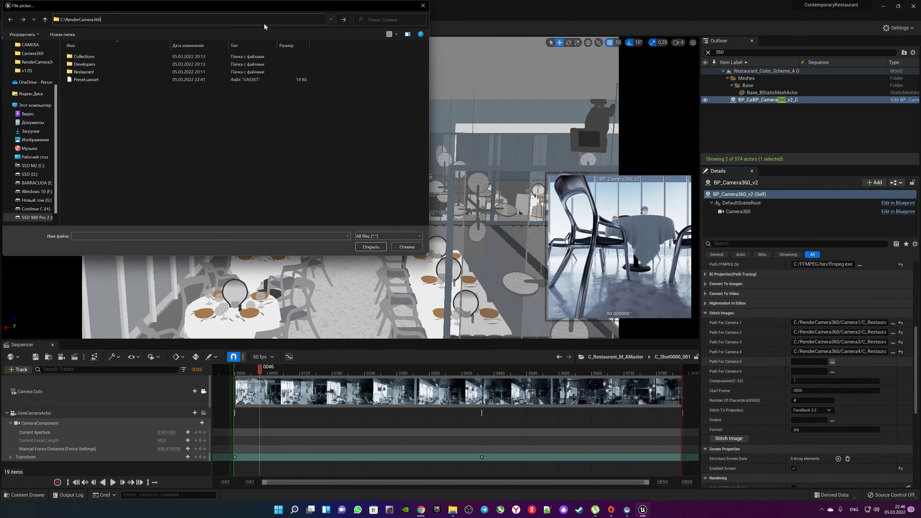
key(Return)
double_click(196, 60)
double_click(85, 60)
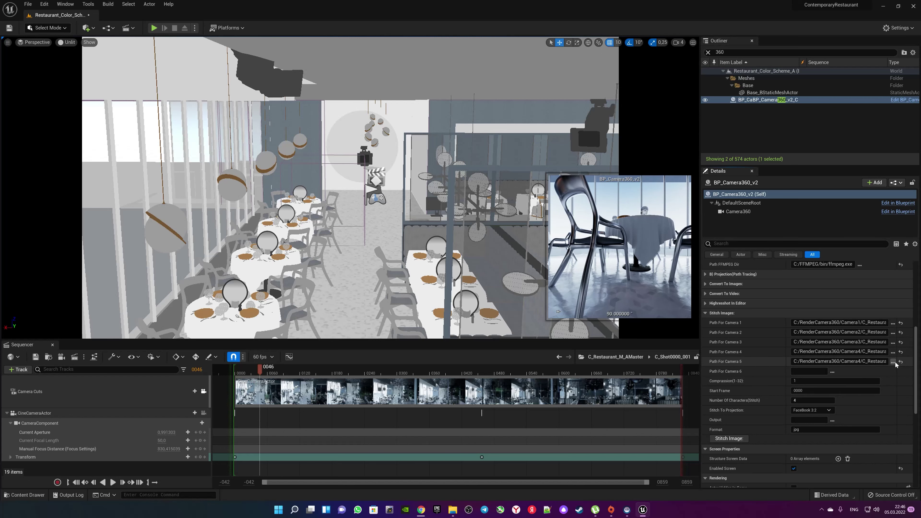
click(893, 362)
click(157, 19)
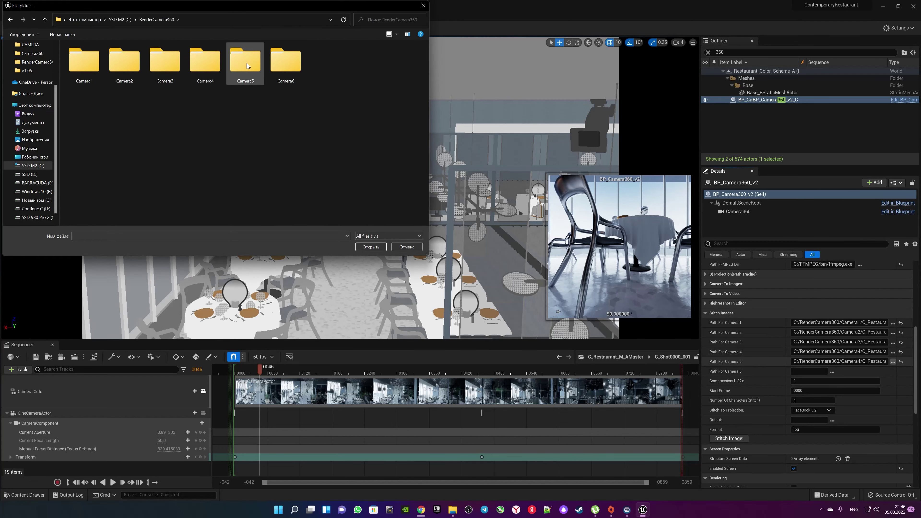
double_click(247, 62)
double_click(84, 60)
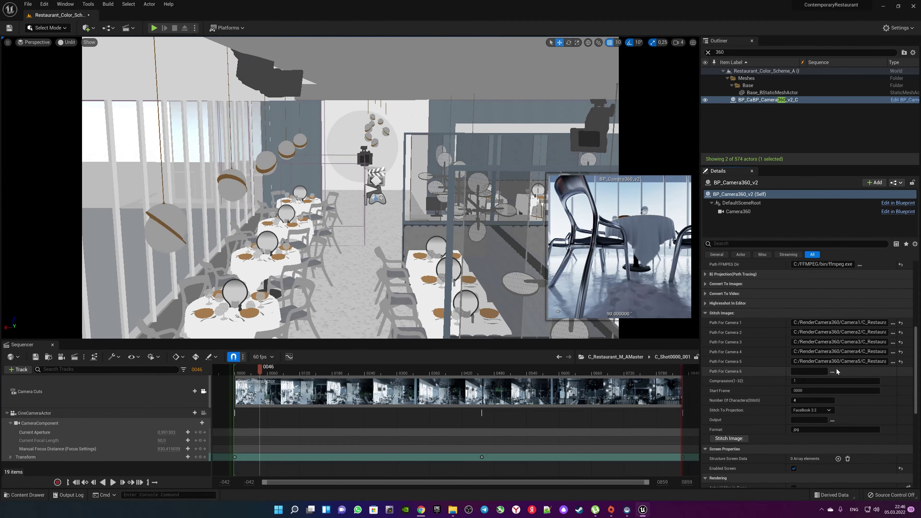
- Point Camera 6's stitch path at the first image in the Camera6 folder
click(832, 372)
click(157, 19)
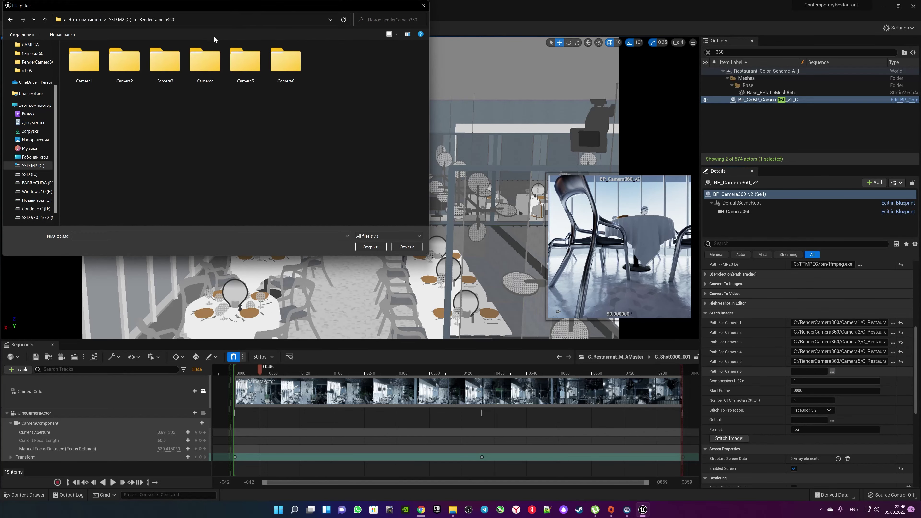
double_click(285, 61)
double_click(84, 60)
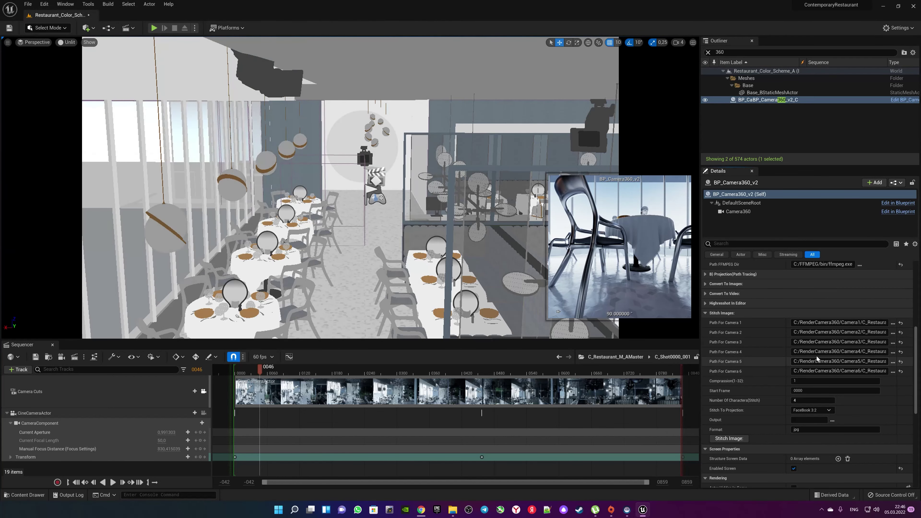
double_click(845, 371)
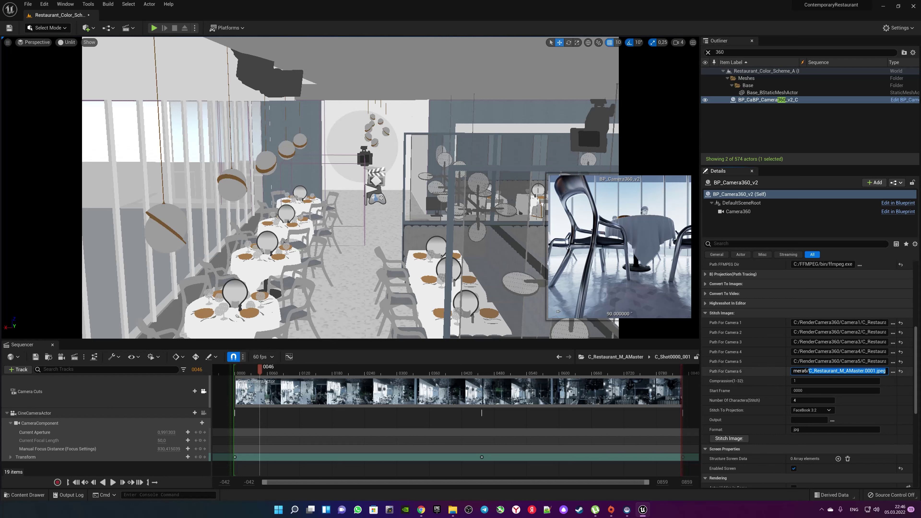
- Set the stitch Start Frame to 0001
drag(868, 371, 877, 371)
click(809, 390)
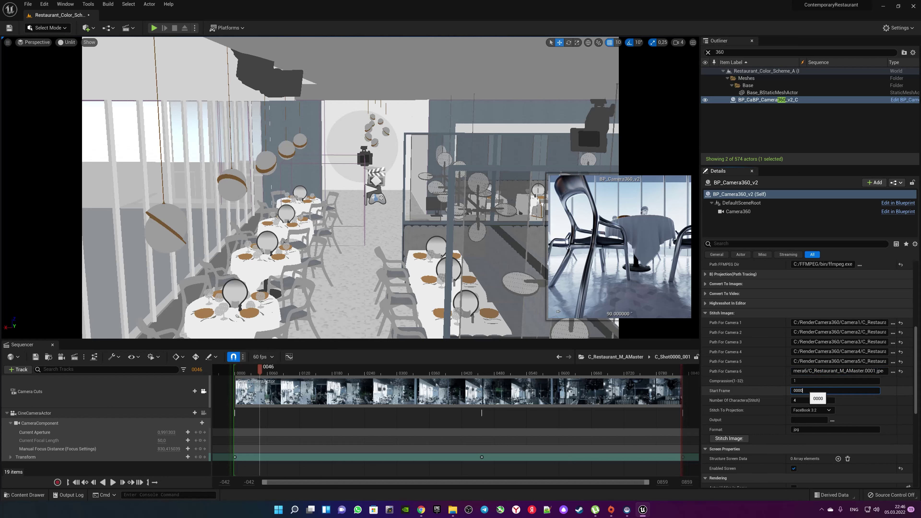
text(1)
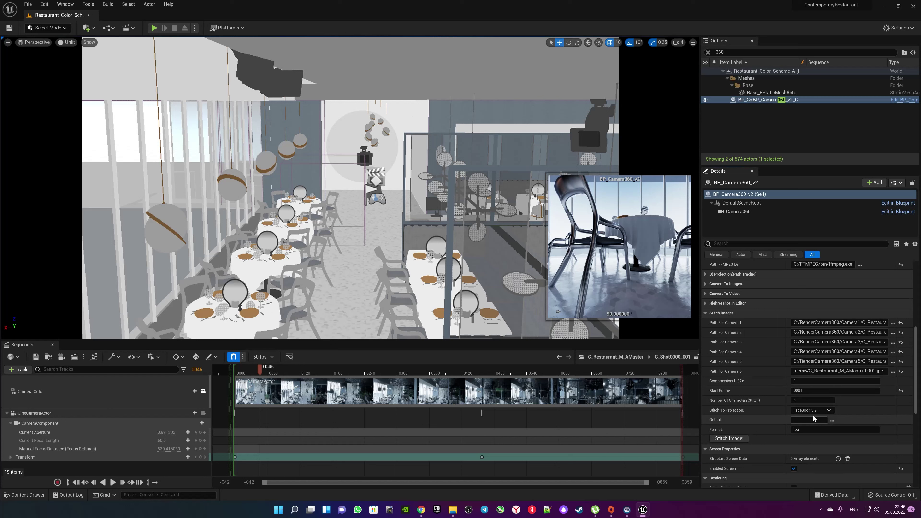
- Create a new FB folder in RenderCamera360 and select it as the stitch output folder
click(832, 420)
click(36, 62)
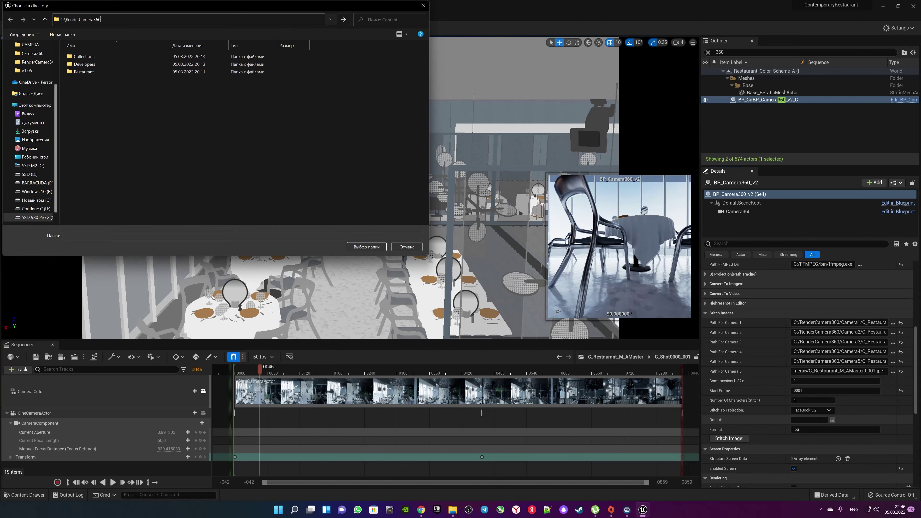
right_click(208, 94)
mouse_move(268, 172)
click(341, 172)
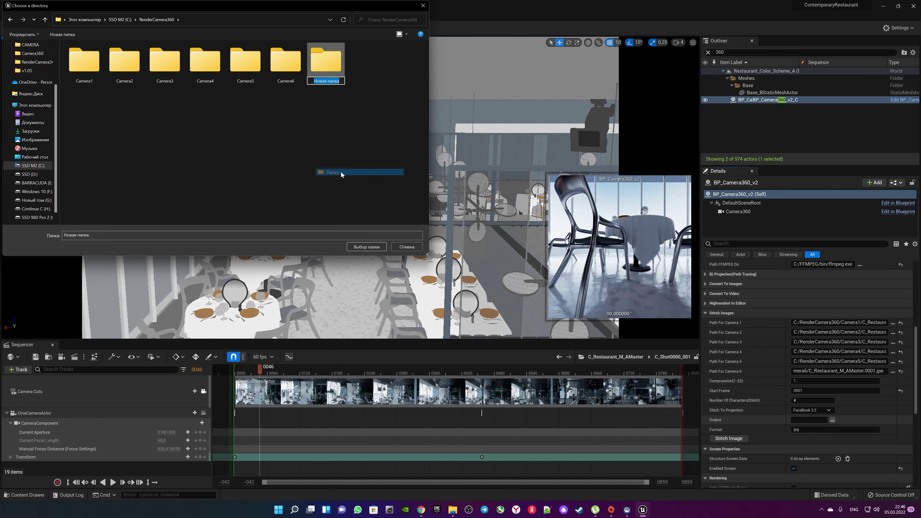
text(FB)
key(Return)
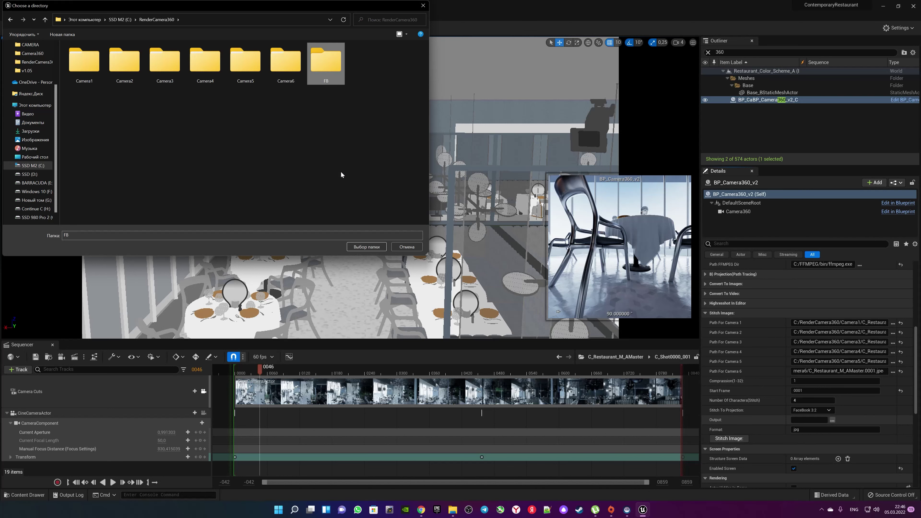
key(Return)
click(371, 247)
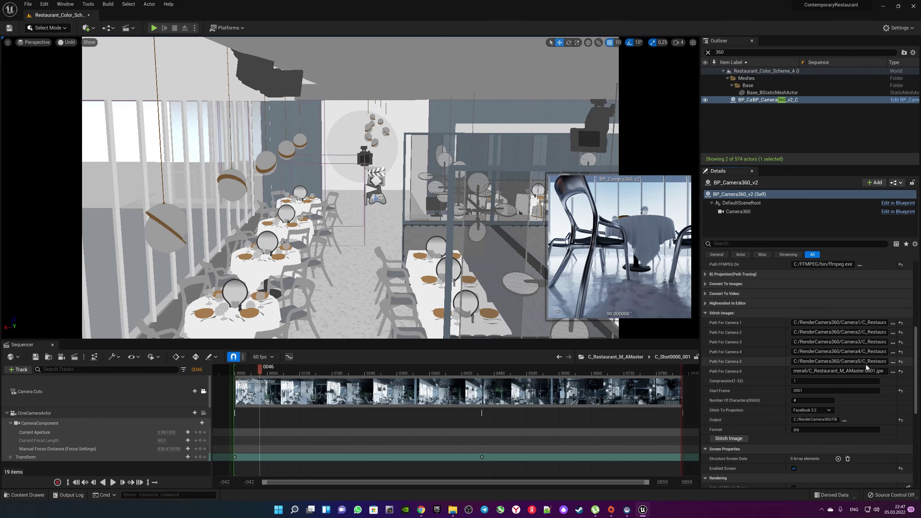
- Run Widget_Python_Exec from Camera360 Blueprints > Widget as an Editor Utility Widget, keeping Details visible
drag(818, 361, 793, 361)
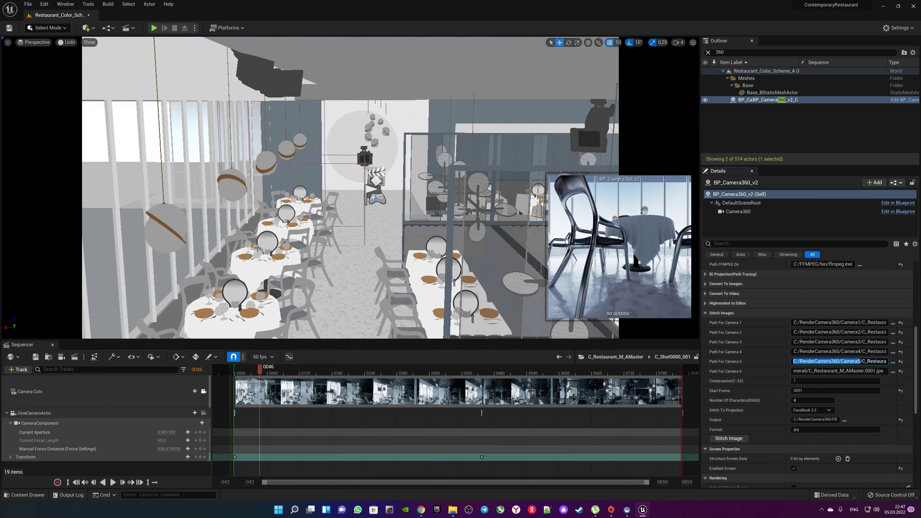
click(24, 495)
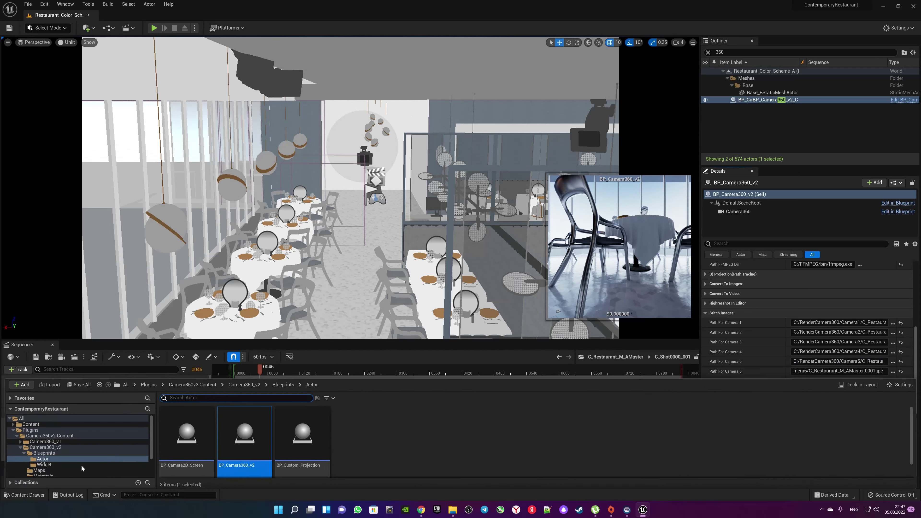
click(43, 465)
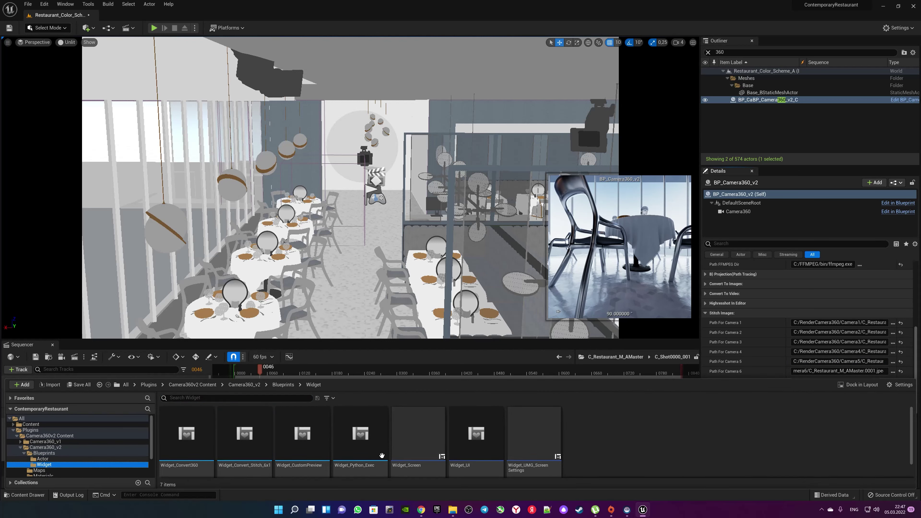
right_click(365, 435)
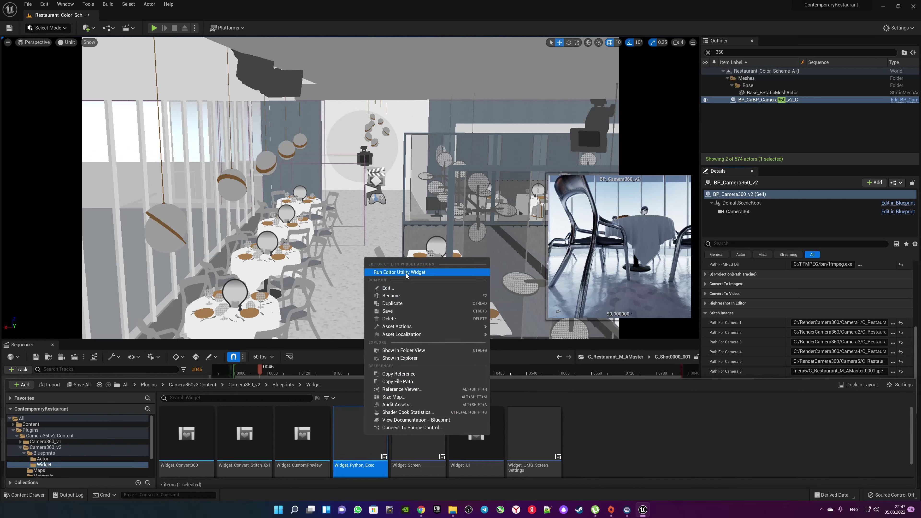
click(420, 270)
click(725, 171)
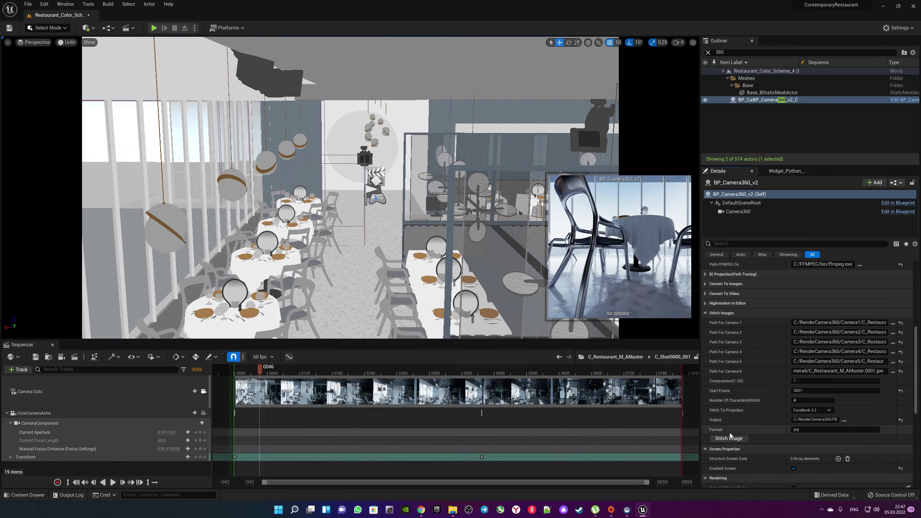
- Run Stitch Image so ffmpeg combines the six camera sequences into FB, then close its console
click(729, 438)
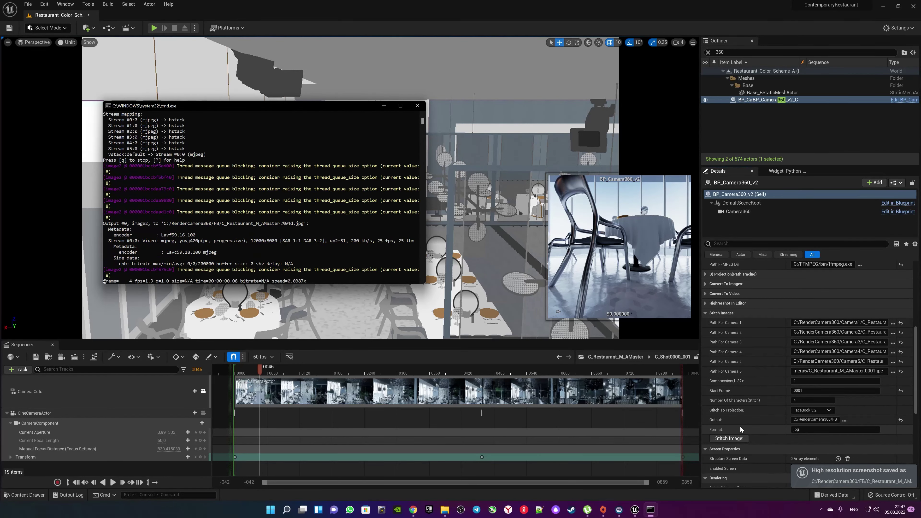
mouse_move(447, 511)
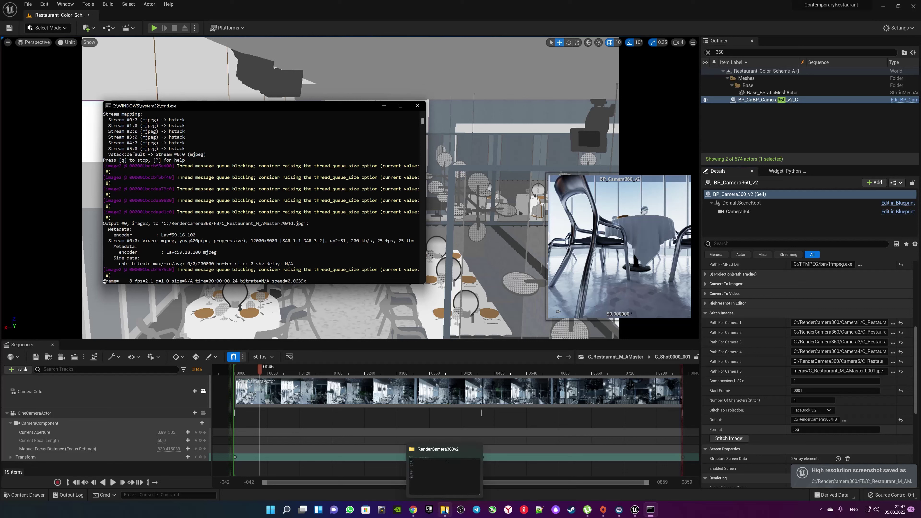
click(836, 482)
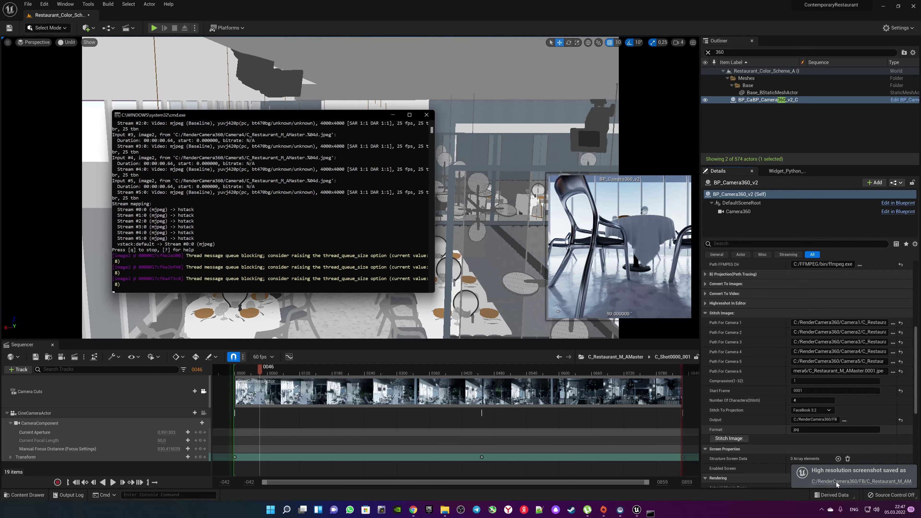
click(425, 116)
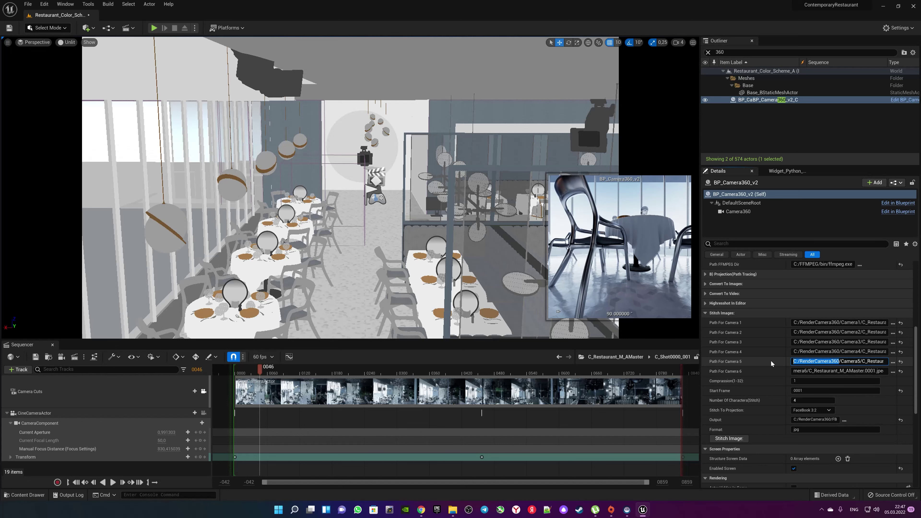
- Open C:/RenderCamera360/FB in File Explorer and step through the stitched images in Photos
click(450, 511)
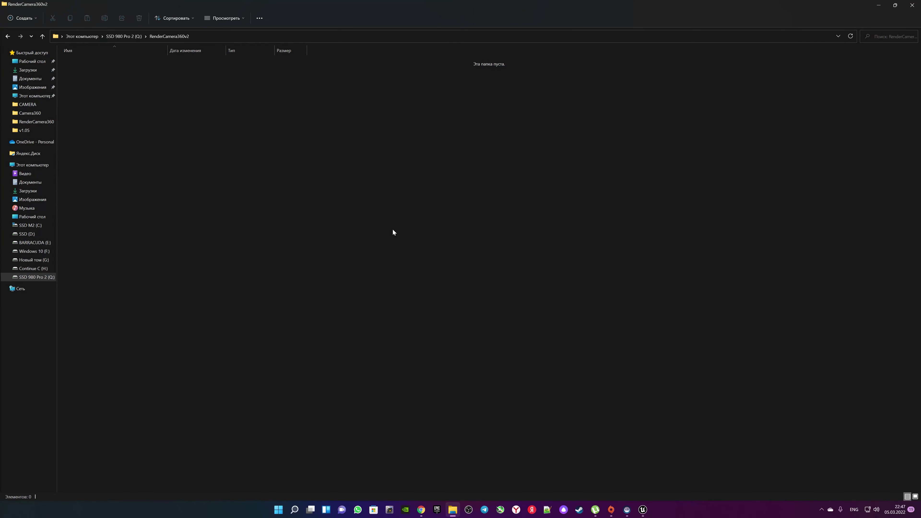
click(326, 32)
key(Return)
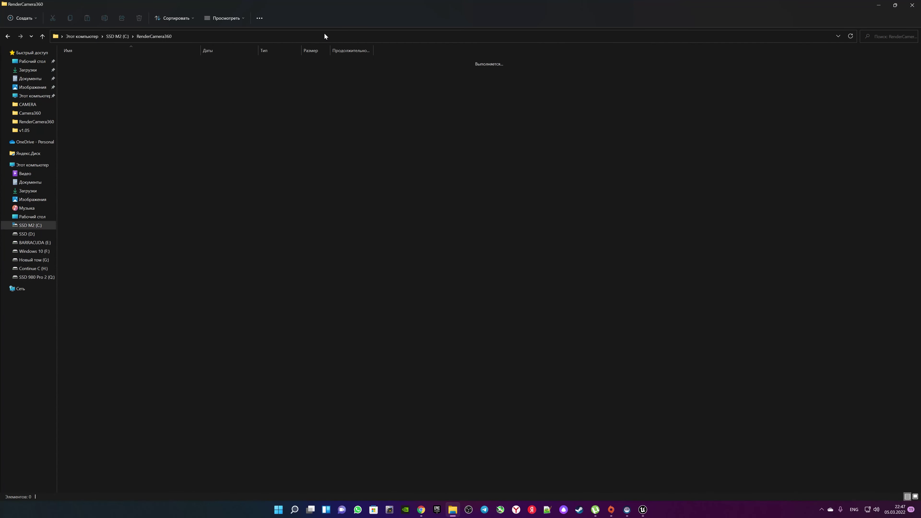
double_click(111, 106)
double_click(115, 99)
key(Right)
key(Right)
key(Right)
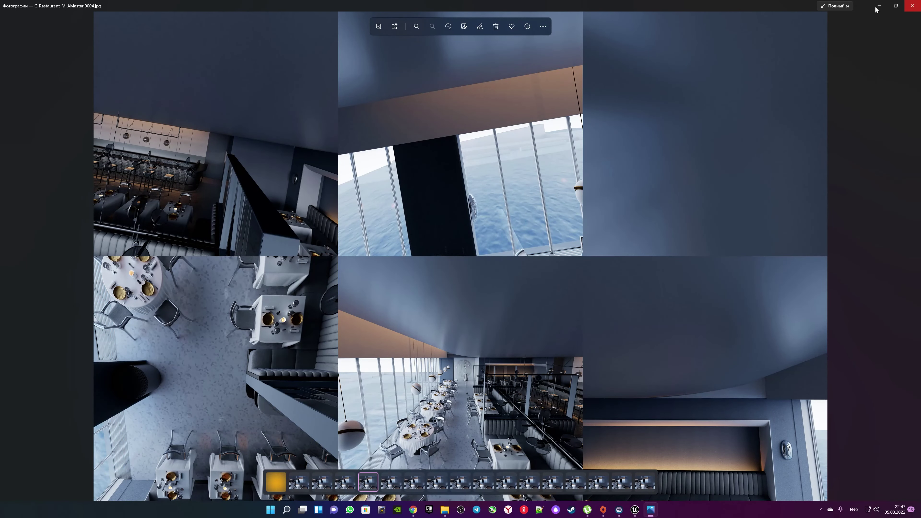
key(alt+F4)
click(275, 36)
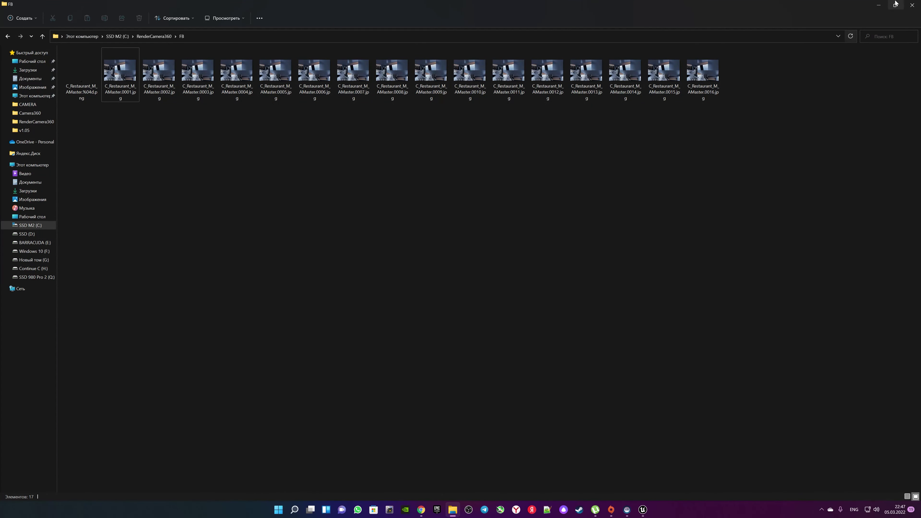
- Minimize Explorer and collapse the Stitch Images section in Unreal's Details panel
click(879, 5)
click(712, 318)
scroll(707, 359, up, 3)
scroll(708, 359, up, 3)
scroll(706, 361, up, 3)
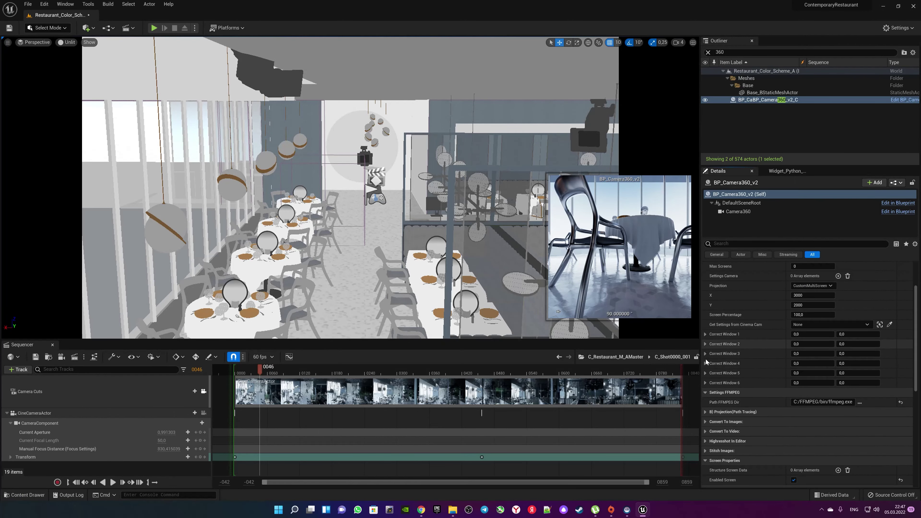
- Expand Convert To Images and set the first stitched FB image as the input sequence
click(709, 424)
scroll(711, 425, down, 3)
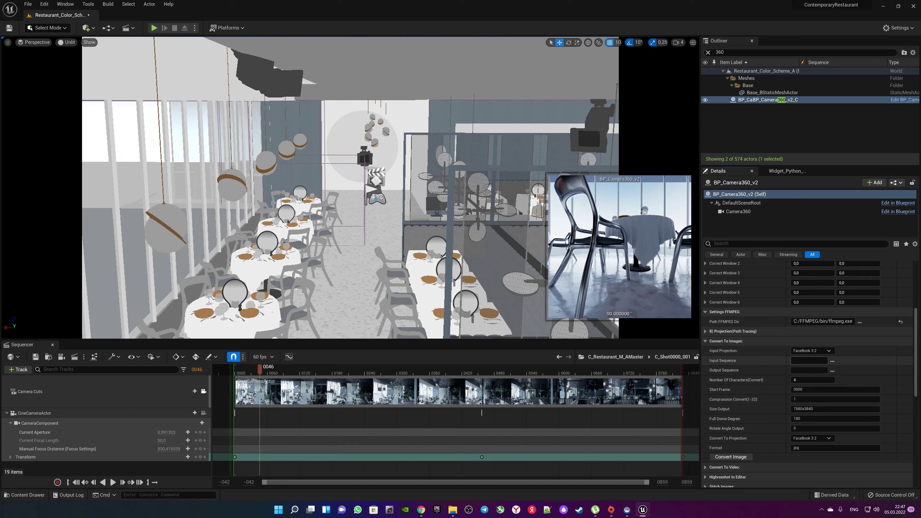
click(832, 362)
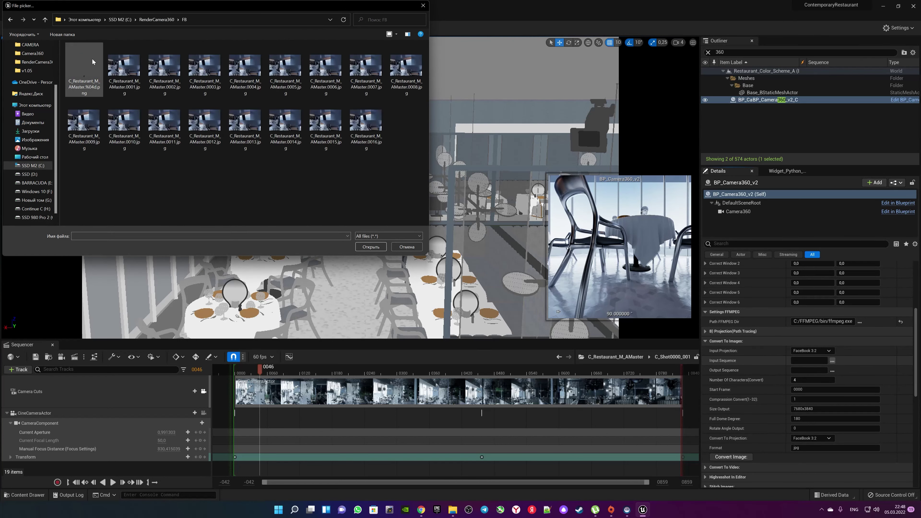
double_click(137, 60)
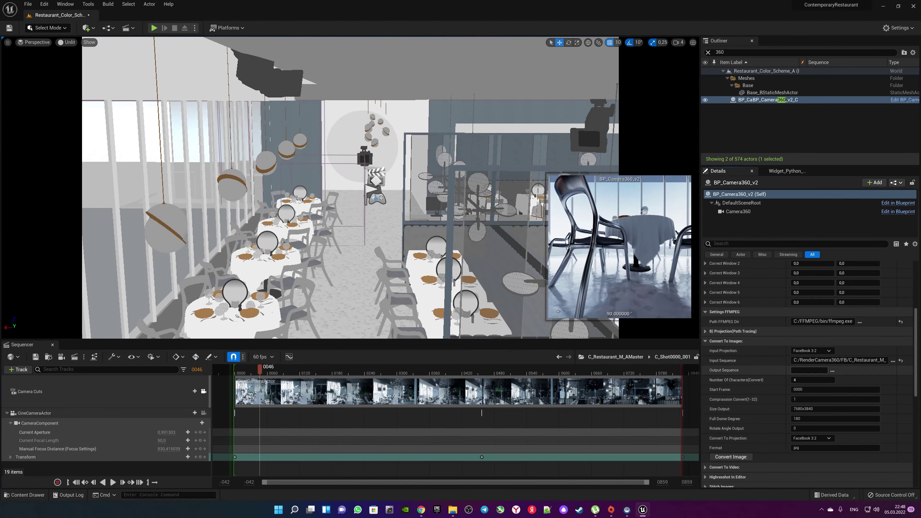
- Create a FullDome folder in RenderCamera360 and use it as the conversion output folder
click(832, 370)
click(169, 20)
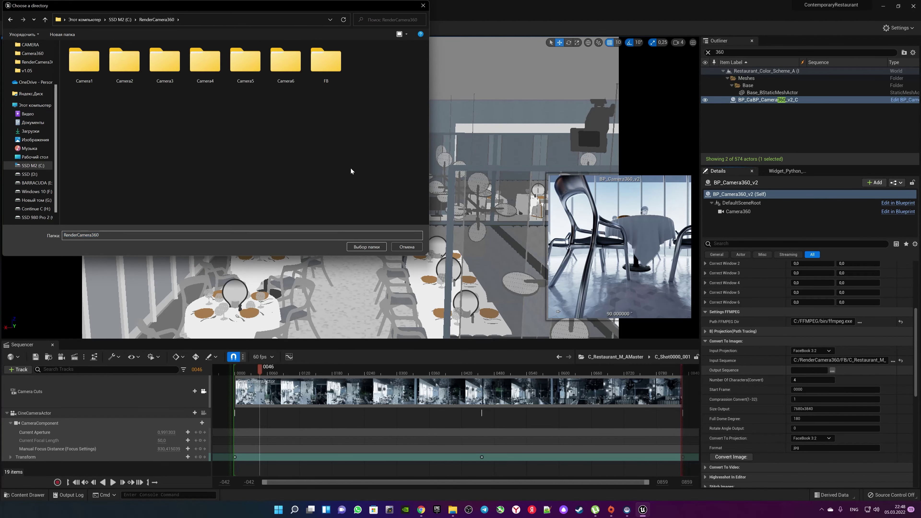
right_click(351, 169)
mouse_move(378, 244)
click(475, 248)
text(Fu)
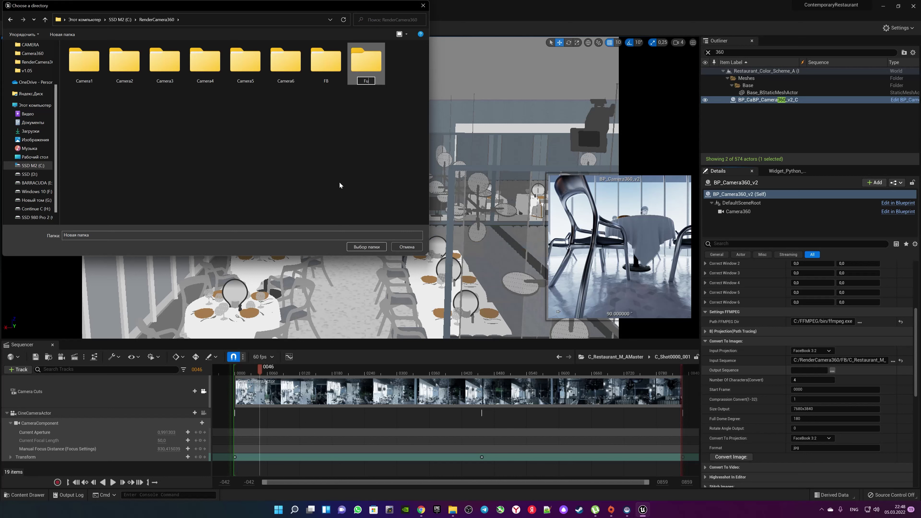
text(llDome)
key(Return)
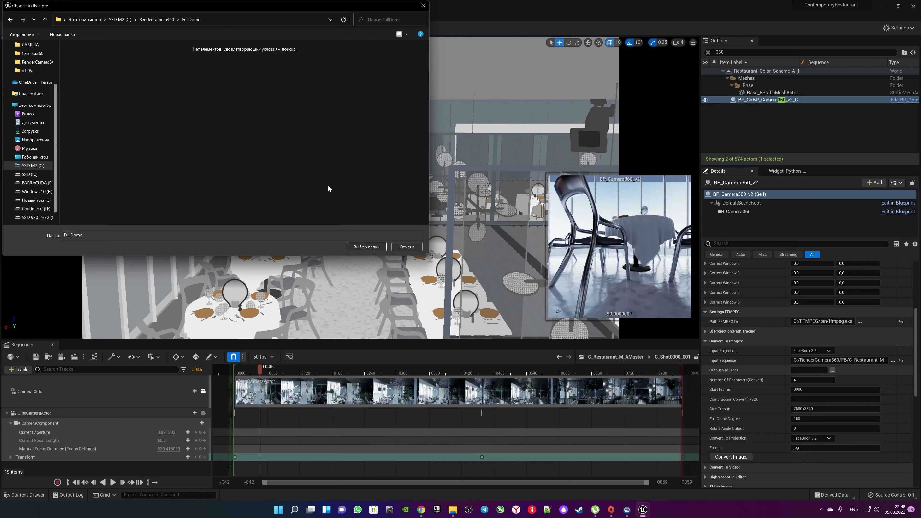
key(Return)
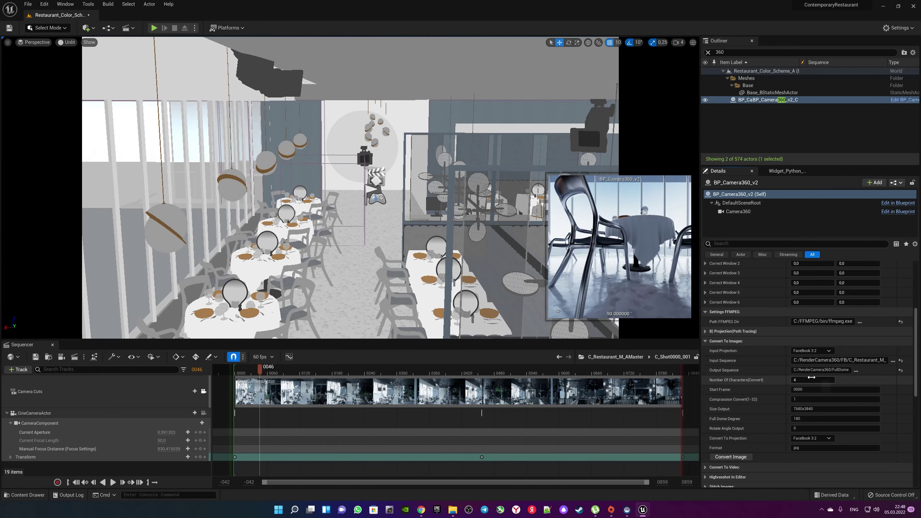
- Set Start Frame 0001, size 5000x5000, 360 degrees and FullDome projection, then convert
drag(876, 360, 919, 362)
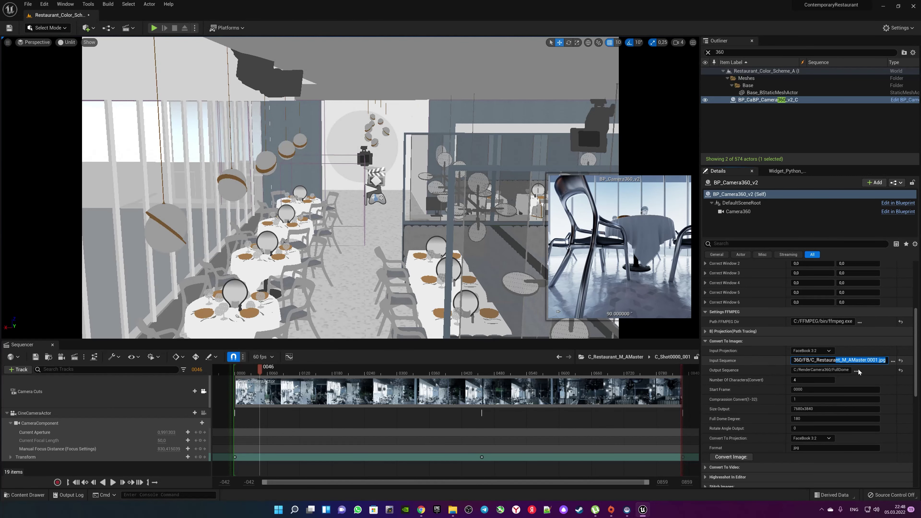
click(814, 390)
text(0001)
click(834, 360)
double_click(872, 360)
click(821, 408)
text(5000x5000)
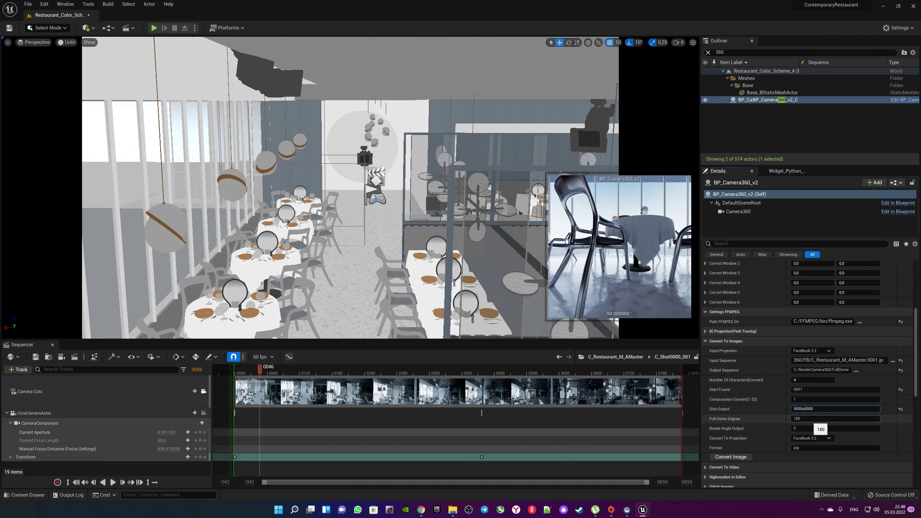
click(815, 420)
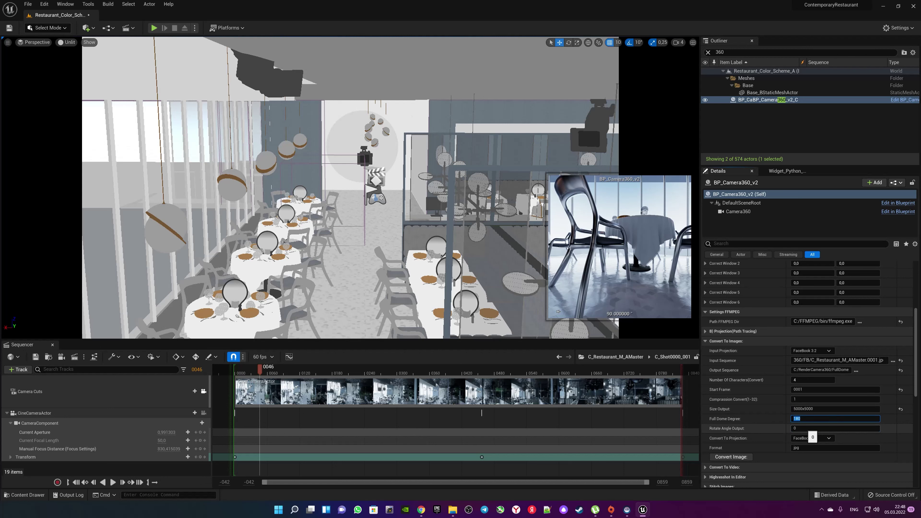
text(360)
click(821, 439)
click(806, 465)
click(727, 456)
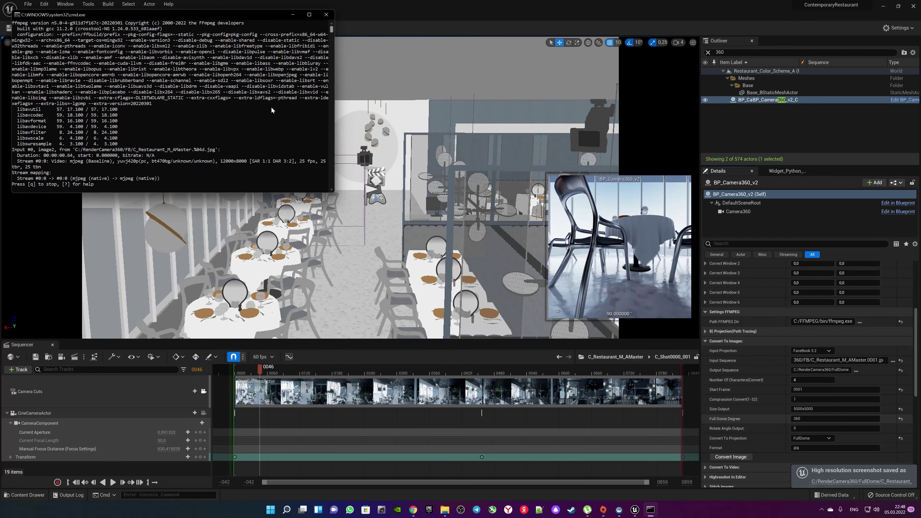
- Once FFmpeg finishes, bring up File Explorer showing the FB source frames
click(453, 511)
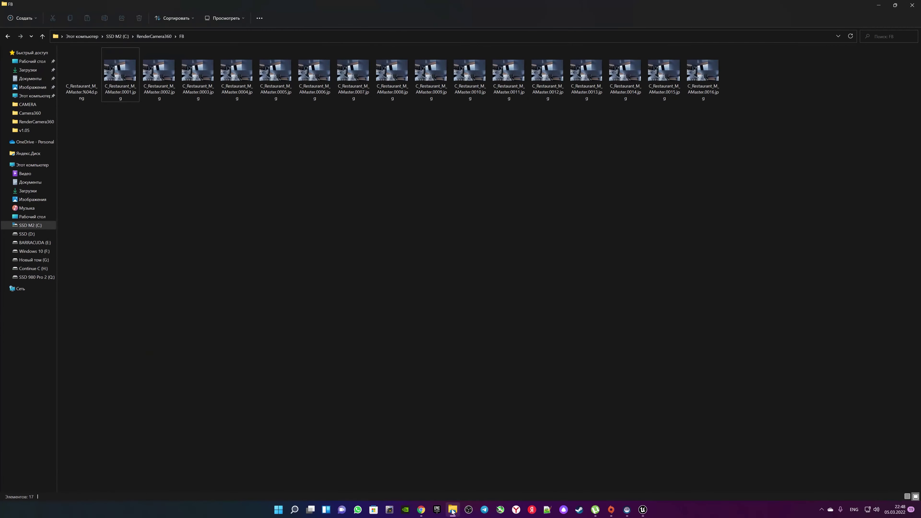
- Open the FullDome folder and view its first frames in Photos
click(165, 36)
click(89, 115)
double_click(90, 114)
double_click(120, 75)
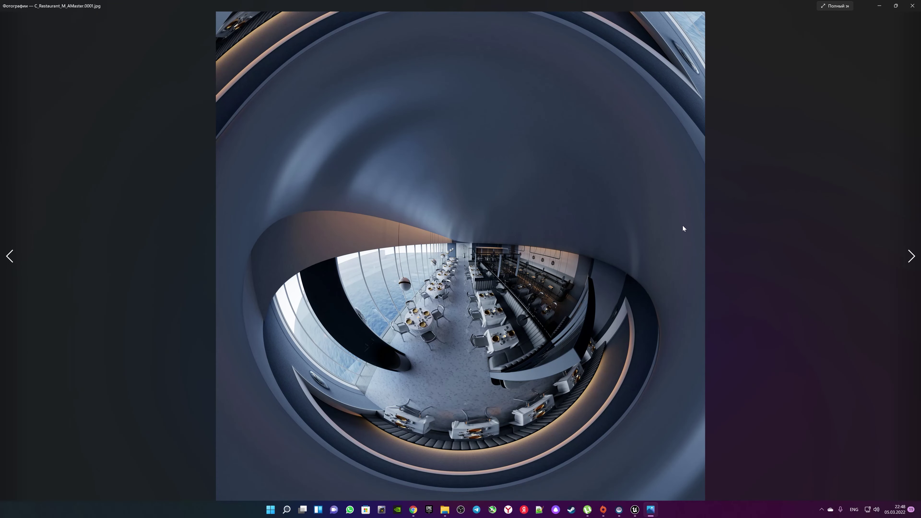
key(Right)
key(Right)
key(Right)
key(Right)
key(Right)
key(Right)
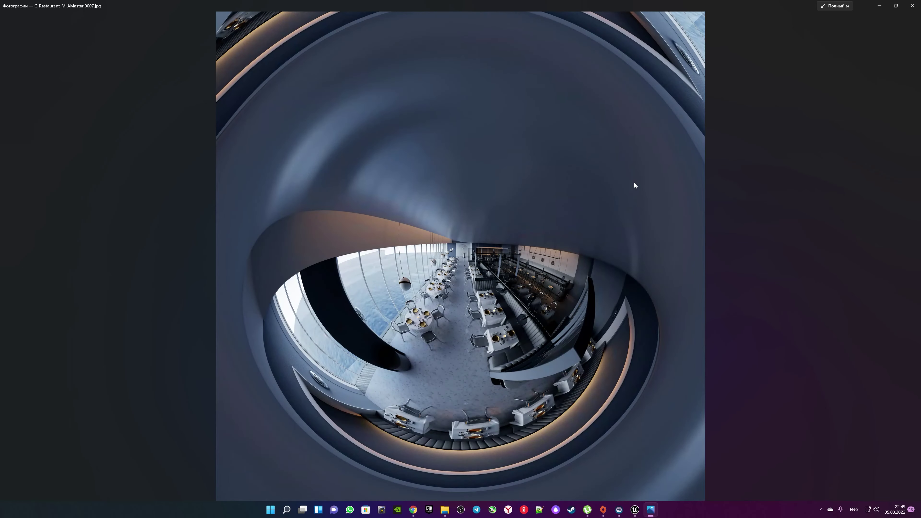
click(912, 6)
- Reopen FullDome frame 0002 in Photos, then close it and return to Unreal's Full Dome Degree field
mouse_move(768, 119)
mouse_down()
mouse_move(374, 55)
mouse_move(143, 64)
mouse_up()
double_click(144, 63)
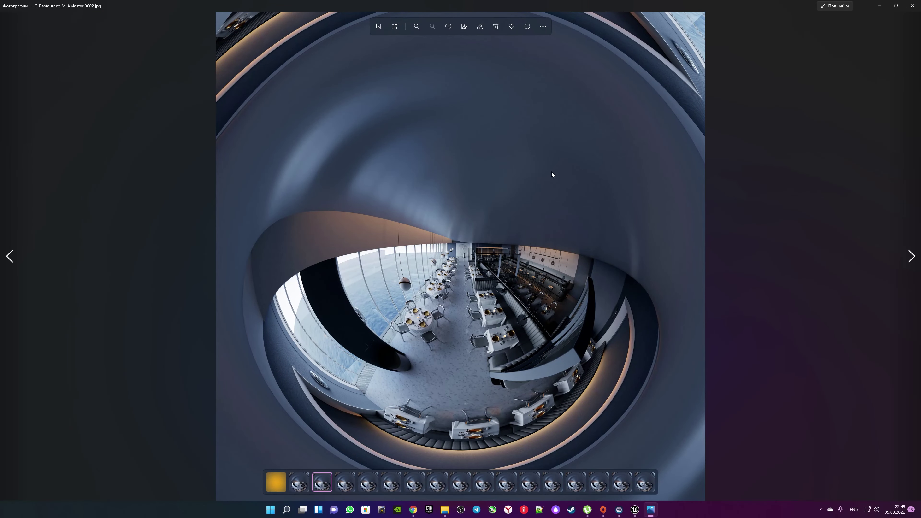
click(913, 5)
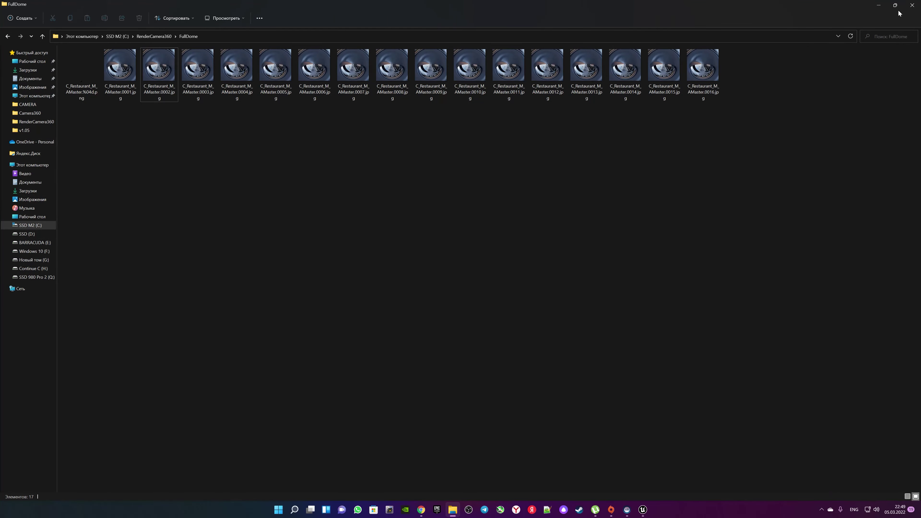
click(880, 6)
click(801, 418)
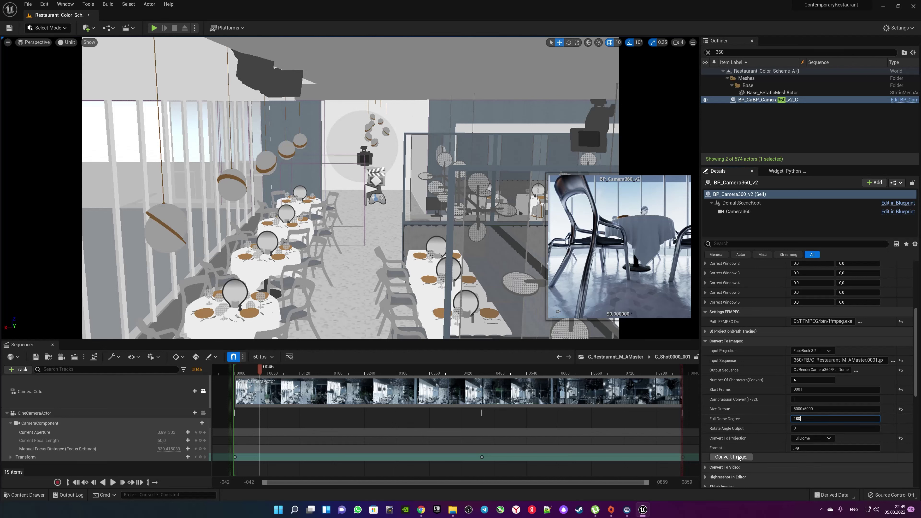
- Reconvert the frames with Full Dome Degree 180 and bring up the FullDome output folder
click(731, 457)
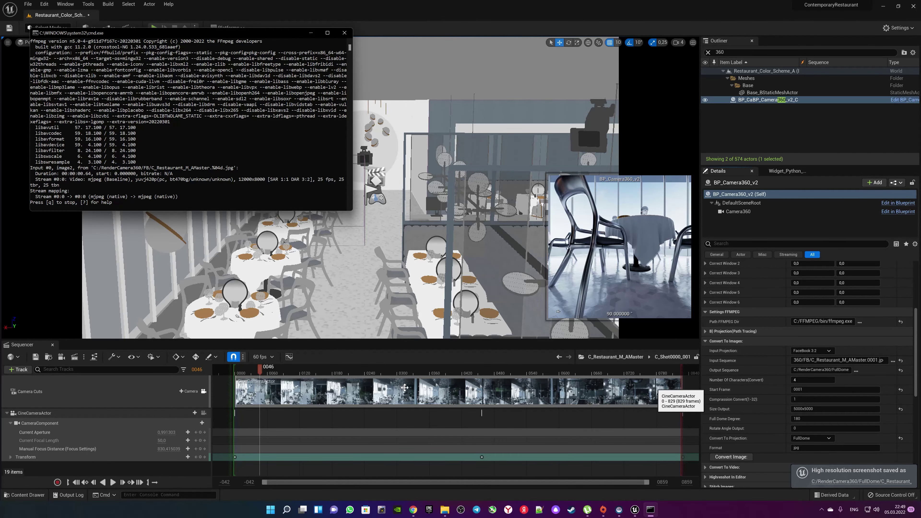
click(453, 509)
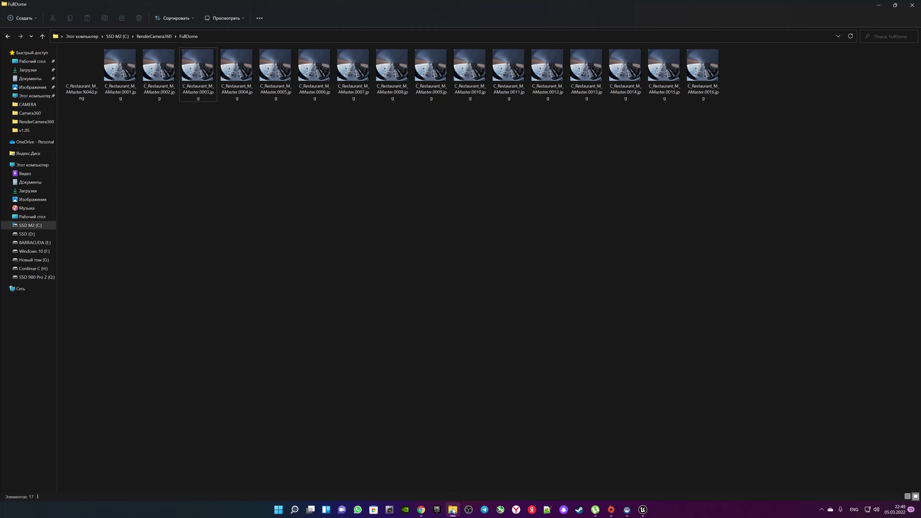
- View the 180-degree FullDome frames in Photos, zooming and panning across frame 0002
double_click(119, 67)
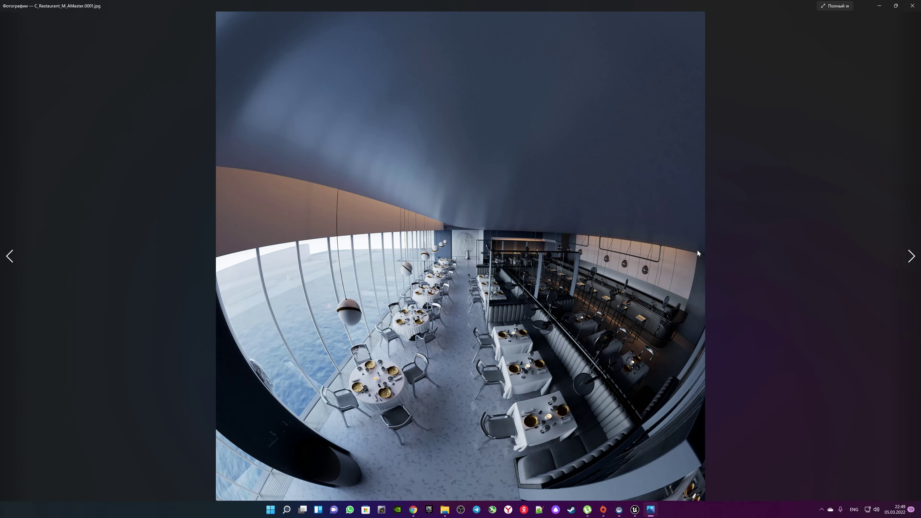
key(Right)
key(Right)
key(Left)
scroll(433, 328, up, 1)
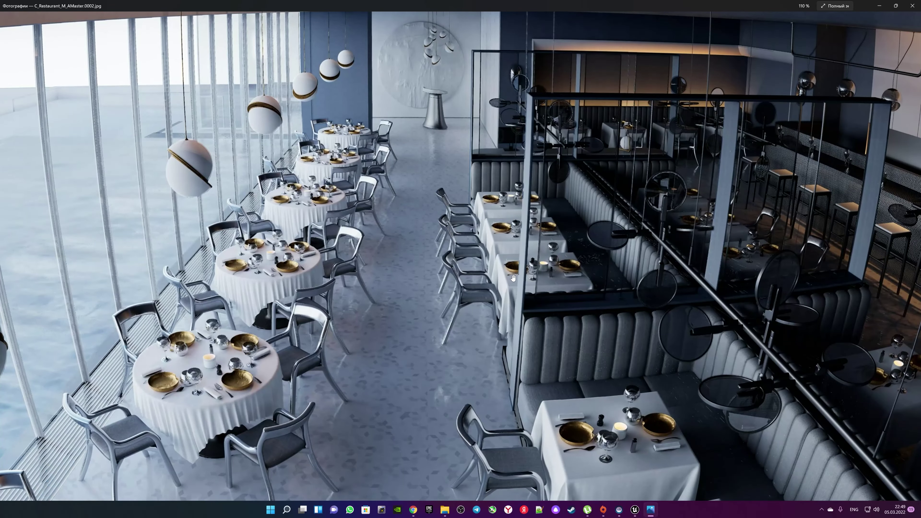
drag(513, 277, 36, 281)
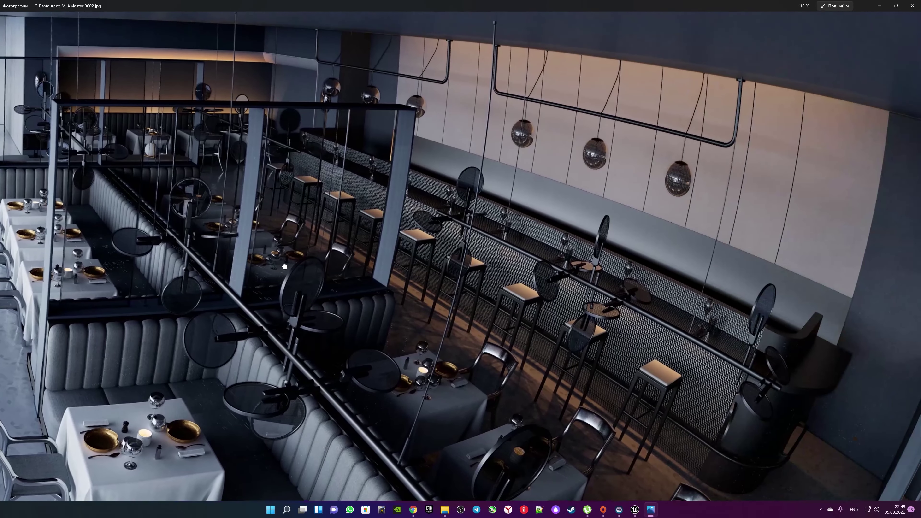
drag(533, 281, 623, 56)
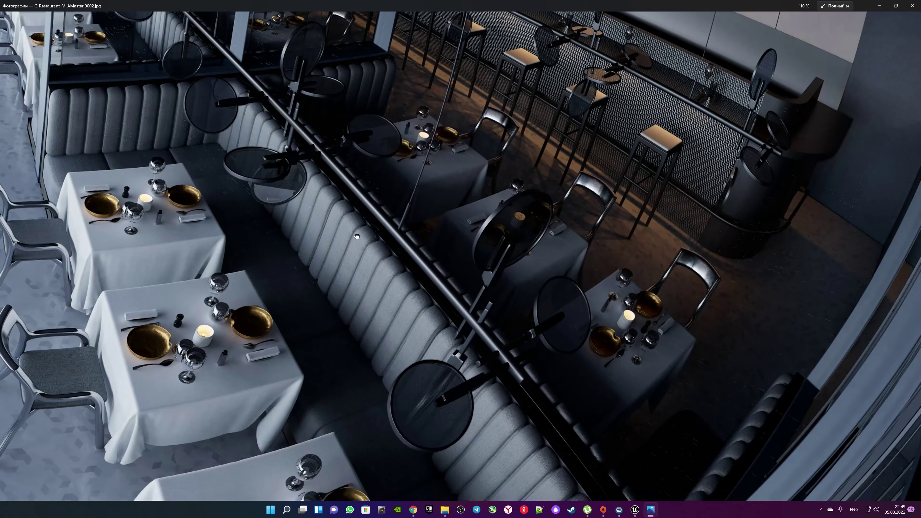
scroll(623, 56, down, 5)
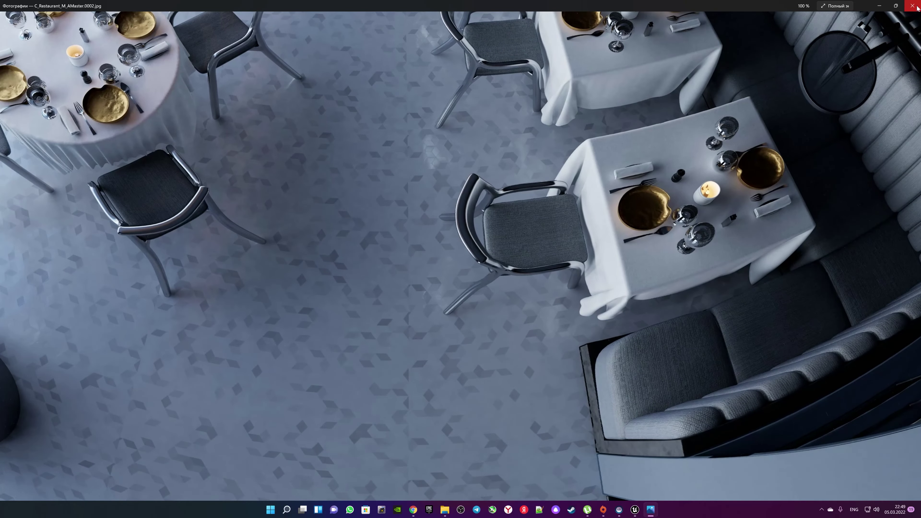
- Close Photos, delete all frames in the FullDome folder, and return to Unreal
key(alt+F4)
drag(765, 103, 73, 92)
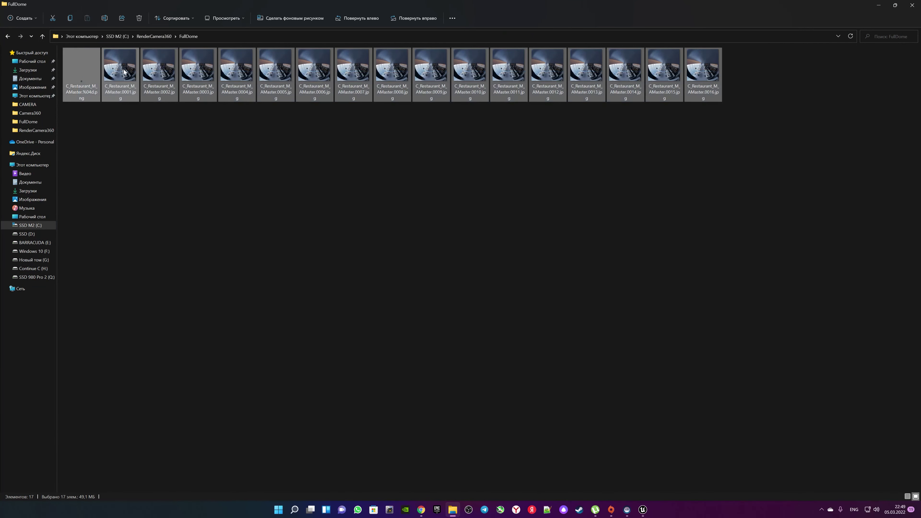
key(Delete)
click(879, 5)
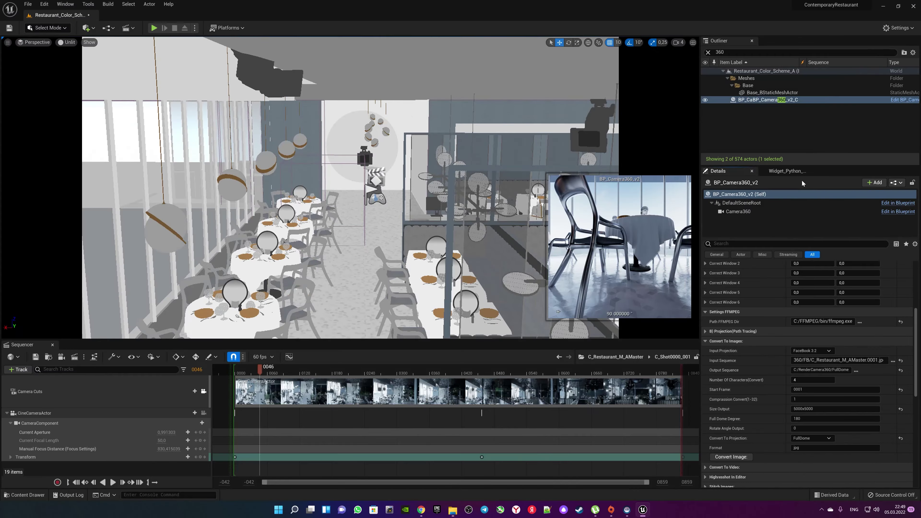
- Check the image resolution of FB frame 0002.jpg in its Properties Details tab
click(452, 510)
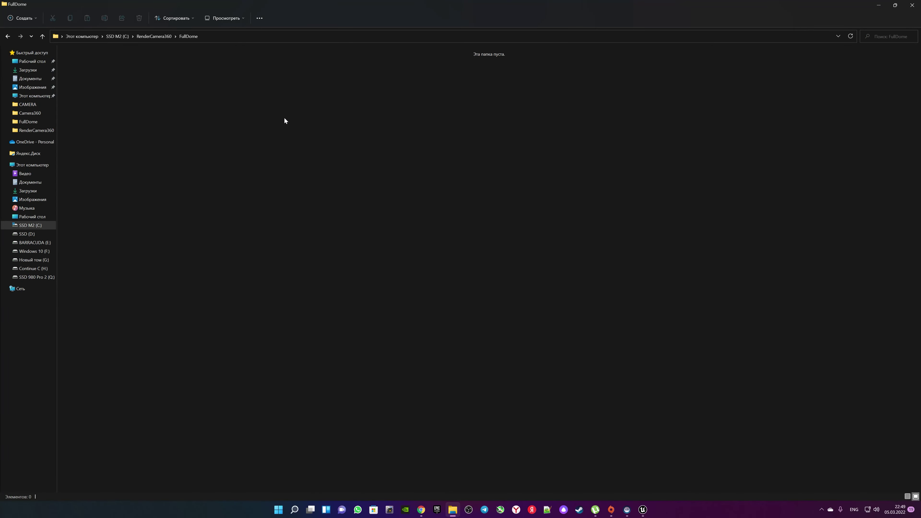
key(alt+Up)
double_click(82, 108)
click(146, 75)
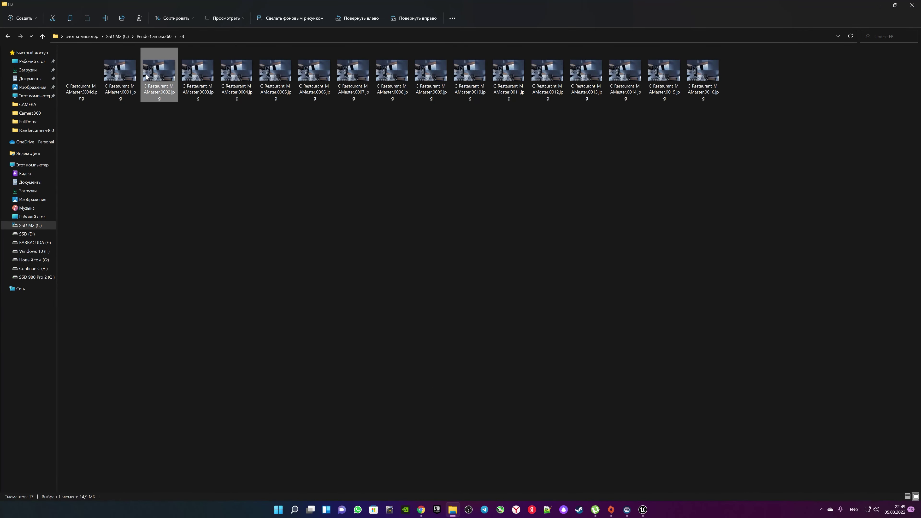
right_click(146, 75)
click(174, 179)
click(213, 92)
click(220, 211)
click(222, 205)
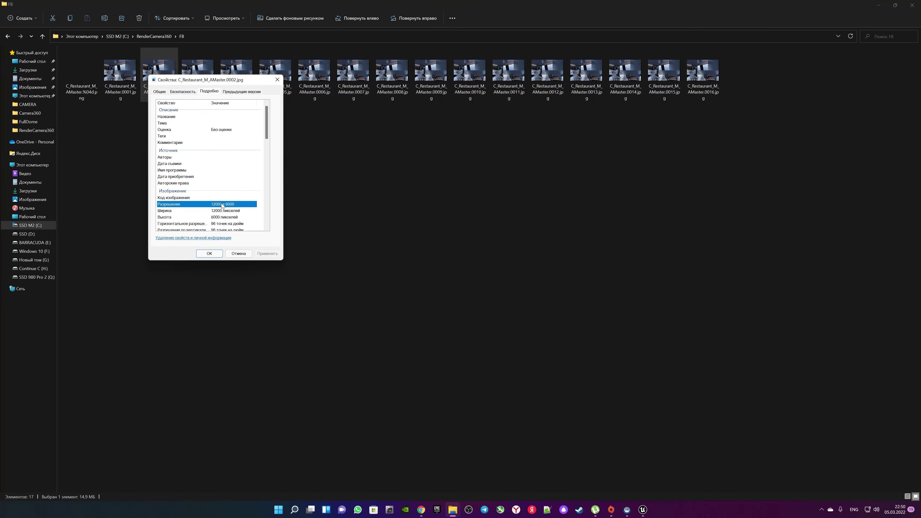
- Close the properties, minimize Explorer, and select Unreal's Size Output value
click(277, 80)
key(BackSpace)
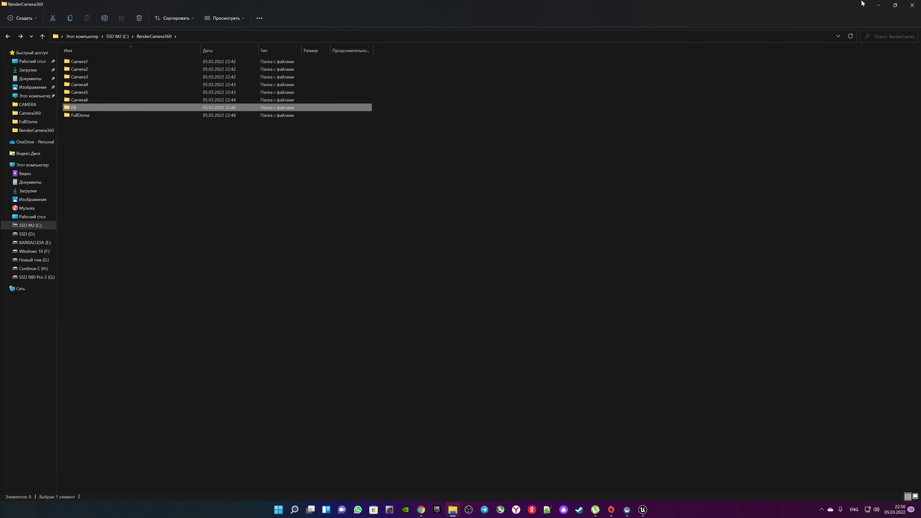
click(879, 5)
click(803, 409)
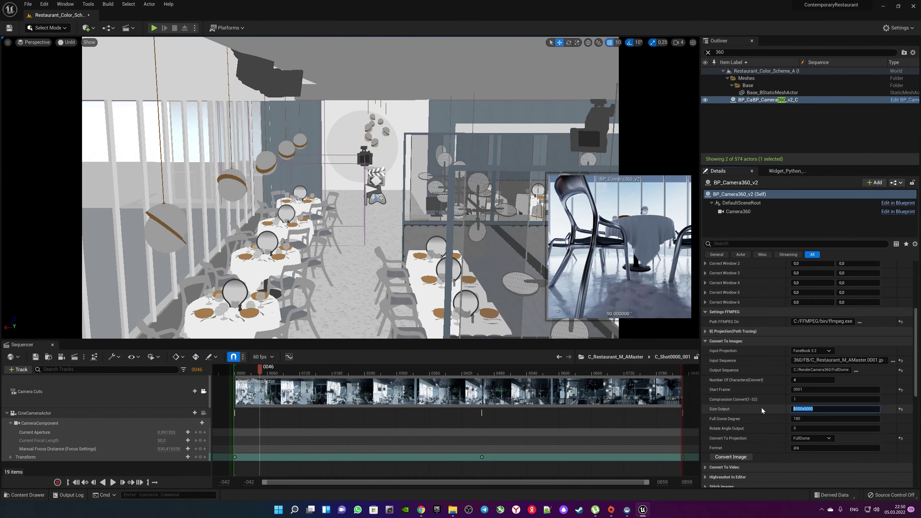
- Convert the frames at 8000x8000 Size Output and open the refreshed FullDome folder
text(8000x800)
click(731, 457)
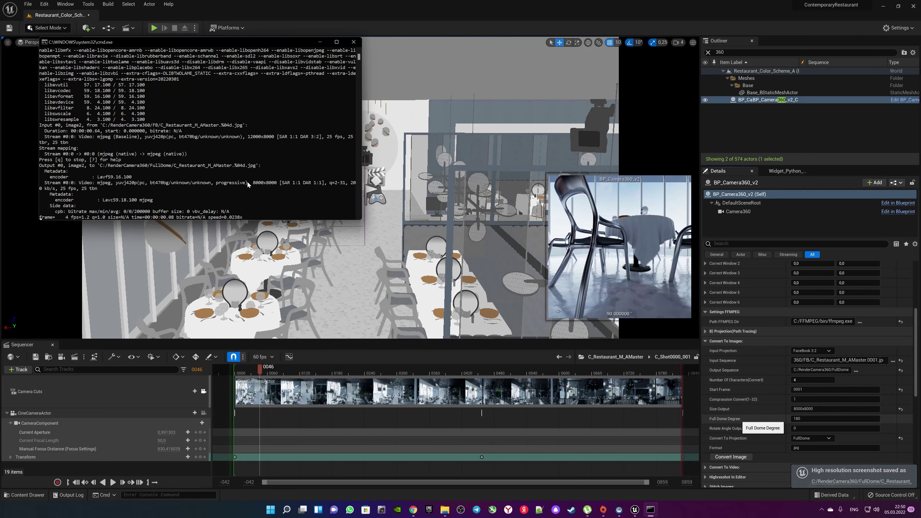
click(445, 510)
click(107, 117)
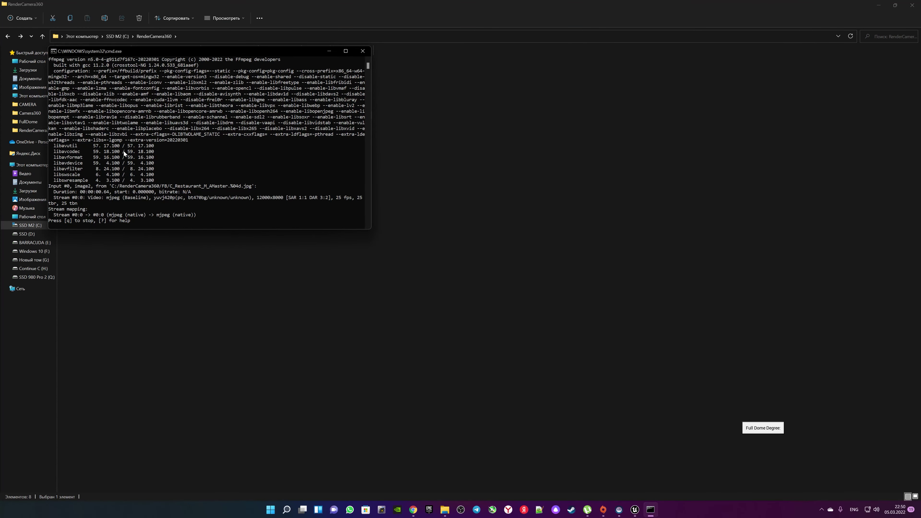
double_click(84, 116)
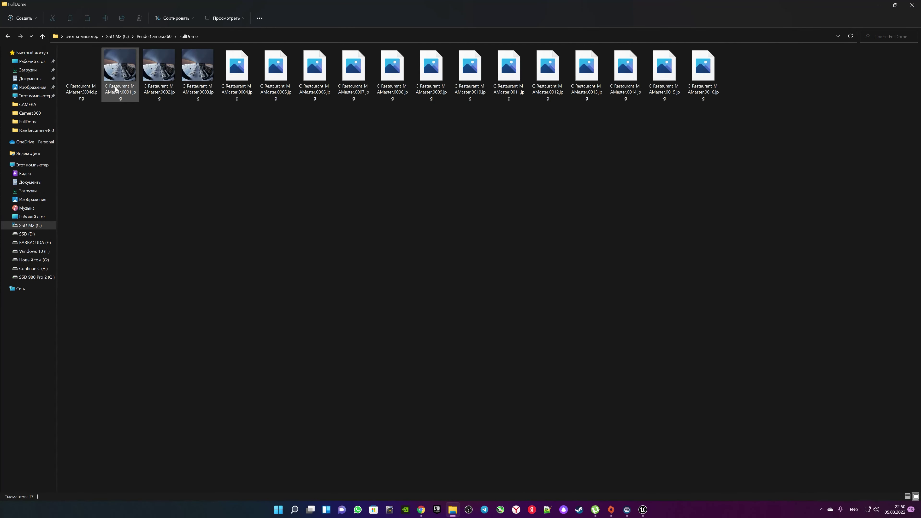
- Open the first 8000x8000 FullDome frame in Photos and zoom in and out on it
double_click(116, 89)
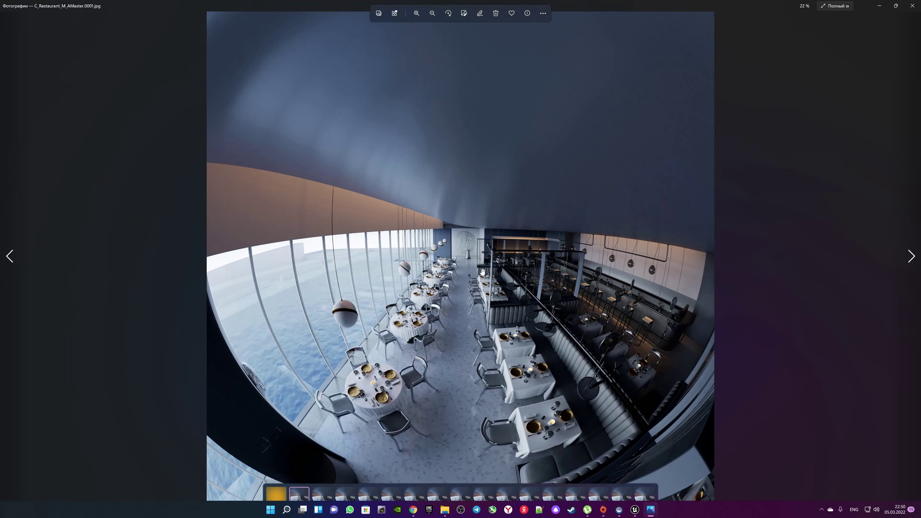
scroll(482, 271, up, 3)
scroll(472, 228, up, 2)
scroll(472, 227, down, 1)
scroll(470, 348, down, 3)
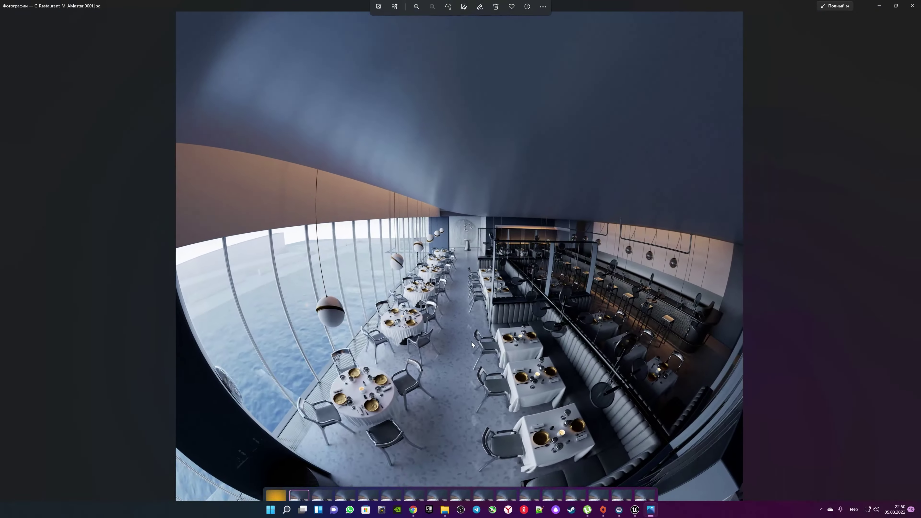
scroll(471, 343, up, 2)
scroll(469, 326, up, 1)
scroll(468, 303, down, 3)
- Step to later frames and zoom across the restaurant ceiling, right side and booth tables
key(Right)
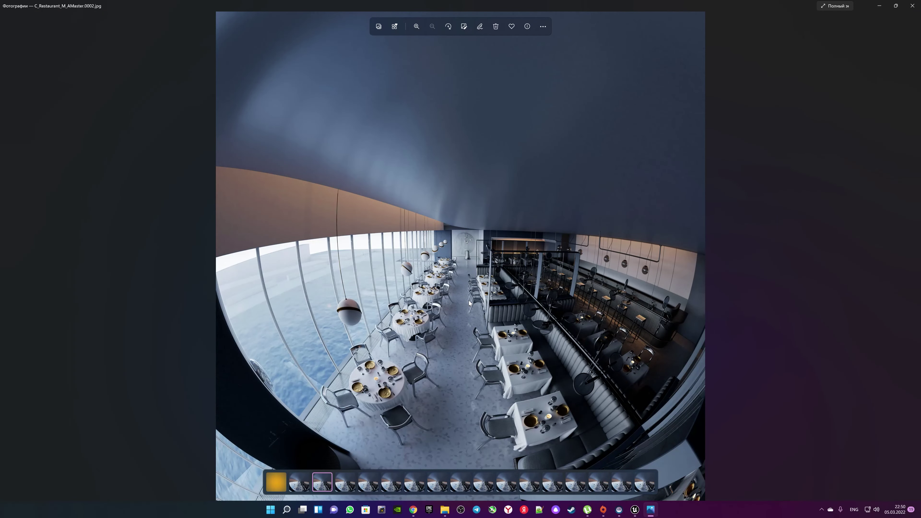
key(Right)
key(Right)
key(Right)
key(Right)
key(Right)
key(Right)
key(Right)
key(Right)
key(Right)
key(Right)
key(Right)
key(Right)
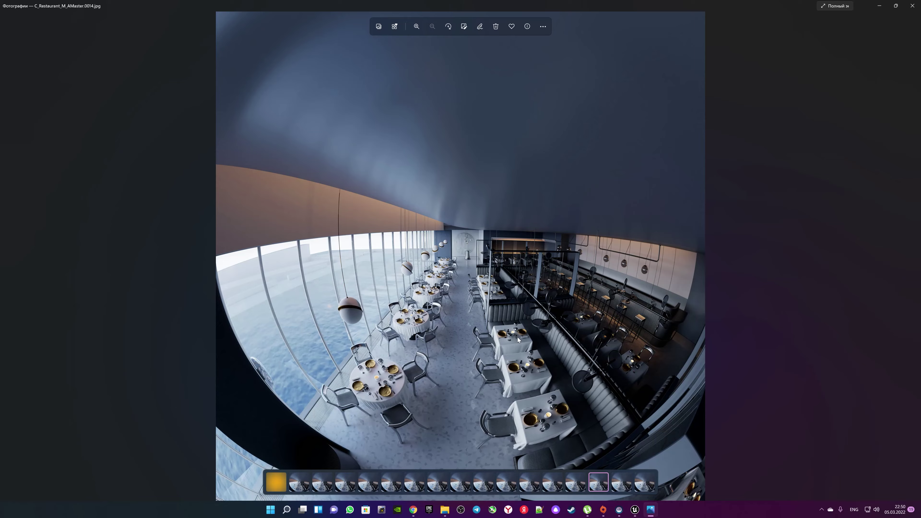
scroll(469, 342, up, 3)
scroll(469, 342, up, 2)
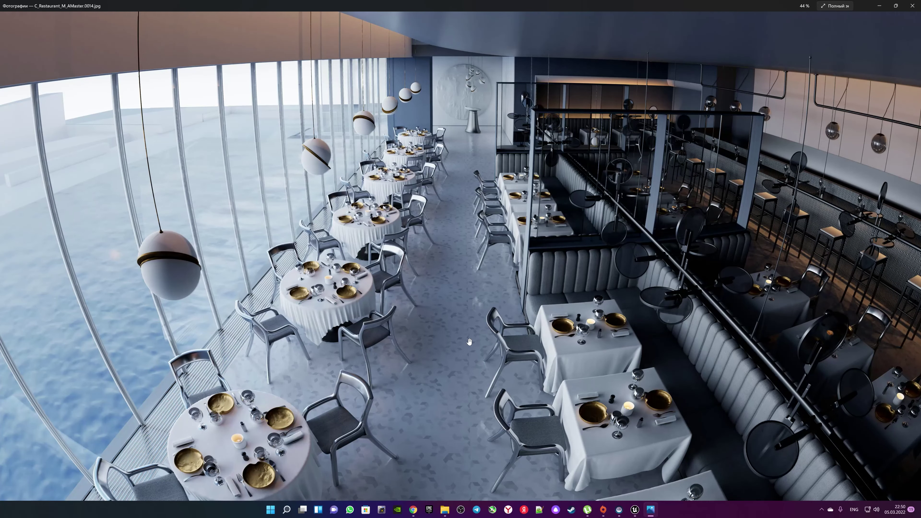
drag(486, 254, 375, 359)
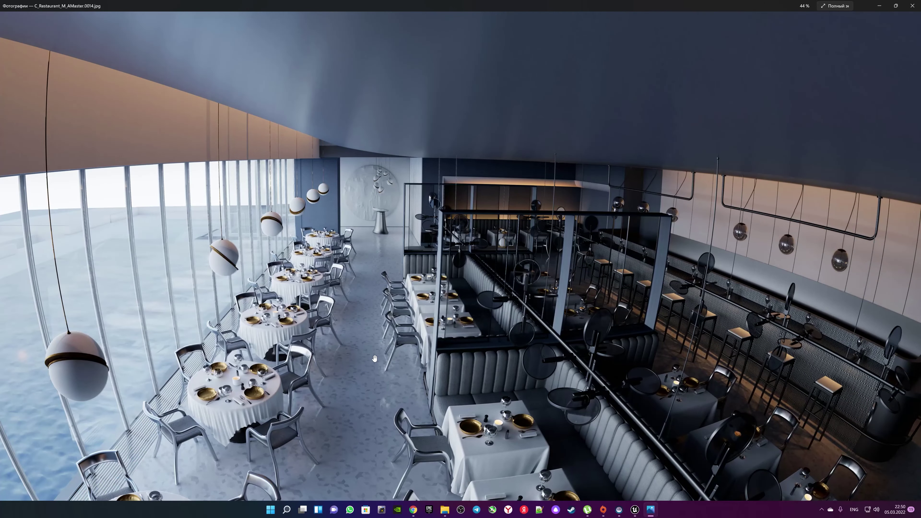
drag(600, 278, 358, 243)
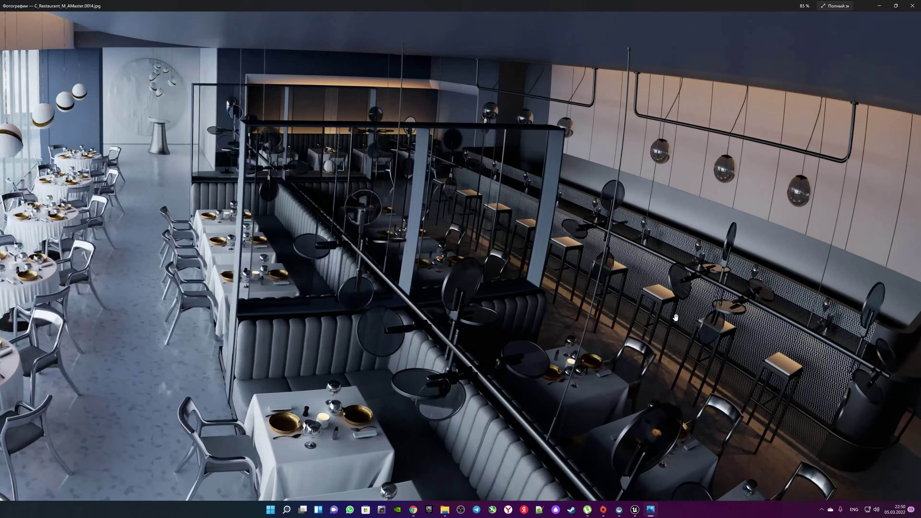
scroll(545, 330, up, 3)
scroll(479, 323, up, 3)
scroll(453, 320, up, 3)
drag(453, 320, 786, 257)
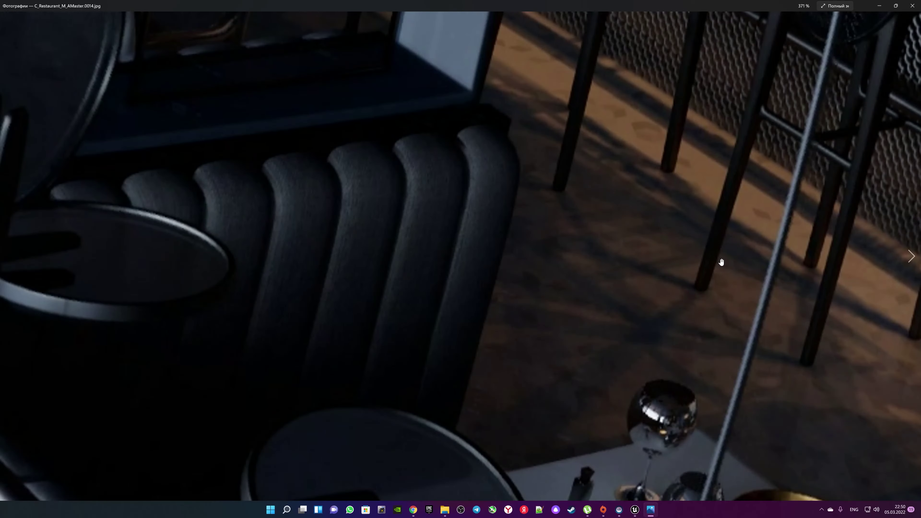
scroll(832, 292, down, 3)
scroll(452, 249, down, 3)
scroll(451, 249, down, 2)
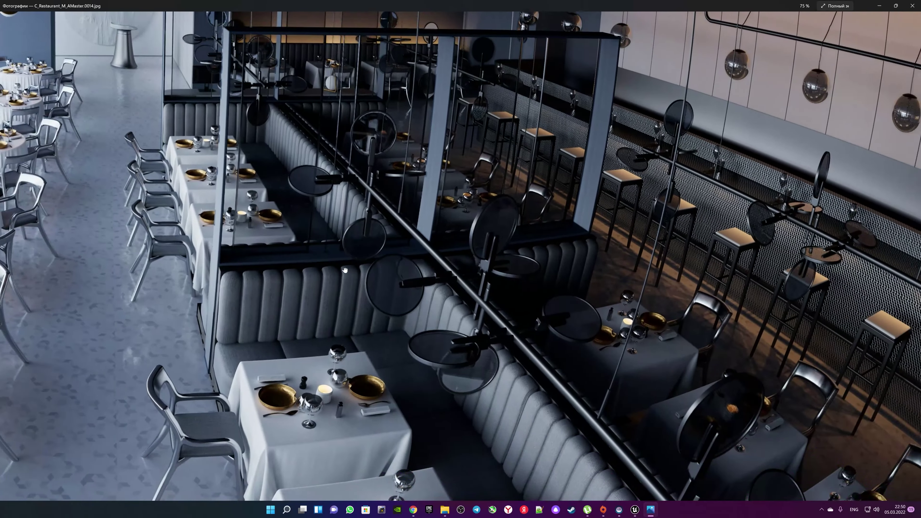
drag(452, 249, 531, 308)
scroll(483, 274, up, 3)
scroll(431, 227, up, 3)
scroll(431, 226, down, 3)
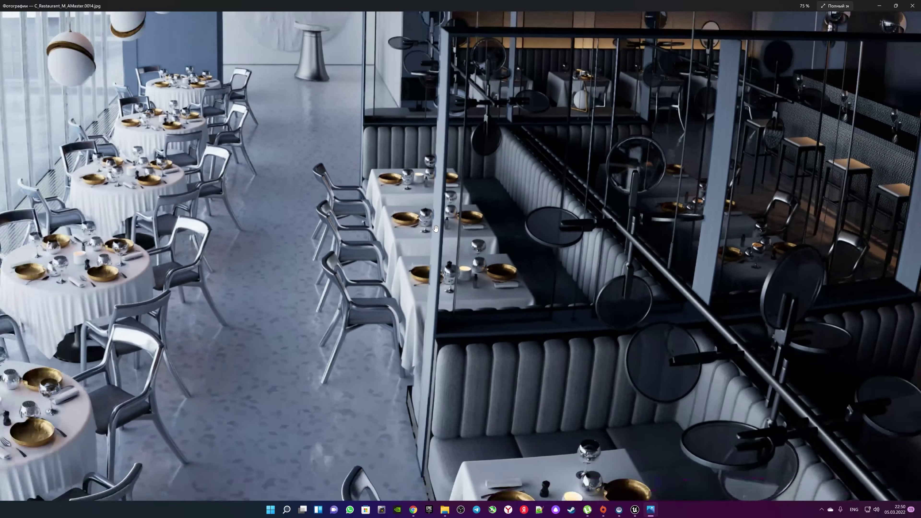
scroll(454, 218, down, 2)
scroll(479, 207, down, 2)
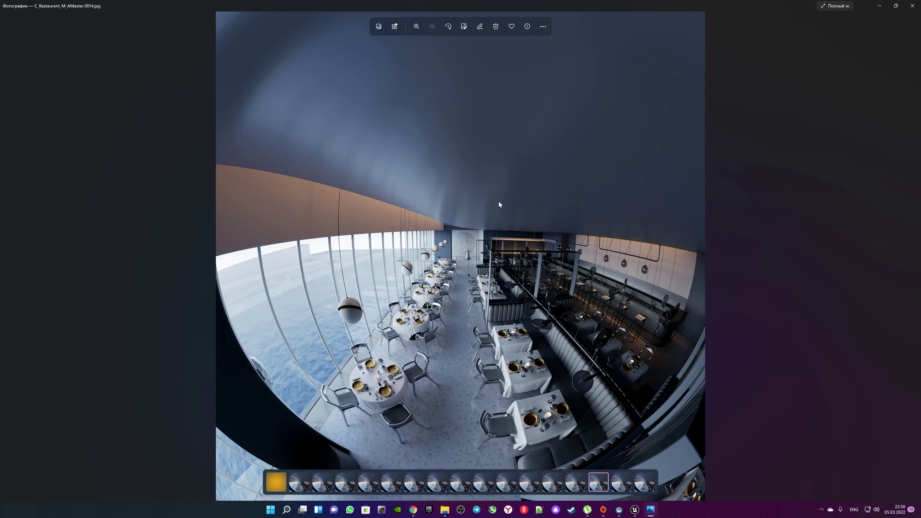
- Browse between frames 0016 and 0014, then close the photo viewer
key(Right)
key(Right)
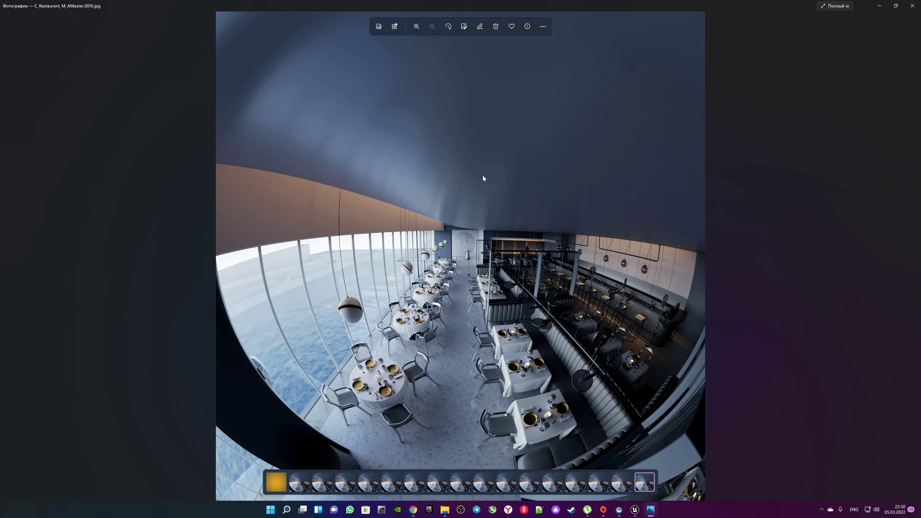
key(Left)
key(Left)
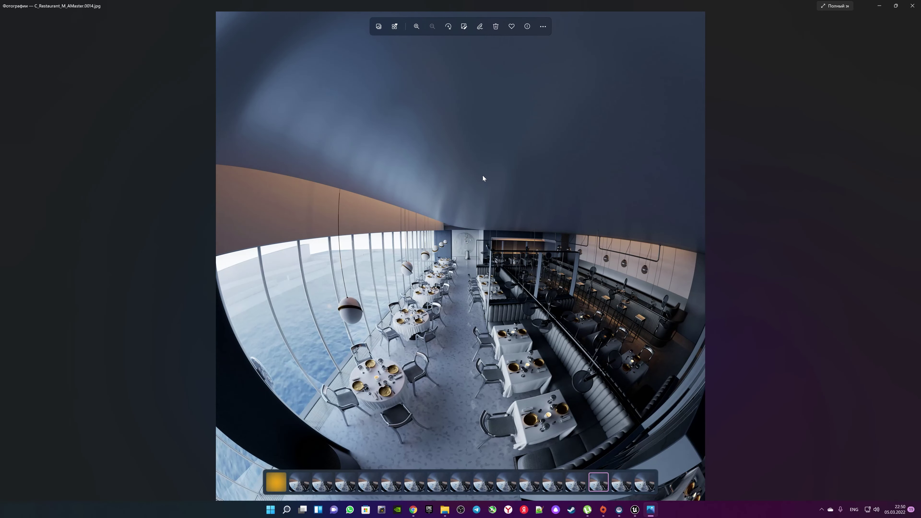
key(Left)
key(Left)
key(Left)
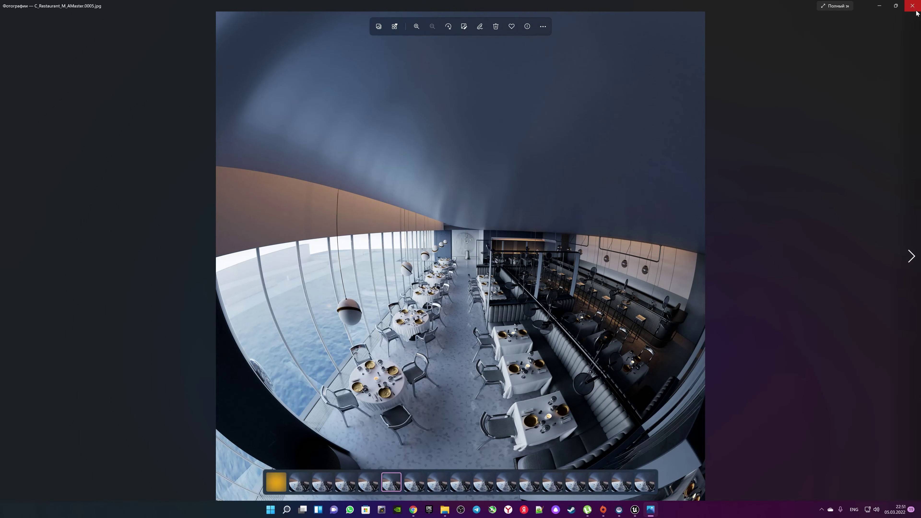
click(913, 6)
- Select all 17 JPG and PNG files in FullDome, delete them, and return to Unreal
mouse_move(769, 122)
mouse_down()
mouse_move(103, 61)
mouse_move(439, 232)
mouse_up()
drag(782, 137, 114, 73)
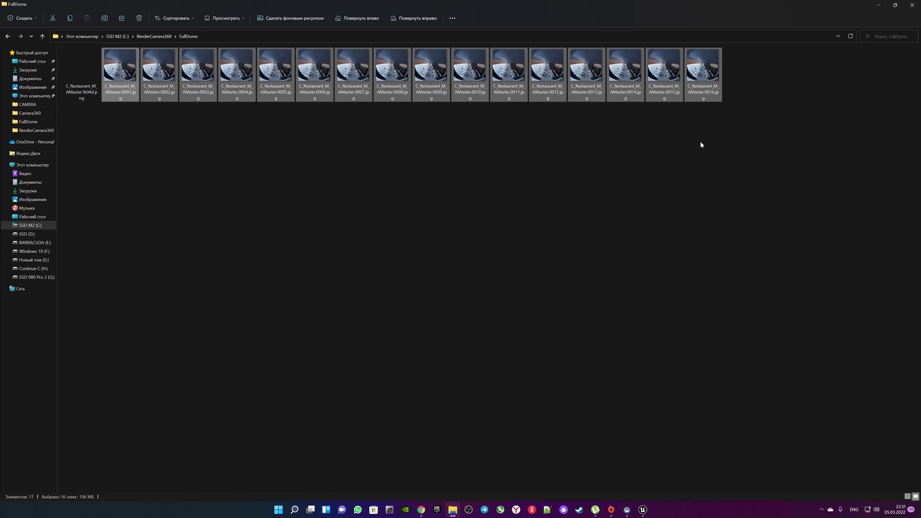
drag(710, 128, 62, 50)
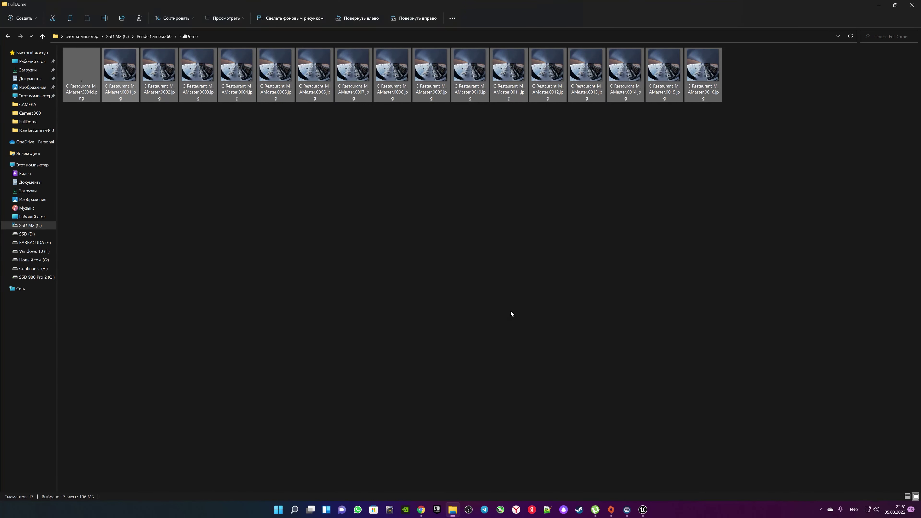
key(Delete)
click(642, 510)
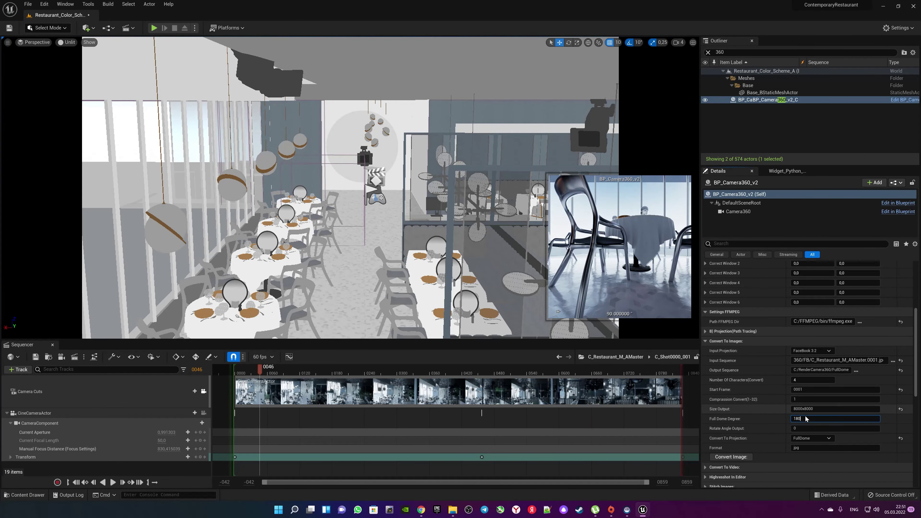
- Enter Full Dome Degree 180 and Rotate Angle Output -45, then run the conversion
key(Tab)
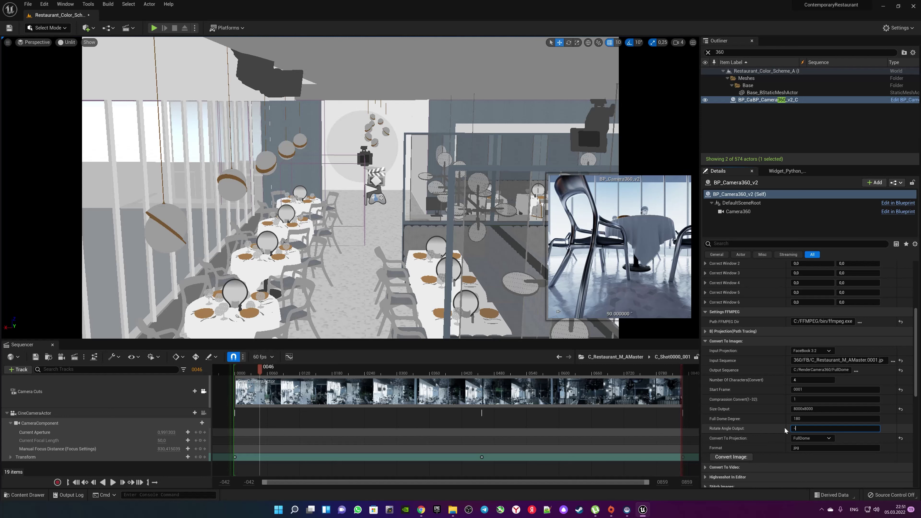
text(-45)
key(Return)
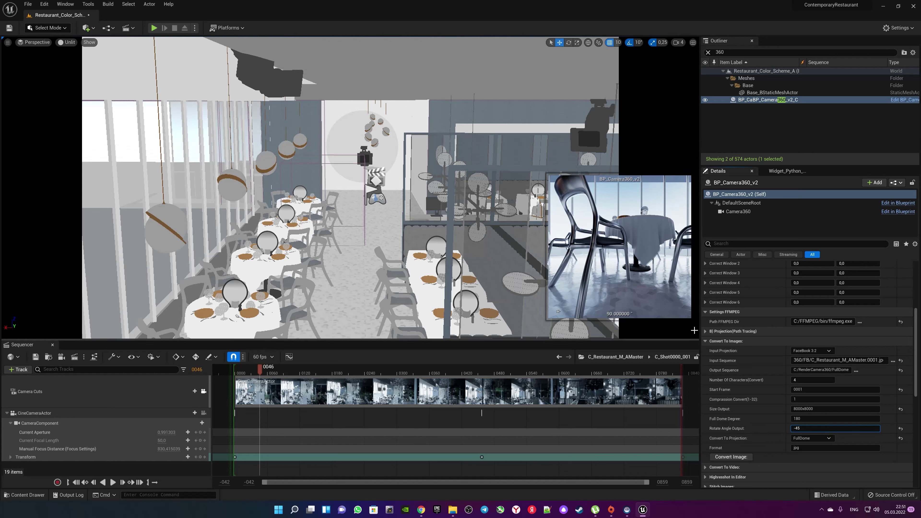
click(733, 458)
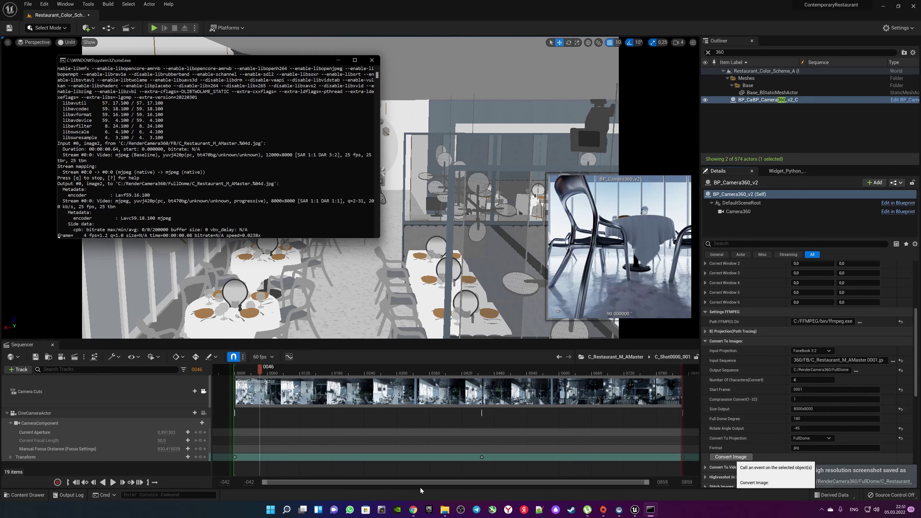
- Bring the FullDome folder forward to watch the new frames arrive
click(446, 509)
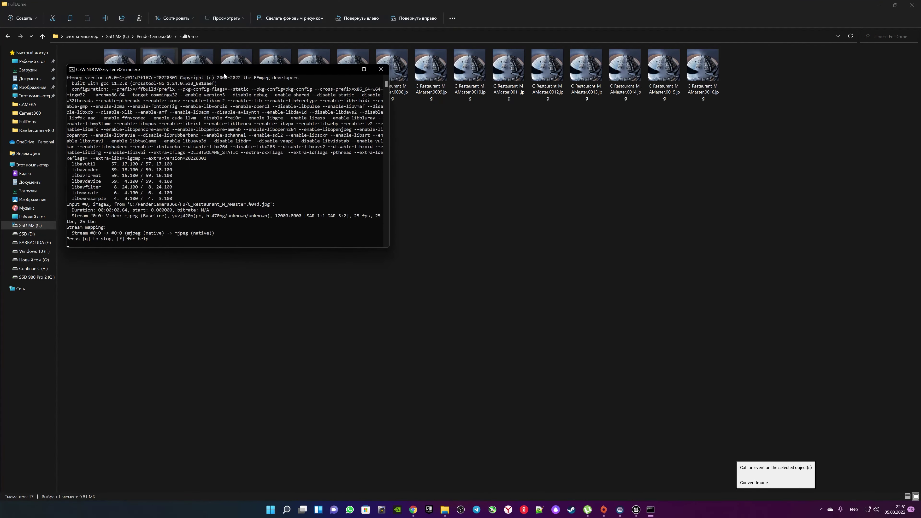
- Compare rotated FullDome frames 0001 to 0003 in Photos, then close it
double_click(166, 60)
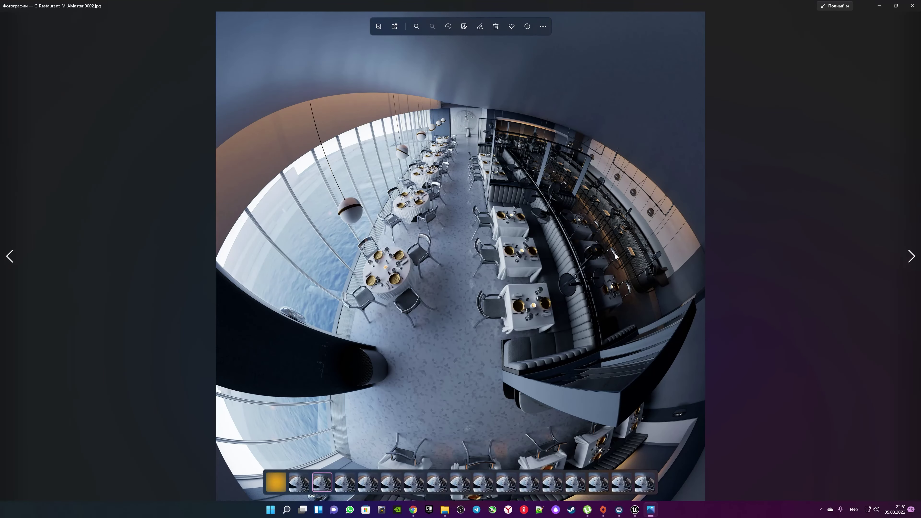
key(Left)
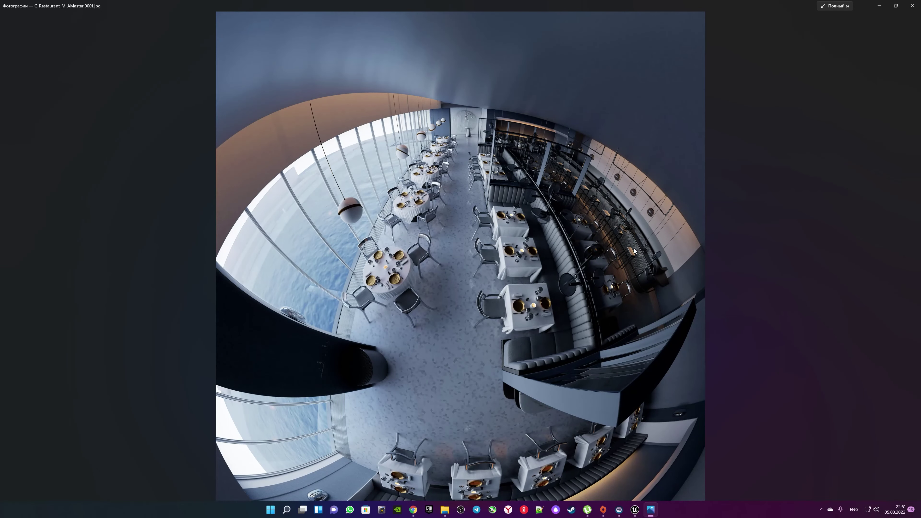
key(Right)
key(Right)
key(Left)
key(Left)
click(917, 6)
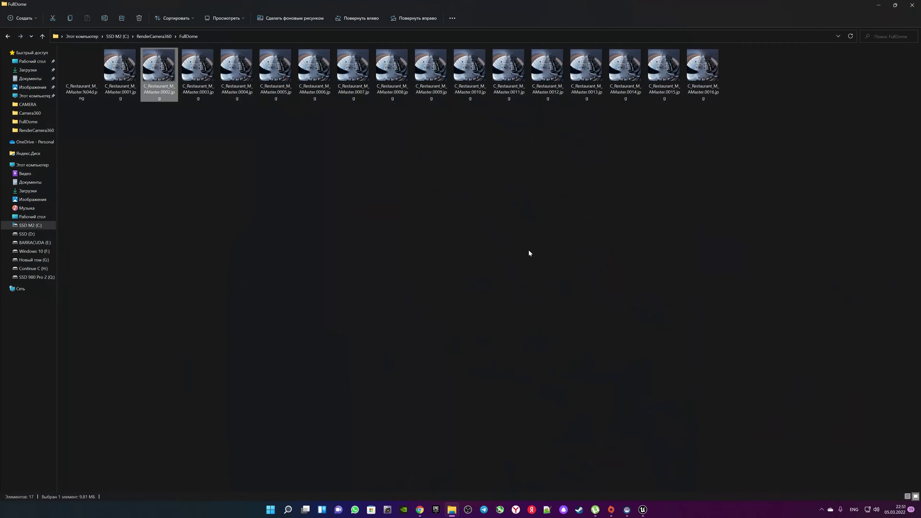
- Select and then clear the 16 JPG frames, and switch back to Unreal
mouse_move(649, 509)
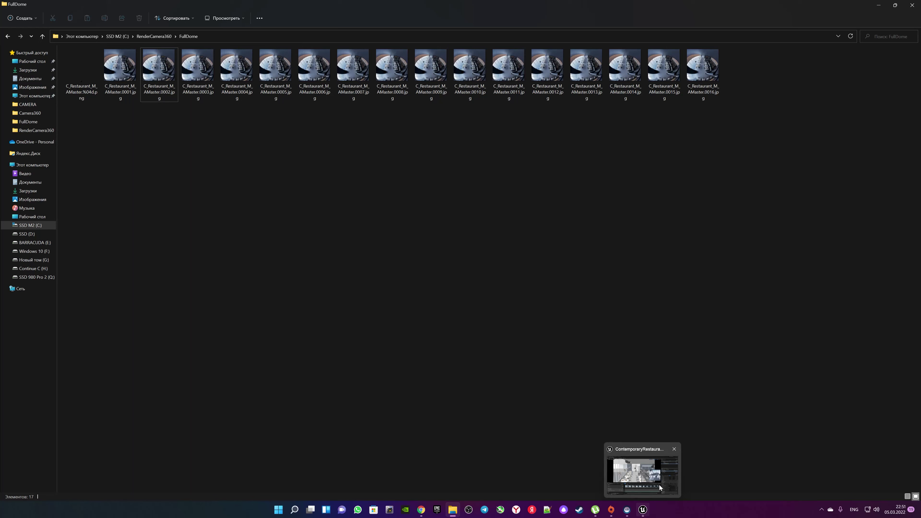
drag(753, 63, 122, 96)
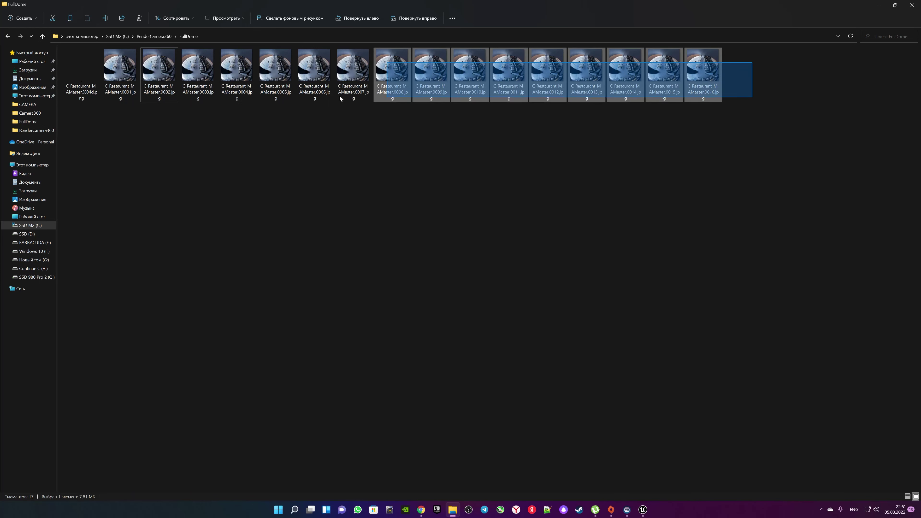
click(423, 158)
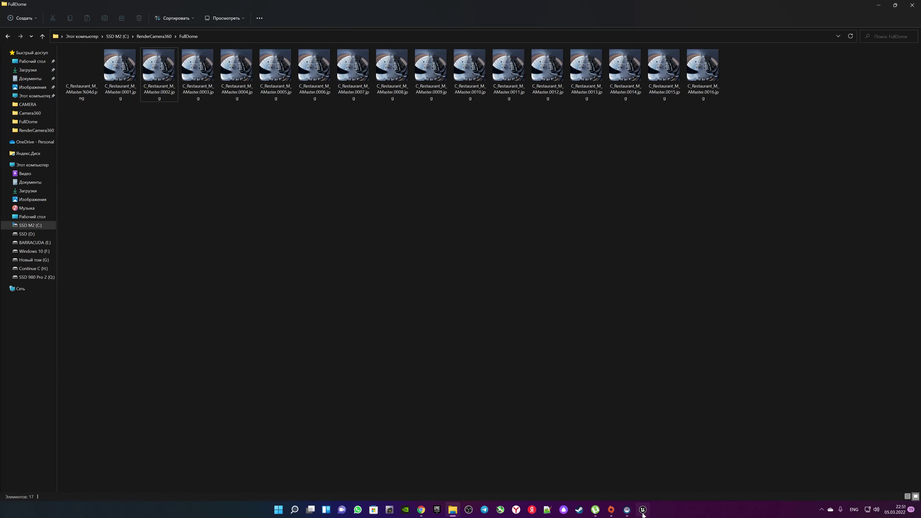
click(643, 510)
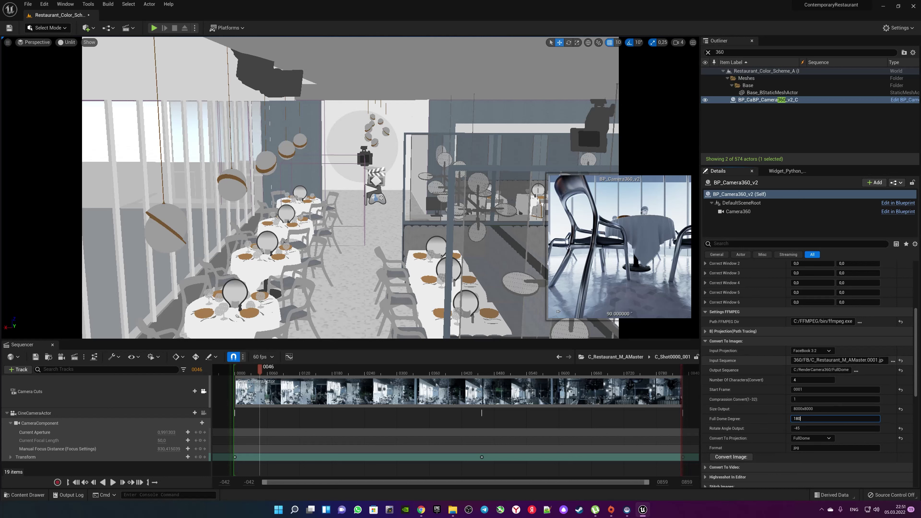
- Convert to Equirectangular (360) at 8000x4000 with rotation and dome degree 0
click(811, 438)
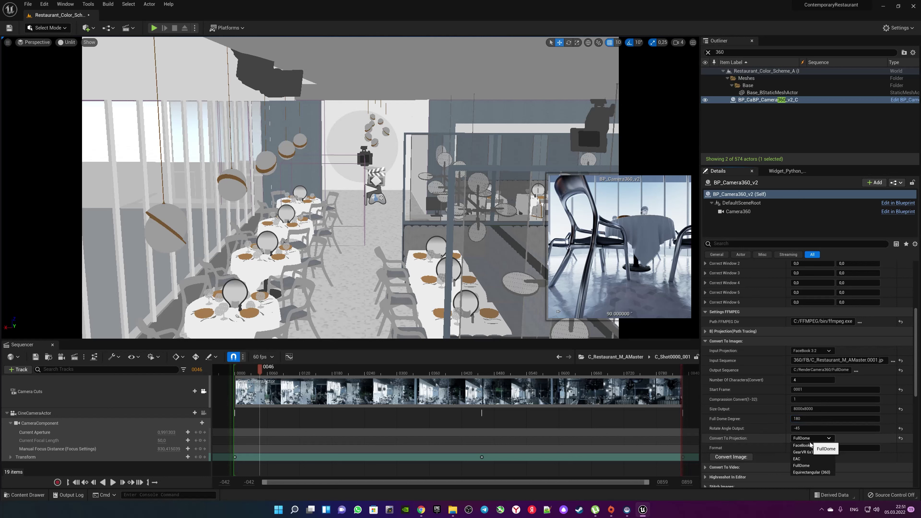
click(810, 472)
click(795, 429)
text(0)
key(shift+Tab)
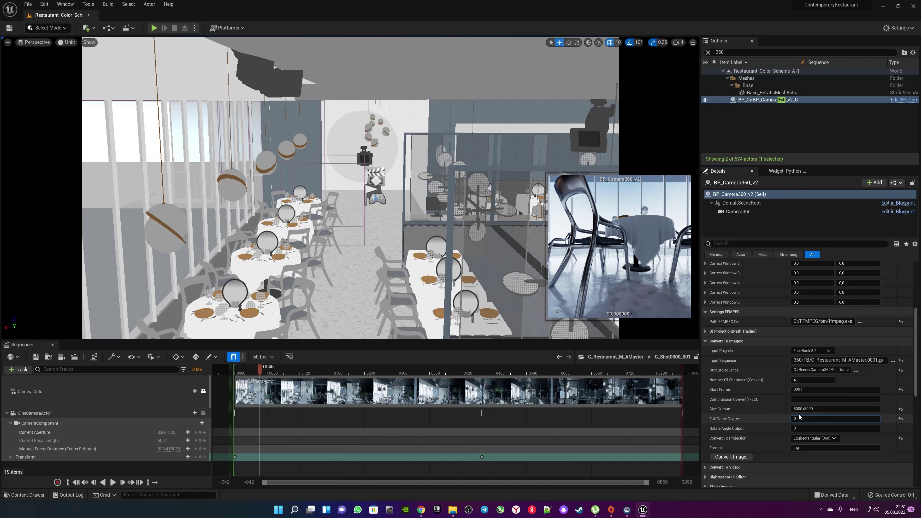
double_click(810, 418)
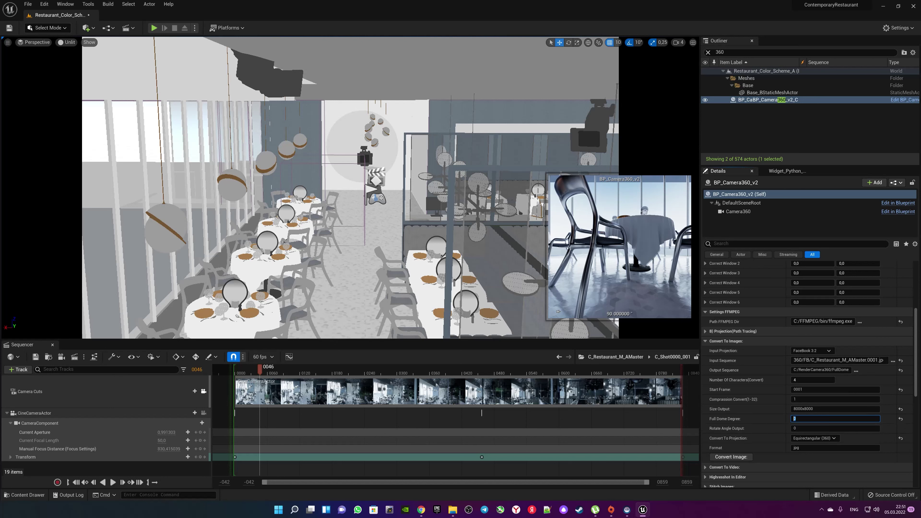
double_click(809, 409)
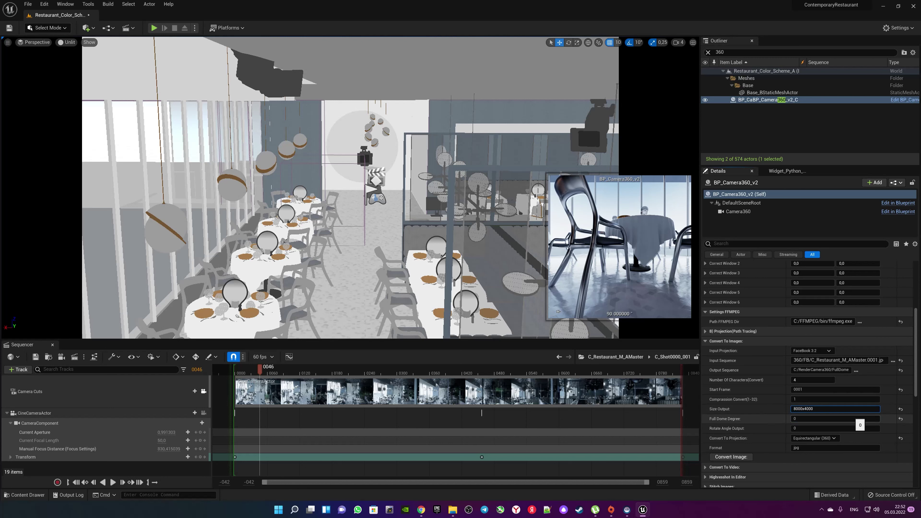
click(739, 458)
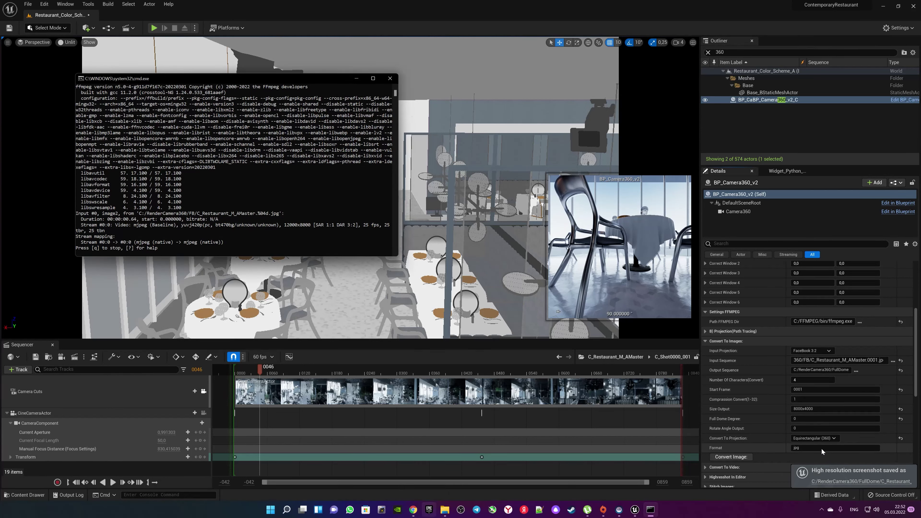
- Bring the FullDome folder forward while ffmpeg writes the 8000x4000 equirectangular frames
mouse_move(443, 512)
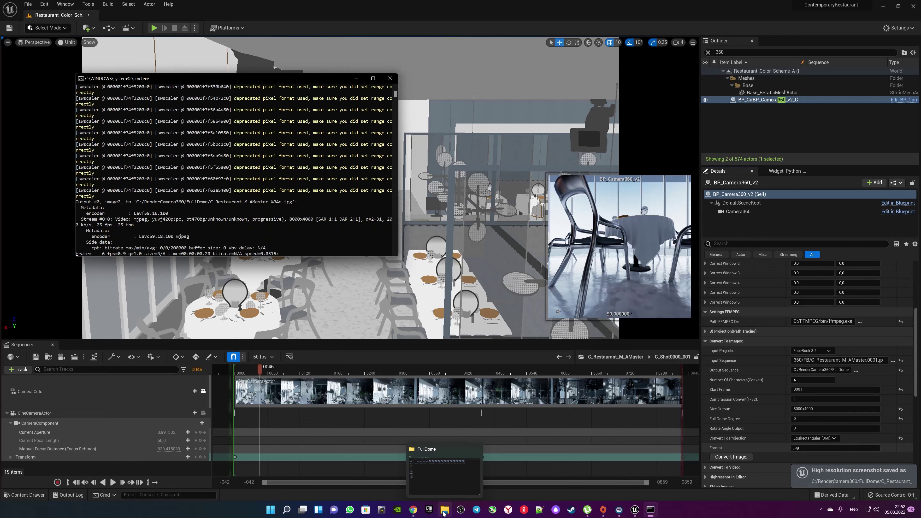
click(443, 513)
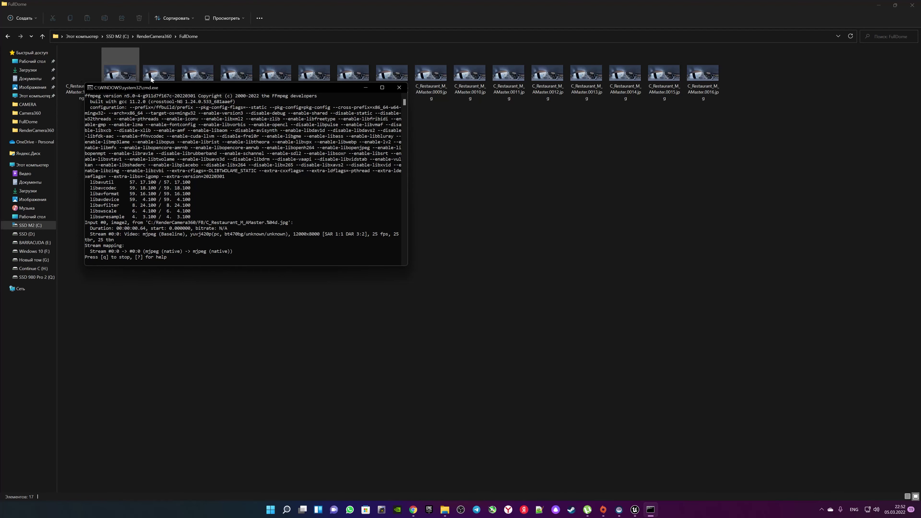
- View the converted restaurant panoramas from the first frame up to frame 0016, then close Photos
double_click(124, 77)
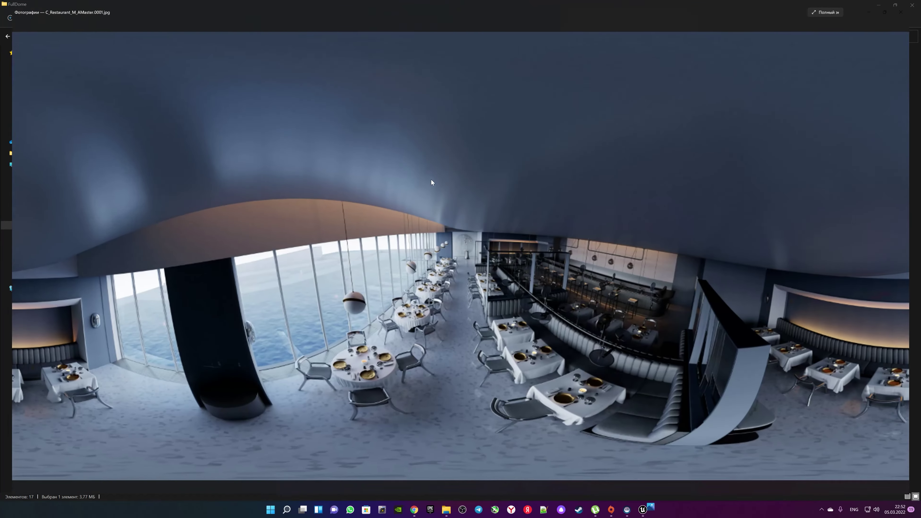
key(Right)
key(Right)
key(Right)
key(Right)
key(Right)
key(Right)
key(Right)
key(Right)
key(Right)
key(Right)
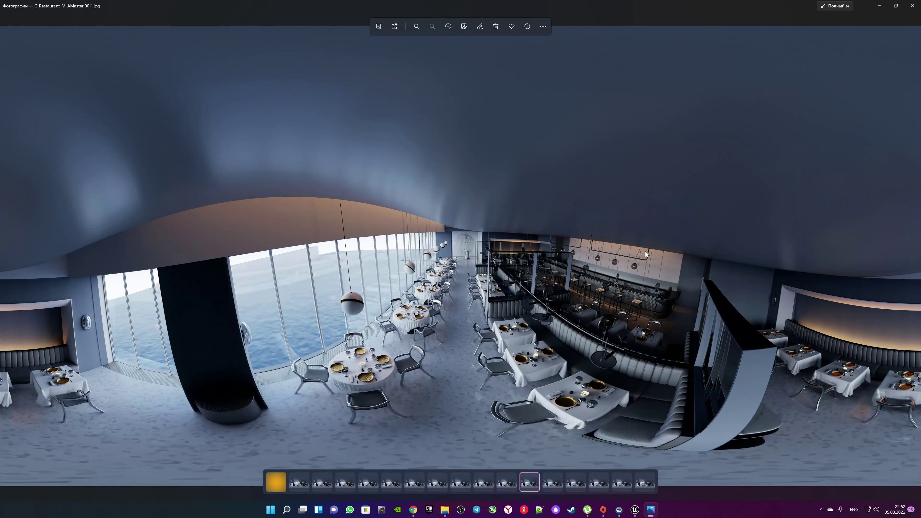
key(Right)
key(Right)
key(Right)
key(Right)
key(Right)
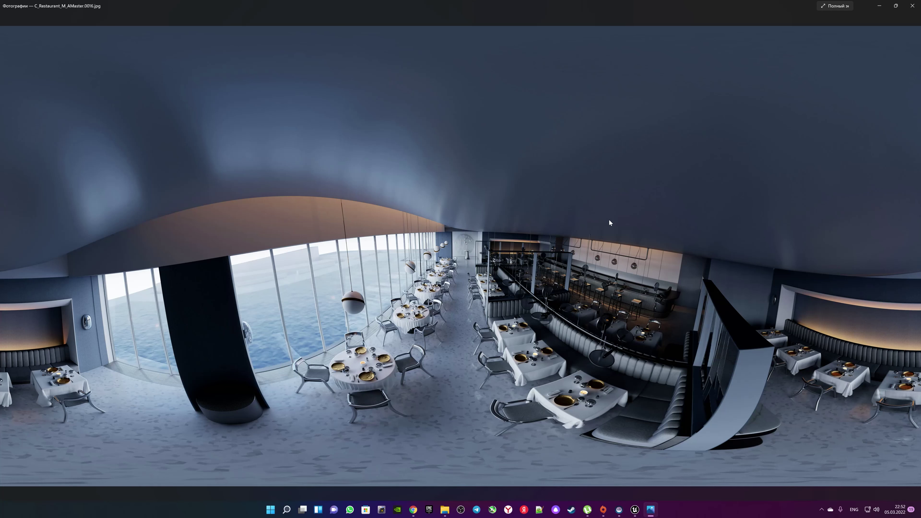
click(912, 3)
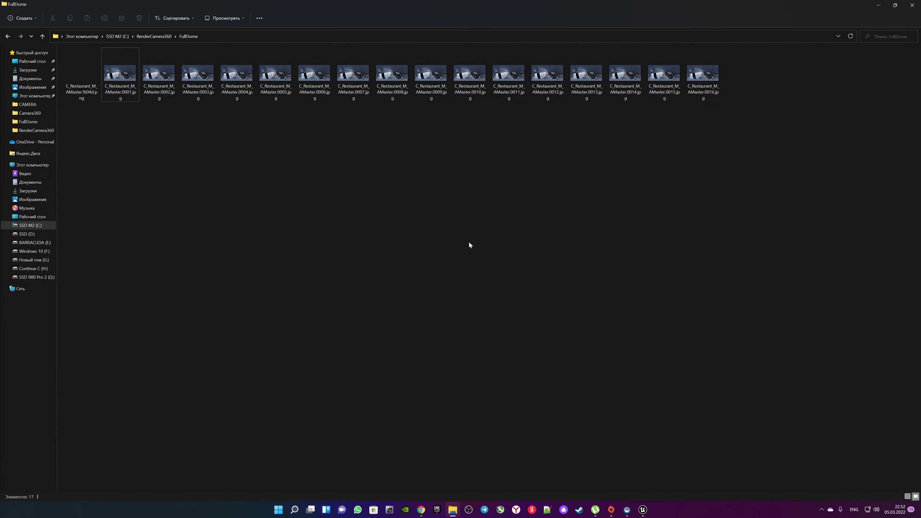
- Stop the recording overlay with Alt+Z and switch back to the Unreal Editor restaurant level
key(alt+z)
click(470, 146)
click(460, 201)
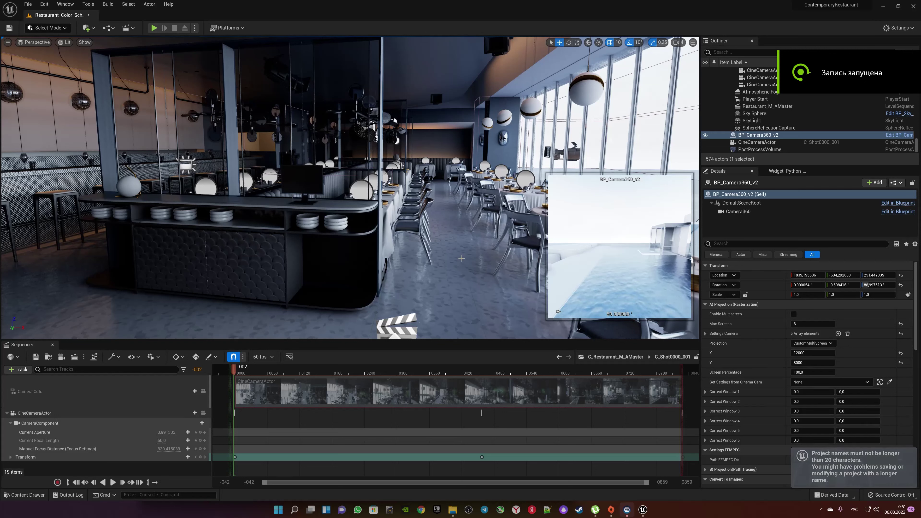
- Uncheck Active on the Camera Cuts section and select BP_Camera360_v2 in the Outliner
right_click(325, 392)
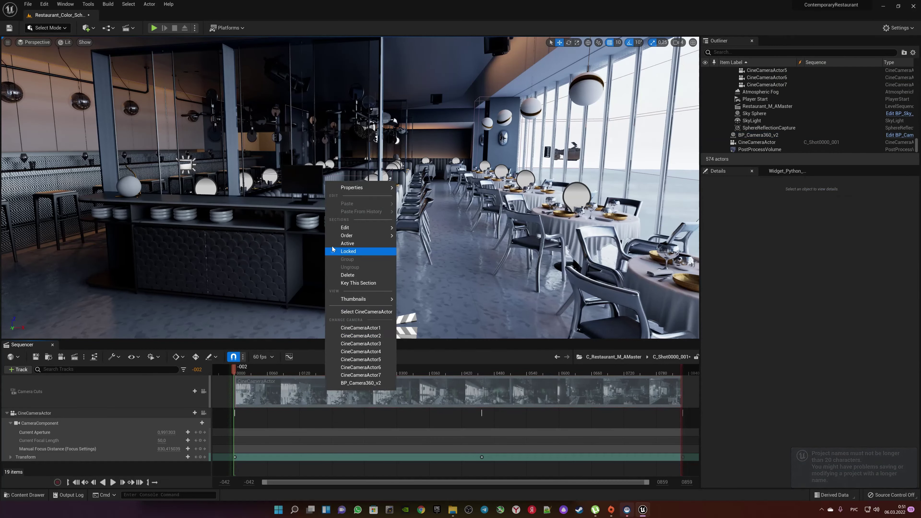
click(319, 392)
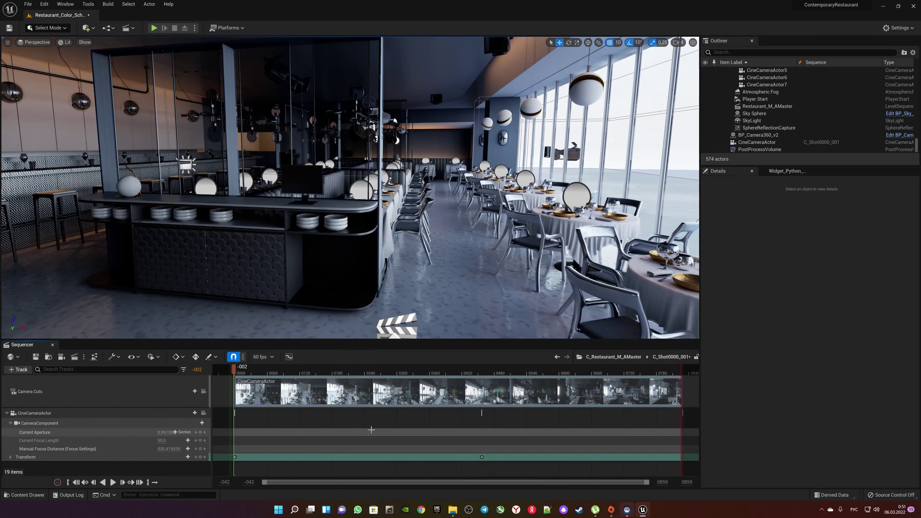
right_click(290, 392)
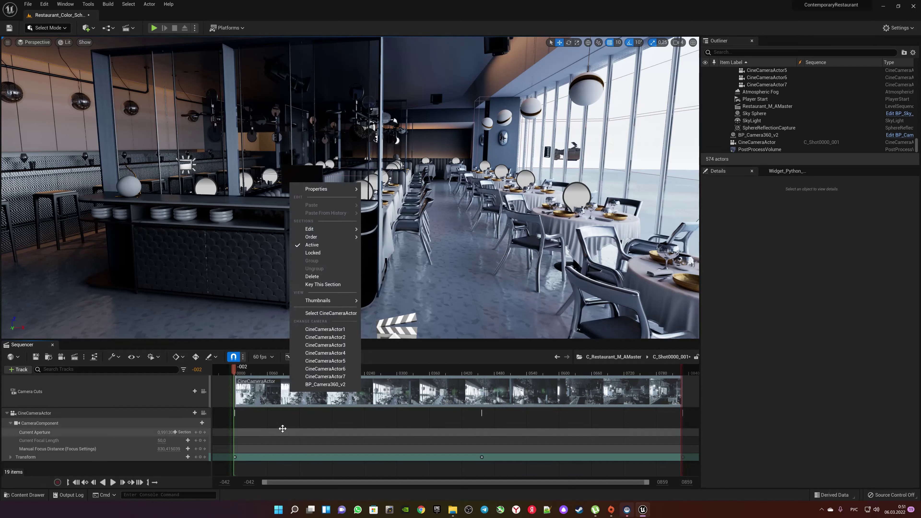
click(254, 417)
right_click(260, 387)
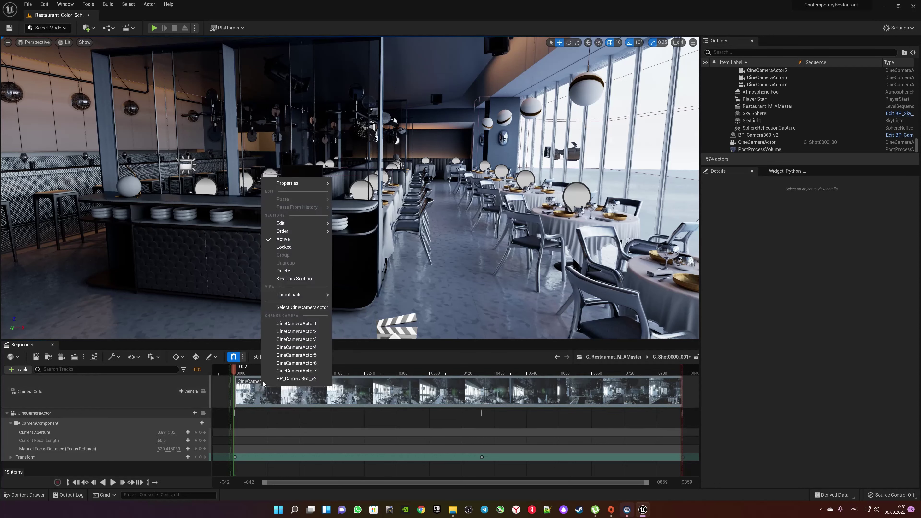
click(268, 240)
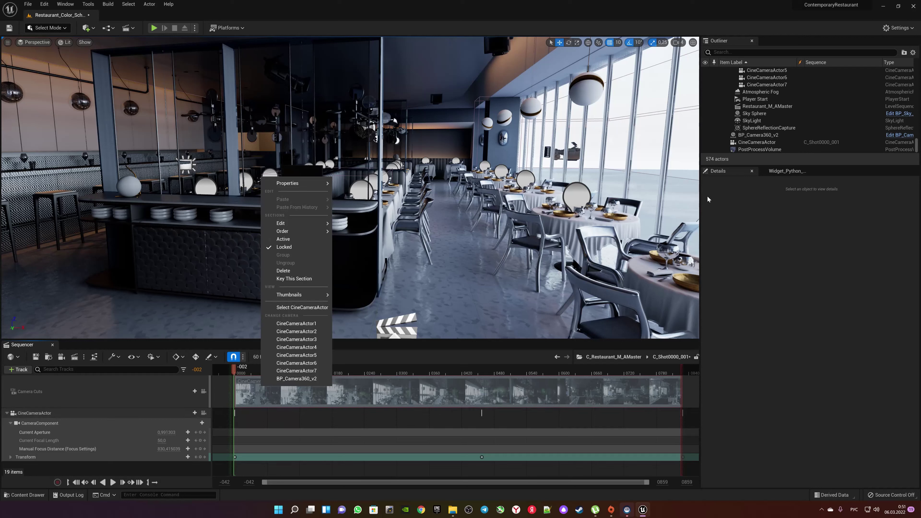
click(776, 135)
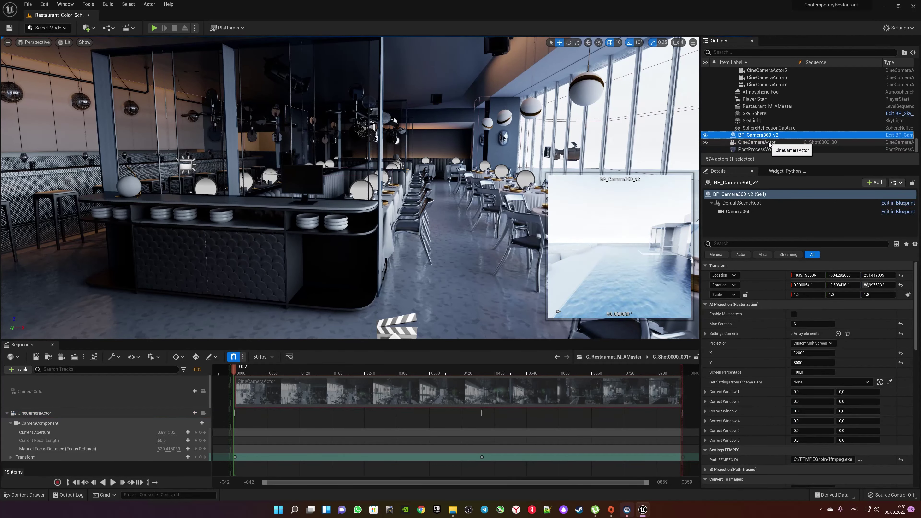
- Add BP_Camera360_v2 to the sequence with a Transform track and attach it to CineCameraActor
click(18, 370)
mouse_move(54, 242)
click(145, 265)
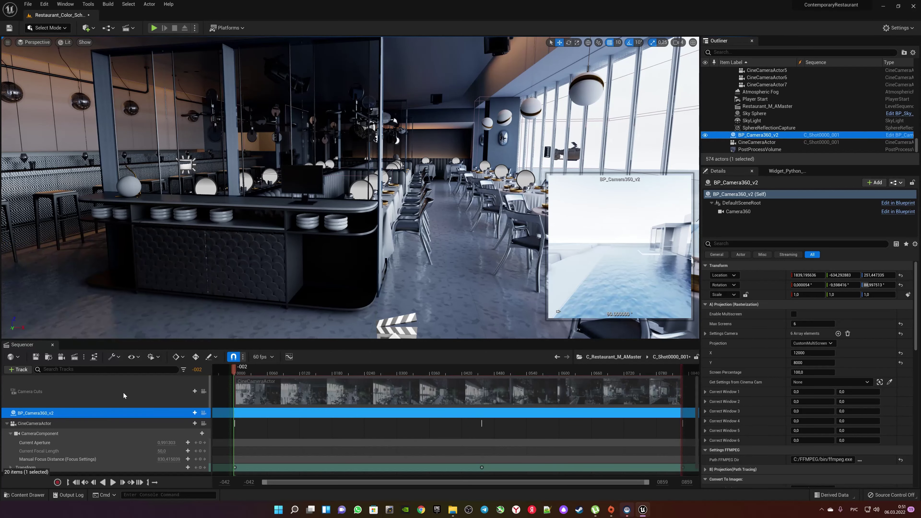
click(190, 413)
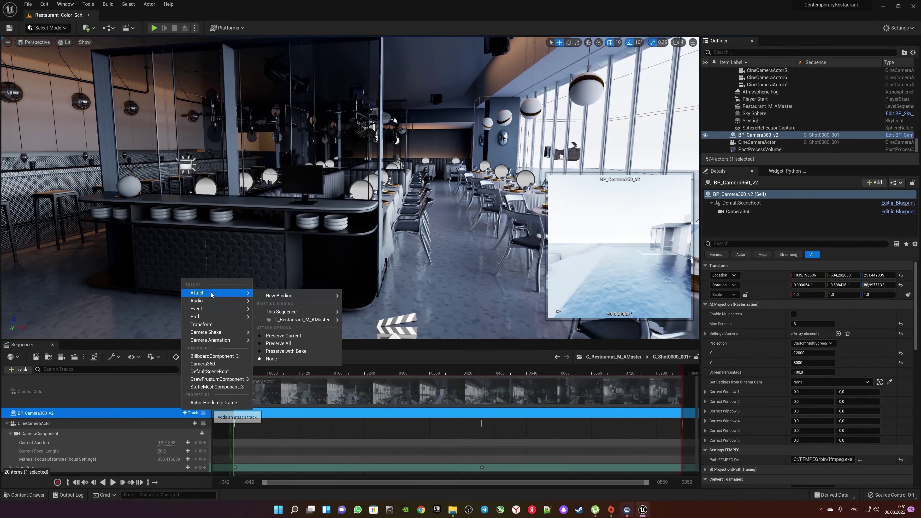
click(209, 326)
click(191, 413)
mouse_move(214, 293)
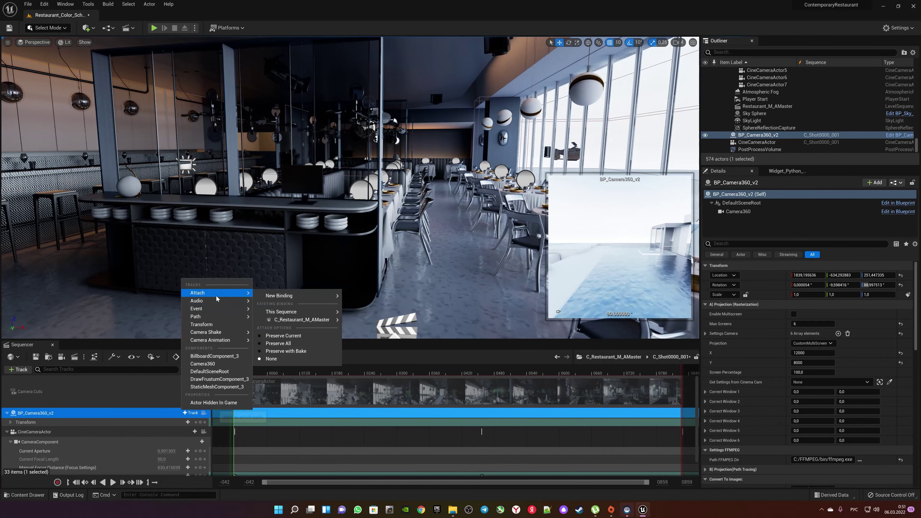
mouse_move(280, 315)
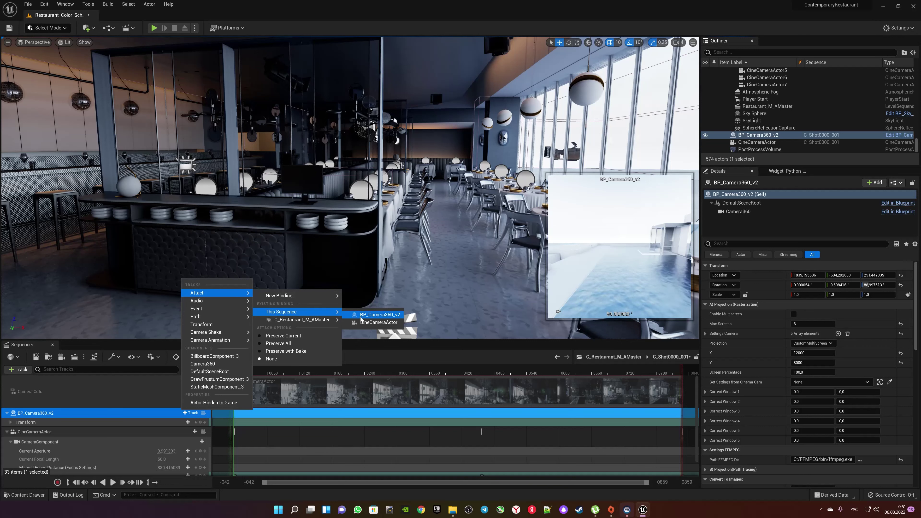
click(378, 322)
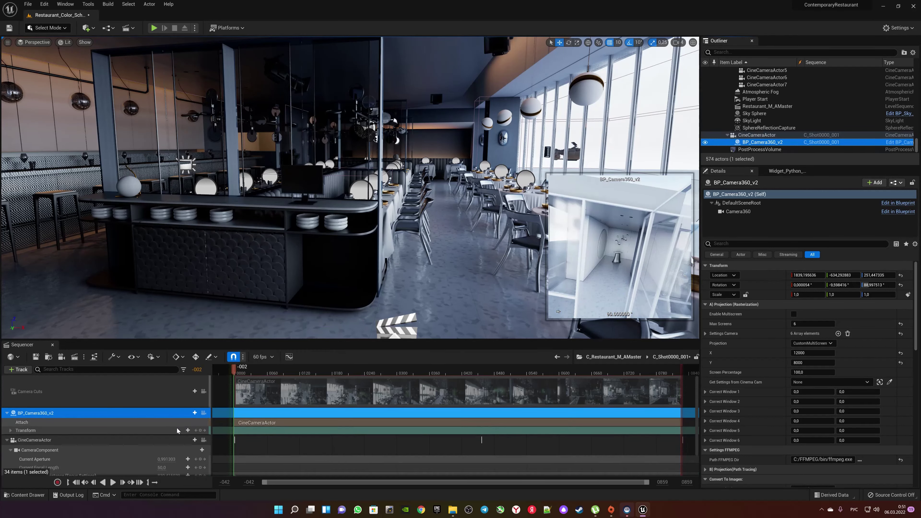
- Set the 360 camera's location X, Y, Z and rotation offsets to 0
click(10, 431)
click(16, 438)
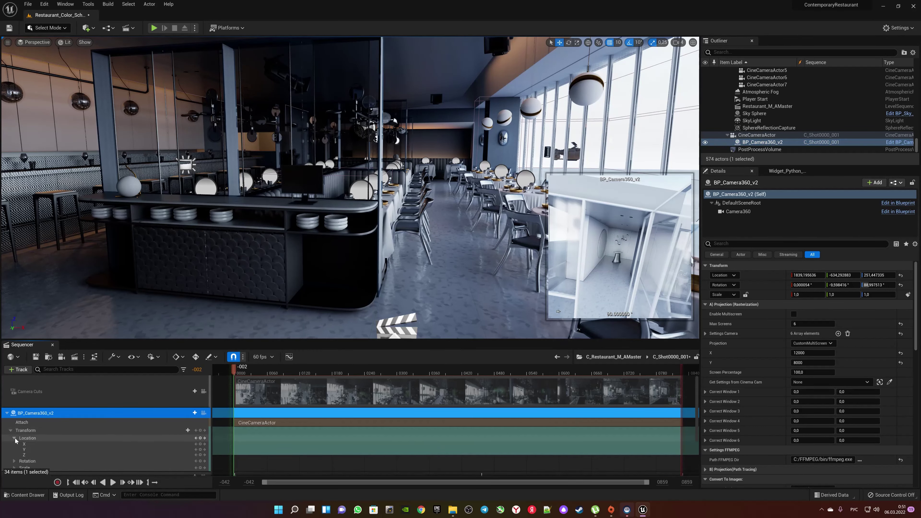
text(0,0)
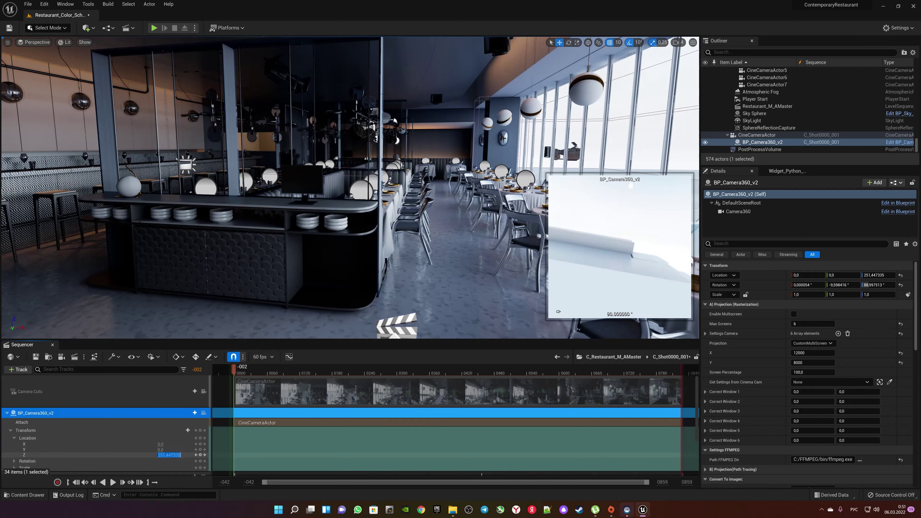
text(	0	0)
click(15, 461)
scroll(16, 463, down, 2)
click(160, 427)
text(0)
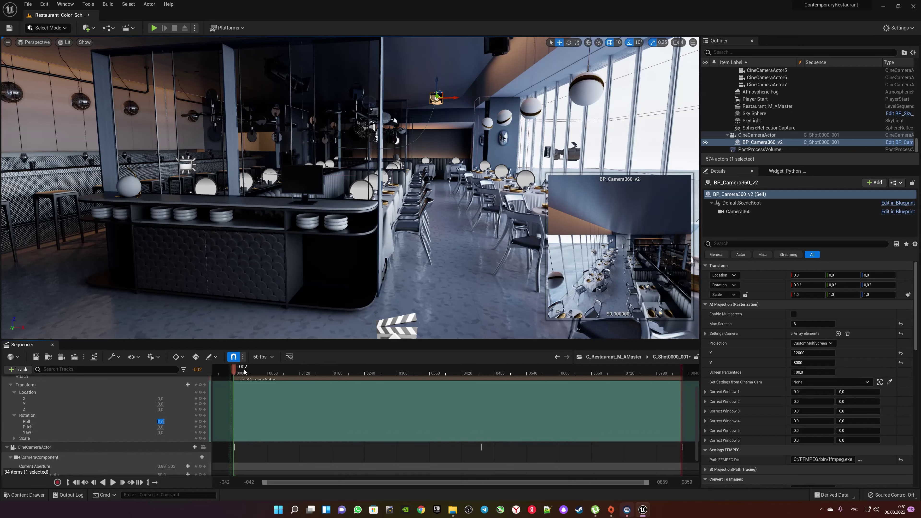
- Scrub the playhead to frame 0486 and back to 0009 to confirm the camera follows
drag(244, 371, 527, 368)
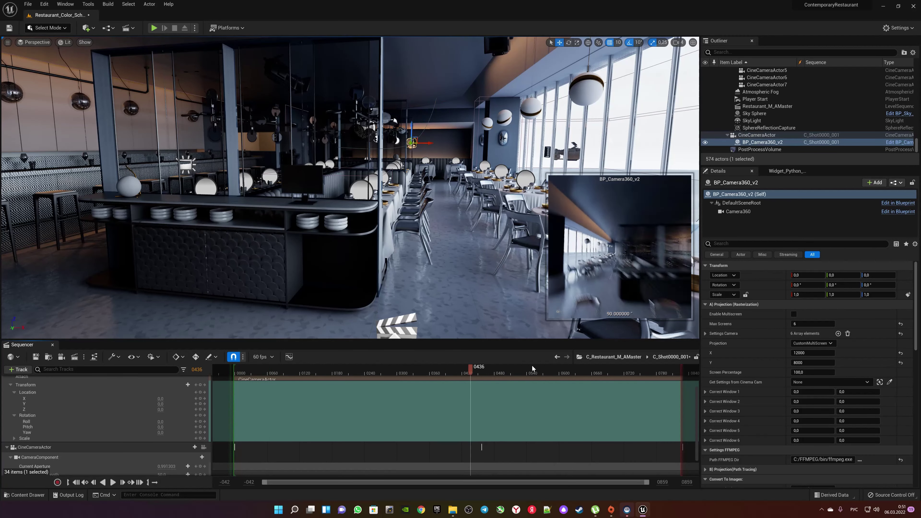
drag(527, 368, 239, 368)
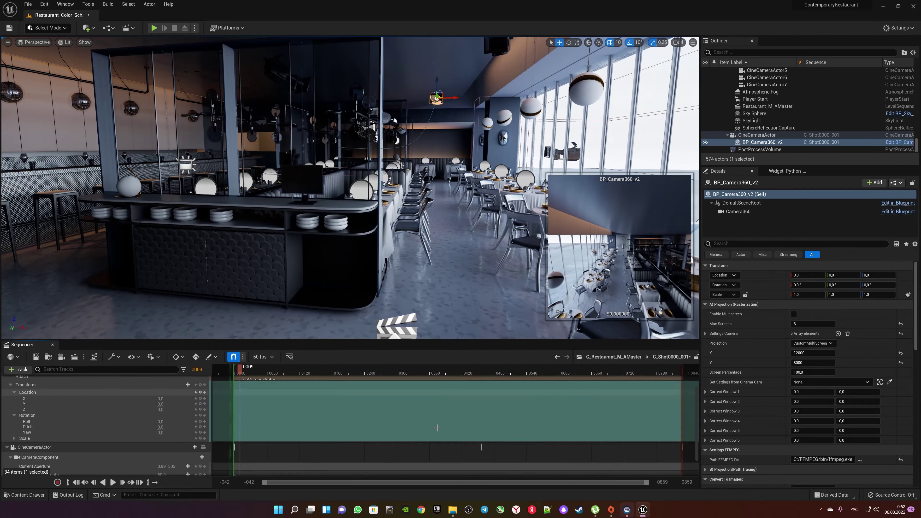
scroll(437, 428, up, 3)
click(22, 4)
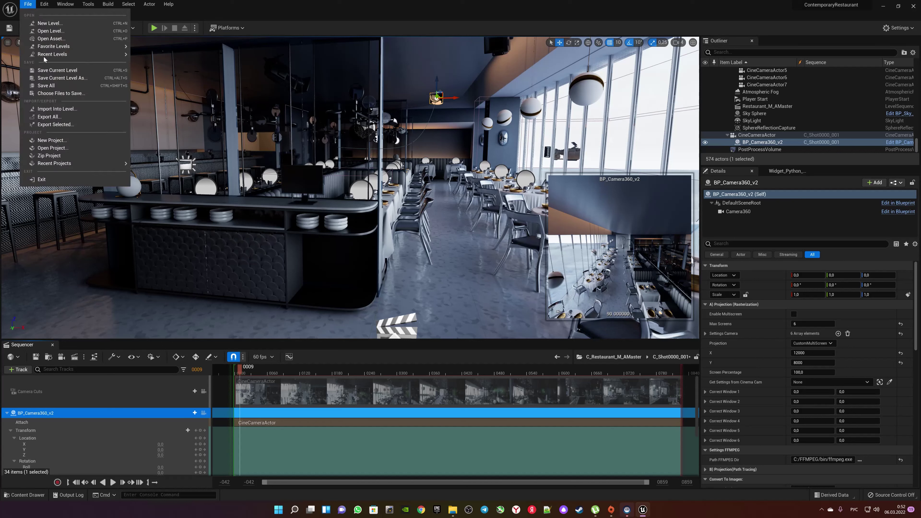
- Save the current level and switch Sequencer rendering to Movie Scene Capture (Legacy)
click(51, 86)
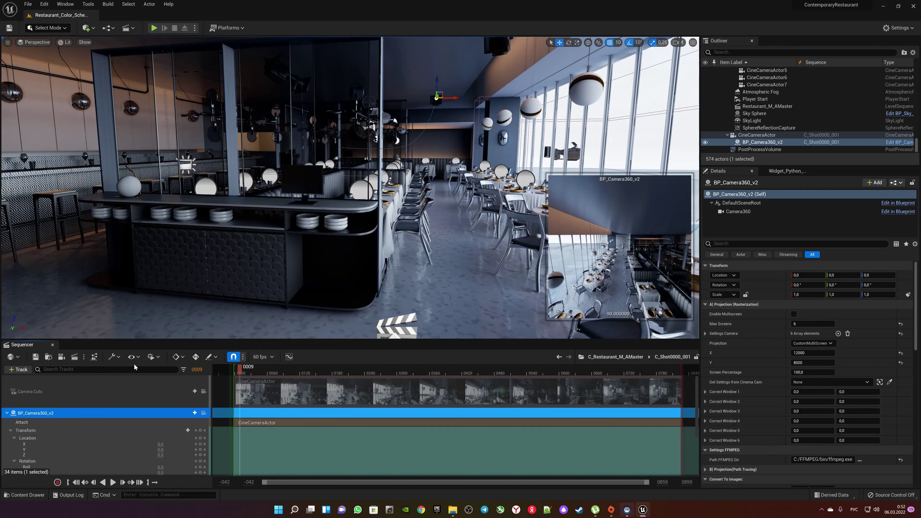
click(84, 357)
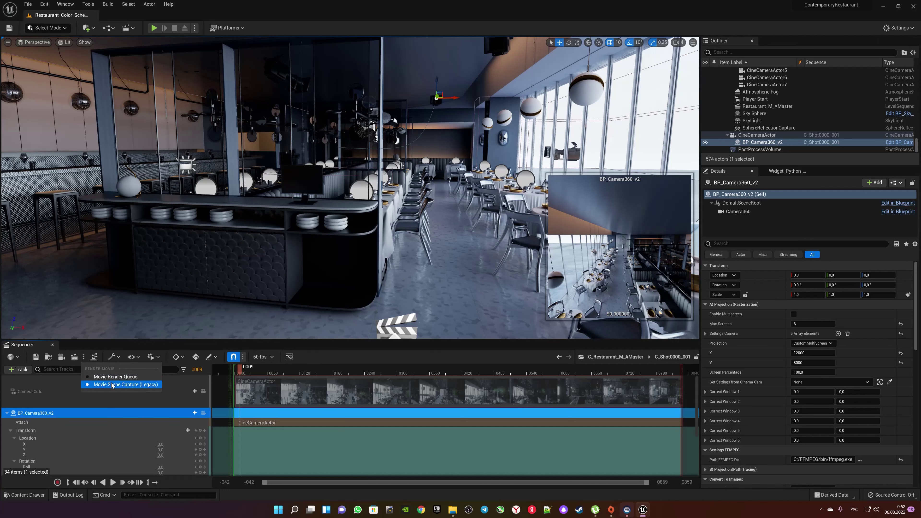
click(112, 384)
- Move Render Movie Settings aside, enable Multiscreen and set the projection to Cubemap FaceBook (3x2)
click(95, 357)
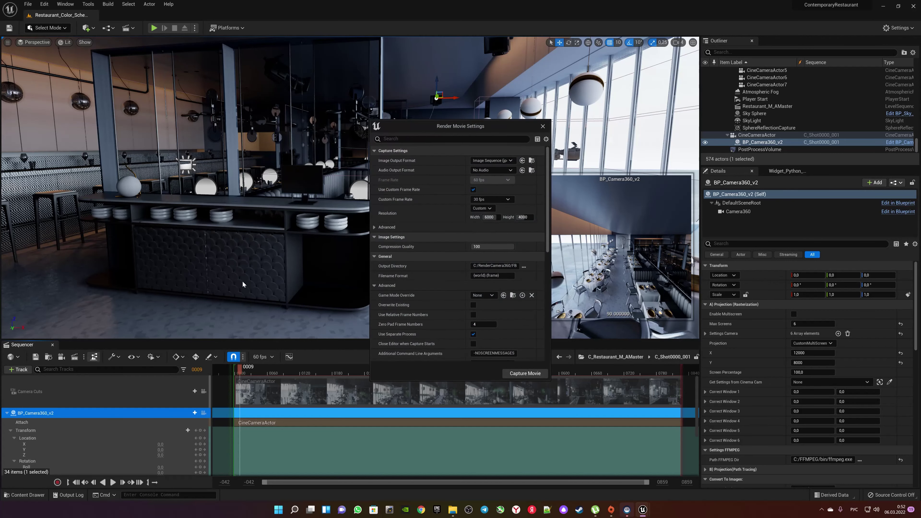
drag(469, 129, 392, 140)
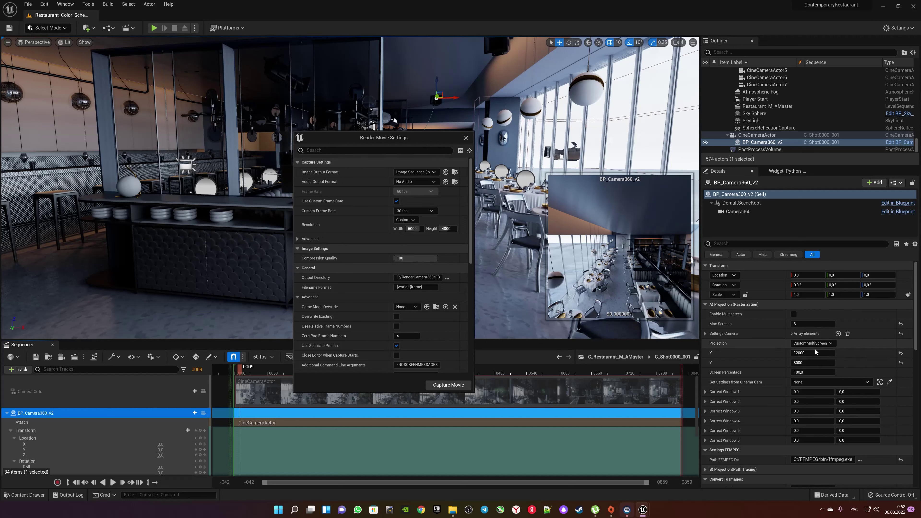
click(794, 313)
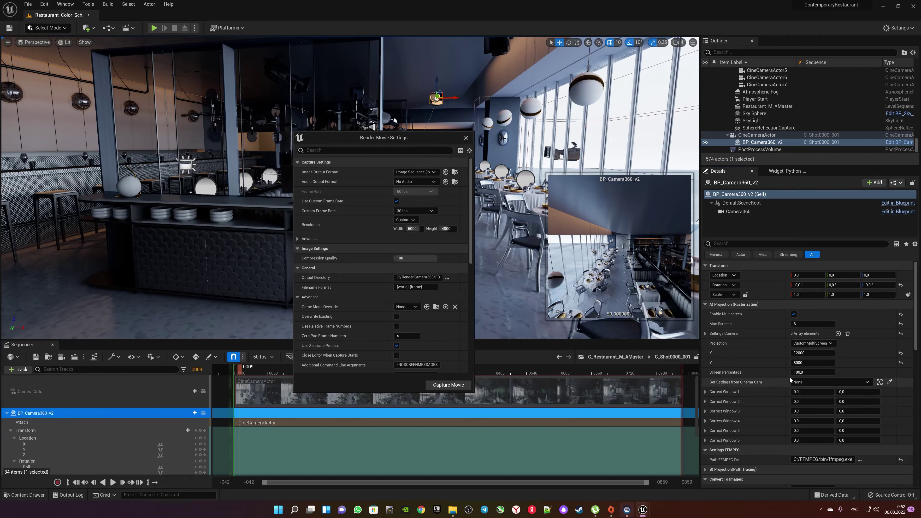
click(829, 343)
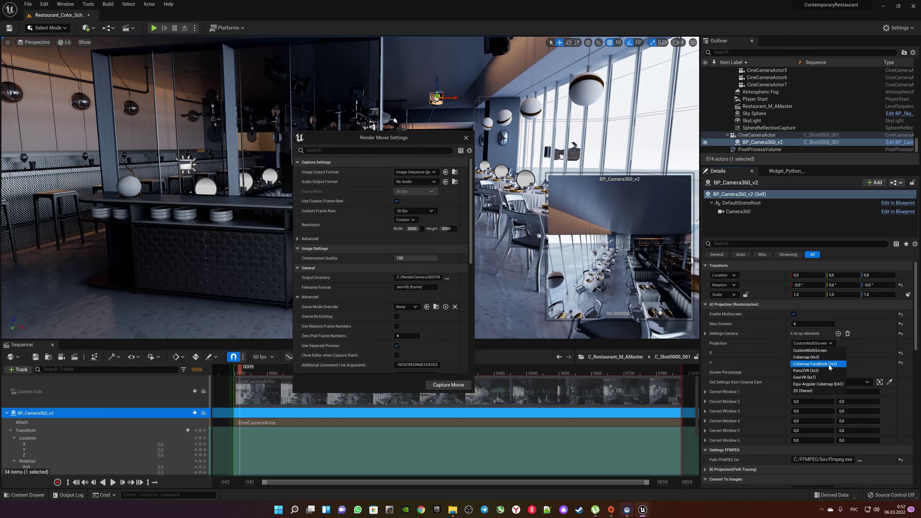
click(816, 363)
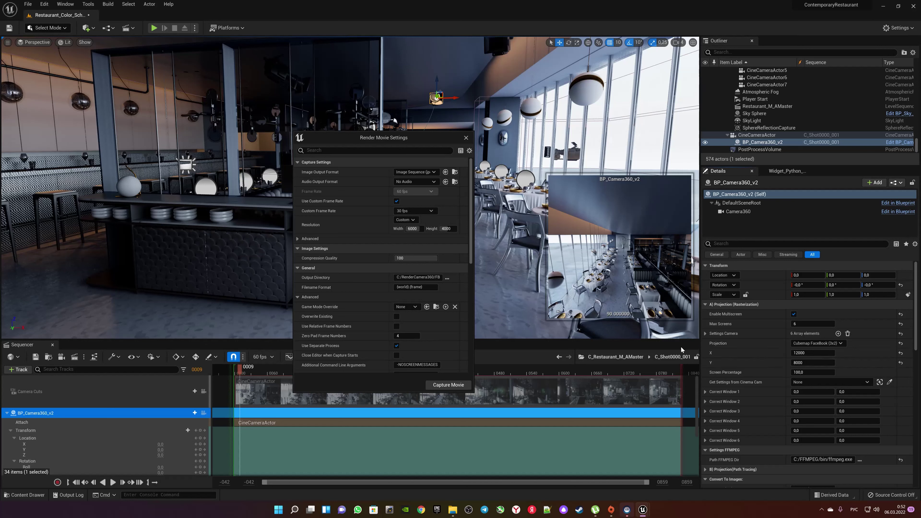
click(817, 354)
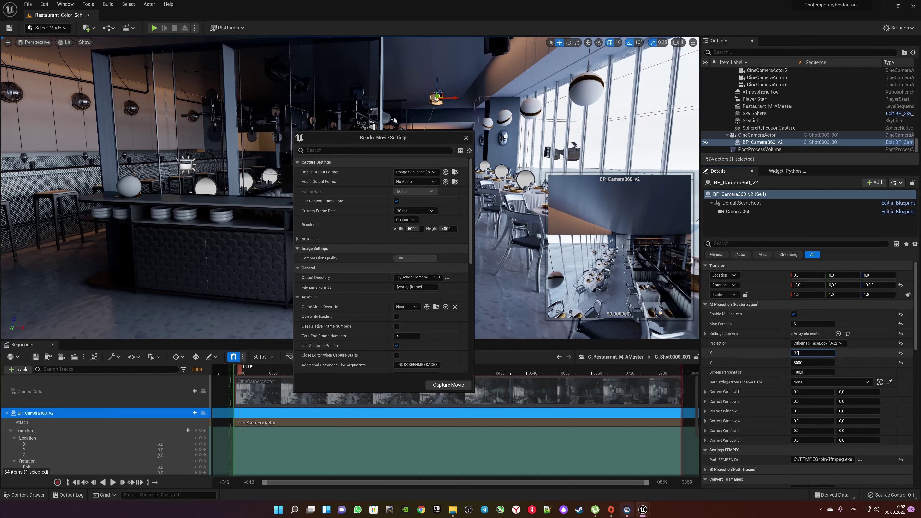
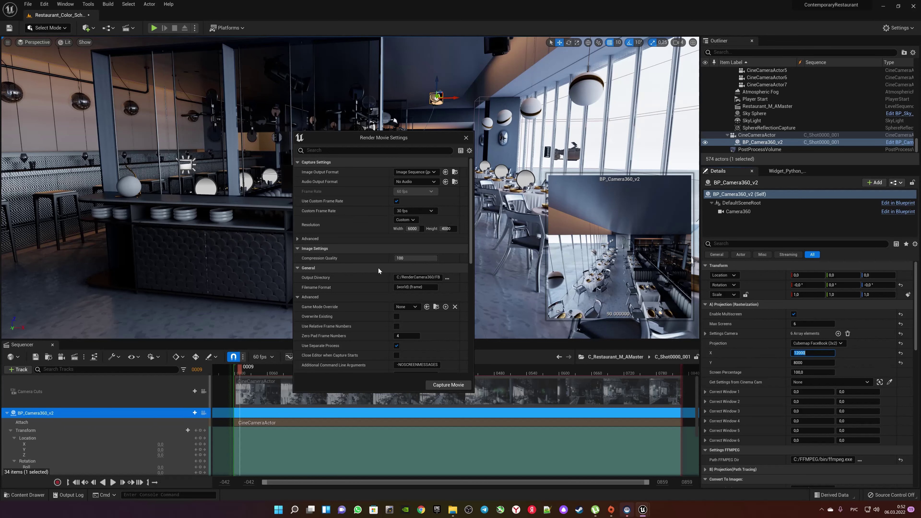
- Open Edit > Project Settings while keeping Render Movie Settings open
scroll(377, 270, down, 2)
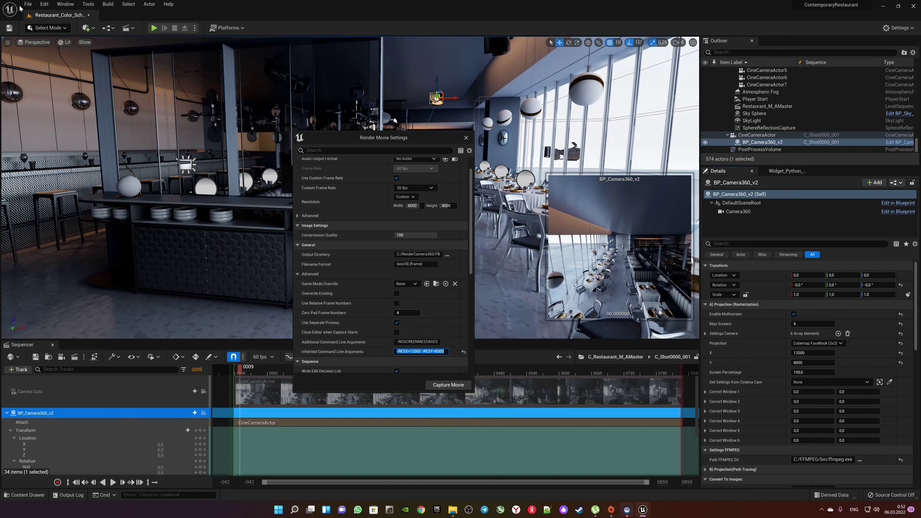
click(44, 4)
click(74, 112)
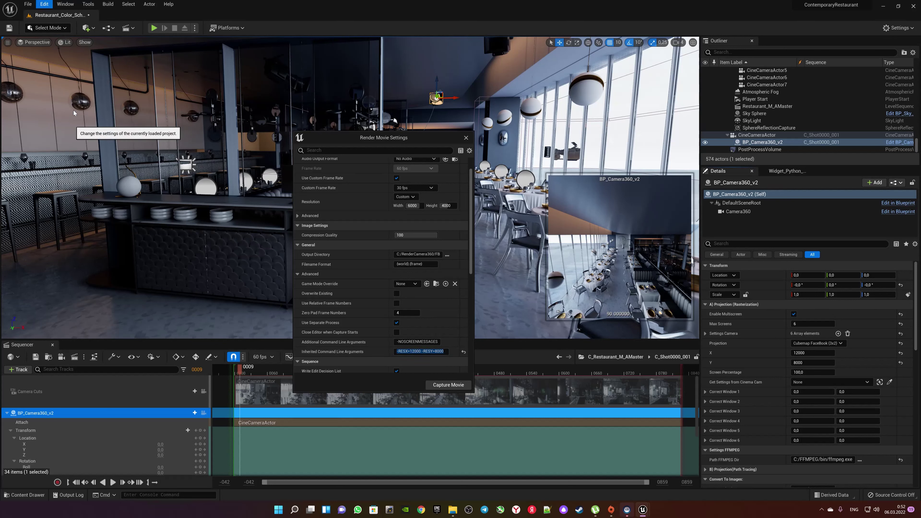
- Go to the Engine > Rendering section of Project Settings
scroll(201, 318, down, 3)
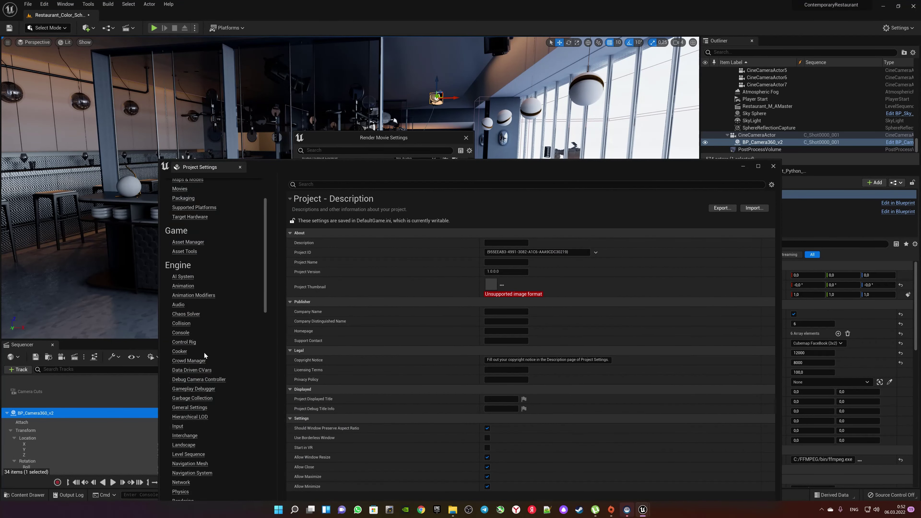
scroll(201, 359, down, 4)
scroll(194, 396, down, 2)
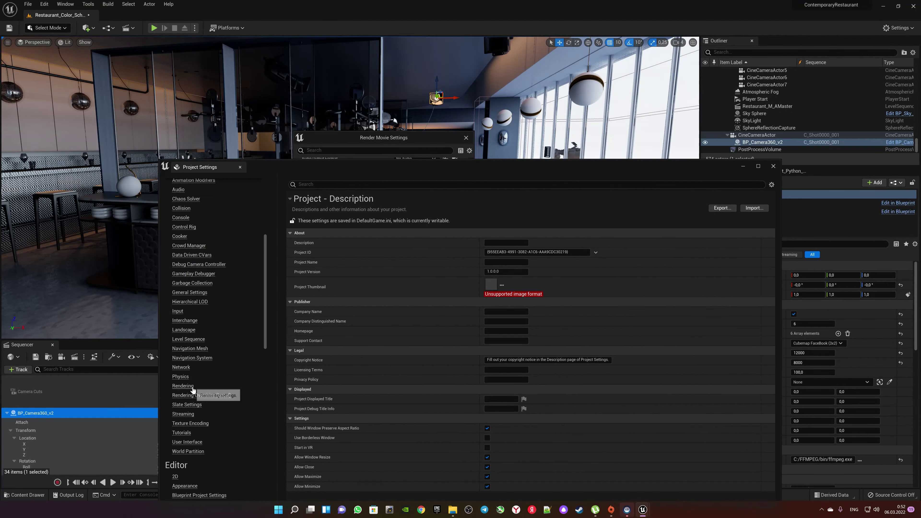
click(192, 388)
- Confirm Anti-Aliasing Method is Temporal Anti-Aliasing (TAA), then close Project Settings
scroll(564, 363, down, 5)
scroll(561, 354, down, 4)
scroll(547, 342, down, 5)
scroll(547, 342, down, 5)
scroll(547, 340, down, 5)
scroll(547, 342, down, 5)
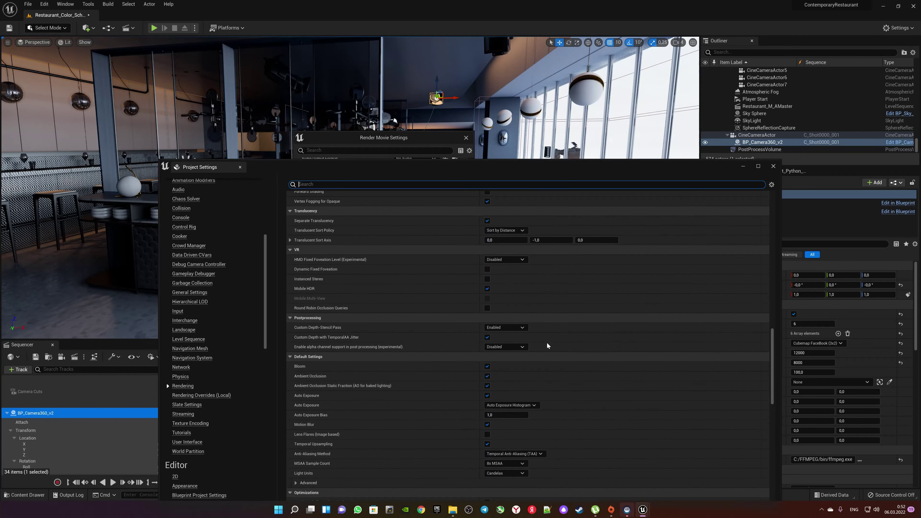
scroll(547, 343, down, 3)
click(513, 350)
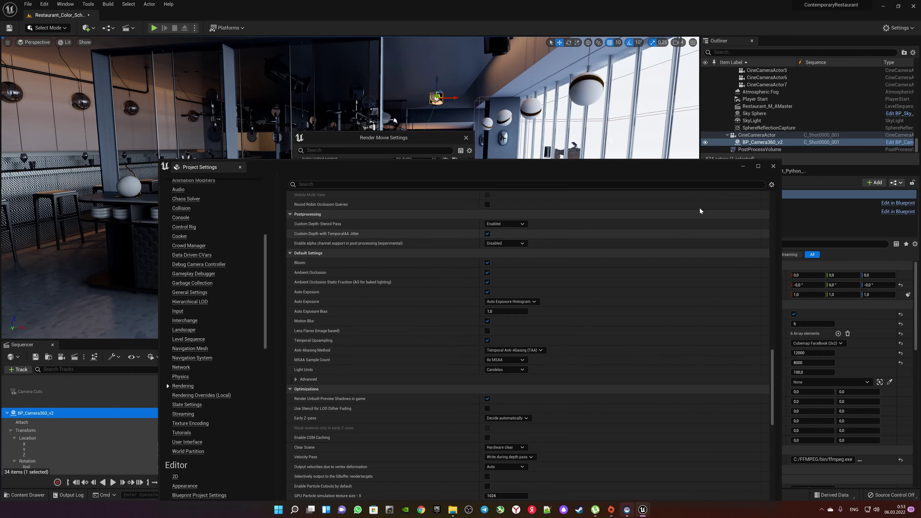
click(774, 166)
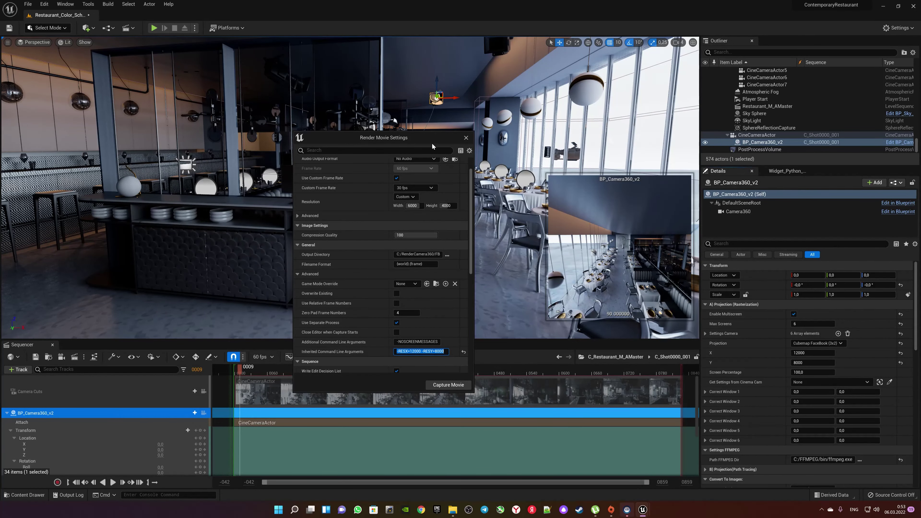
- Review Render Movie Settings, with custom frame range 0000–0030, and start Capture Movie
drag(434, 146, 306, 144)
scroll(290, 308, down, 1)
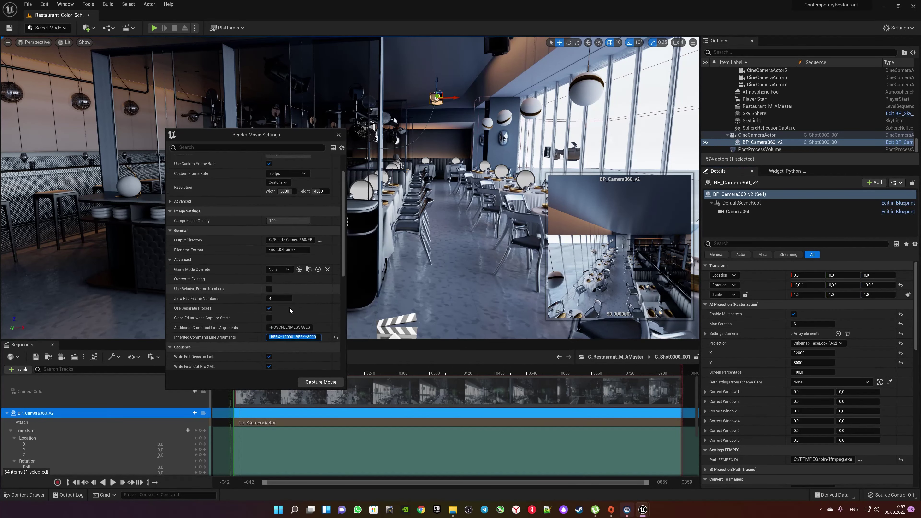
scroll(319, 308, up, 2)
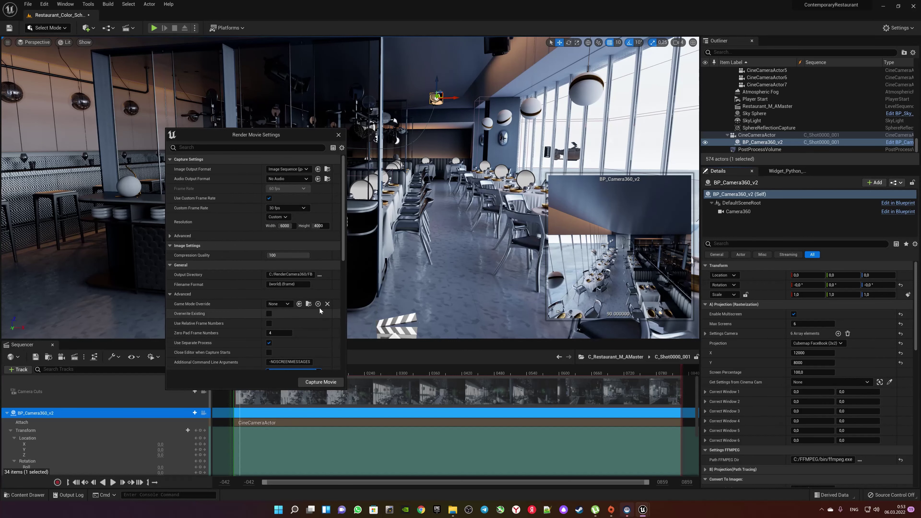
scroll(325, 261, down, 2)
scroll(322, 267, down, 2)
scroll(283, 295, down, 2)
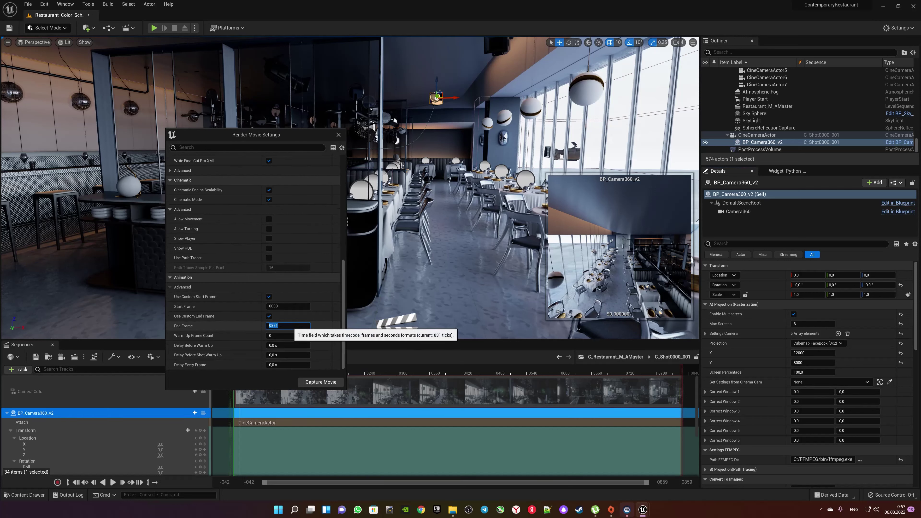
click(321, 382)
- Confirm the capture prompt and briefly check the Unreal video folder
click(472, 333)
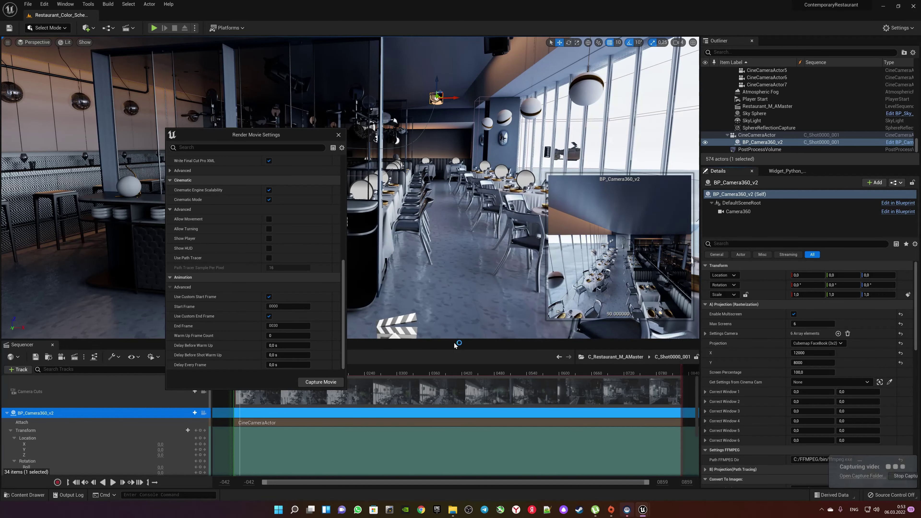
mouse_move(450, 510)
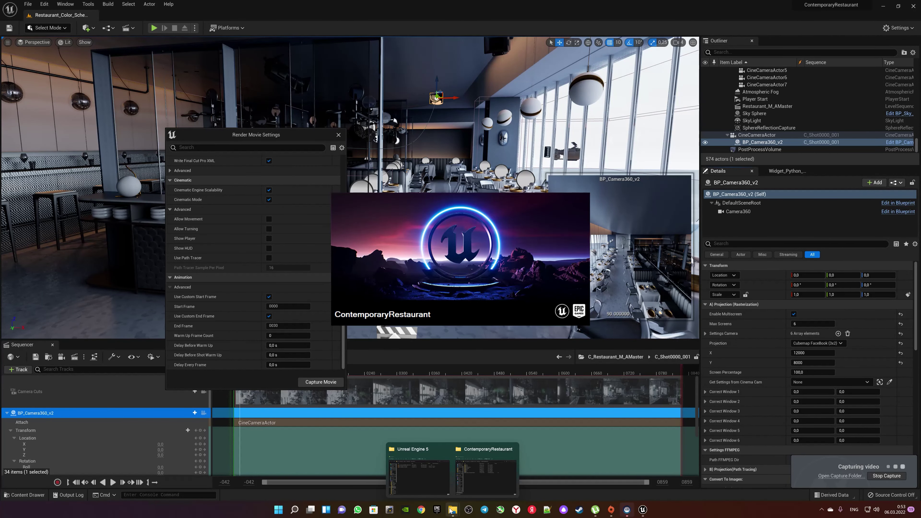
click(431, 486)
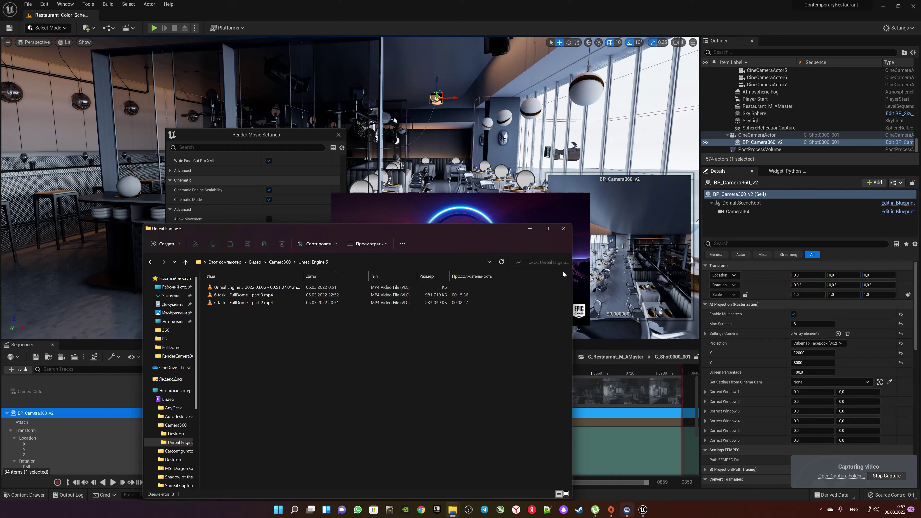
click(564, 235)
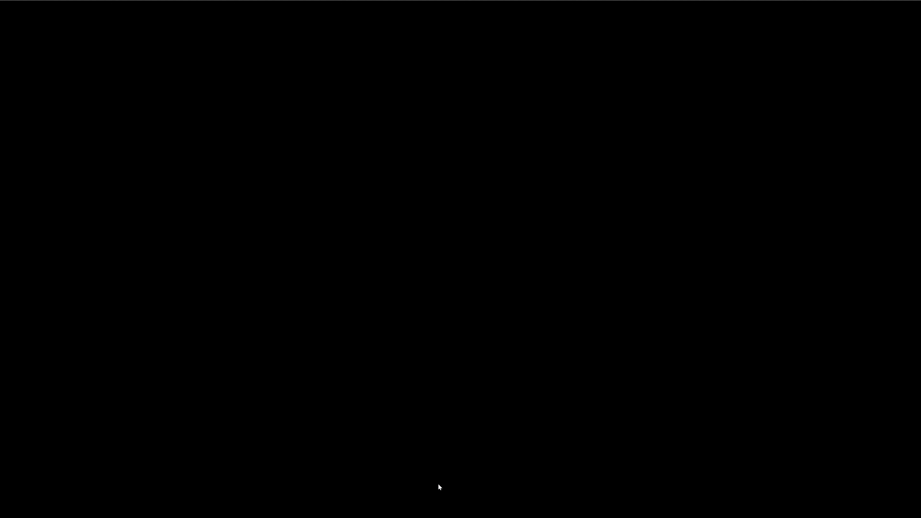
- Open RenderCamera360 from the taskbar jump list and delete the old 360 folder
key(super)
right_click(453, 510)
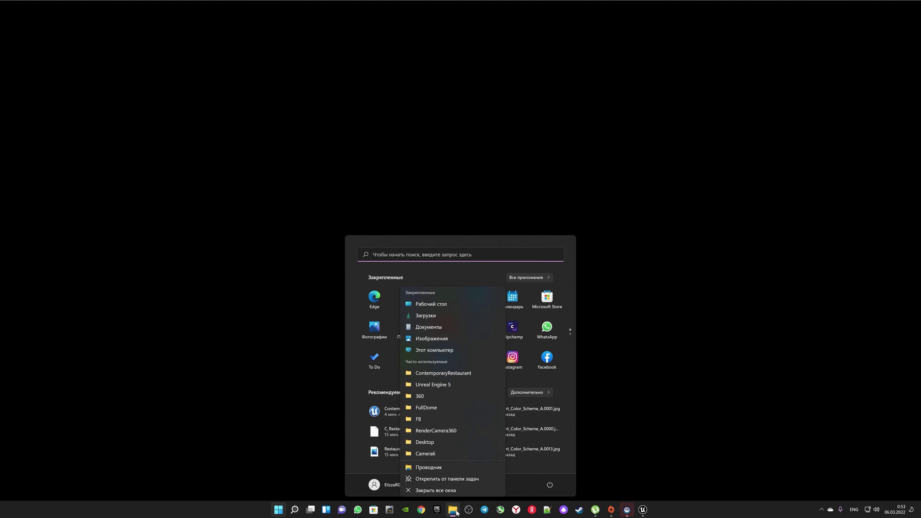
click(440, 430)
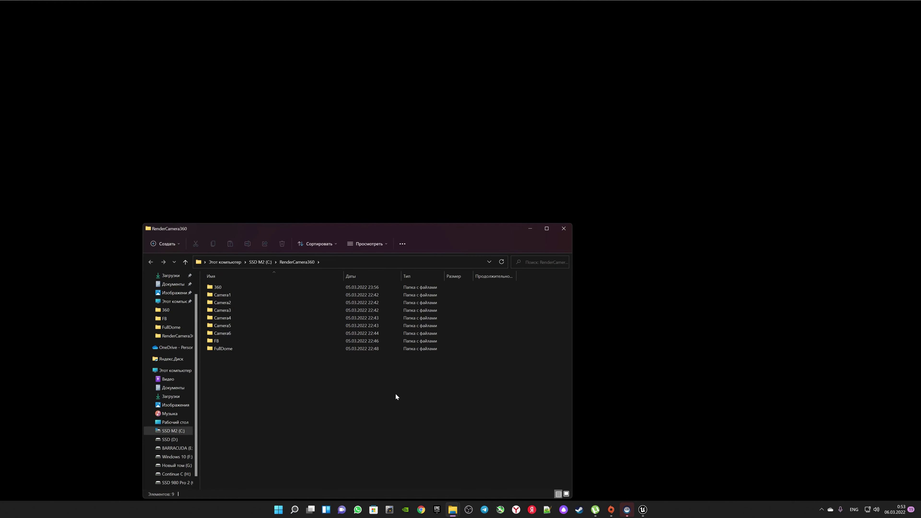
double_click(256, 289)
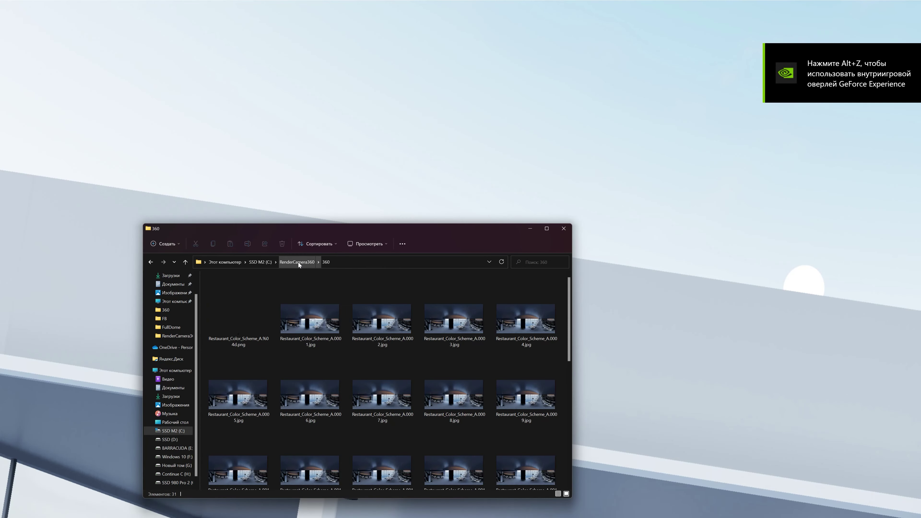
click(298, 262)
key(Delete)
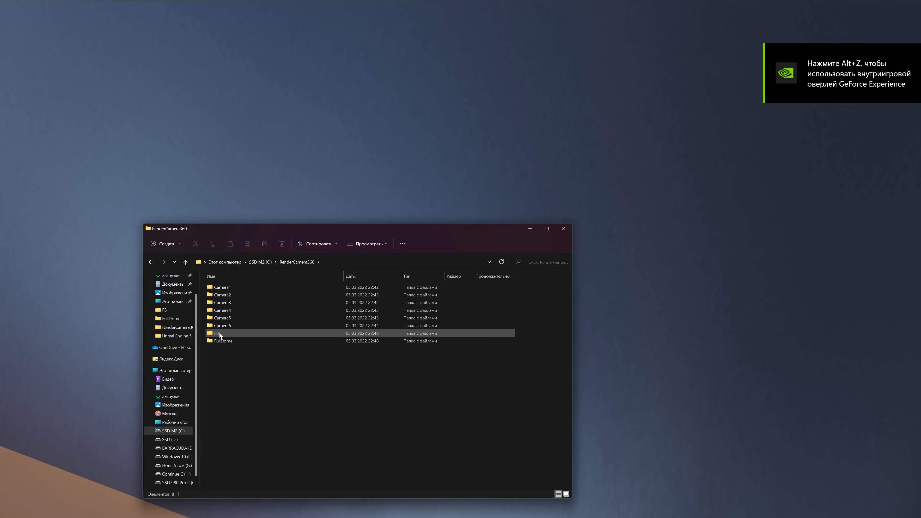
- Open the FB folder and browse the rendered Restaurant_Color_Scheme_A frames
click(219, 332)
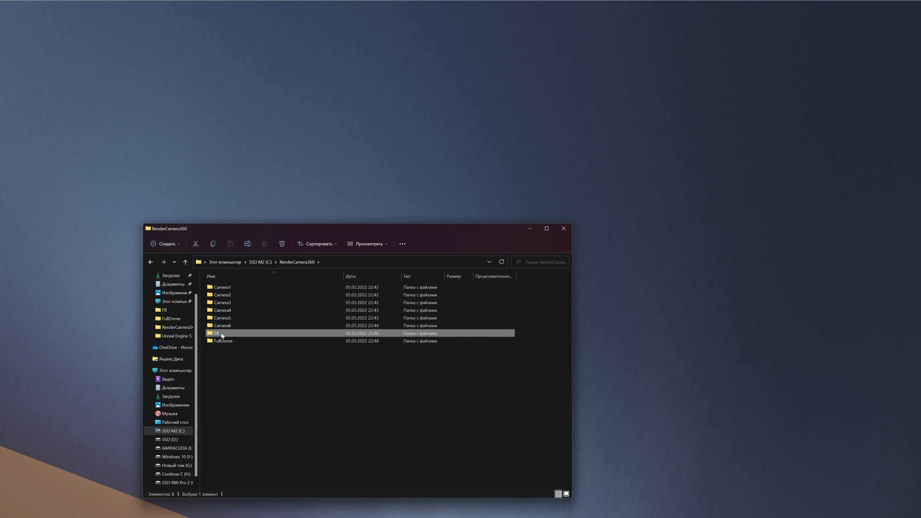
double_click(223, 336)
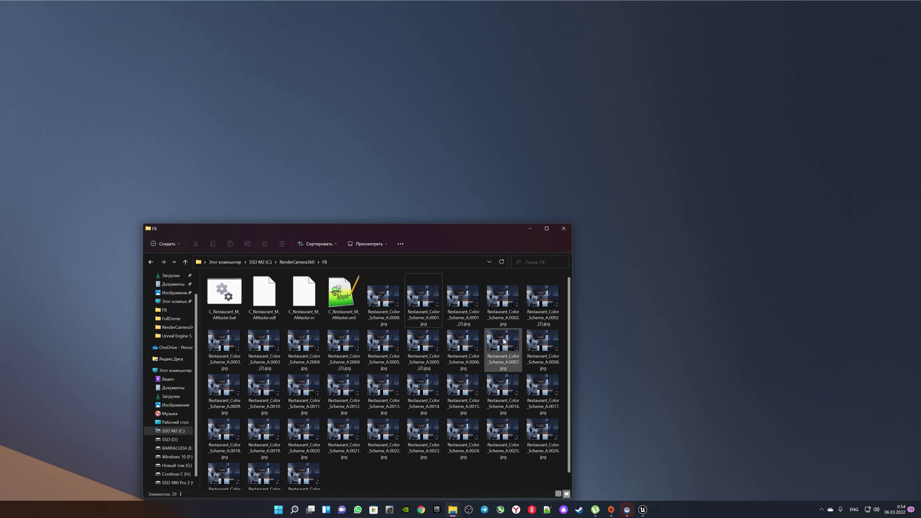
click(543, 297)
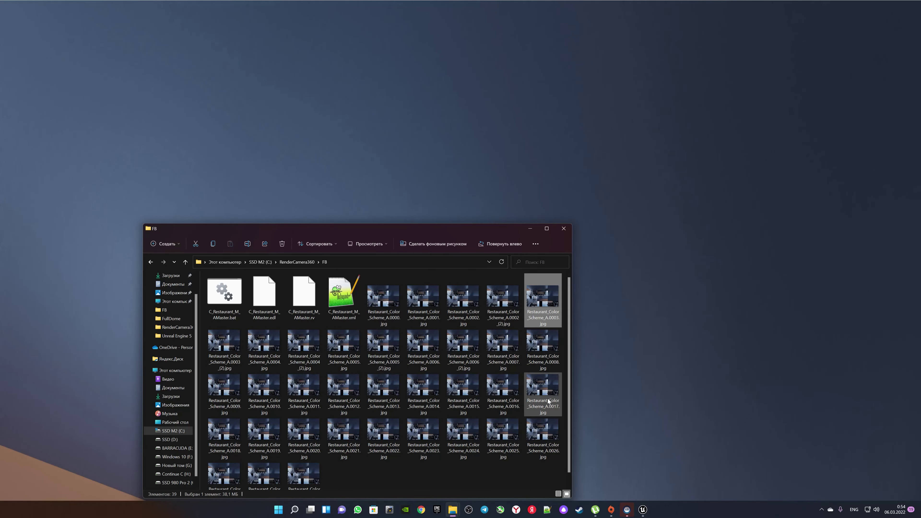
click(515, 319)
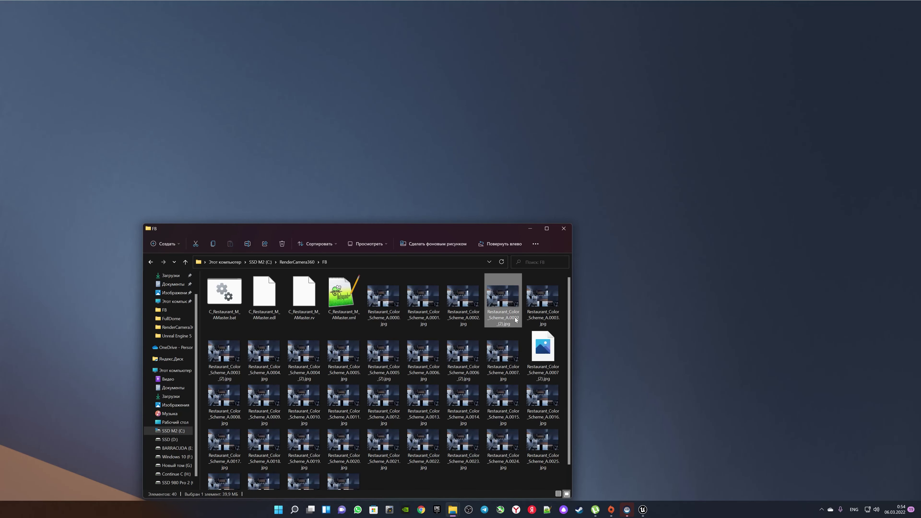
scroll(515, 320, down, 1)
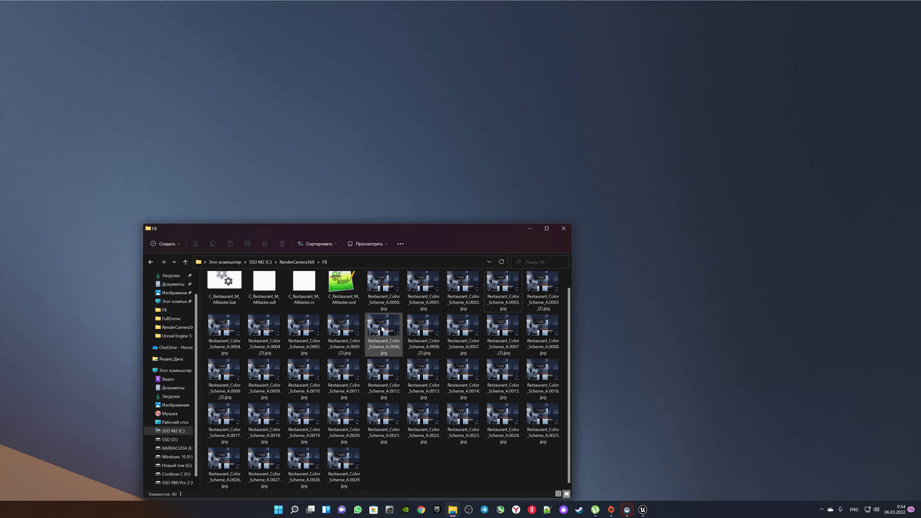
click(340, 337)
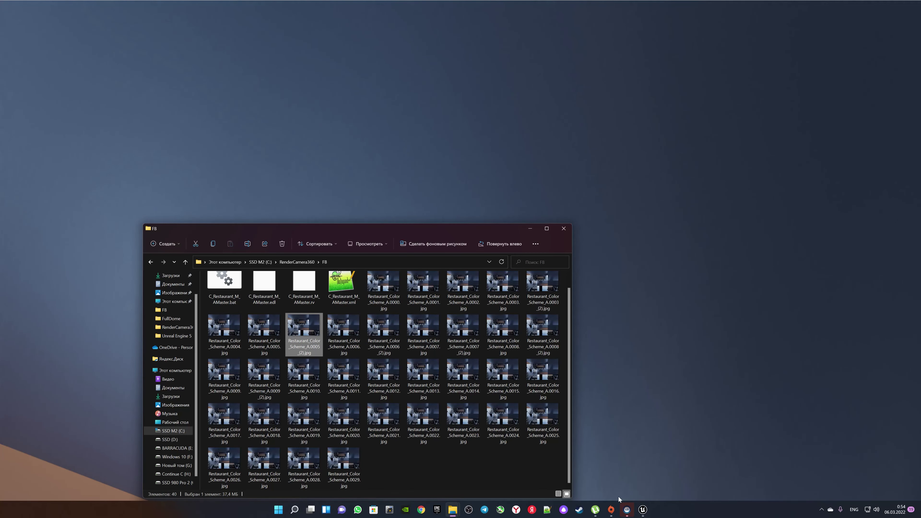
- View Restaurant_Color_Scheme_A.0029.jpg in Photos, zooming and panning, then close it
mouse_move(643, 510)
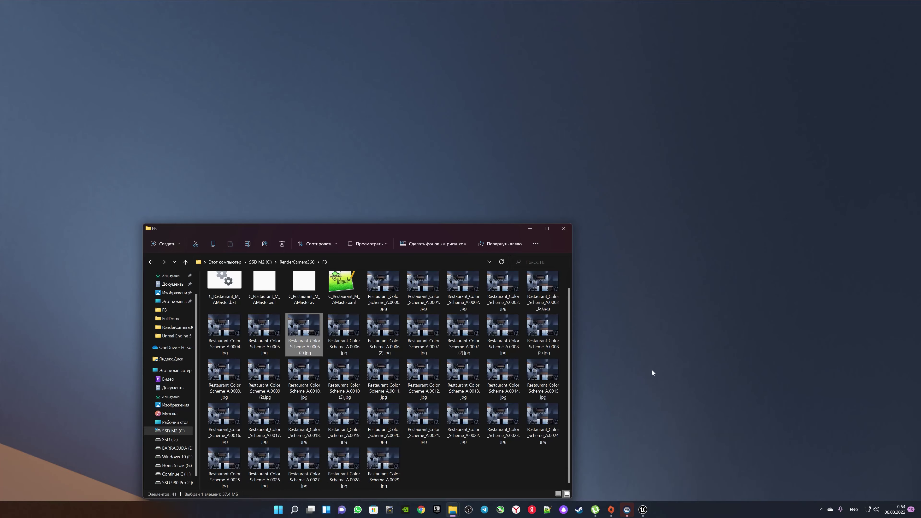
double_click(383, 459)
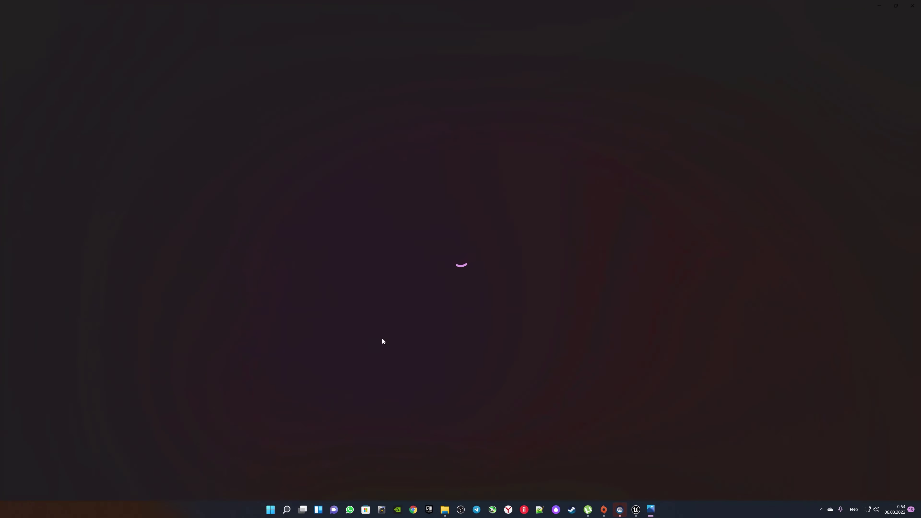
scroll(210, 155, up, 3)
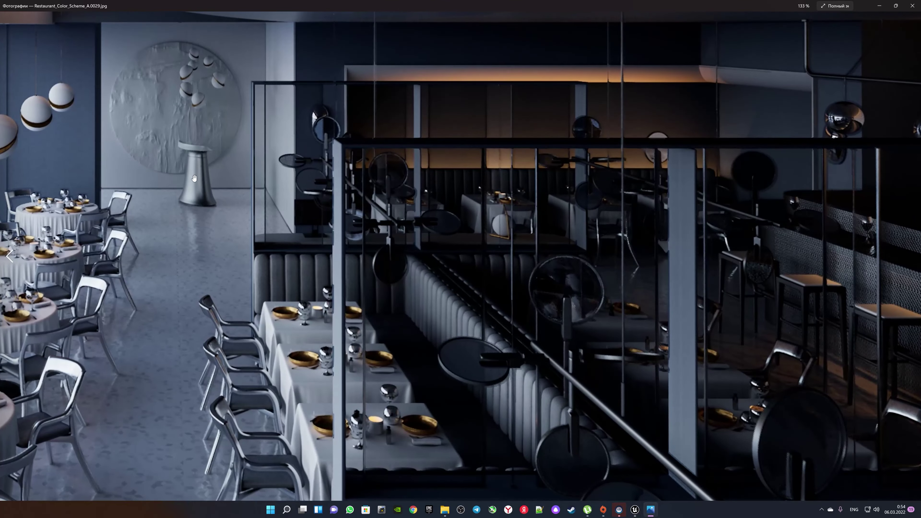
drag(300, 203, 366, 181)
scroll(361, 218, down, 2)
scroll(381, 272, down, 2)
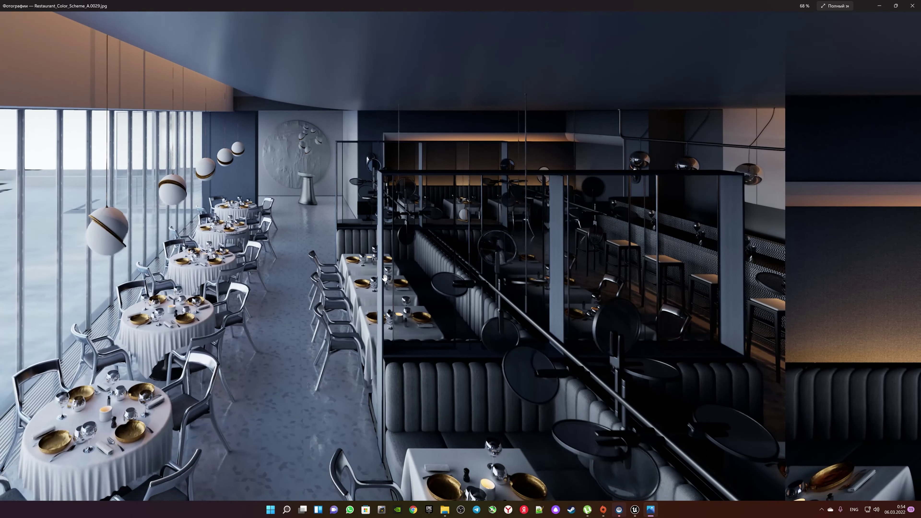
key(Escape)
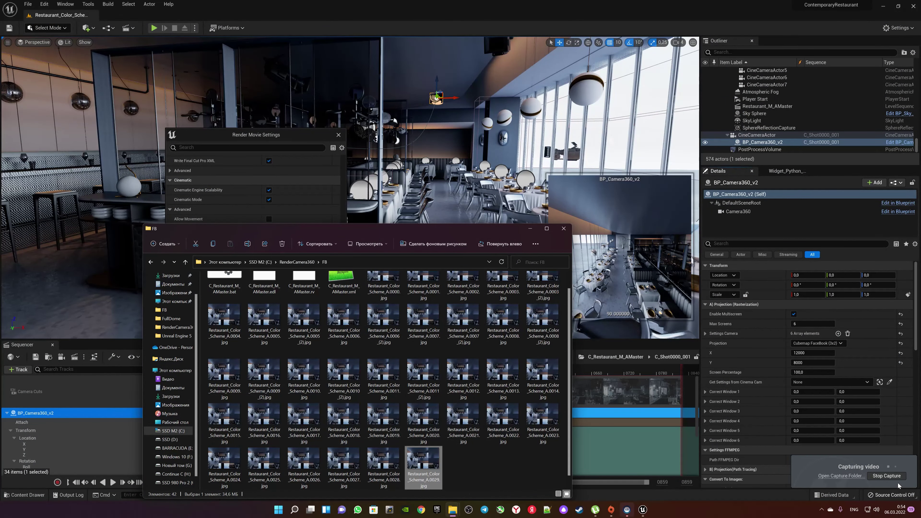
- Select all old render frames in the FB folder and delete them
click(898, 485)
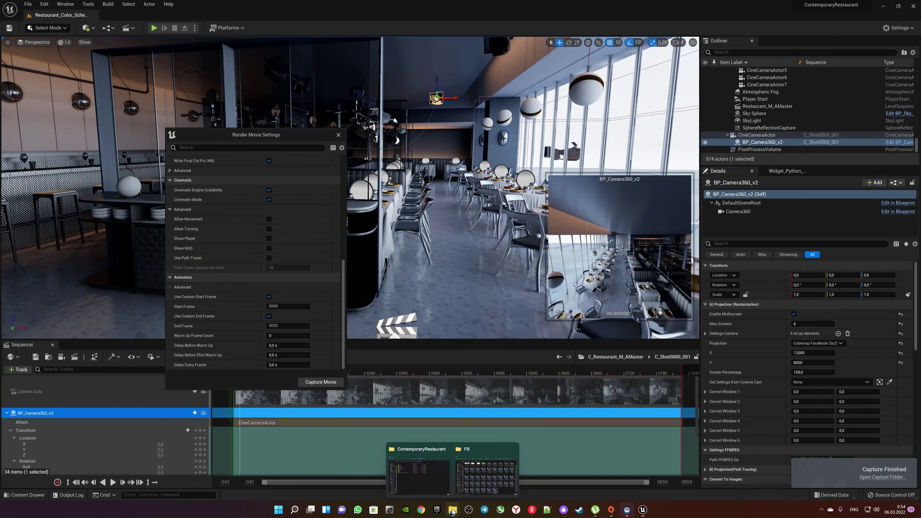
click(472, 472)
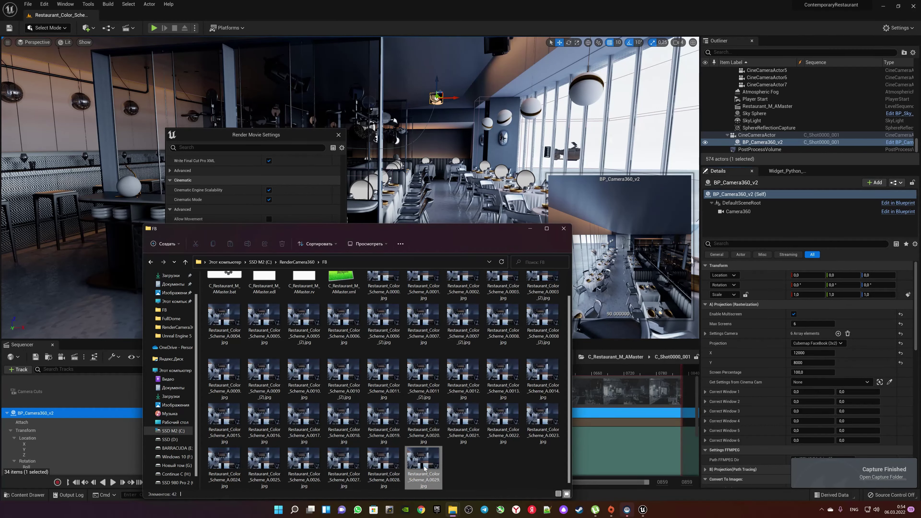
scroll(425, 468, up, 2)
scroll(199, 289, up, 1)
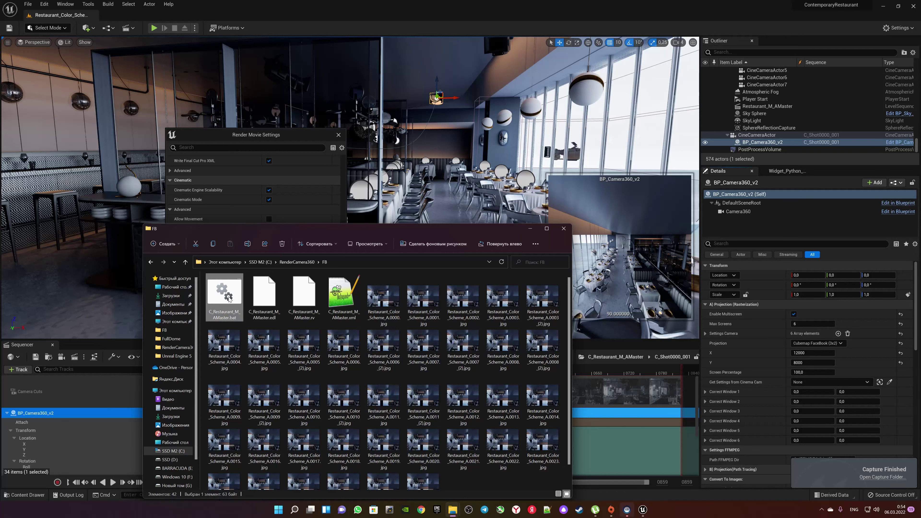
click(224, 293)
scroll(418, 456, down, 1)
key(ctrl+a)
key(Delete)
key(Return)
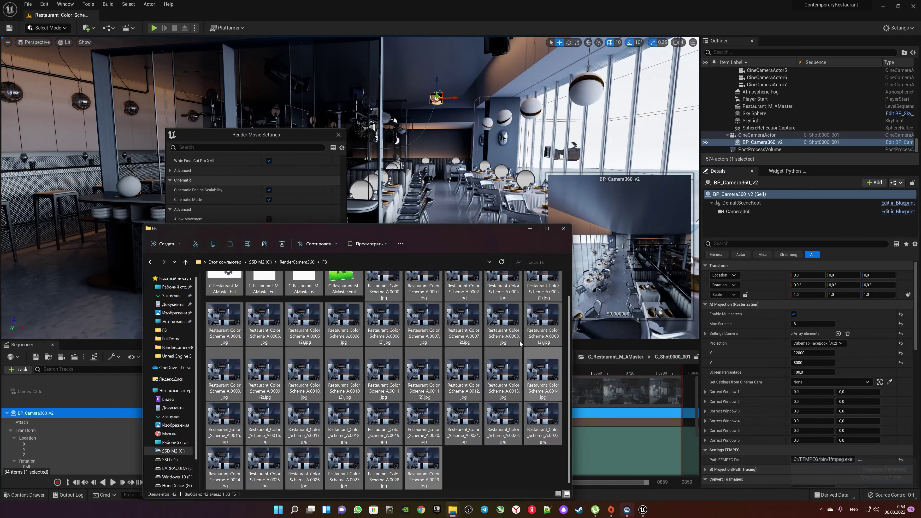
- Start a fresh Capture Movie and bring the FB folder back up
drag(302, 134, 283, 128)
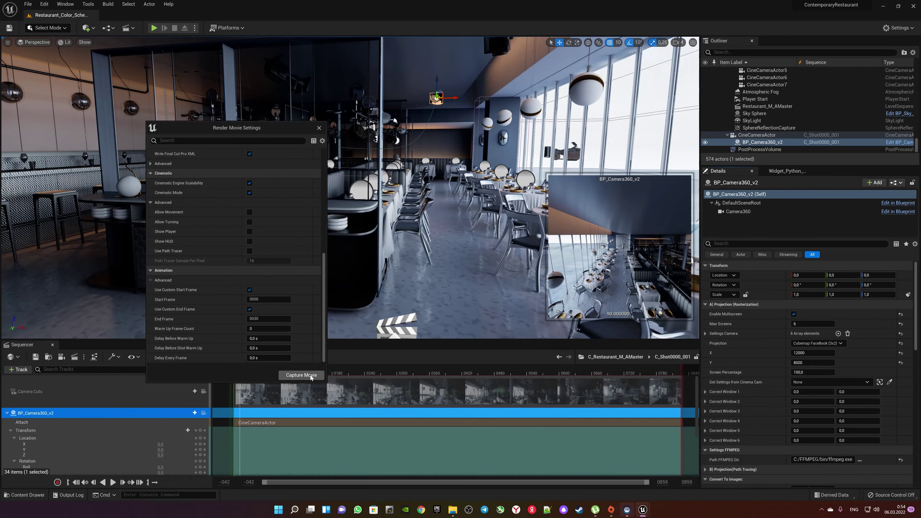
click(302, 375)
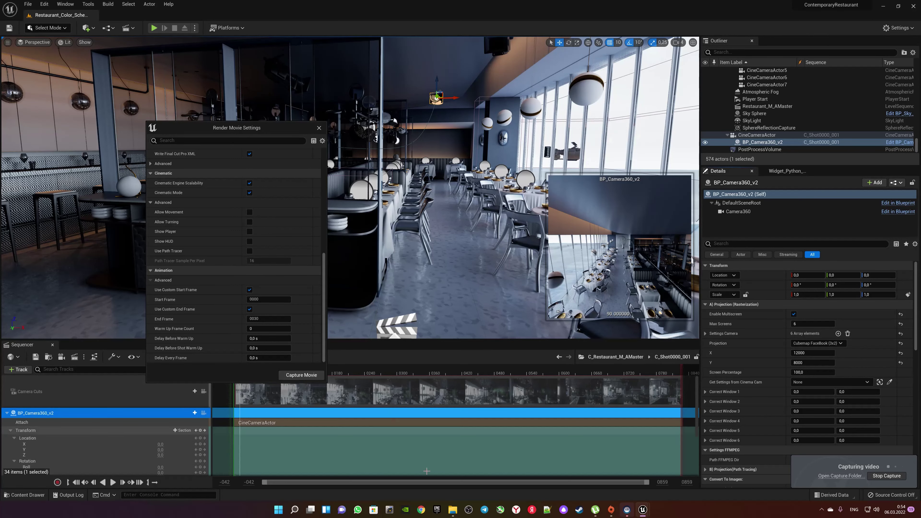
mouse_move(453, 510)
click(481, 478)
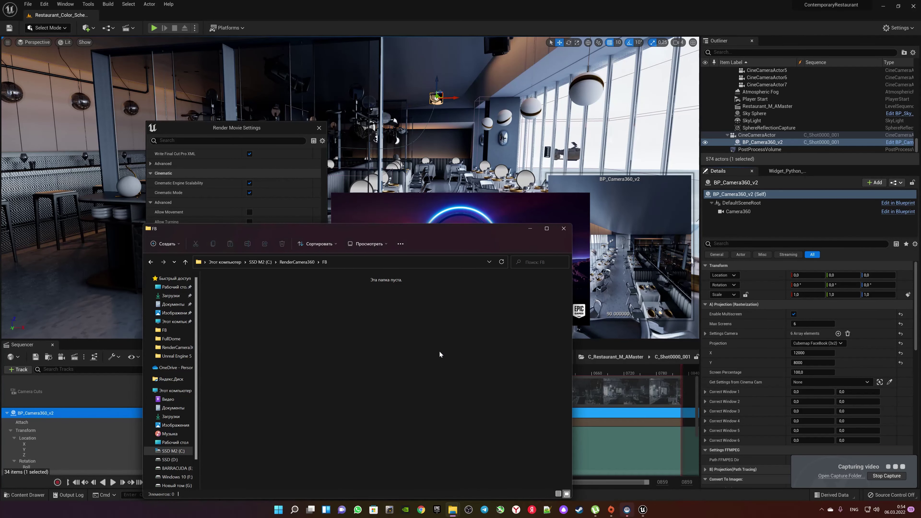
- Show the FB folder in Details view and check frame 0007's resolution in Properties
click(387, 245)
click(356, 318)
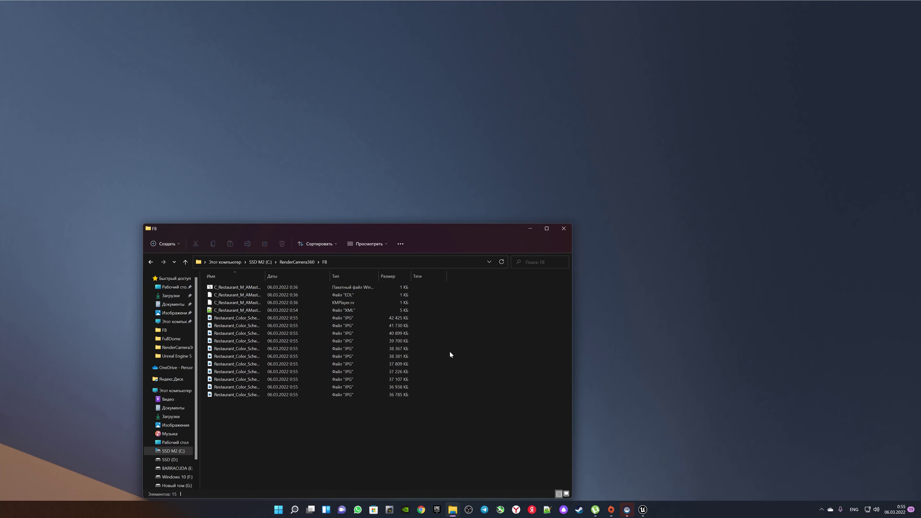
right_click(300, 371)
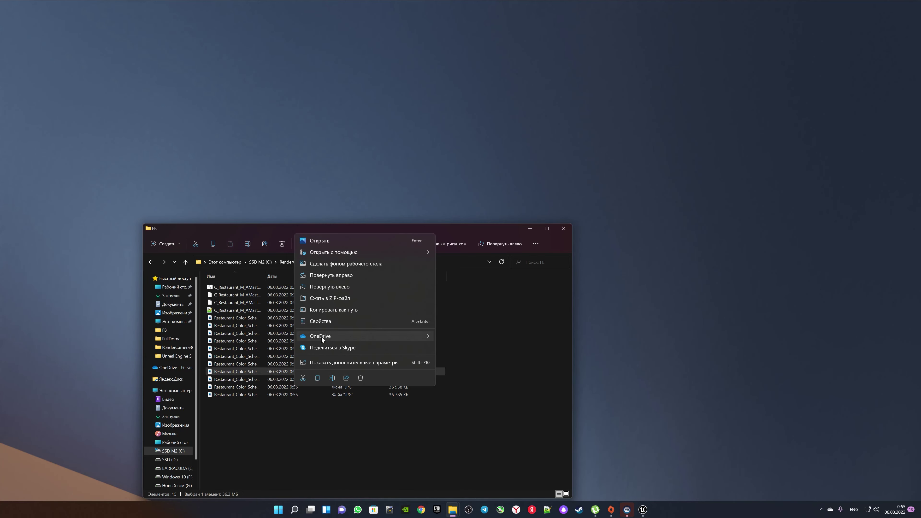
click(323, 322)
click(357, 328)
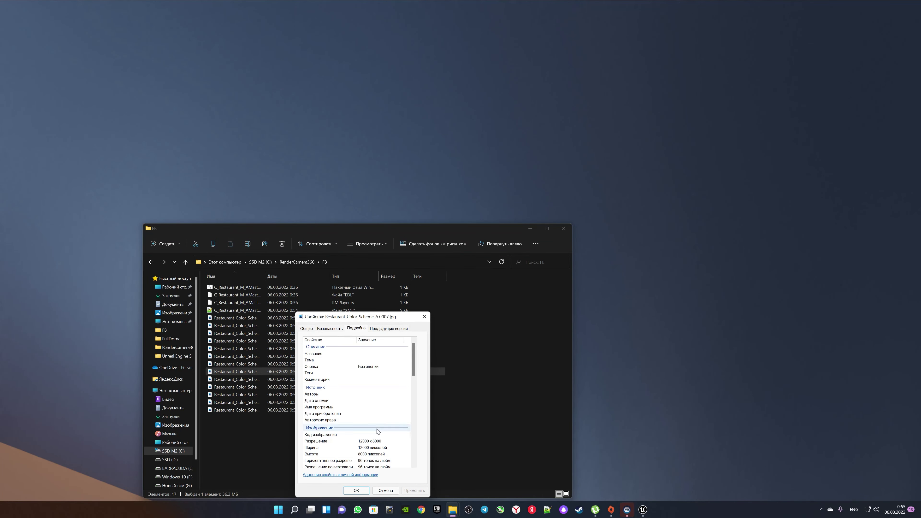
click(374, 441)
click(423, 317)
- Widen the Name column to show the full frame file names
click(475, 359)
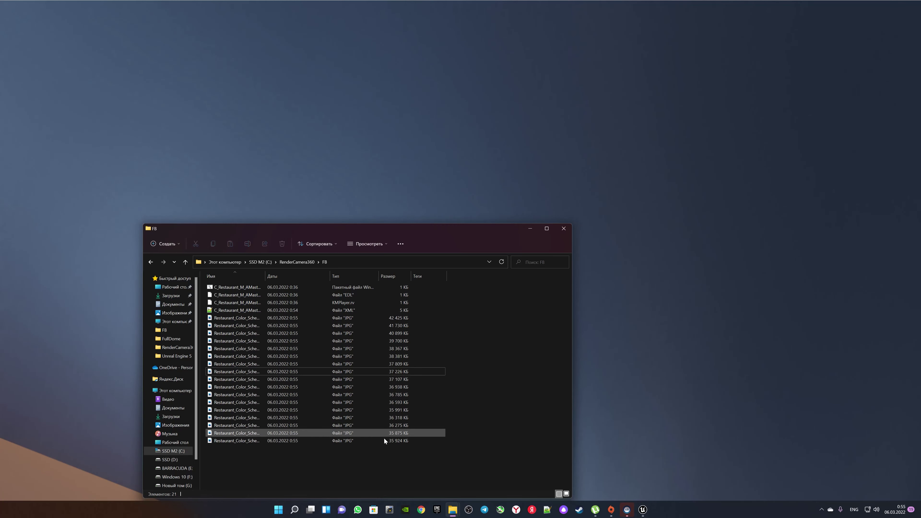
mouse_move(265, 277)
mouse_down()
mouse_move(314, 283)
mouse_move(302, 283)
mouse_up()
mouse_move(643, 510)
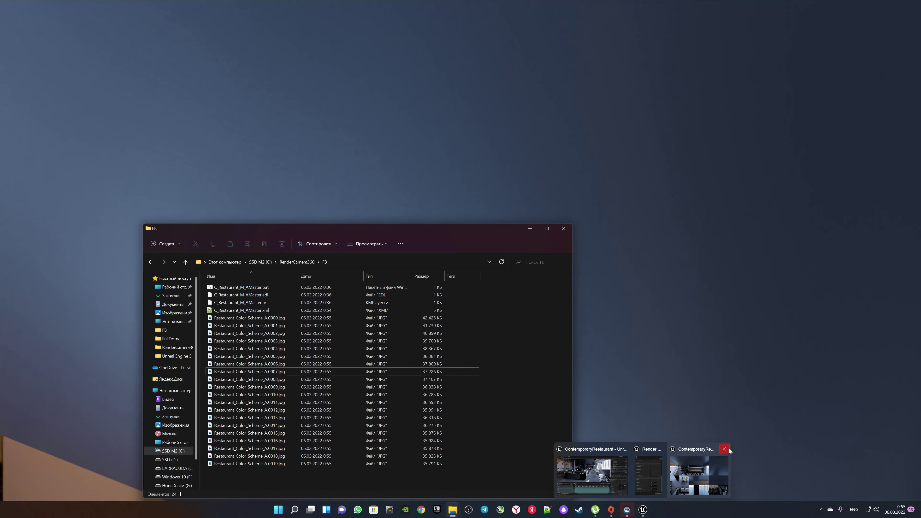
- Open frame 0015 in Photos, step through to latest frame 0021, then close Photos
click(293, 386)
double_click(286, 432)
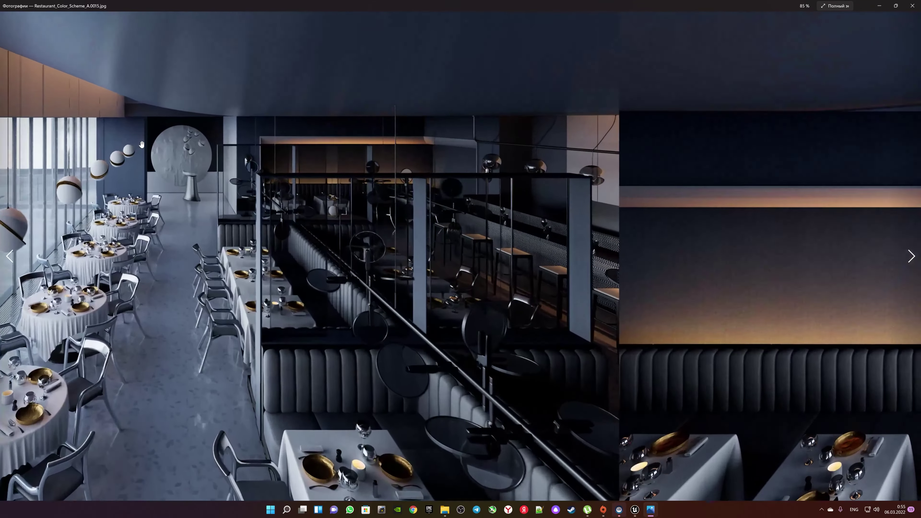
scroll(422, 270, up, 3)
scroll(417, 281, down, 3)
key(Right)
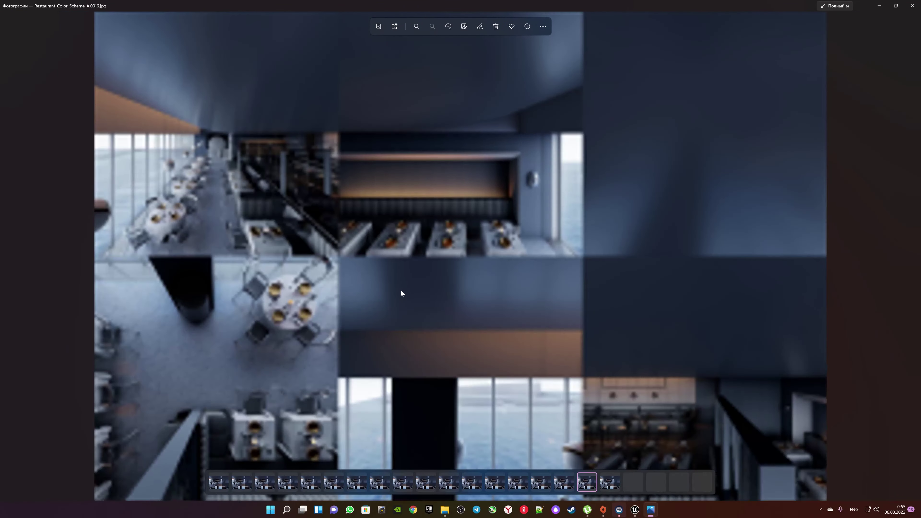
key(End)
scroll(196, 182, up, 1)
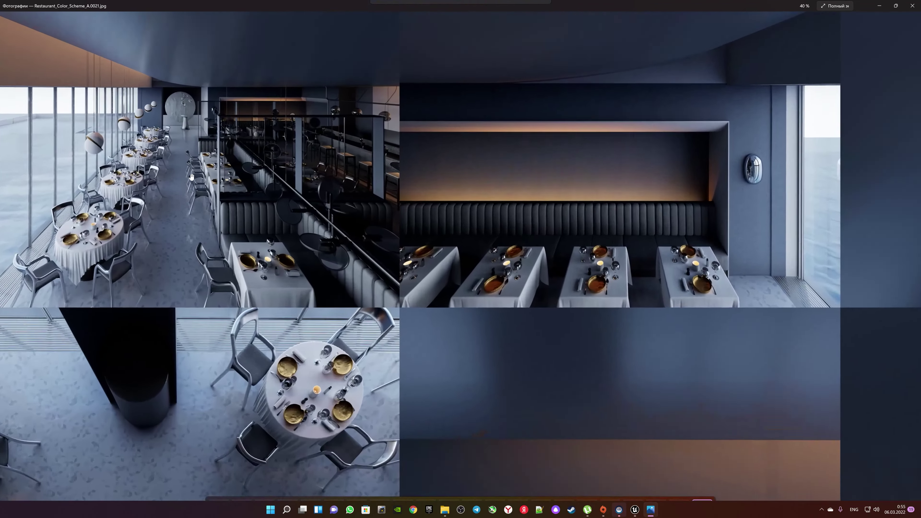
scroll(192, 177, up, 5)
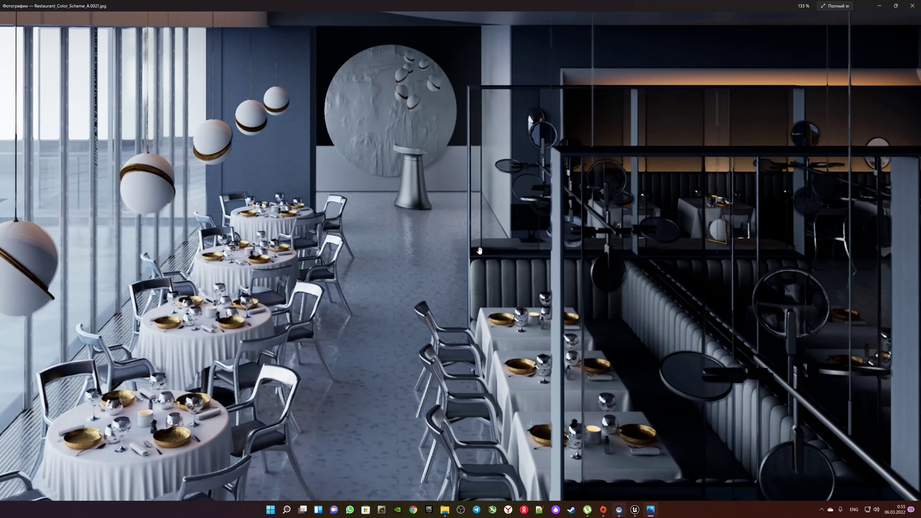
key(alt+F4)
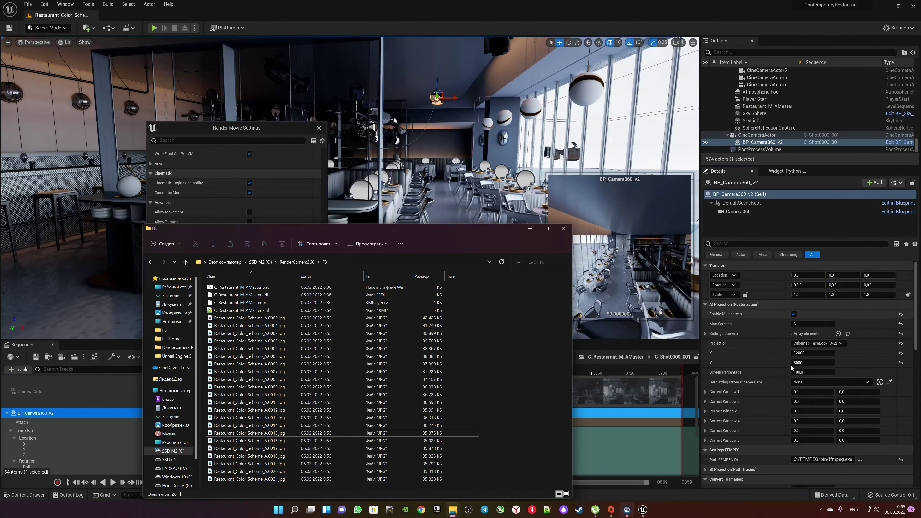
- Set Input Sequence to C:\RenderCamera360\FB\Restaurant_Color_Scheme_A.0000.jpg
scroll(756, 343, down, 2)
scroll(756, 344, down, 3)
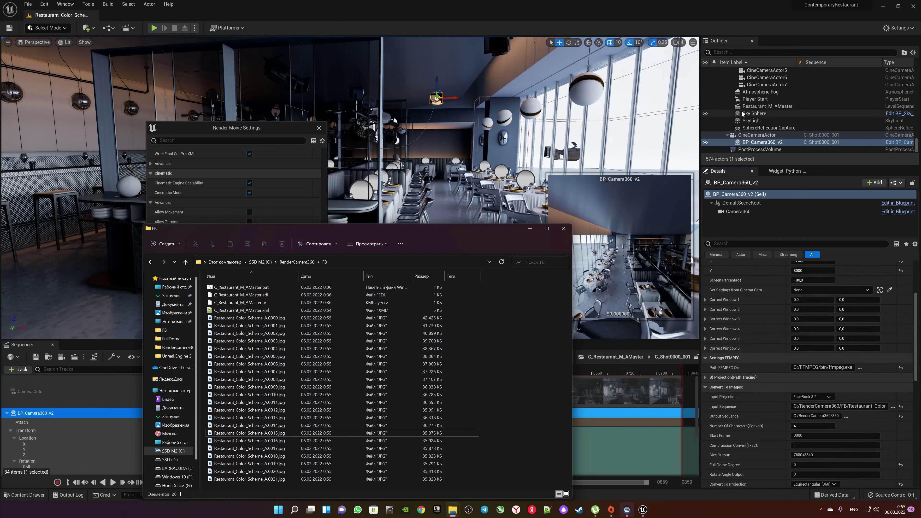
scroll(765, 369, down, 2)
scroll(747, 364, down, 1)
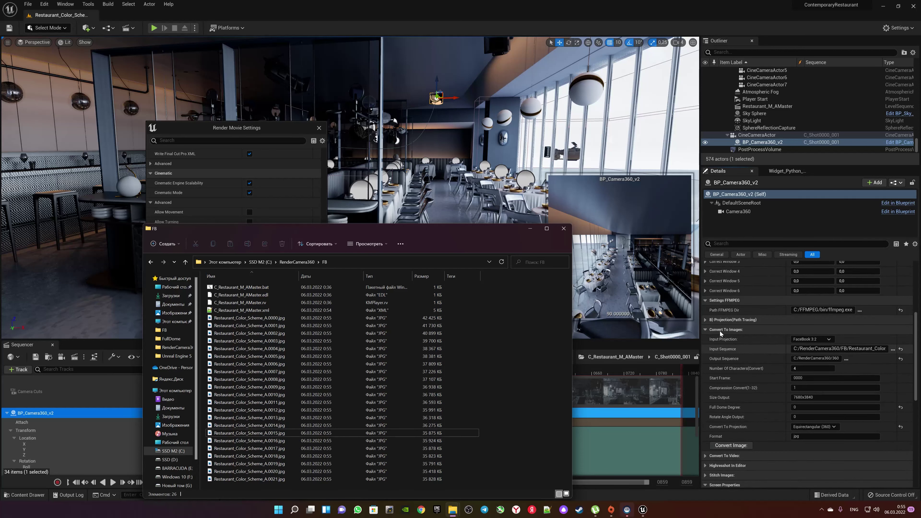
click(893, 350)
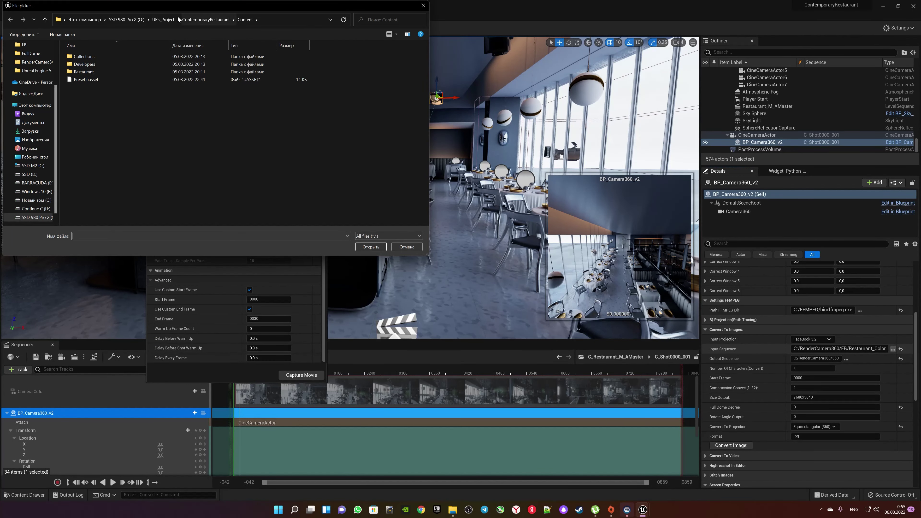
click(84, 20)
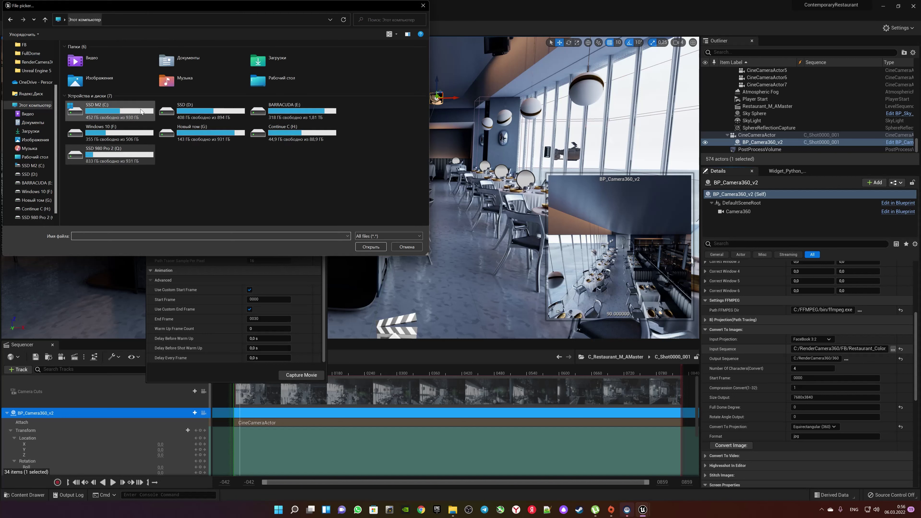
double_click(136, 114)
double_click(99, 125)
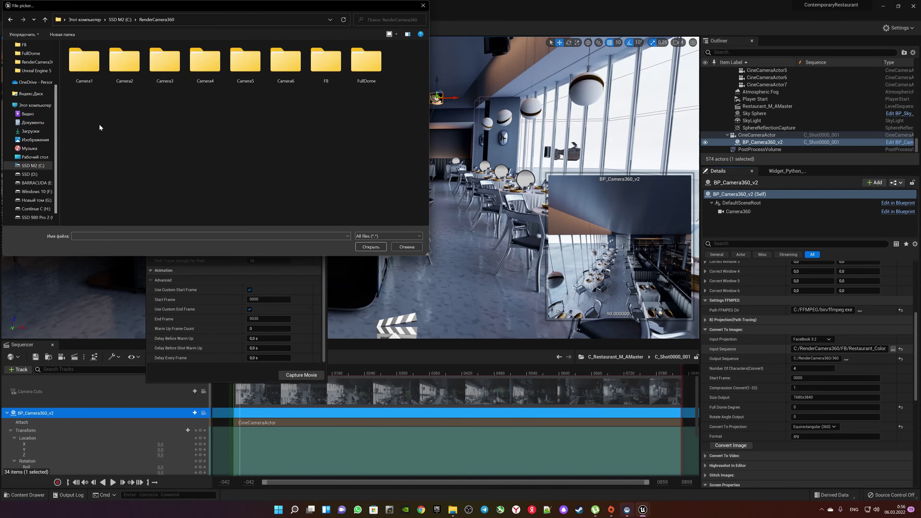
double_click(326, 62)
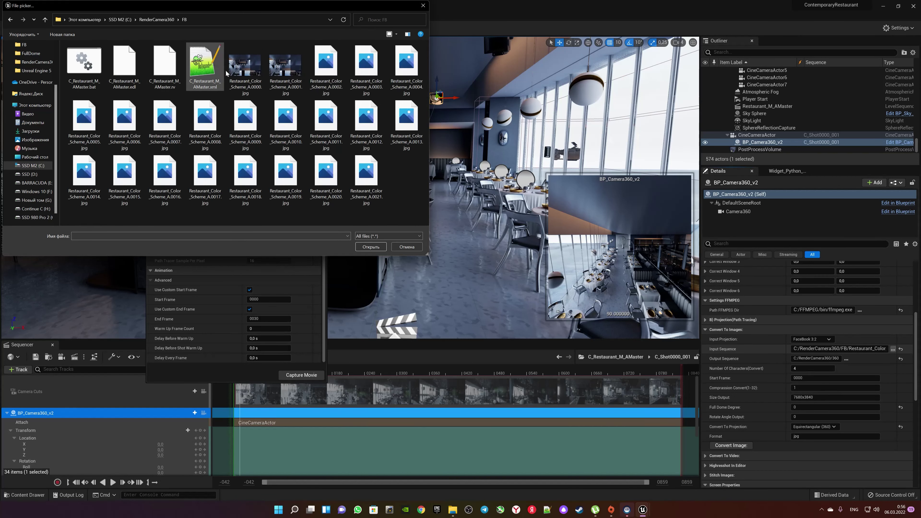
click(256, 70)
click(370, 247)
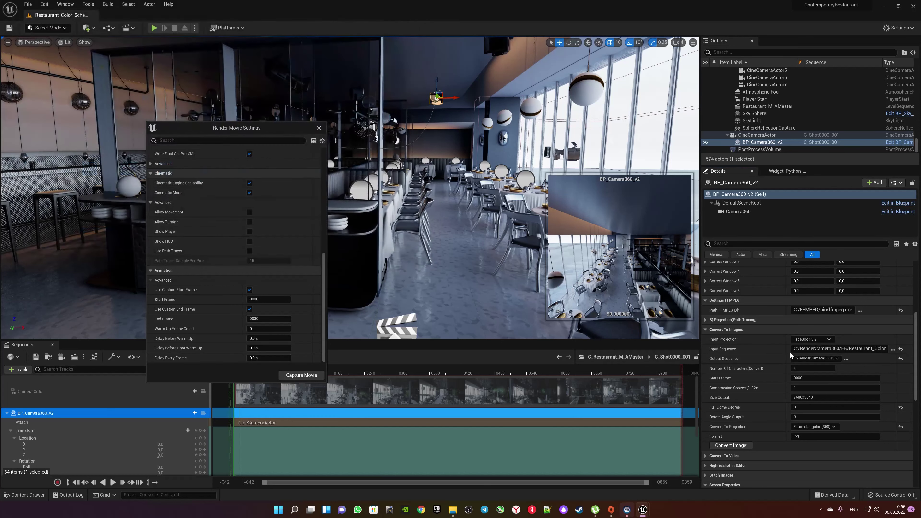
- In the output folder chooser, create a new folder named 360 inside C:\RenderCamera360
click(846, 359)
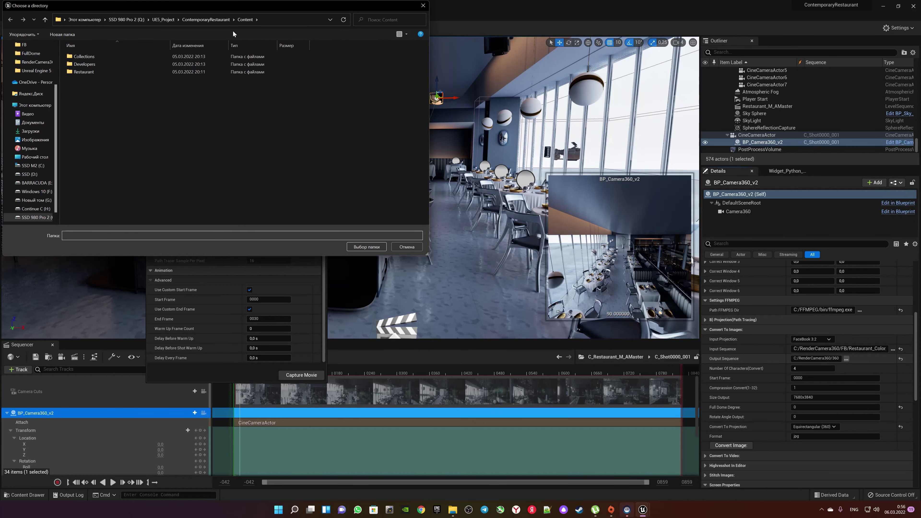
click(85, 19)
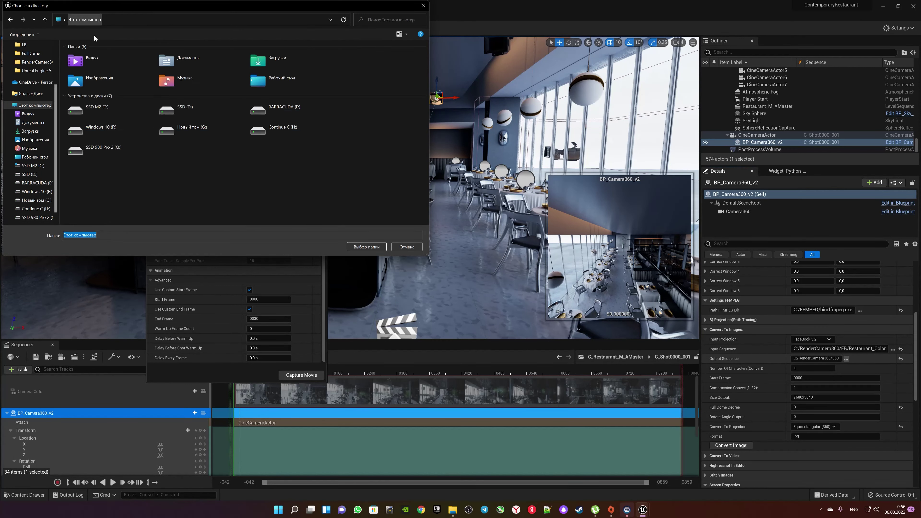
double_click(129, 112)
double_click(95, 127)
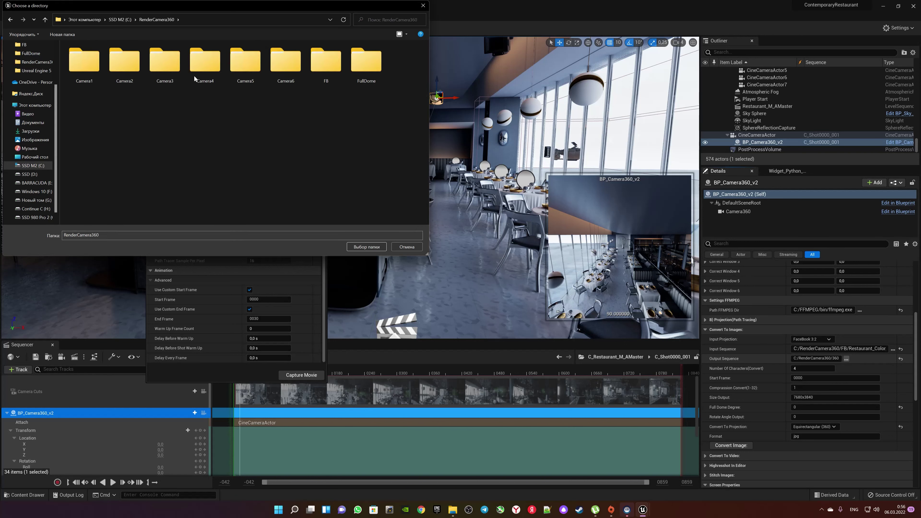
click(368, 64)
right_click(371, 102)
mouse_move(411, 182)
click(490, 182)
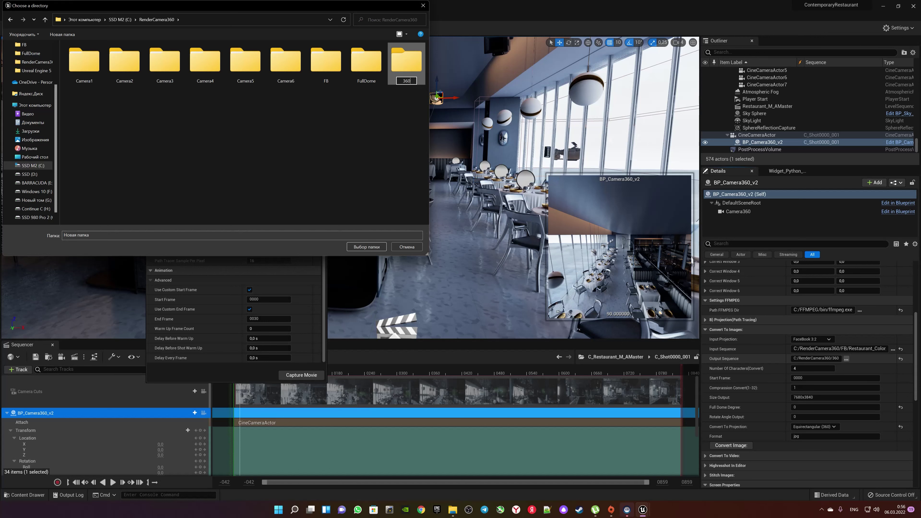
key(Return)
key(Return)
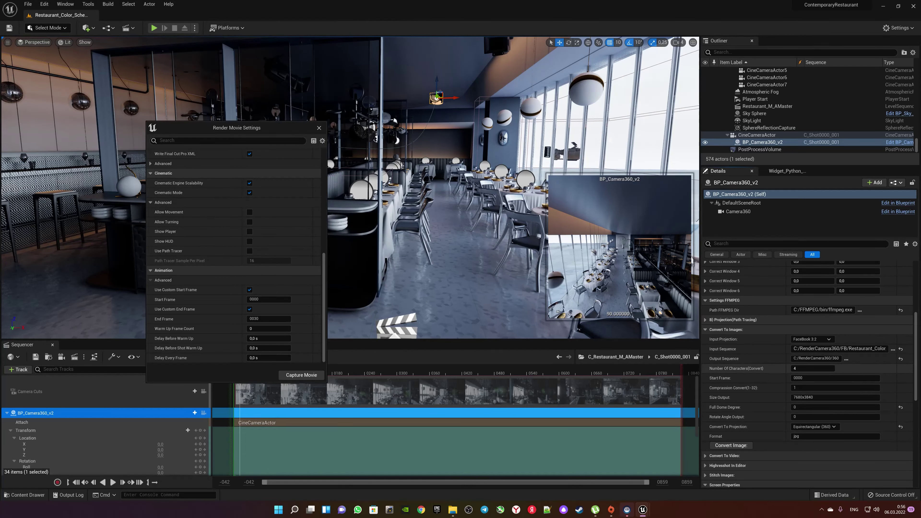
- Check the Input Sequence path and run Convert Image to equirectangular JPGs
click(879, 348)
click(879, 349)
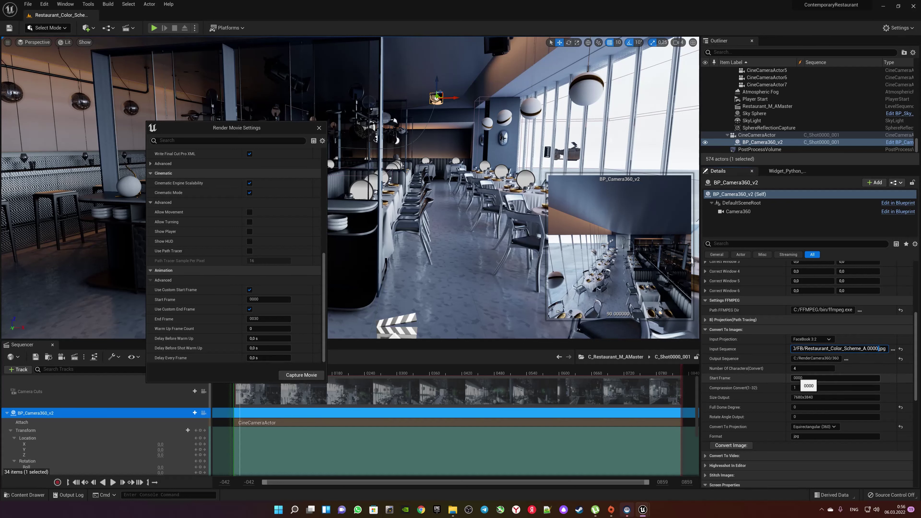
click(736, 446)
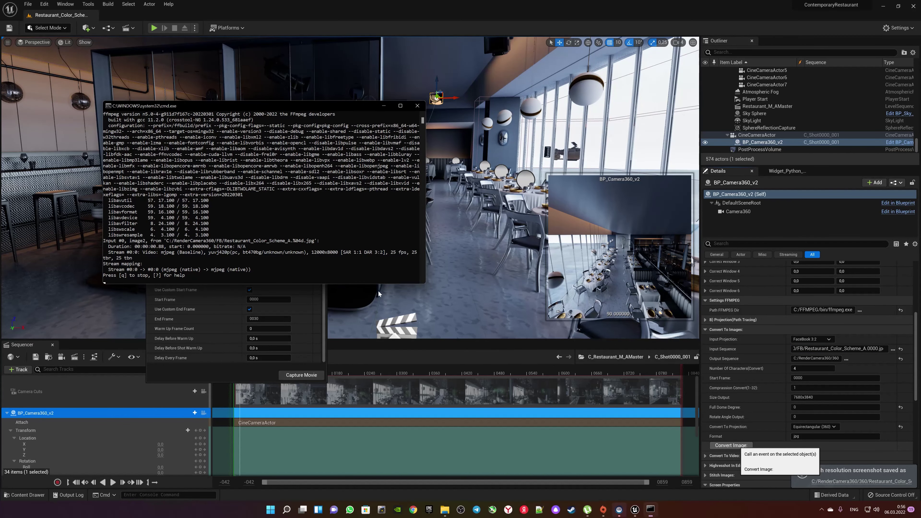
- Open the 360 output folder and view converted frame 0001 in Photos
mouse_move(443, 511)
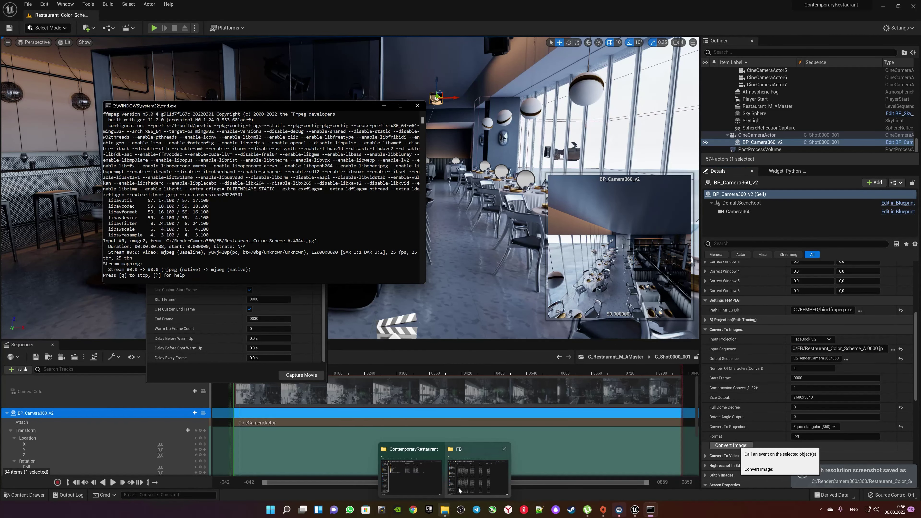
click(460, 490)
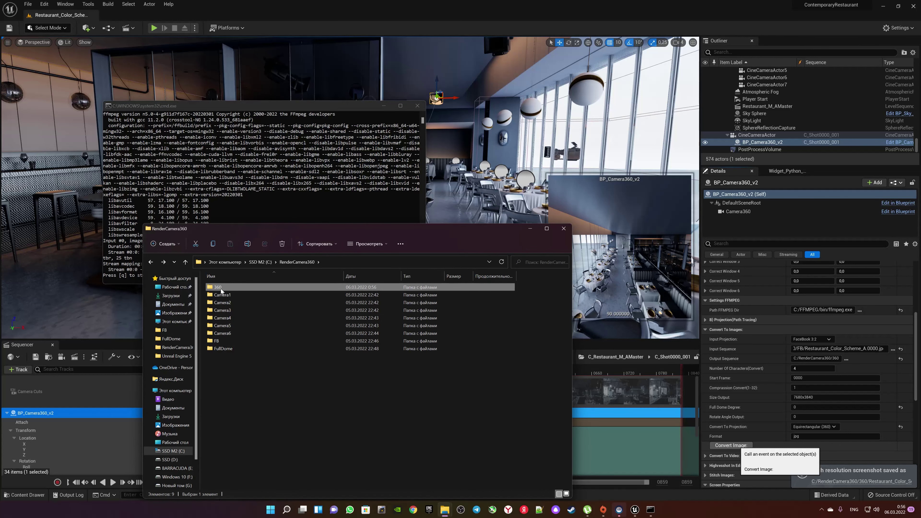
double_click(235, 286)
drag(265, 227, 407, 281)
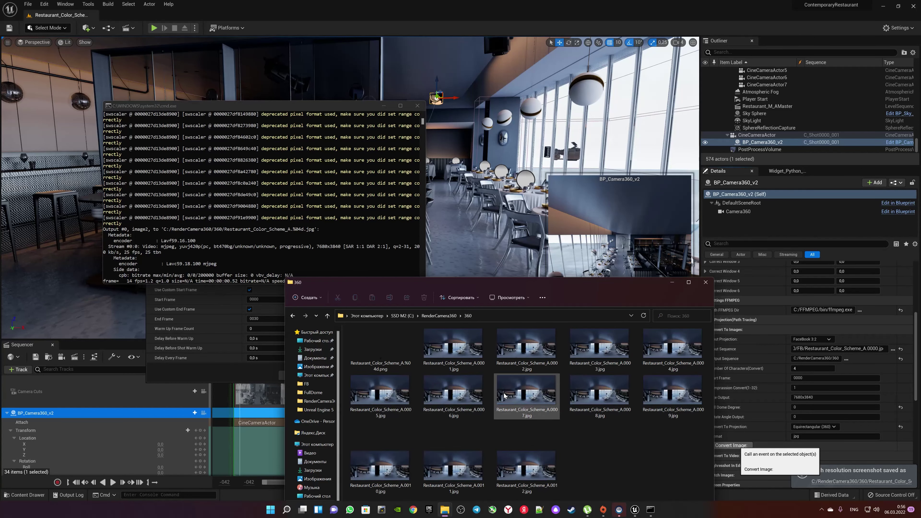
double_click(470, 347)
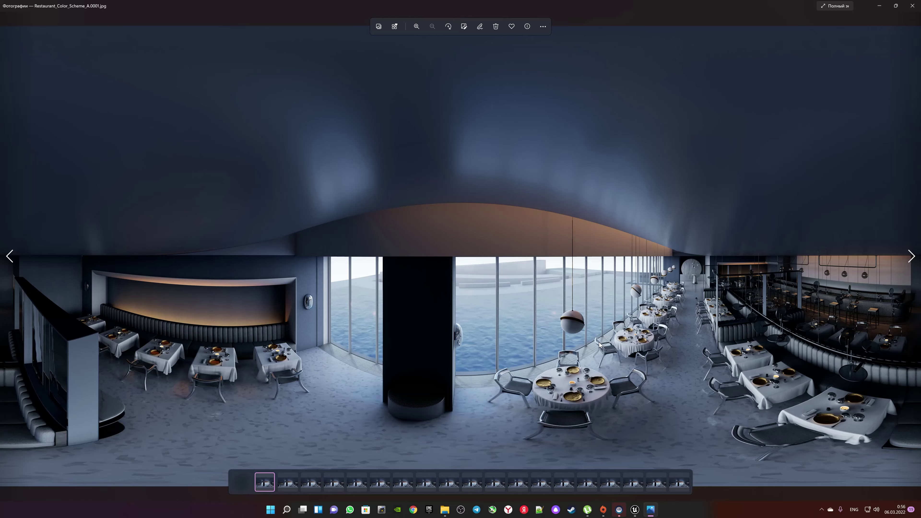
- Step back and forth through the converted restaurant frames up to 0020, then close Photos
key(Right)
key(Right)
key(Right)
key(Right)
key(Right)
key(Right)
key(Right)
key(Right)
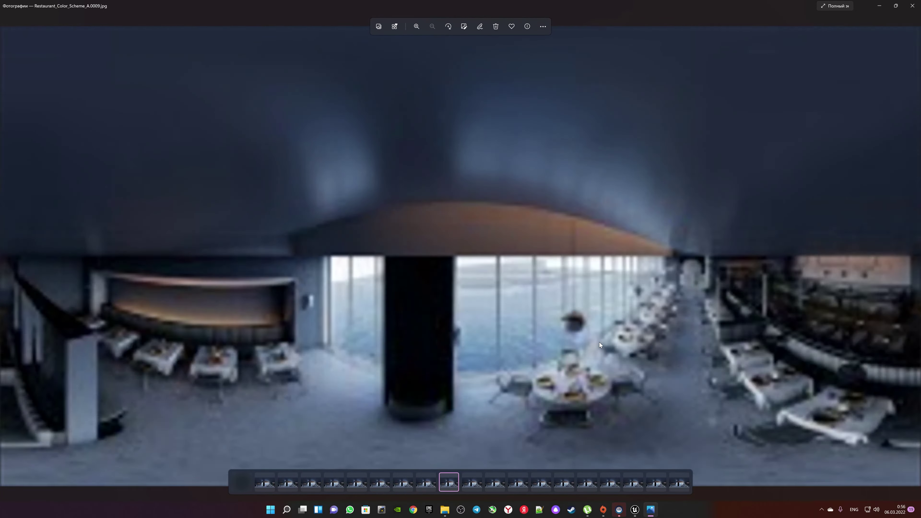
key(Right)
key(Right)
key(Right)
key(Right)
key(Right)
key(Right)
key(Right)
key(Right)
key(Right)
key(Right)
key(Left)
key(Left)
key(Left)
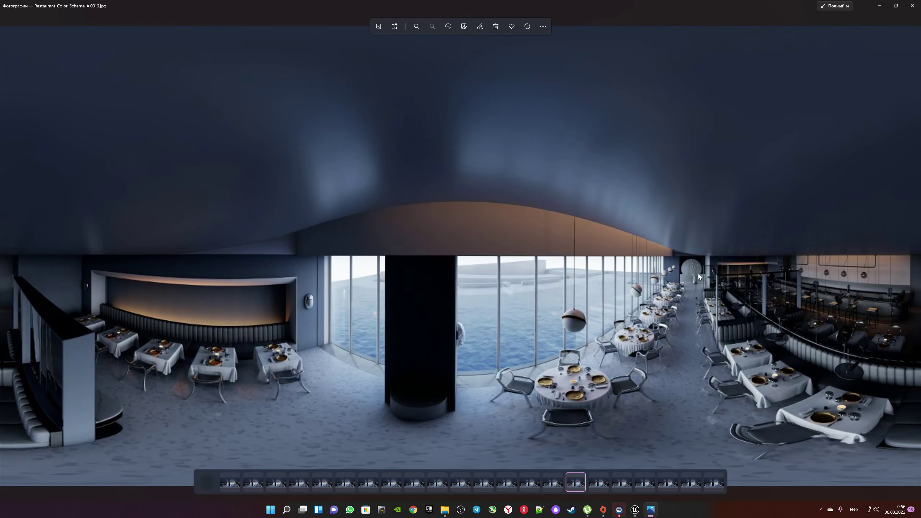
key(Right)
key(Right)
key(Right)
key(Right)
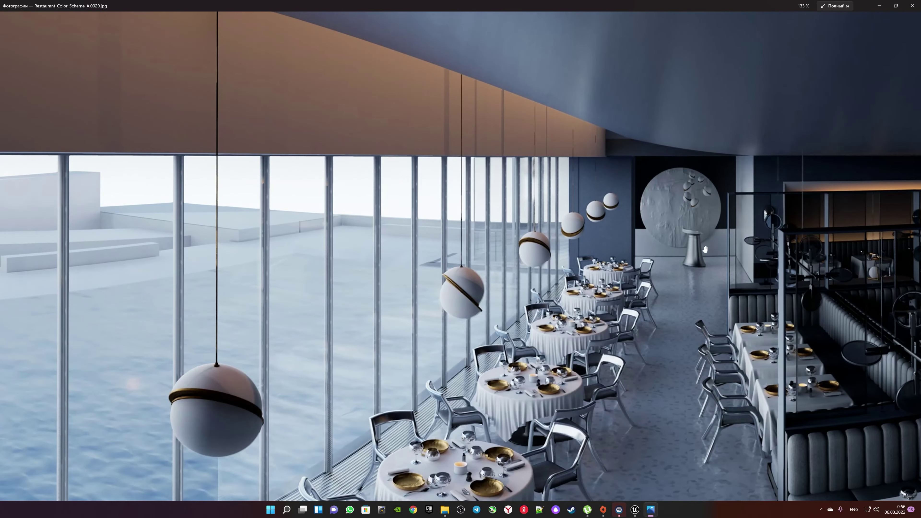
key(Right)
key(alt+F4)
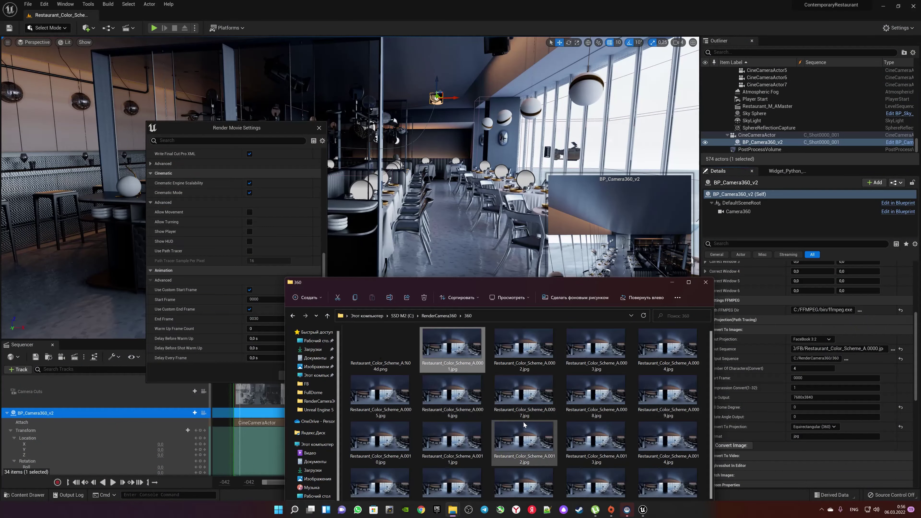
- Reopen a panorama frame in Photos, move to frame 0013 and zoom in and out
double_click(472, 353)
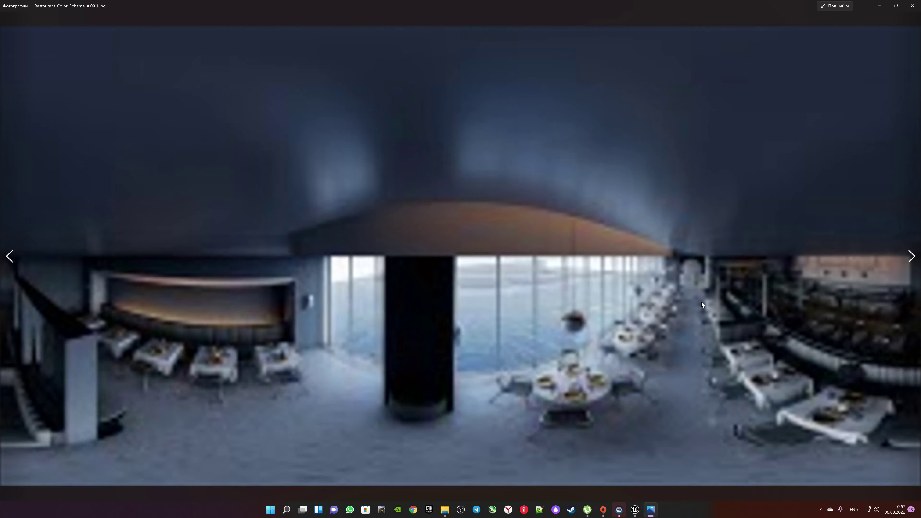
key(Right)
key(Right)
key(Right)
ctrl+scroll(716, 297, up, 3)
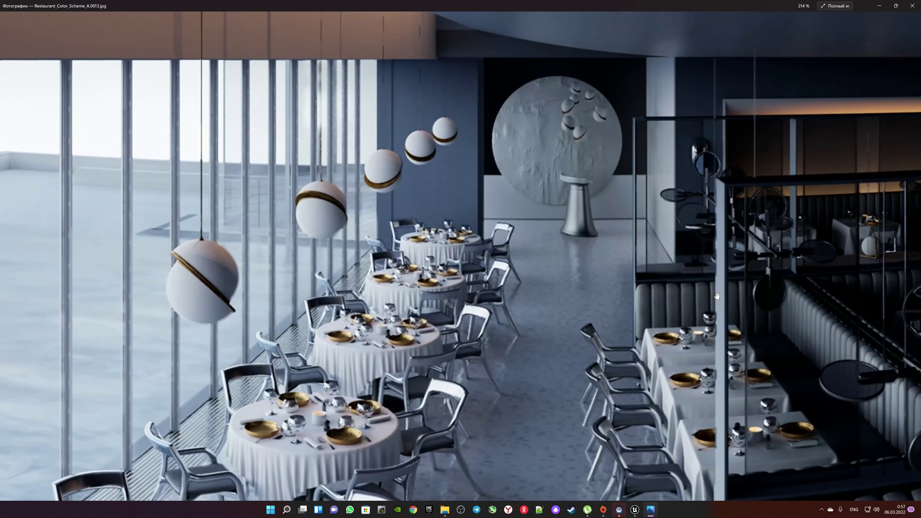
ctrl+scroll(717, 296, down, 2)
ctrl+scroll(515, 174, up, 2)
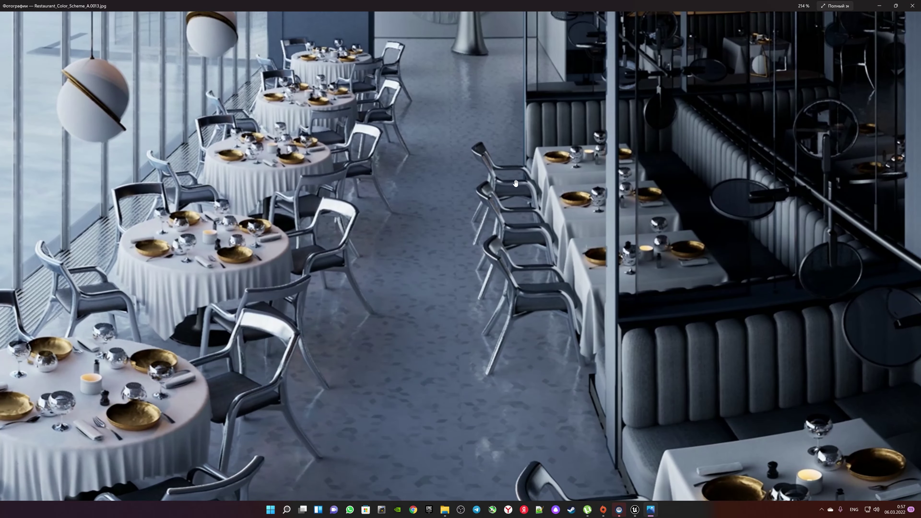
ctrl+scroll(534, 261, down, 1)
ctrl+scroll(534, 261, down, 2)
ctrl+scroll(541, 290, up, 1)
ctrl+scroll(551, 327, down, 3)
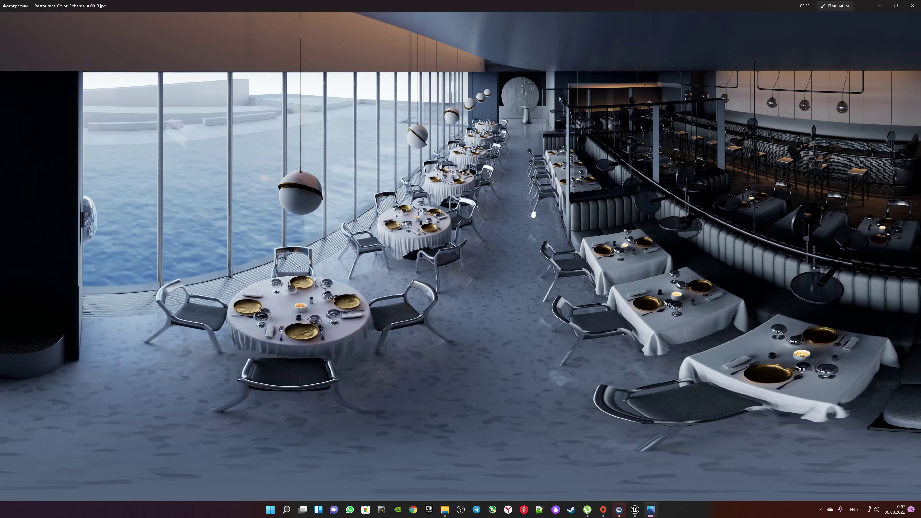
- Pan frame 0013 to show the ceiling, then zoom back out to the whole image
drag(536, 171, 419, 260)
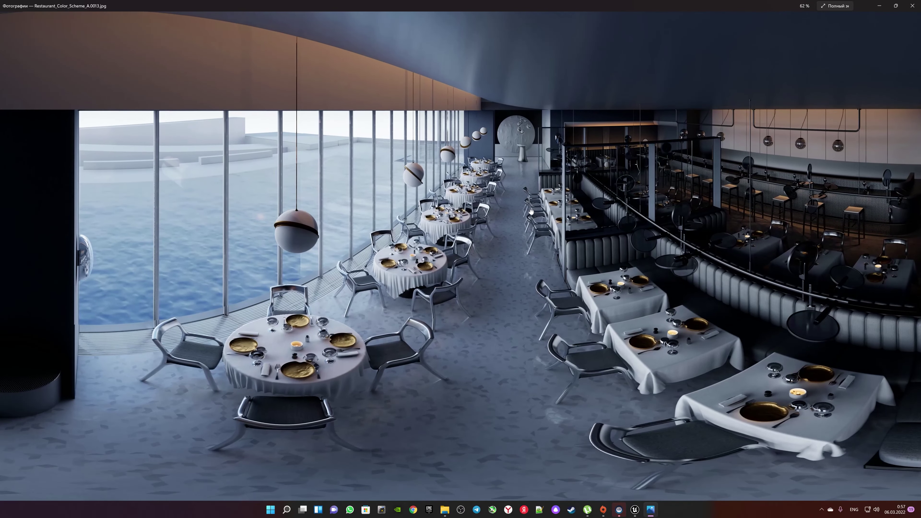
ctrl+scroll(418, 260, up, 2)
ctrl+scroll(453, 236, up, 3)
ctrl+scroll(487, 206, up, 3)
ctrl+scroll(517, 232, up, 3)
ctrl+scroll(517, 232, down, 3)
ctrl+scroll(528, 357, down, 2)
ctrl+scroll(530, 341, down, 2)
ctrl+scroll(529, 342, down, 2)
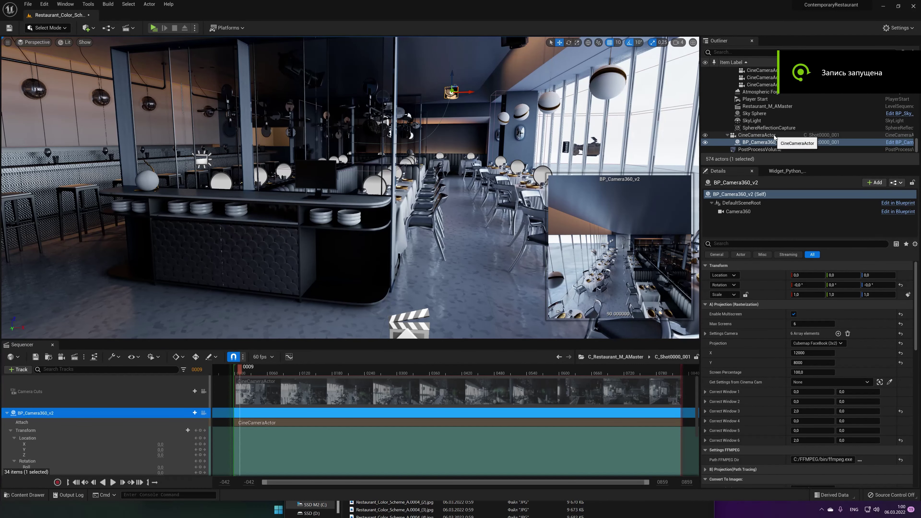
- Delete the BP_Camera360_v2 track from the sequence
click(762, 144)
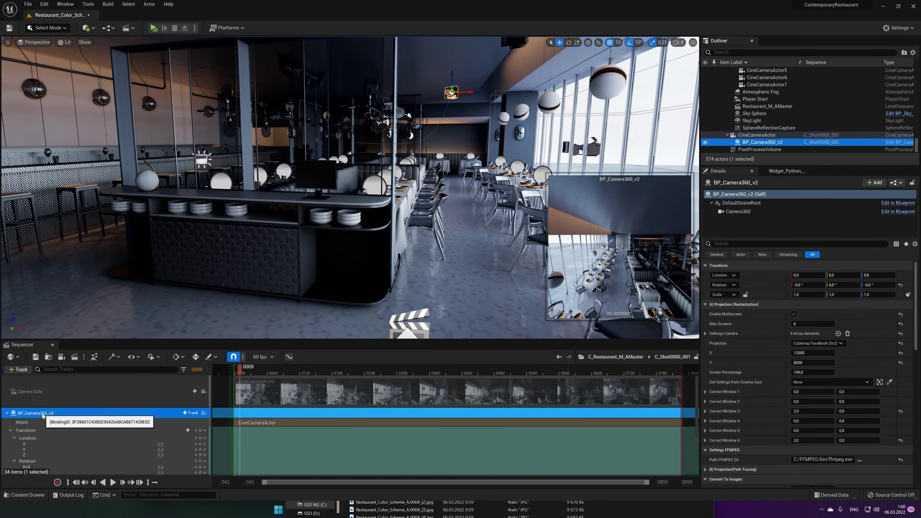
click(7, 414)
key(Delete)
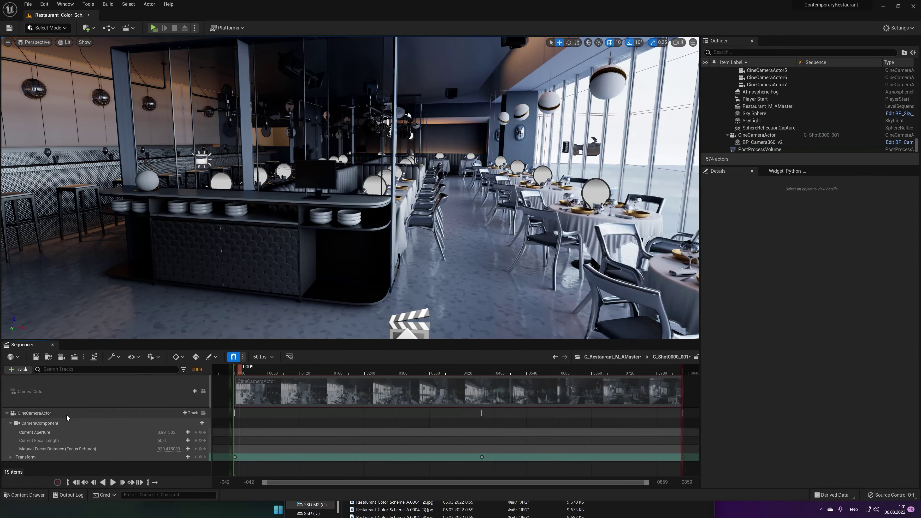
- Attach BP_Camera360_v2 to CineCameraActor and turn off Enable Multiscreen
click(761, 145)
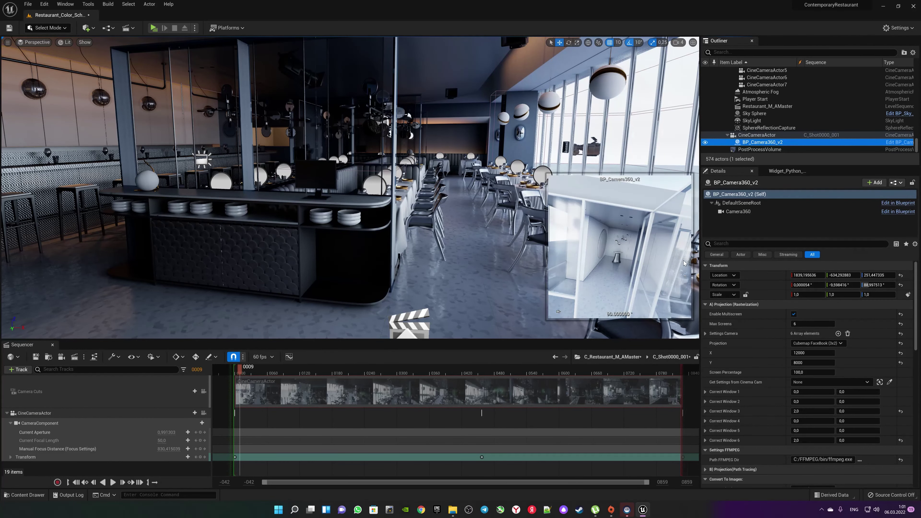
drag(762, 145, 757, 138)
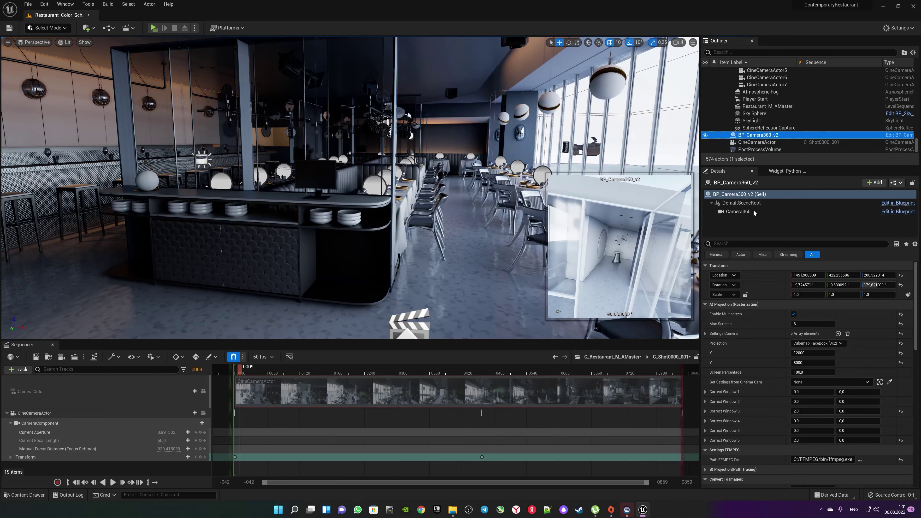
click(794, 313)
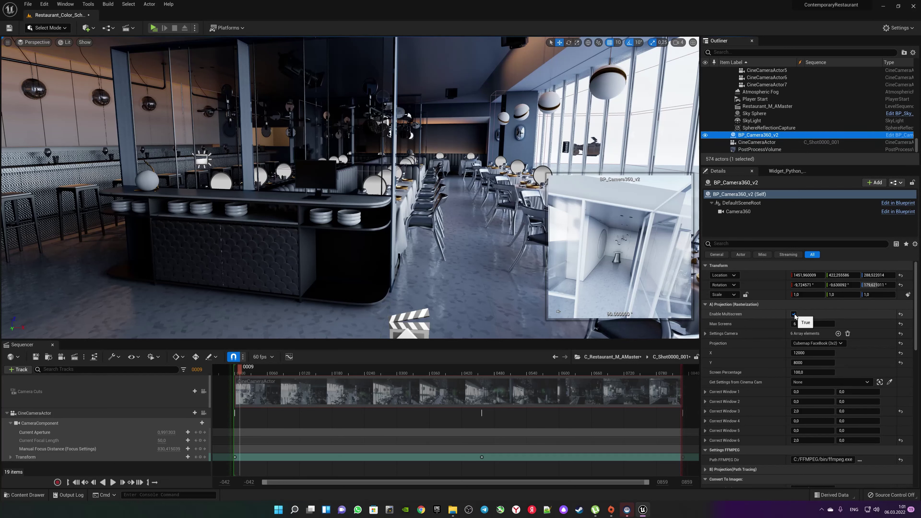
click(705, 305)
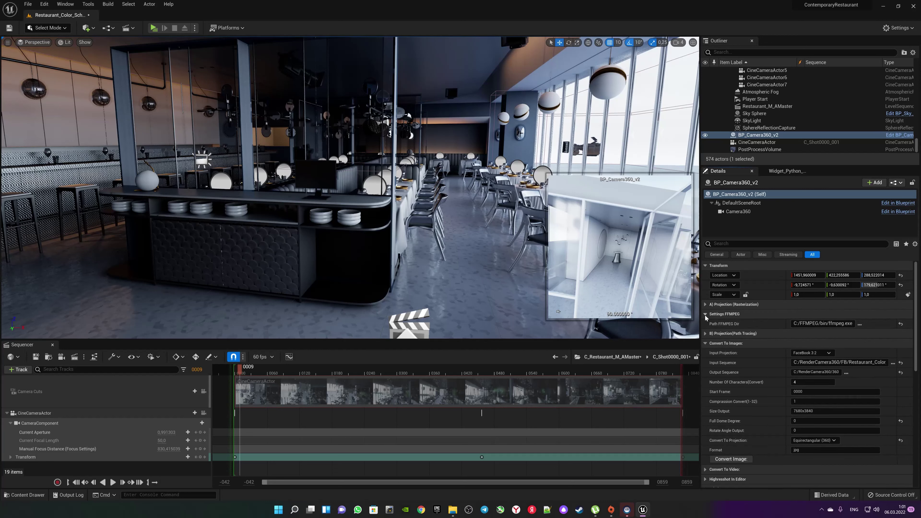
- Set the path tracing Path UE4 to Q:/Program Files/Epic Games/UE_5.0
click(705, 315)
click(705, 323)
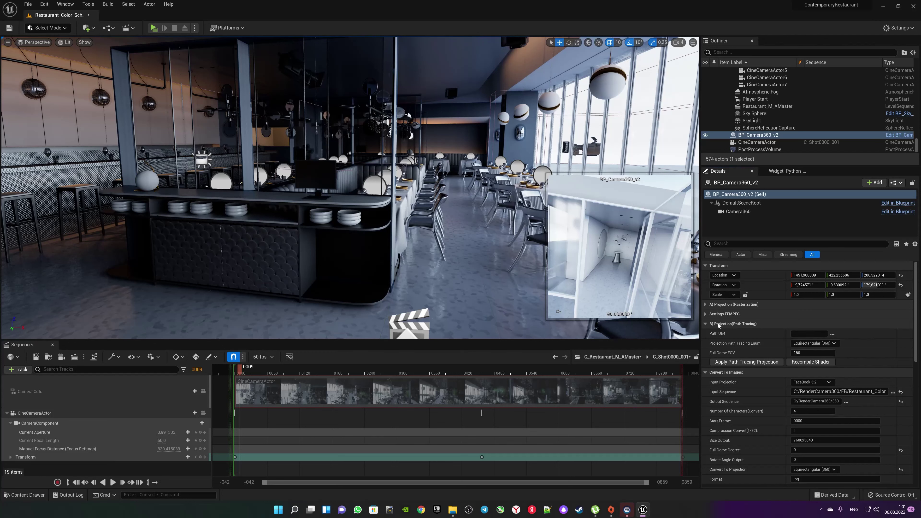
click(832, 334)
click(96, 21)
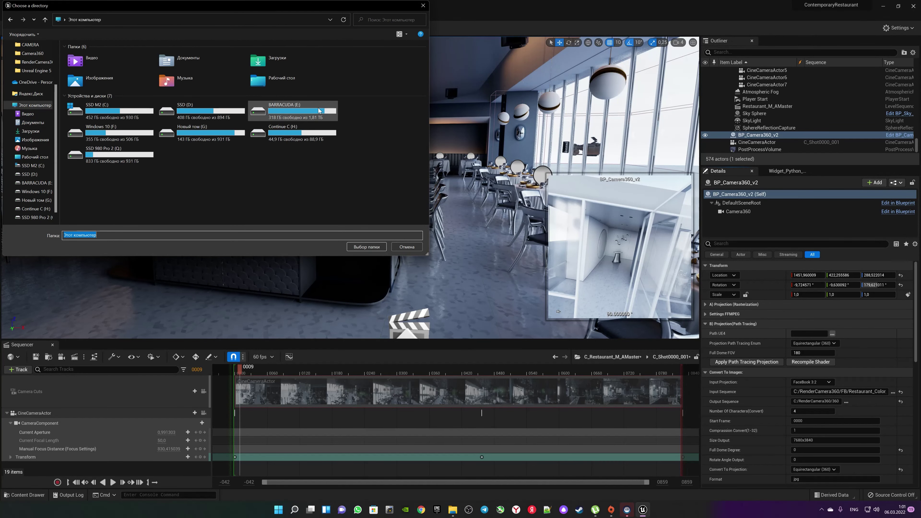
click(111, 157)
double_click(111, 157)
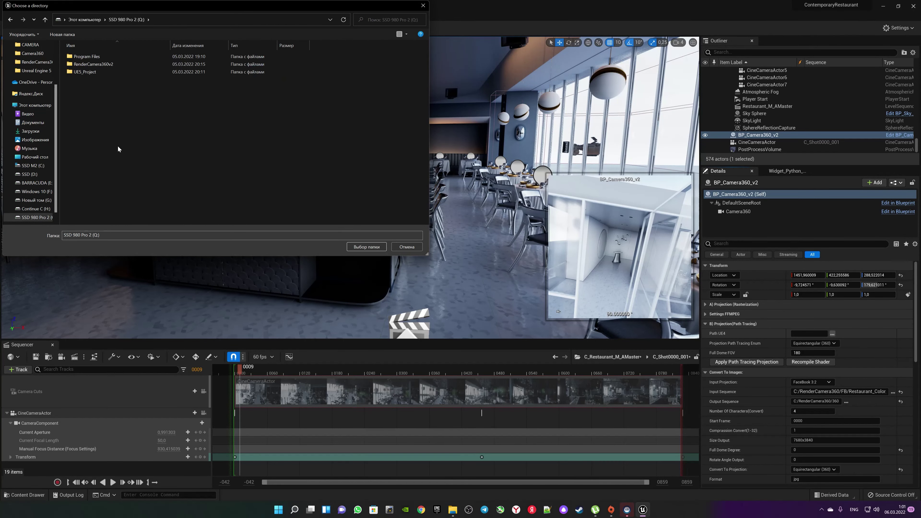
double_click(84, 64)
double_click(100, 58)
double_click(80, 64)
click(366, 247)
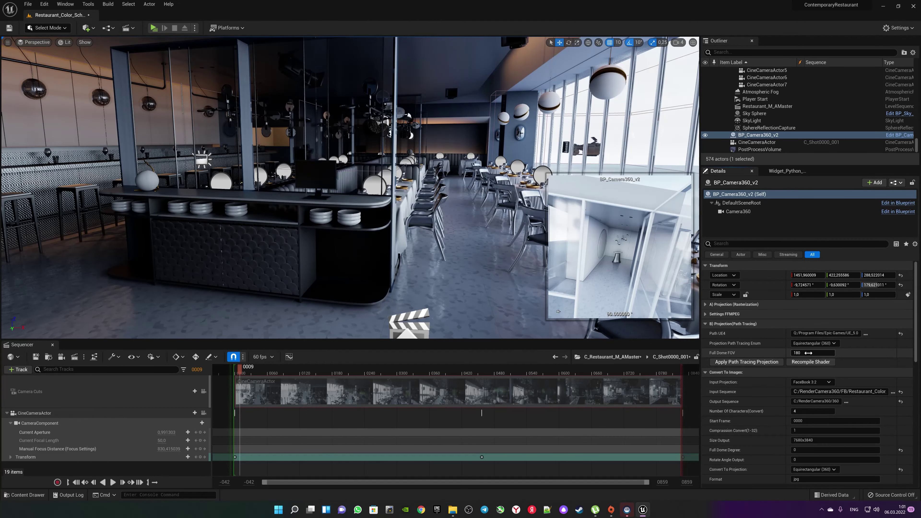
- Set the path tracing projection type to FullDome
click(815, 343)
click(812, 364)
click(812, 344)
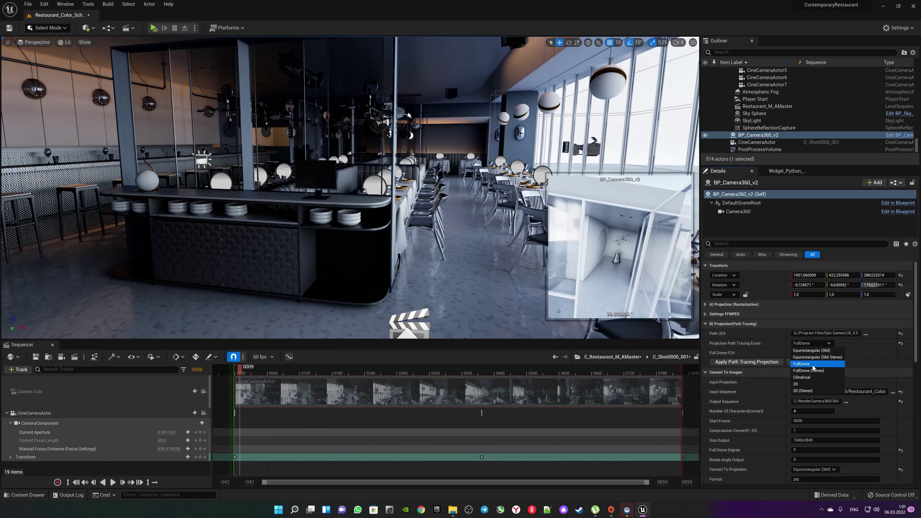
click(813, 365)
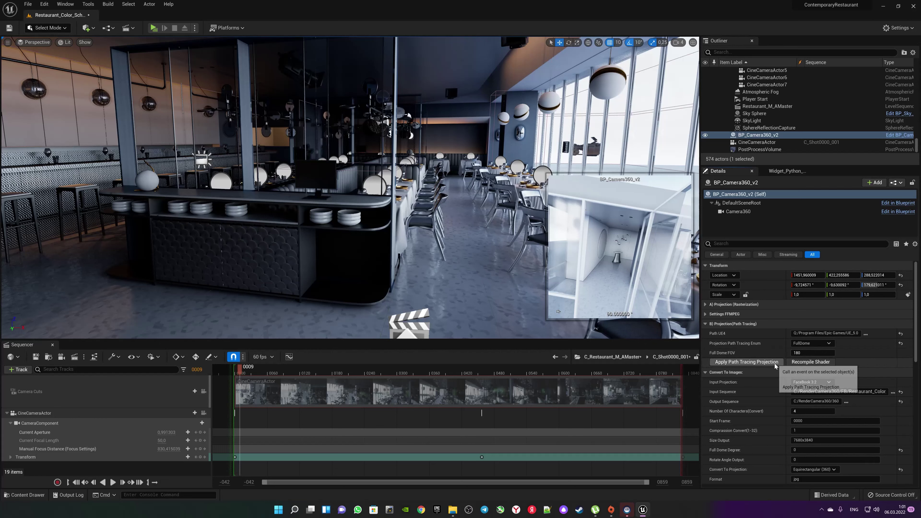
- Trigger the FullDome shader recompile, then bring up the GeForce Experience overlay with Alt+Z
click(810, 364)
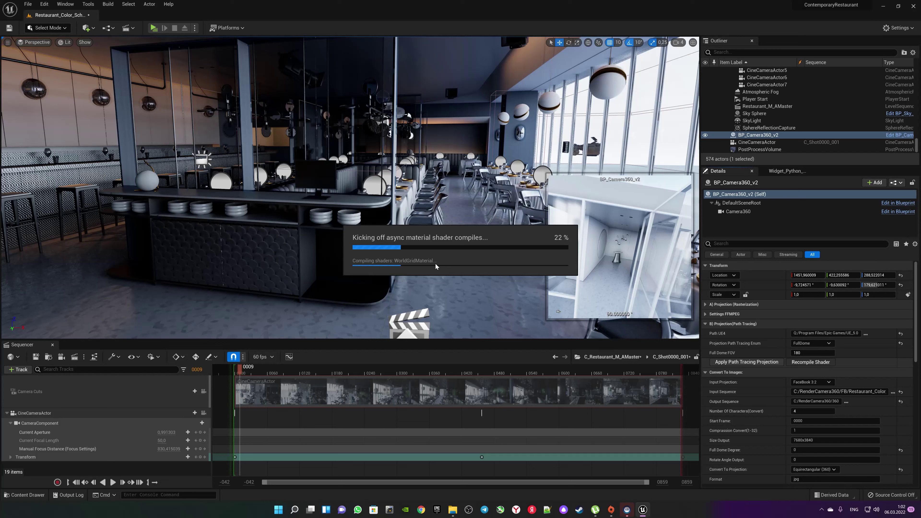
key(alt+z)
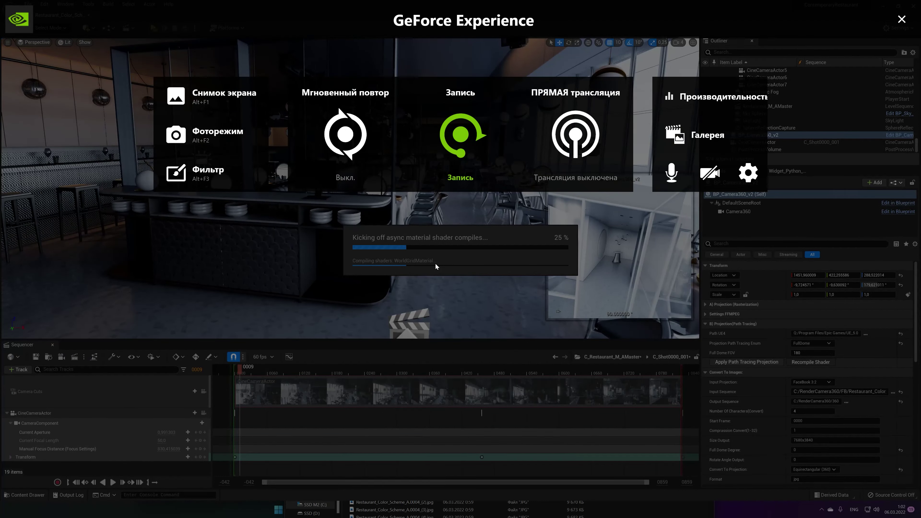
- Dismiss the GeForce Experience overlay with Alt+Z and let the shaders finish compiling
key(alt+z)
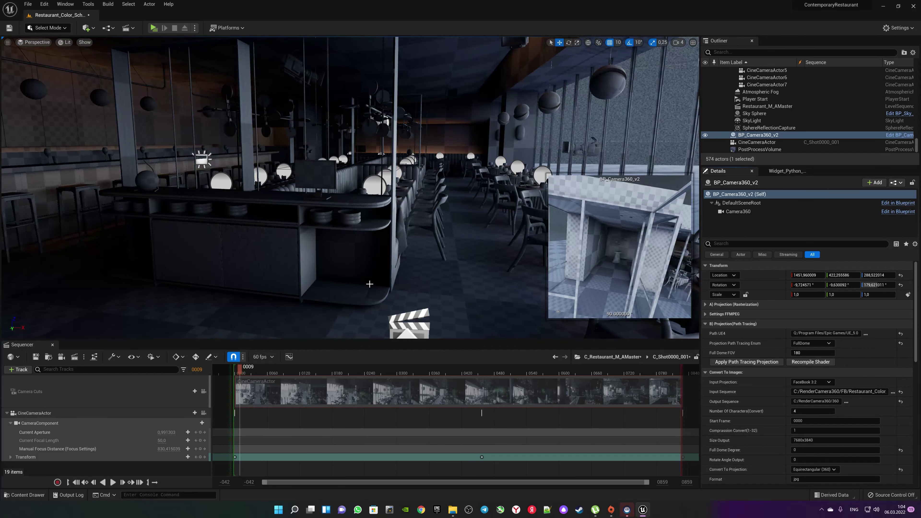
- Move into the restaurant and switch the viewport from Lit to Path Tracing view mode
right_drag(354, 197, 348, 203)
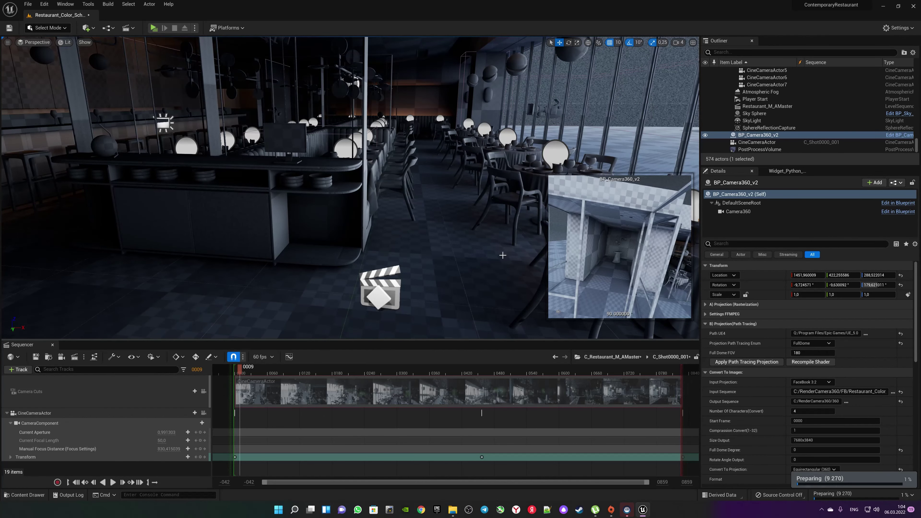
click(67, 42)
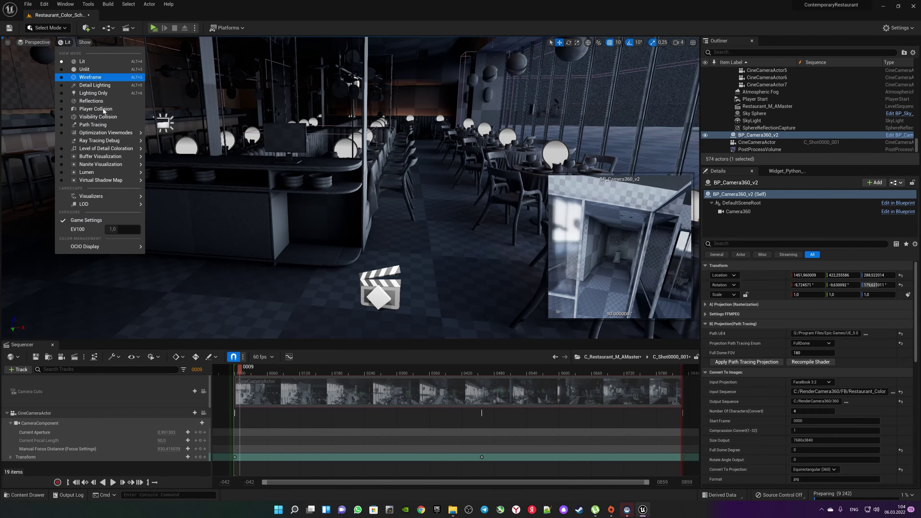
click(87, 125)
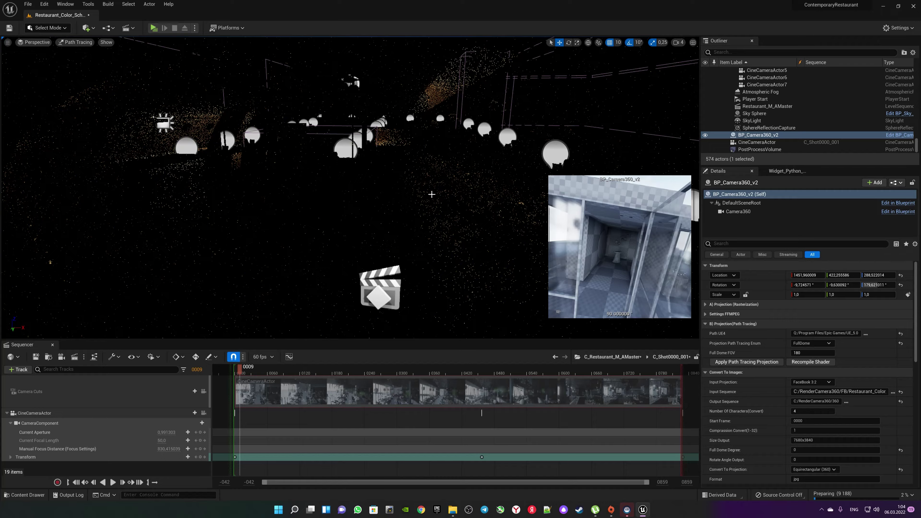
mouse_move(430, 193)
right_down()
mouse_move(457, 196)
mouse_move(433, 191)
right_up()
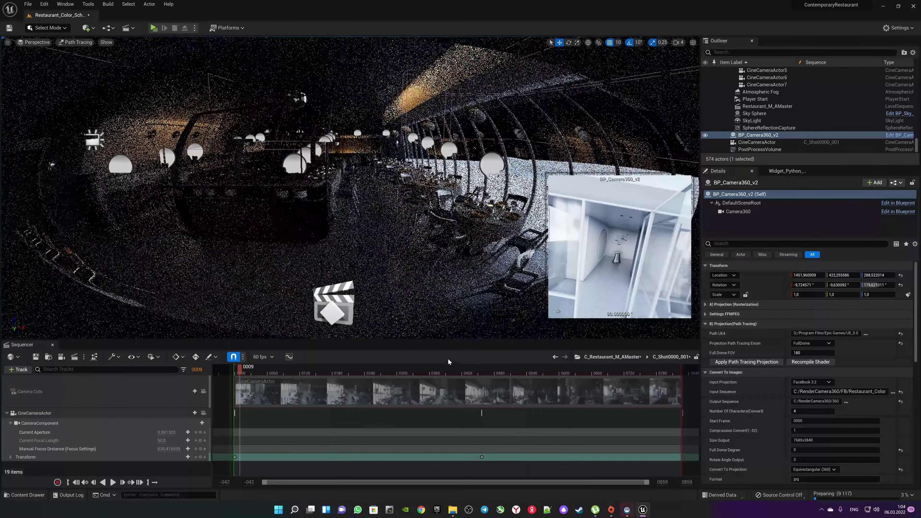
- Lock the viewport to the sequence's camera and scrub the playhead to frame 0184
right_click(264, 391)
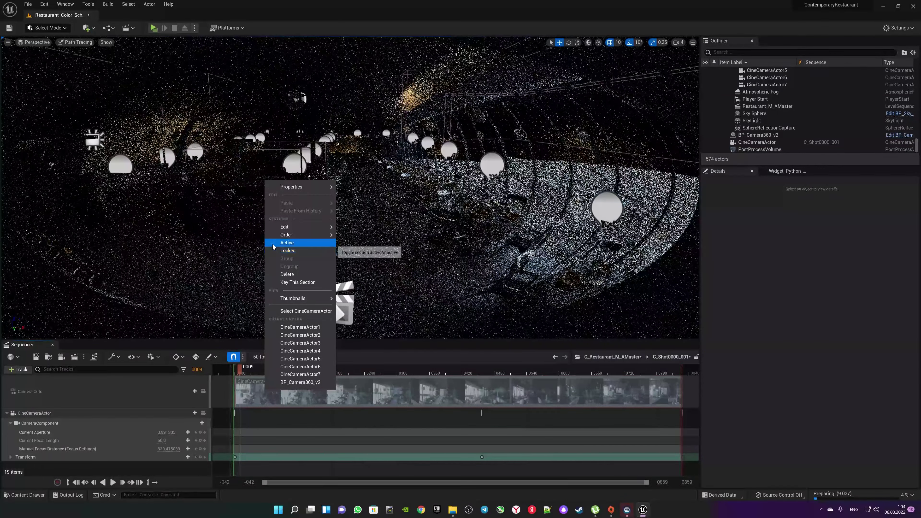
click(407, 415)
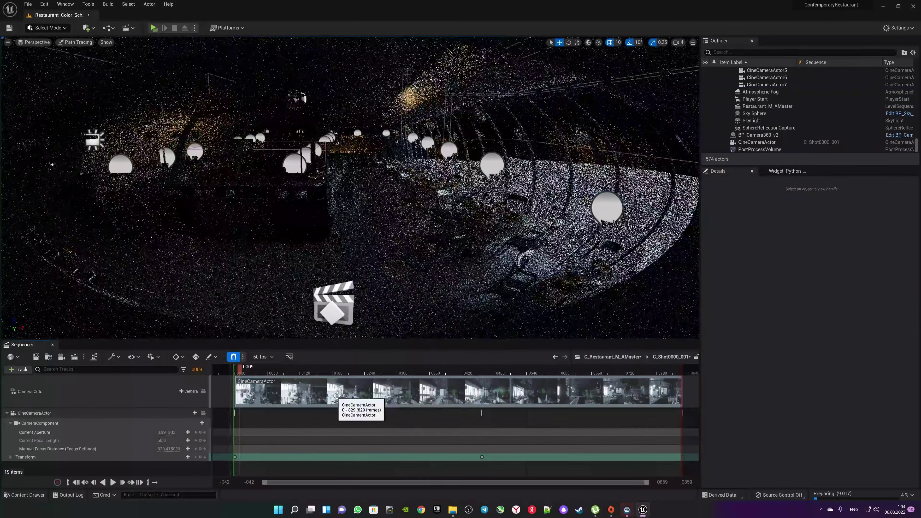
click(203, 391)
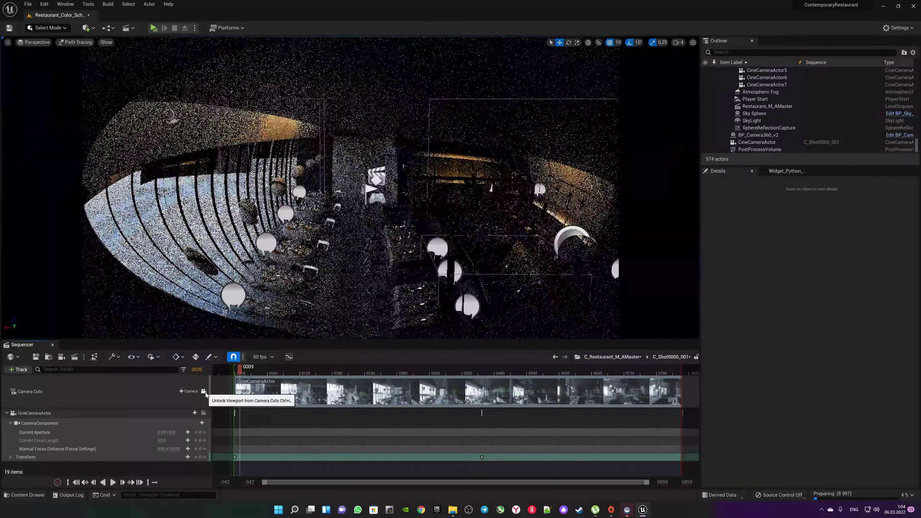
mouse_move(239, 372)
mouse_down()
mouse_move(534, 368)
mouse_move(334, 367)
mouse_up()
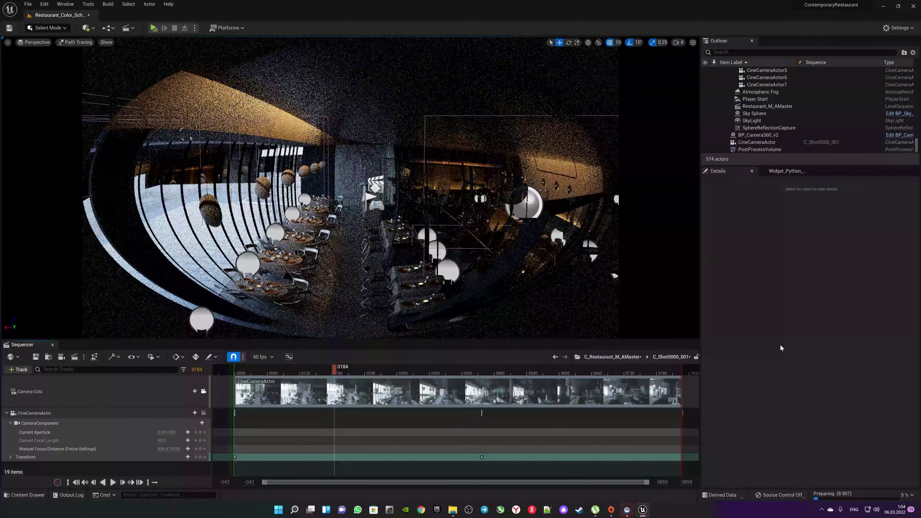
- Start a screen recording and check the view-mode menu without changing it
key(alt+z)
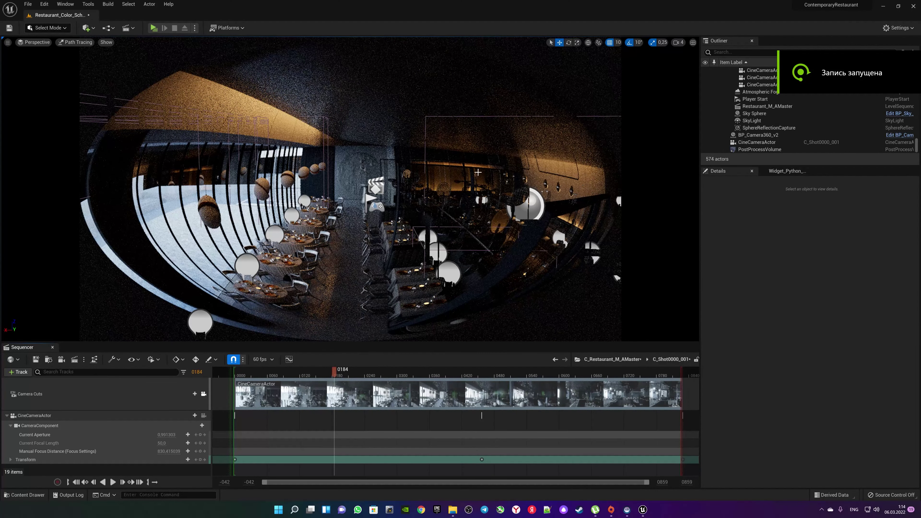
click(77, 42)
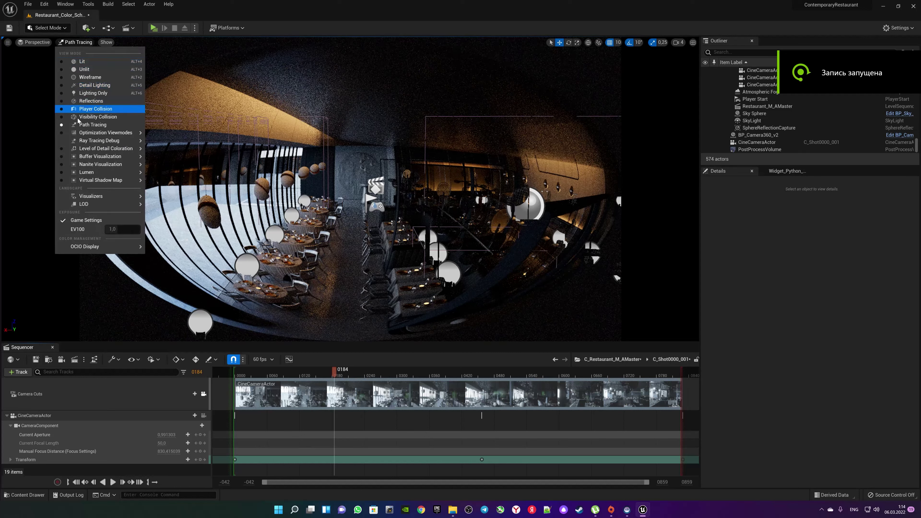
mouse_move(142, 133)
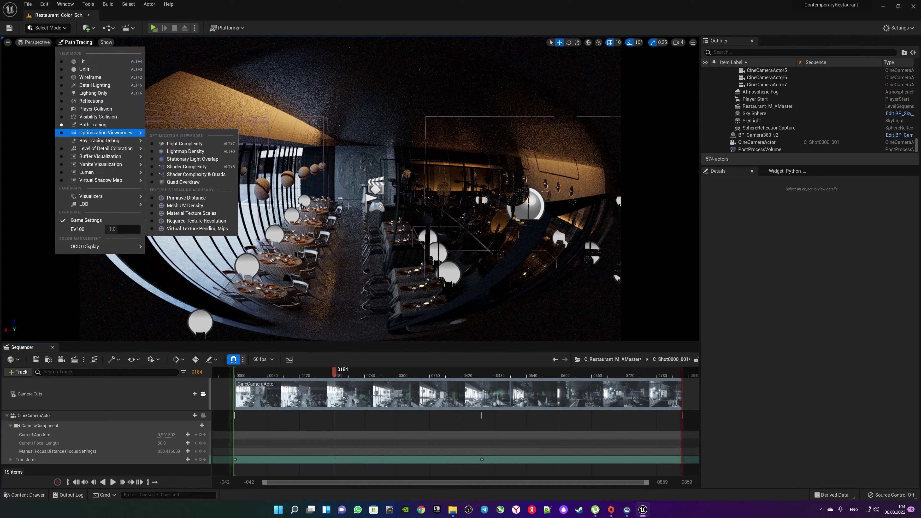
click(204, 393)
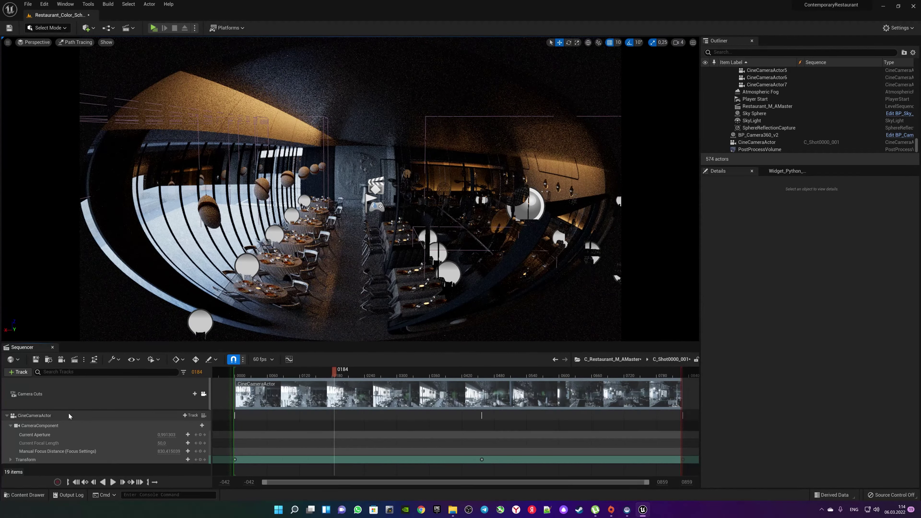
- Select CineCameraActor and set its Focus Method to Disable
click(89, 419)
click(161, 443)
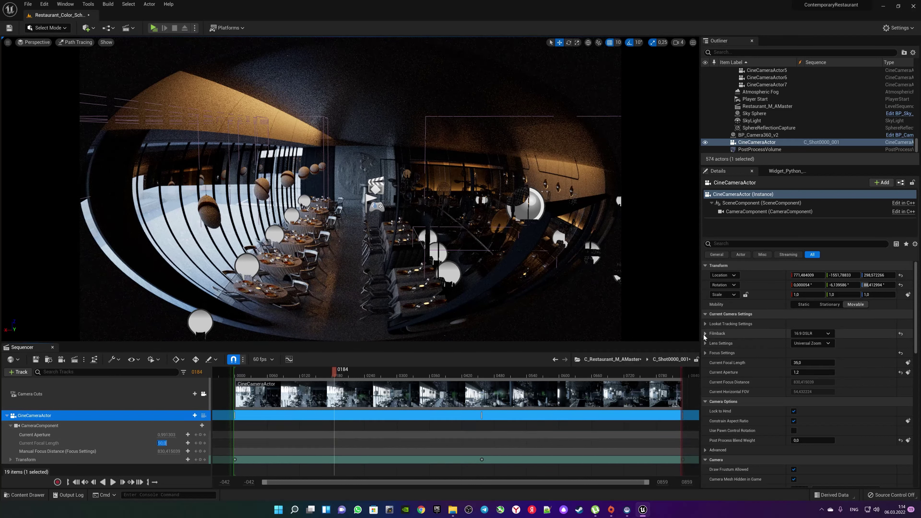
click(706, 344)
click(703, 344)
click(704, 352)
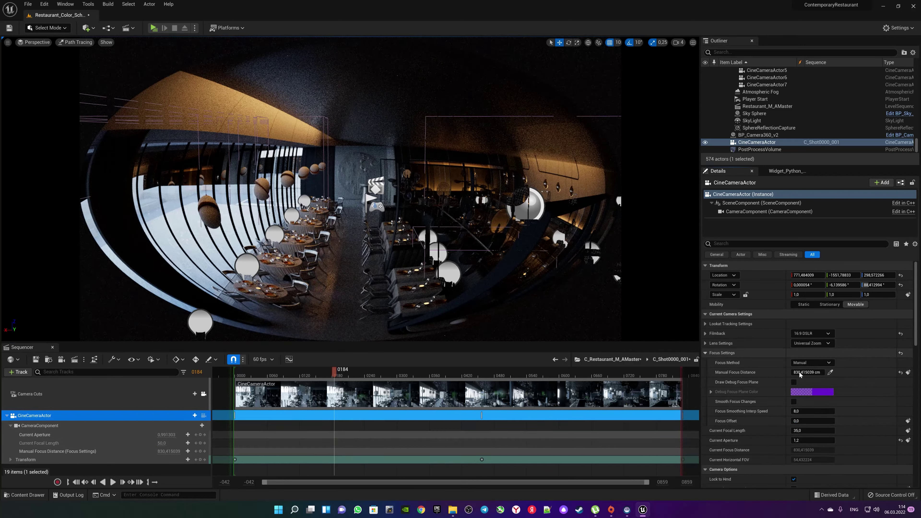
click(810, 362)
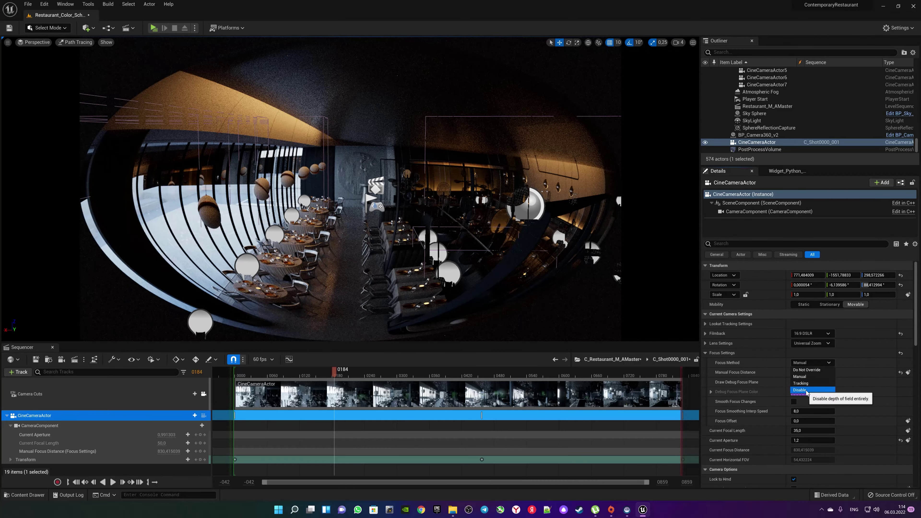
click(800, 390)
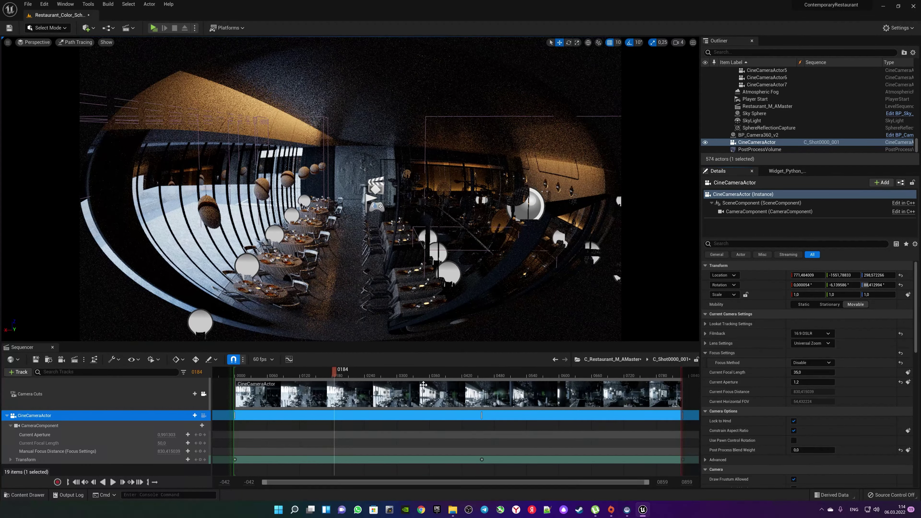
click(707, 354)
- Give the camera a square filmback with 40 mm sensor width and height
click(706, 335)
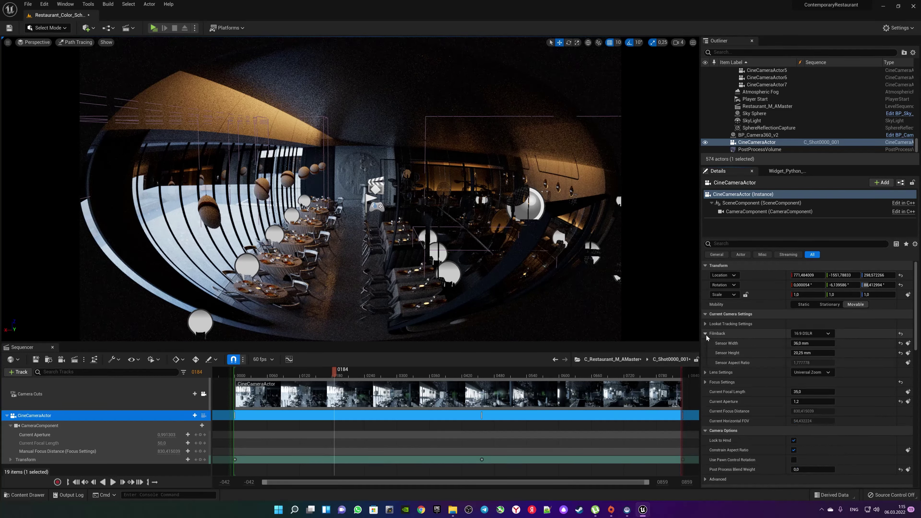
click(812, 343)
text(40)
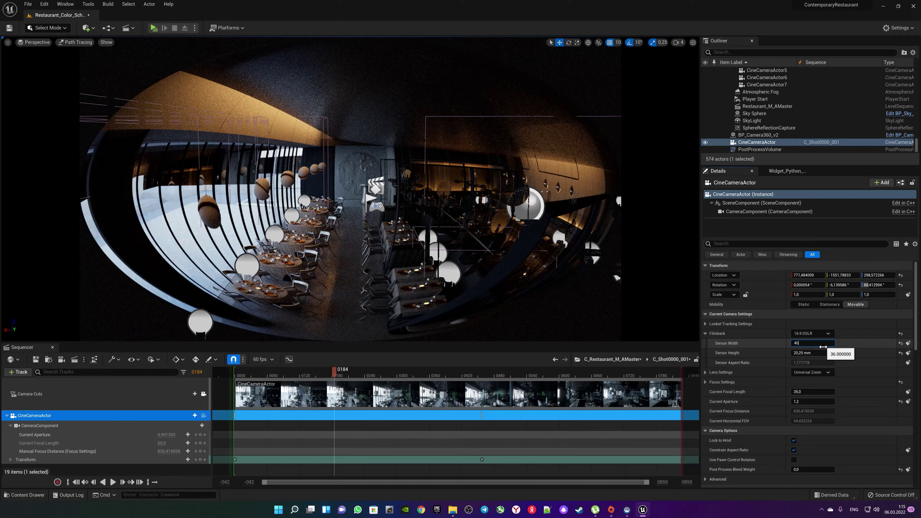
key(Return)
click(816, 353)
text(40)
key(Return)
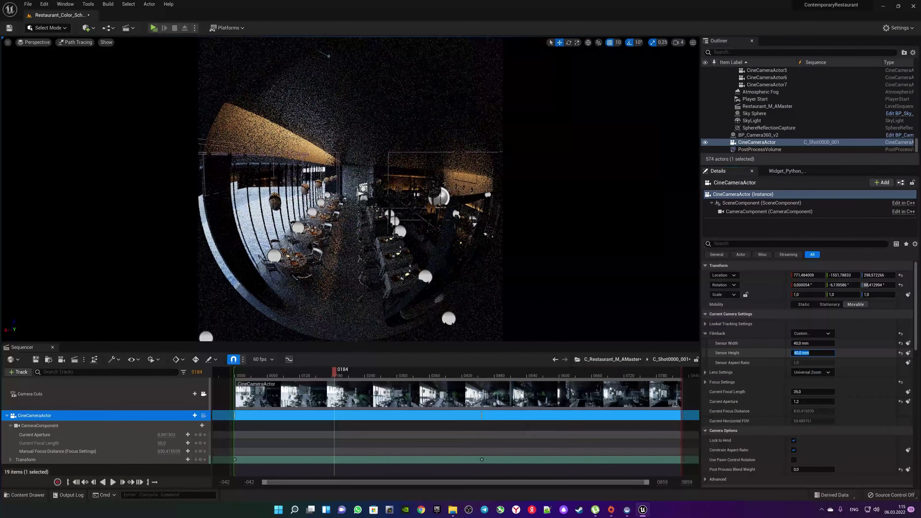
- Set the focal length to 20 and uncheck Constrain Aspect Ratio
click(812, 392)
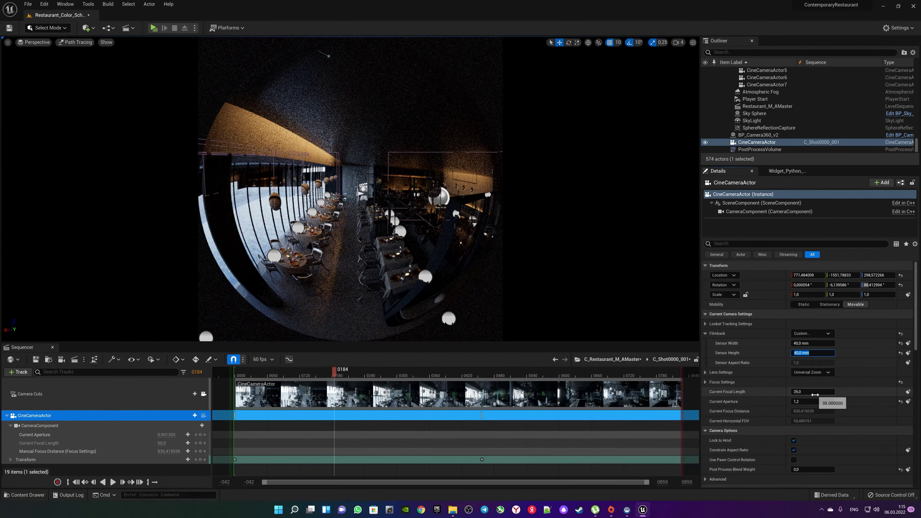
text(20)
key(Return)
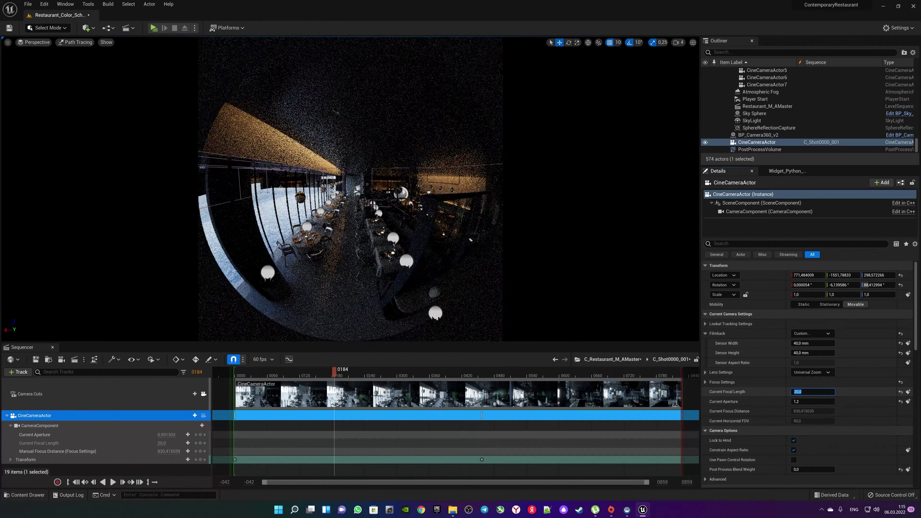
mouse_move(817, 393)
mouse_down()
mouse_move(834, 392)
mouse_move(798, 393)
mouse_up()
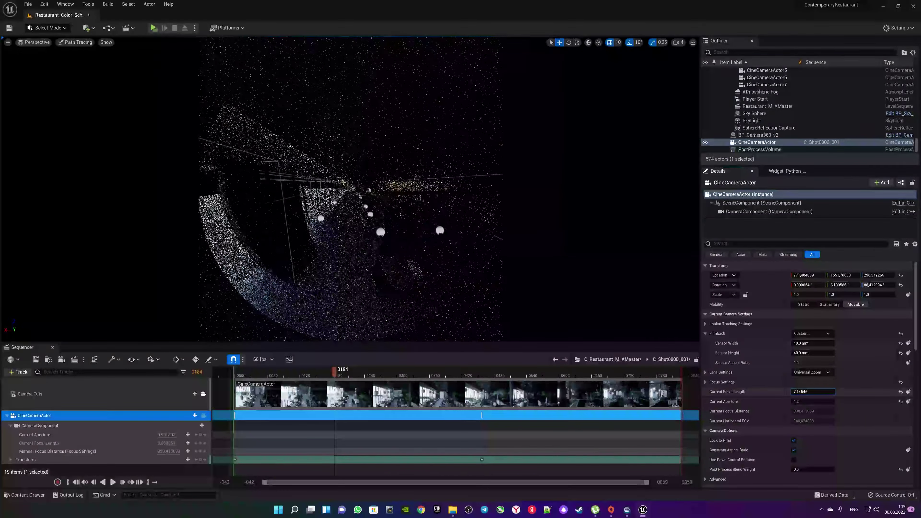
click(812, 392)
text(20)
key(Return)
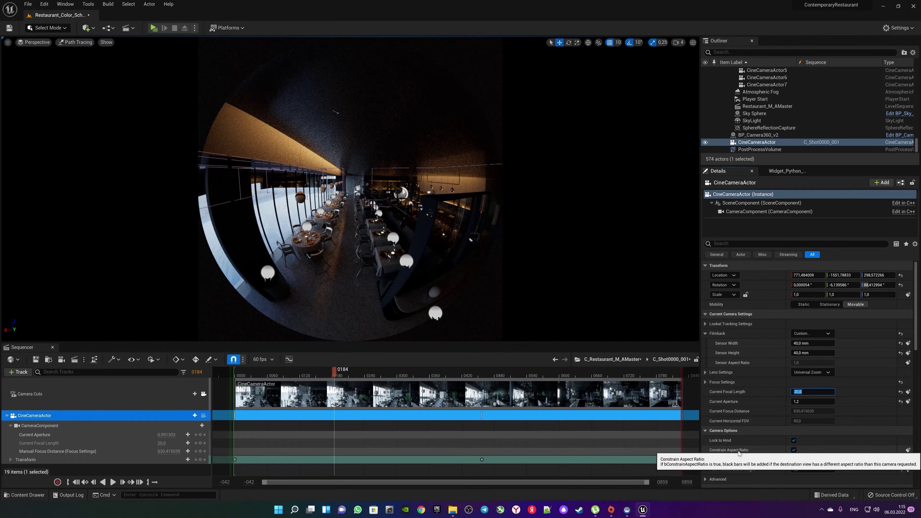
click(794, 450)
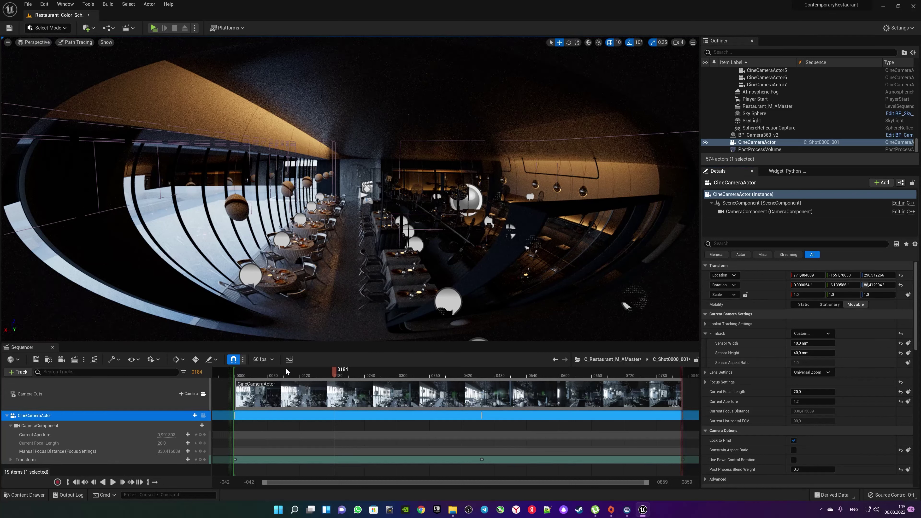
- Filter the Outliner for 'post' and turn on Game View to hide editor icons
click(737, 52)
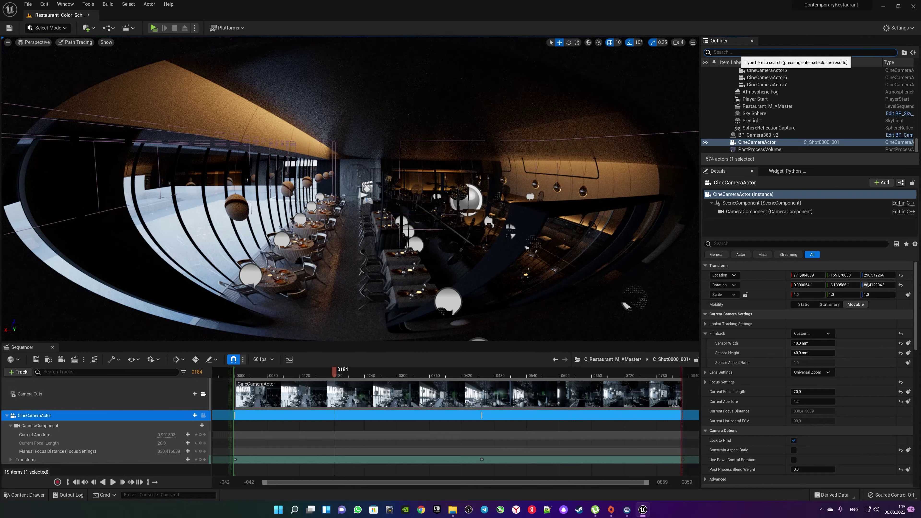
text(po)
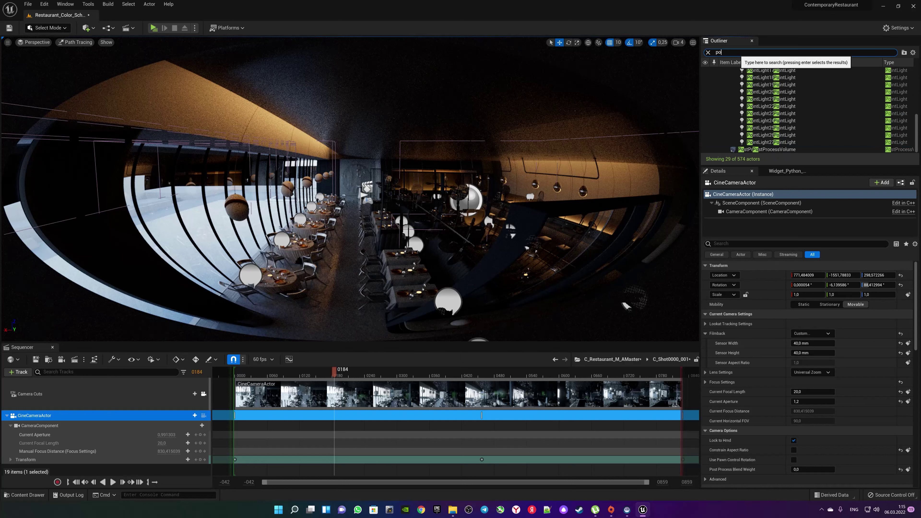
text(st)
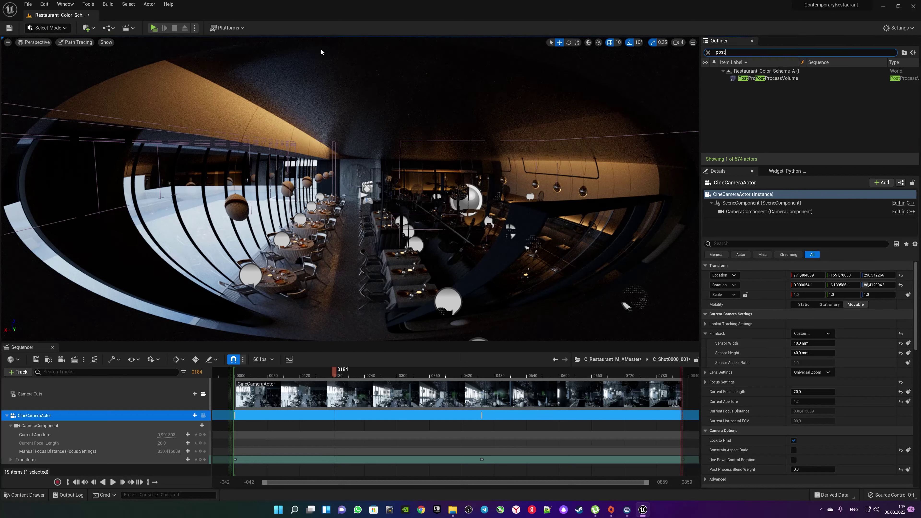
click(8, 43)
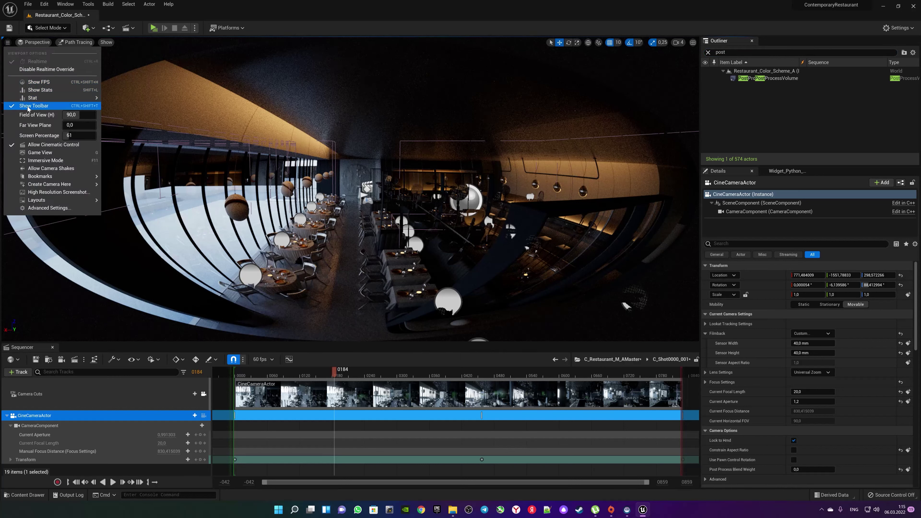
click(39, 154)
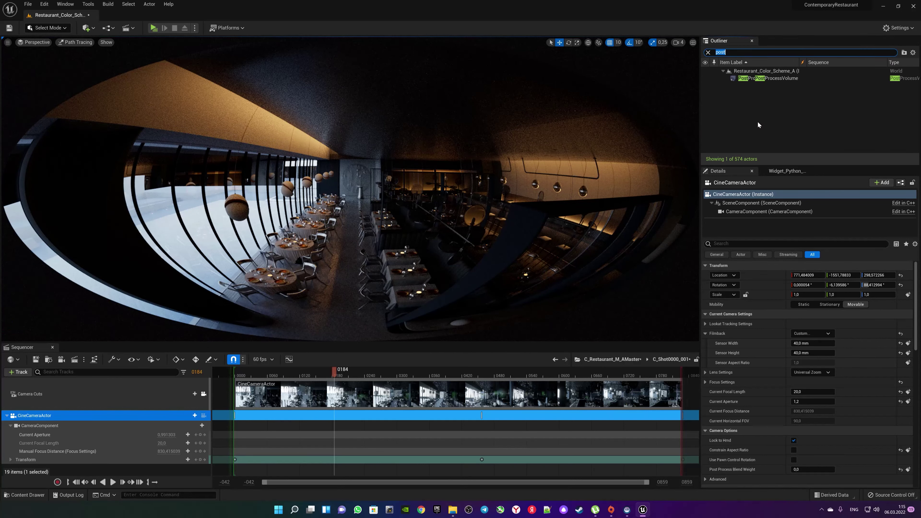
- Select the PostProcessVolume and expand its PathTracing settings in Details
click(766, 80)
scroll(765, 341, down, 5)
scroll(762, 352, down, 5)
scroll(753, 348, down, 5)
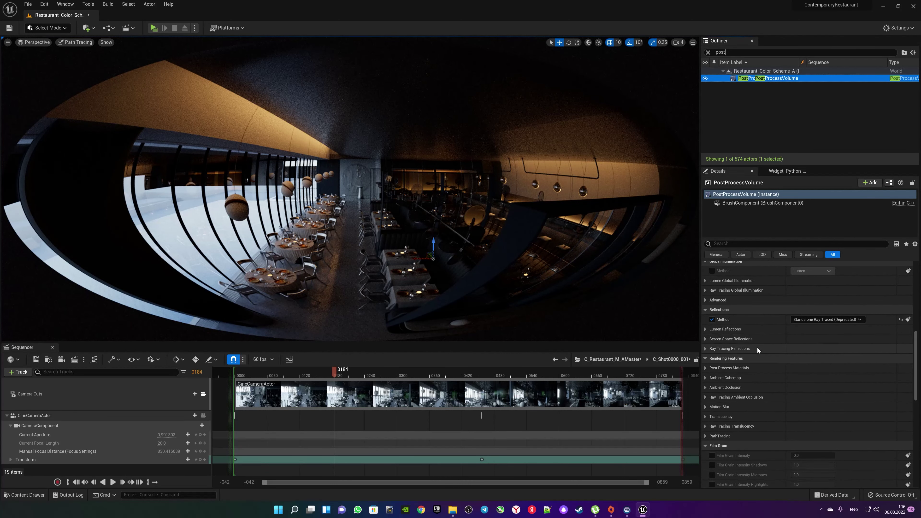
scroll(752, 350, down, 3)
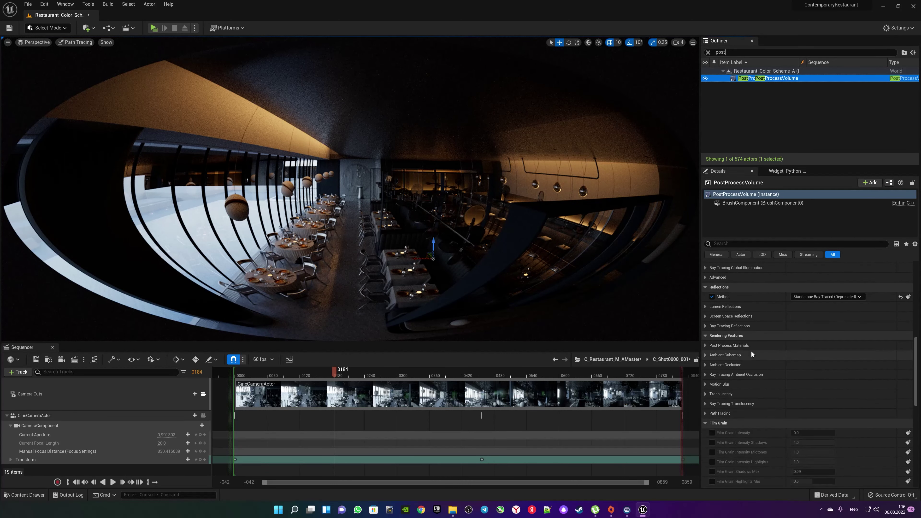
scroll(752, 350, down, 3)
scroll(752, 350, down, 3)
scroll(756, 355, down, 3)
scroll(739, 350, up, 1)
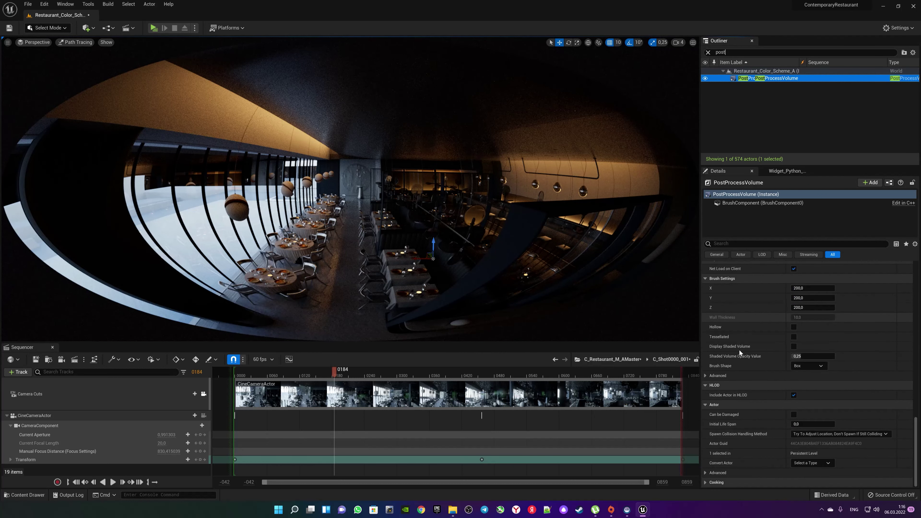
scroll(739, 348, up, 3)
scroll(740, 347, up, 2)
scroll(742, 353, up, 3)
scroll(742, 360, up, 2)
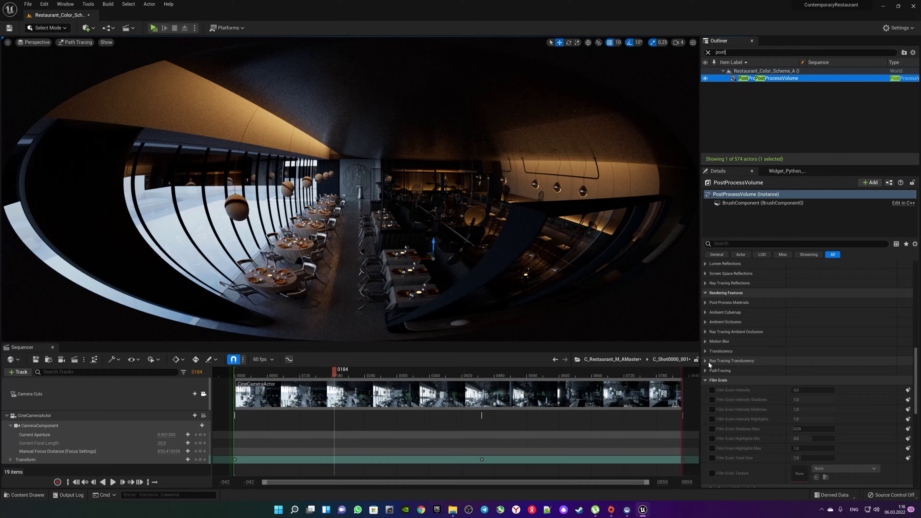
click(705, 371)
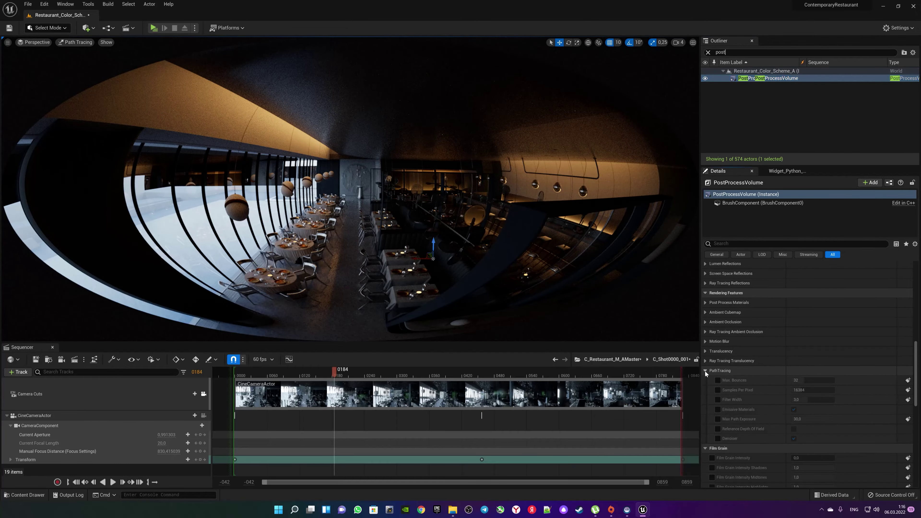
click(705, 449)
- Enable all seven path tracing overrides, from Max Bounces through Denoiser
click(718, 380)
click(717, 391)
click(718, 400)
click(718, 410)
click(718, 420)
click(718, 429)
click(717, 439)
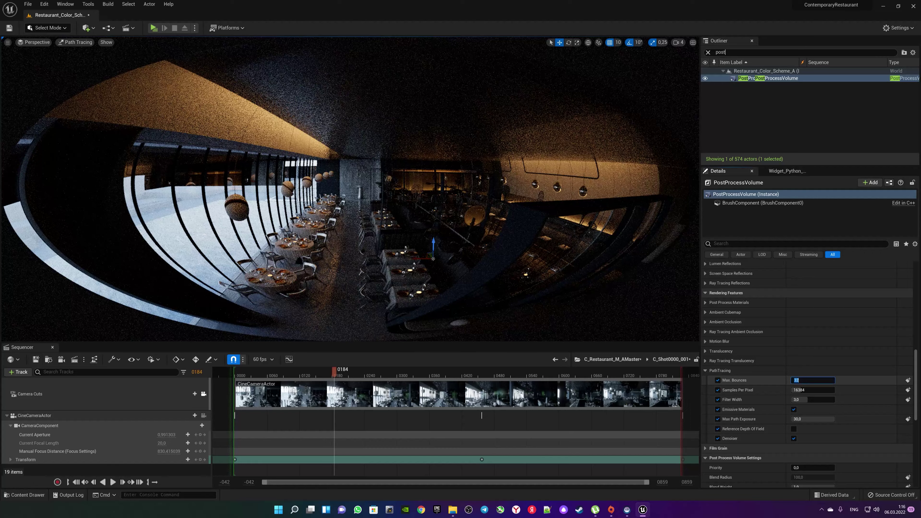
- Try Max Bounces values 1, 4, 5 and 8, settle on 10, keeping 16384 samples per pixel
click(820, 379)
text(1)
key(Return)
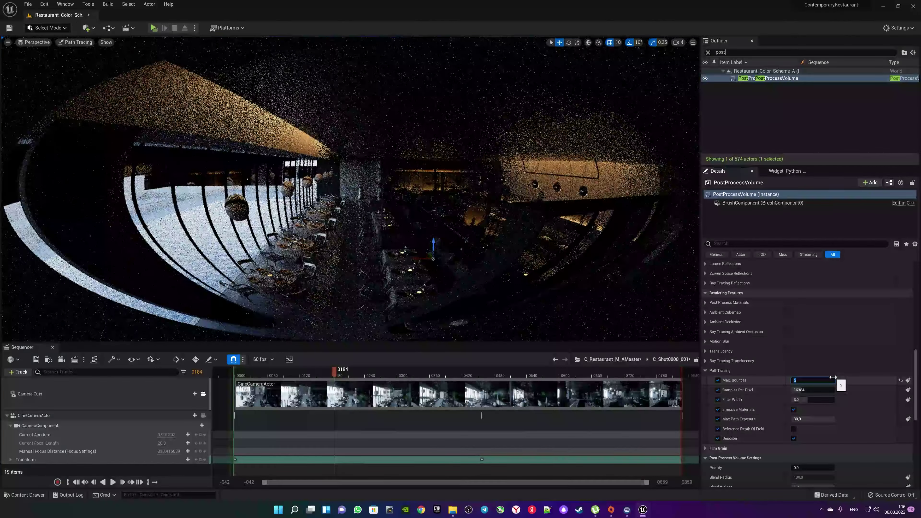
text(4)
key(Return)
text(5)
key(Return)
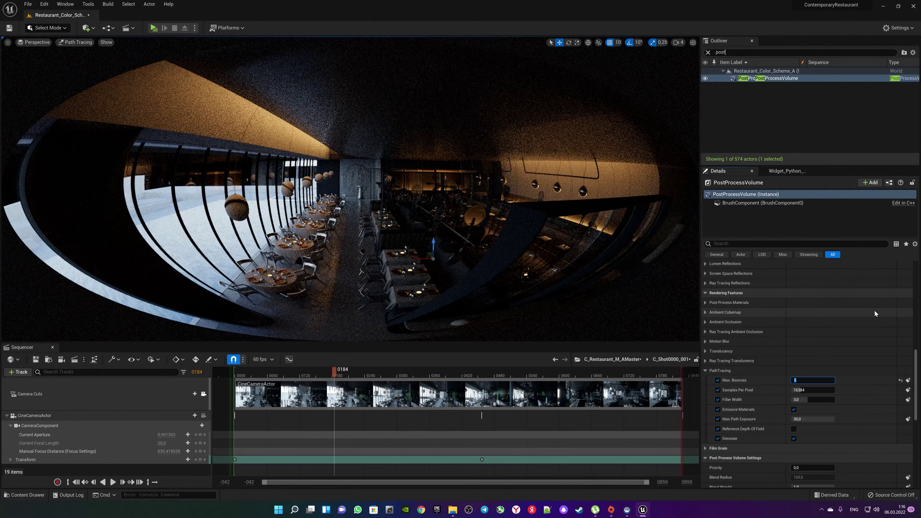
key(Return)
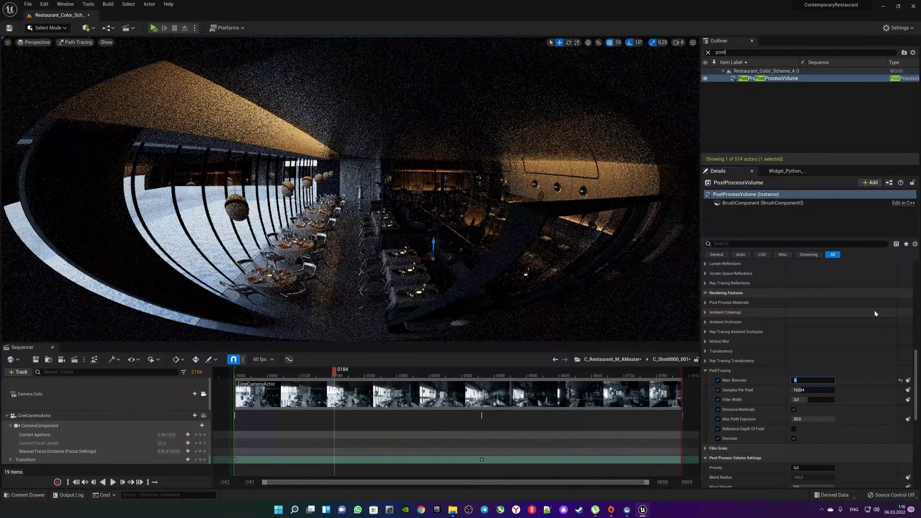
text(8)
key(Return)
text(10)
key(Return)
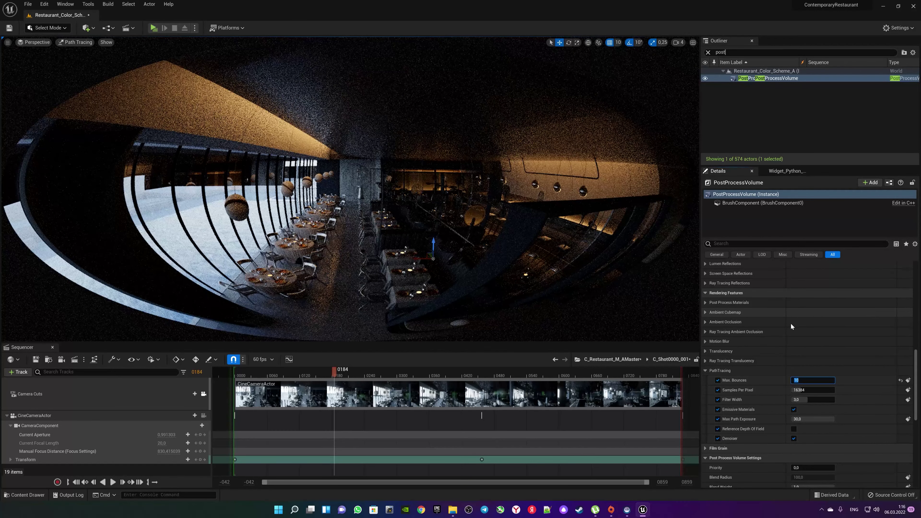
click(814, 390)
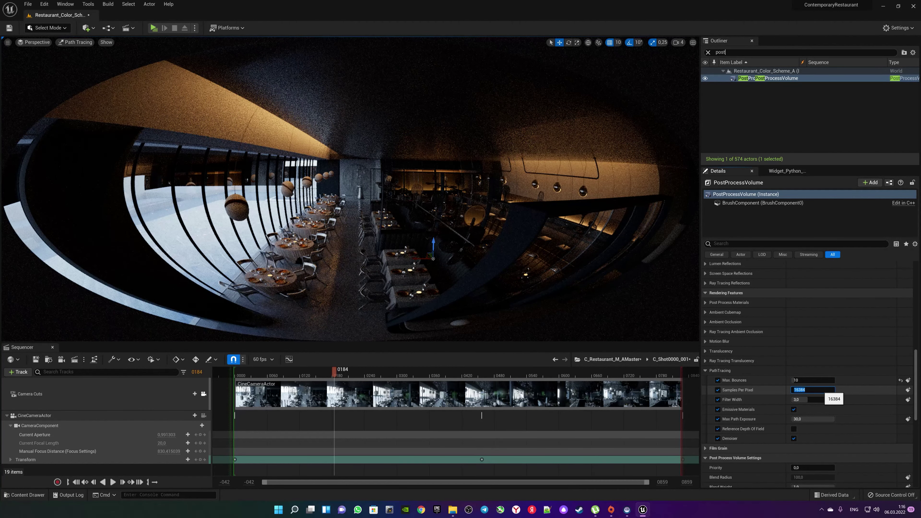
key(Return)
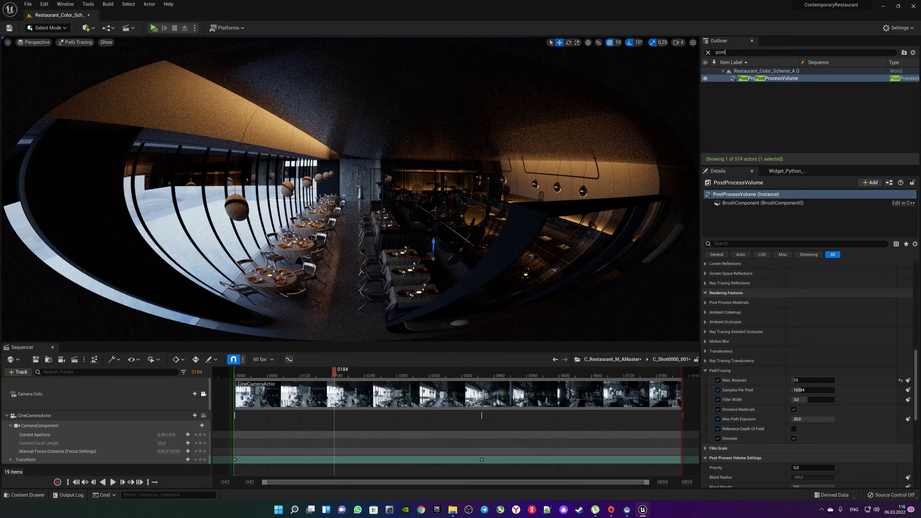
- Run the console command r.PathTracing.ProgressDisplay 1 to show the path tracing progress bar
click(167, 494)
text(progress)
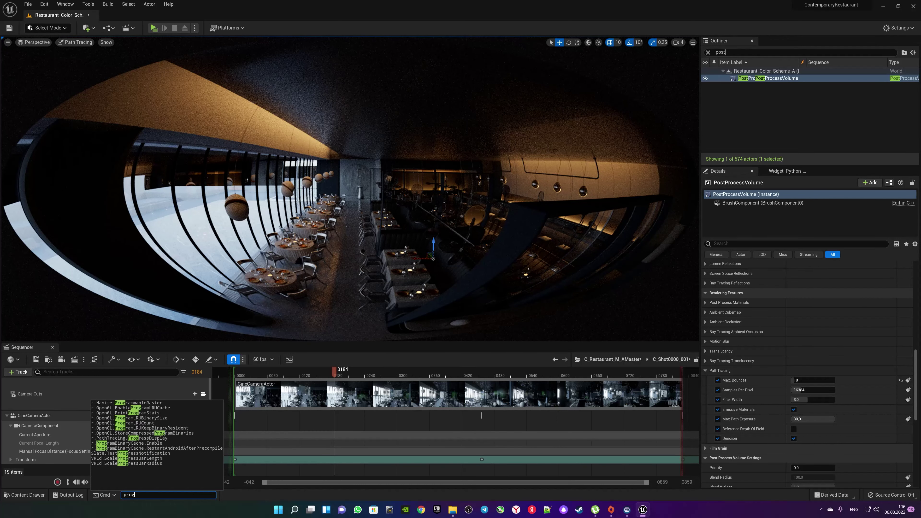
key(Tab)
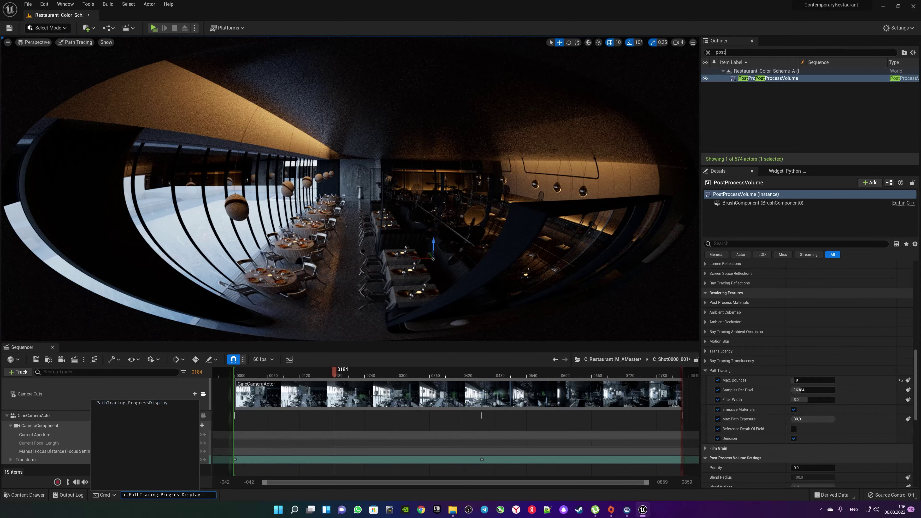
key(Return)
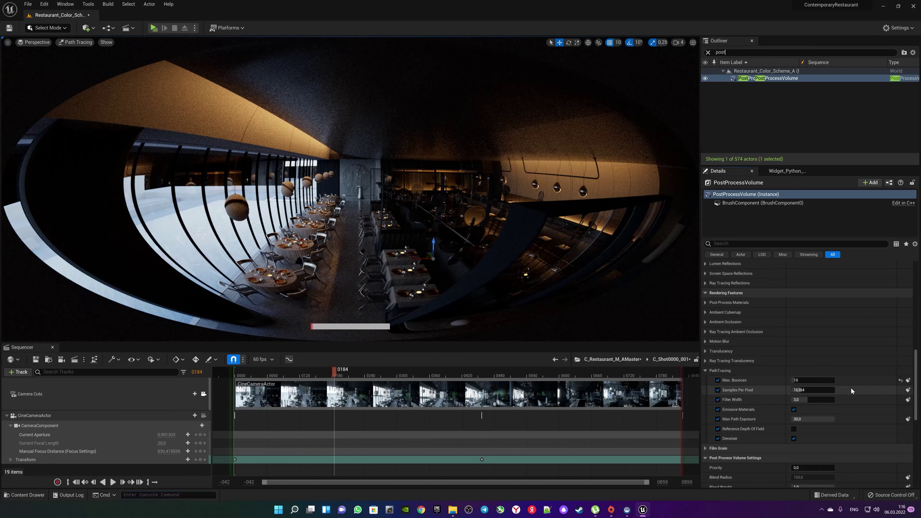
click(824, 390)
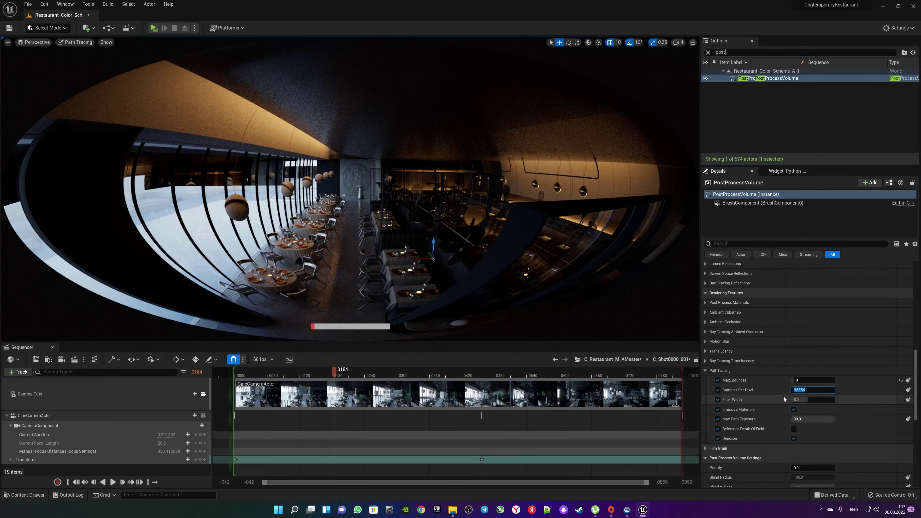
- Try path tracing Samples Per Pixel values of 10, 500 and 25
text(10)
key(Return)
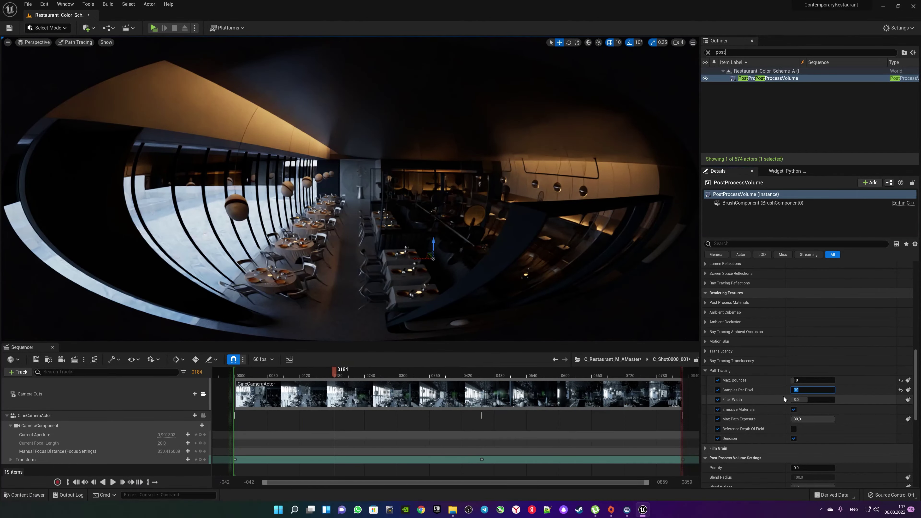
text(0)
key(Return)
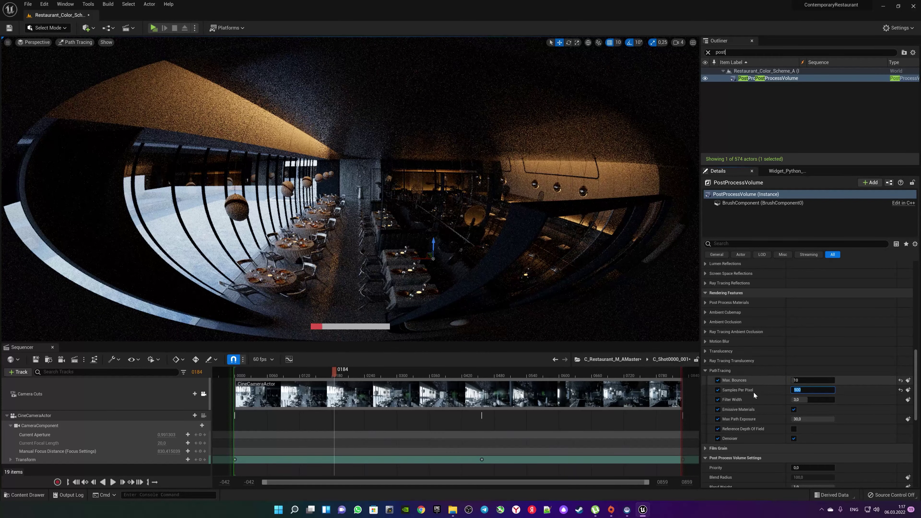
text(25)
key(Return)
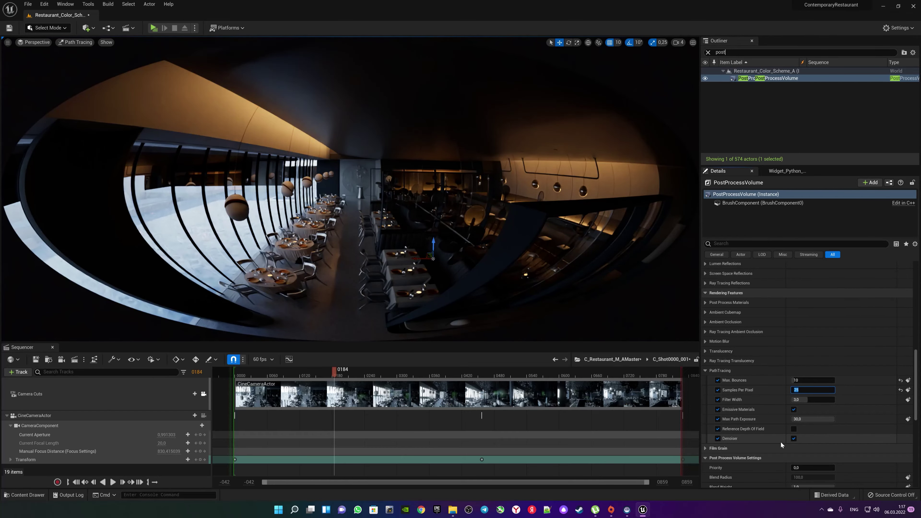
- Turn off the path tracing Denoiser and set Samples Per Pixel to 1024
click(793, 438)
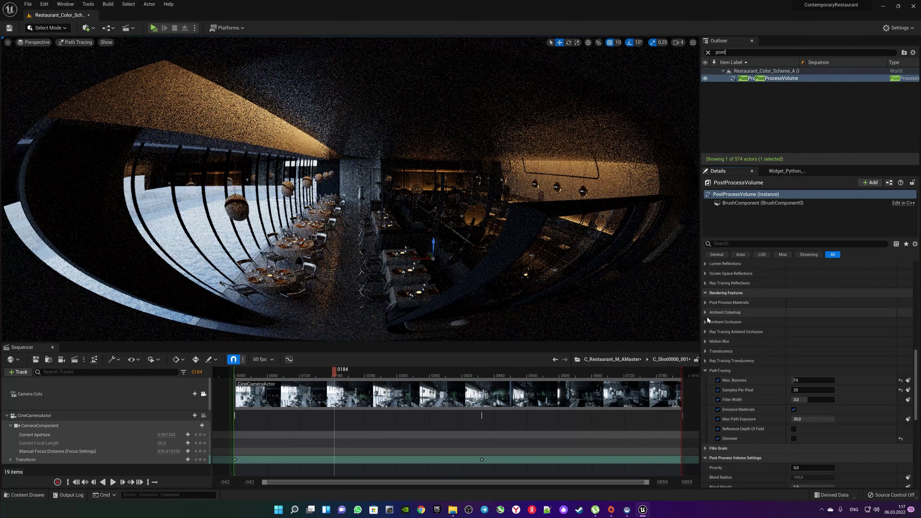
click(821, 390)
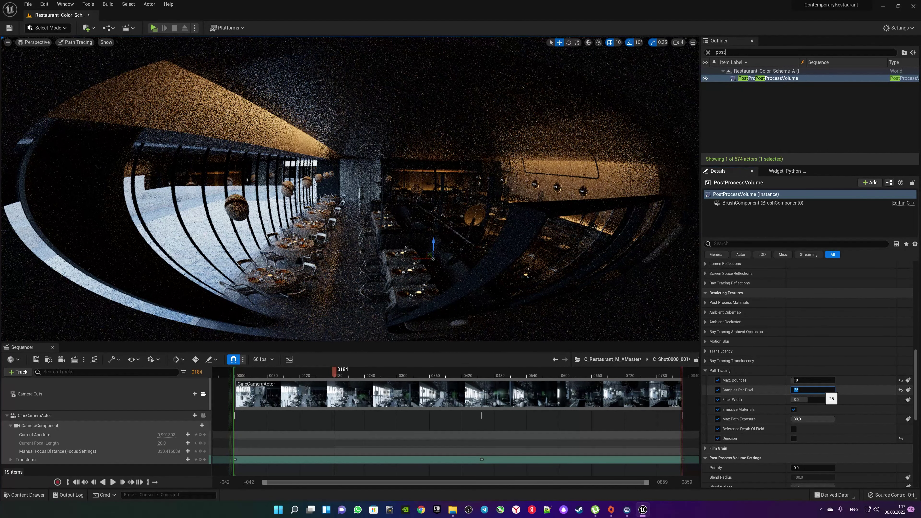
text(1024)
key(Return)
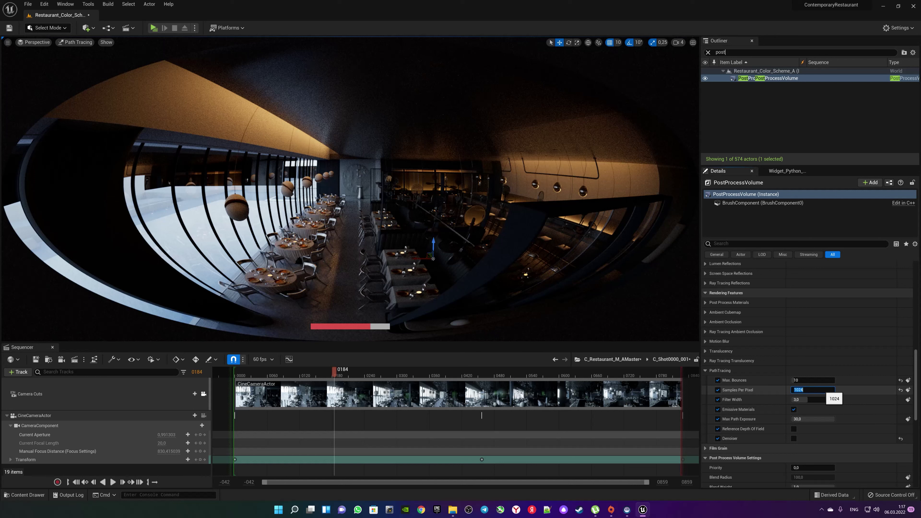
- Set path tracing Filter Width to 2.5 after trying 6 and 2.4
click(827, 400)
key(Return)
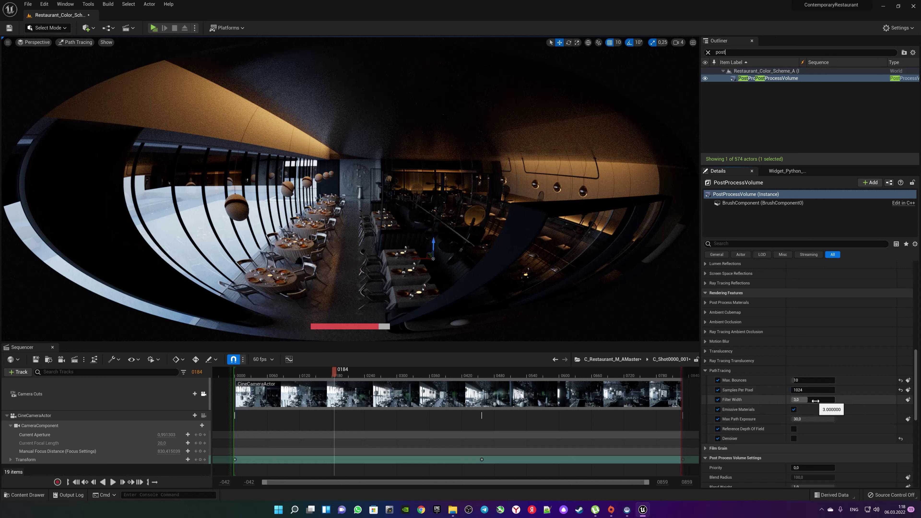
click(816, 401)
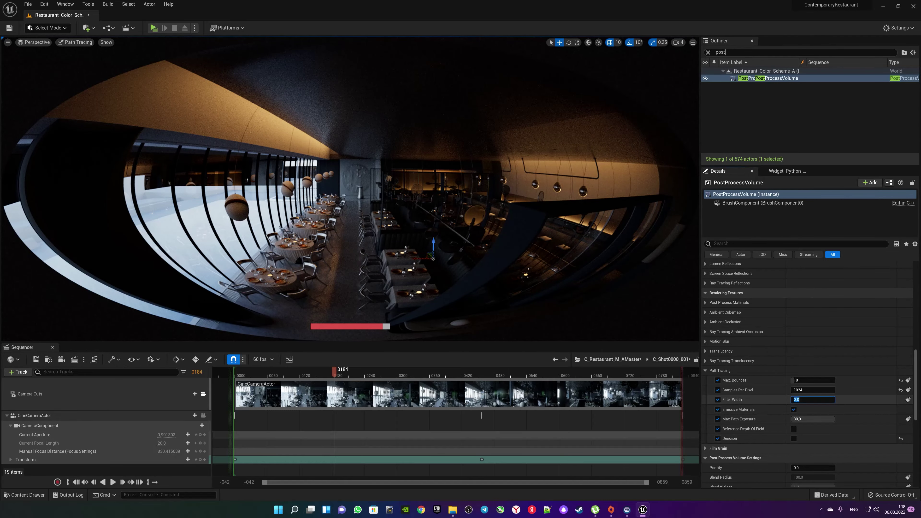
text(6)
key(Return)
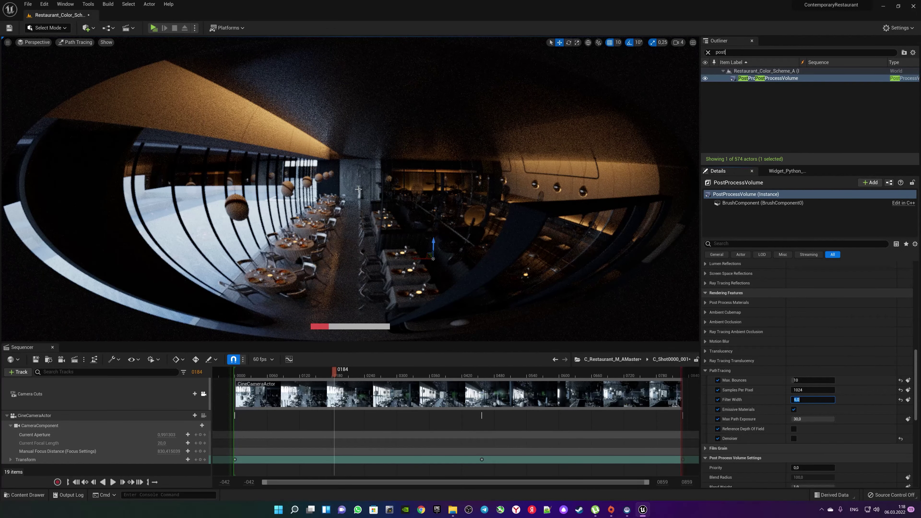
text(2,4)
key(Return)
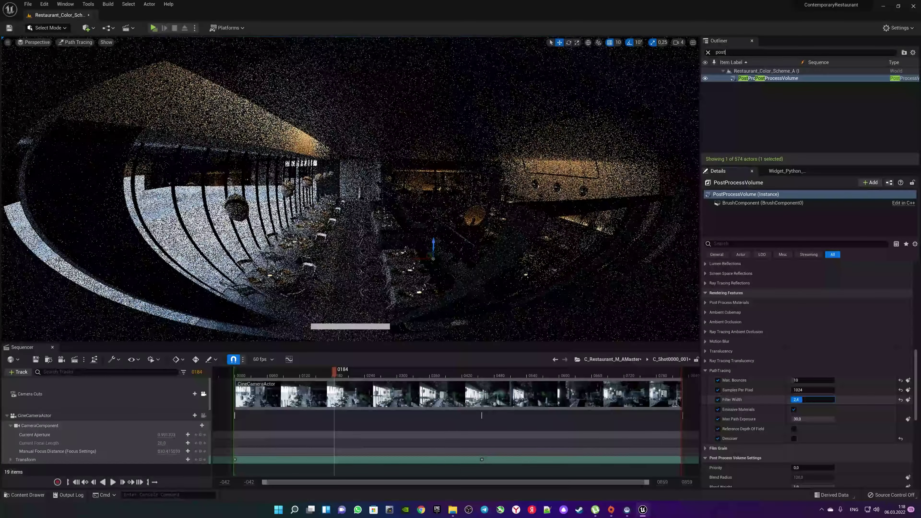
text(2,5)
key(Return)
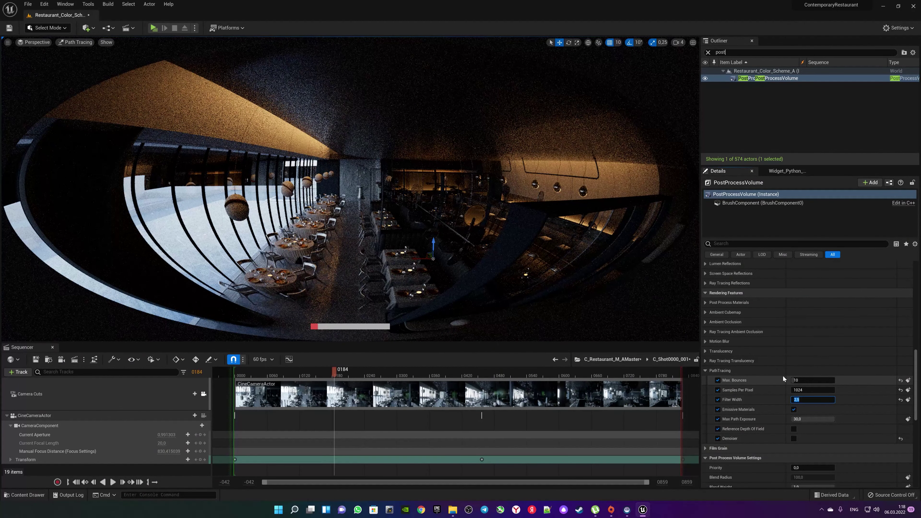
- Toggle Emissive Materials off and back on, and Reference Depth Of Field on and back off
click(793, 410)
click(794, 410)
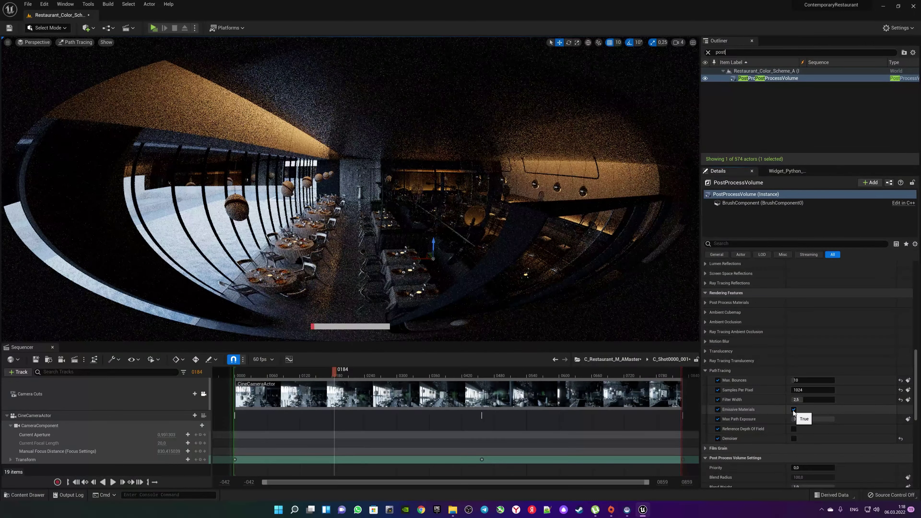
click(794, 429)
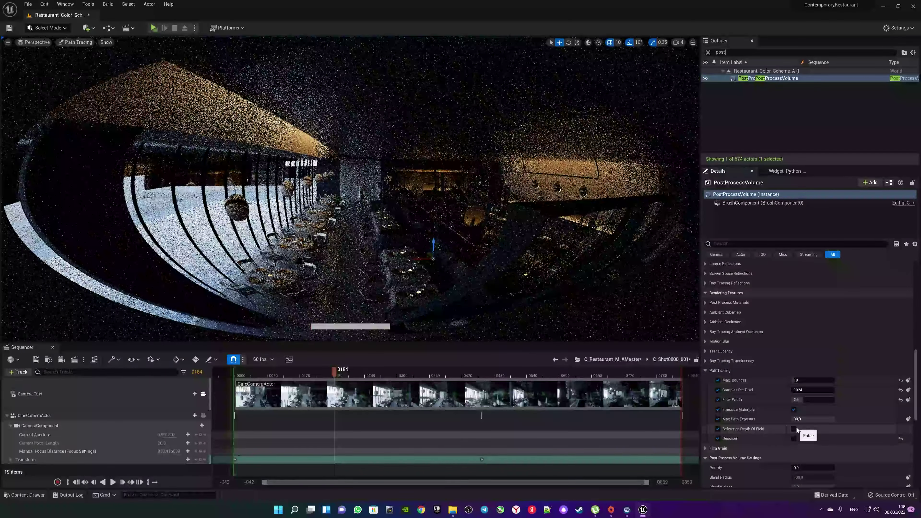
click(794, 429)
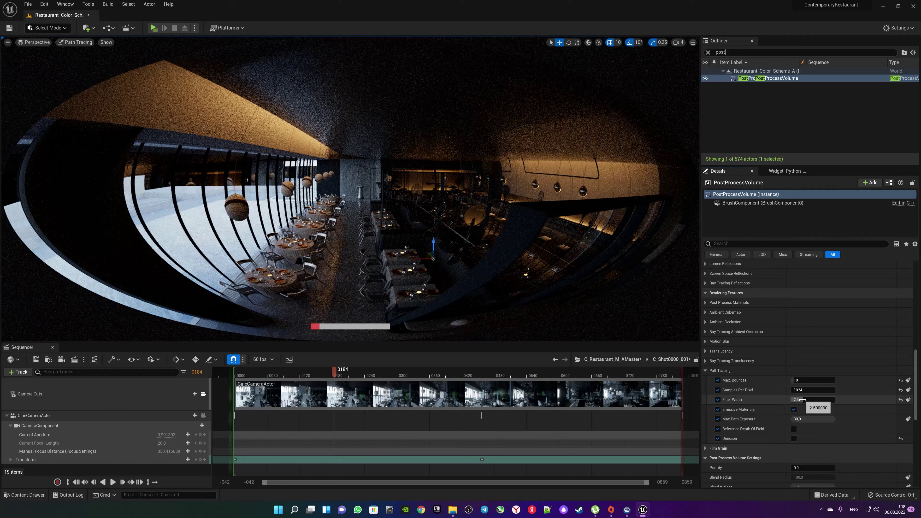
- Try a Max Path Exposure of 1, then restore it to 30
click(803, 419)
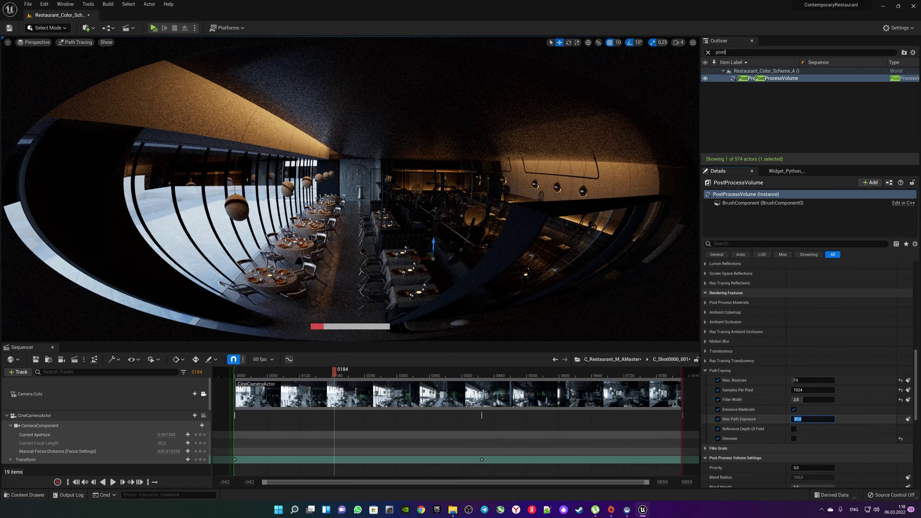
text(1)
key(Return)
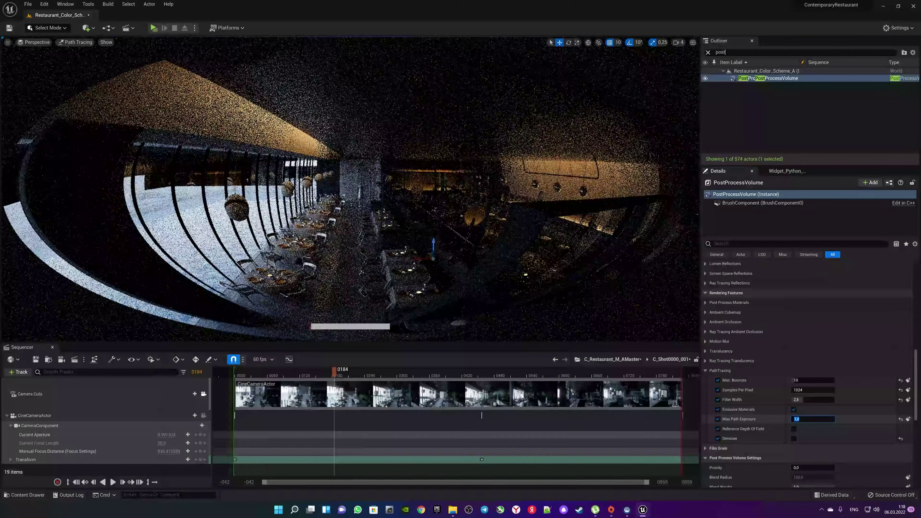
text(30)
key(Return)
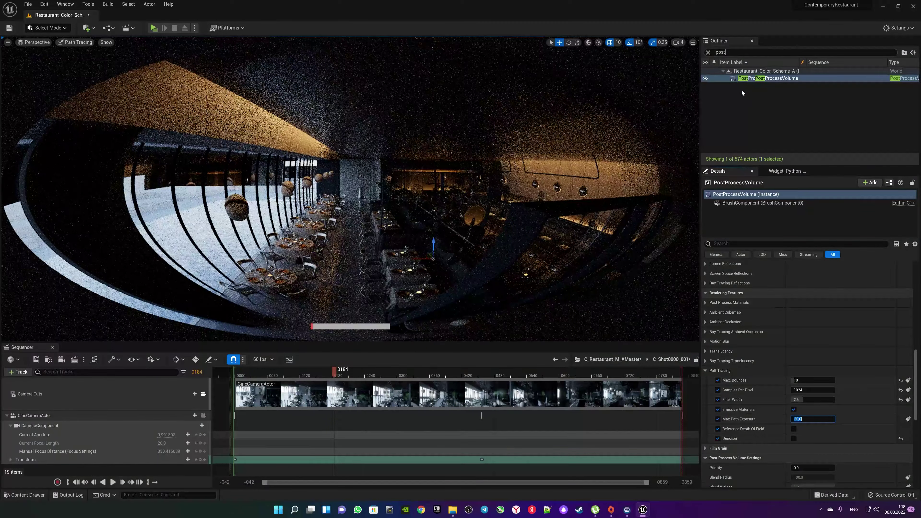
scroll(841, 310, up, 3)
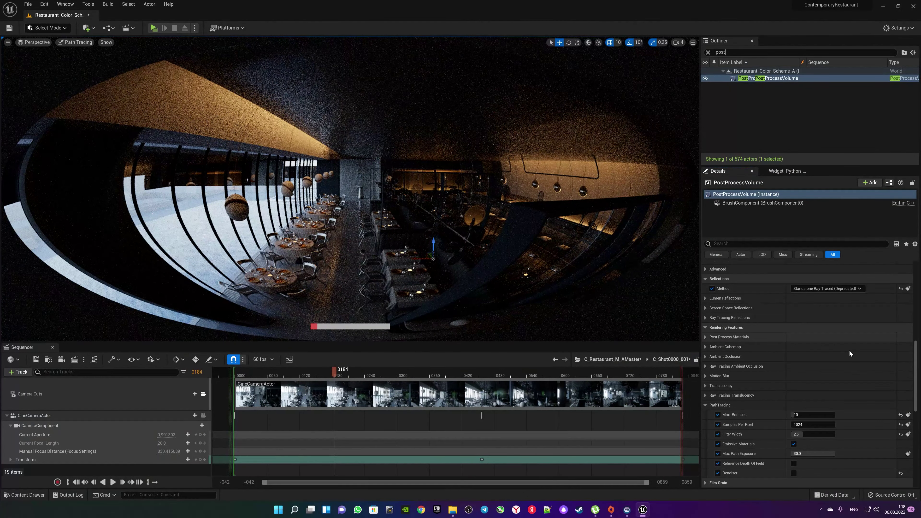
- Set the volume's Exposure Compensation to 3 after briefly trying 4
scroll(849, 353, down, 3)
click(812, 378)
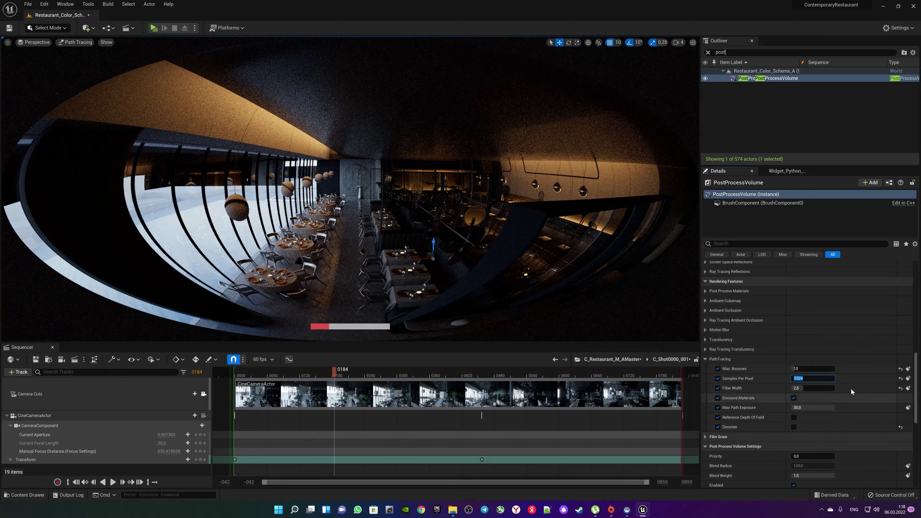
scroll(851, 389, up, 5)
scroll(844, 373, up, 3)
scroll(844, 373, up, 5)
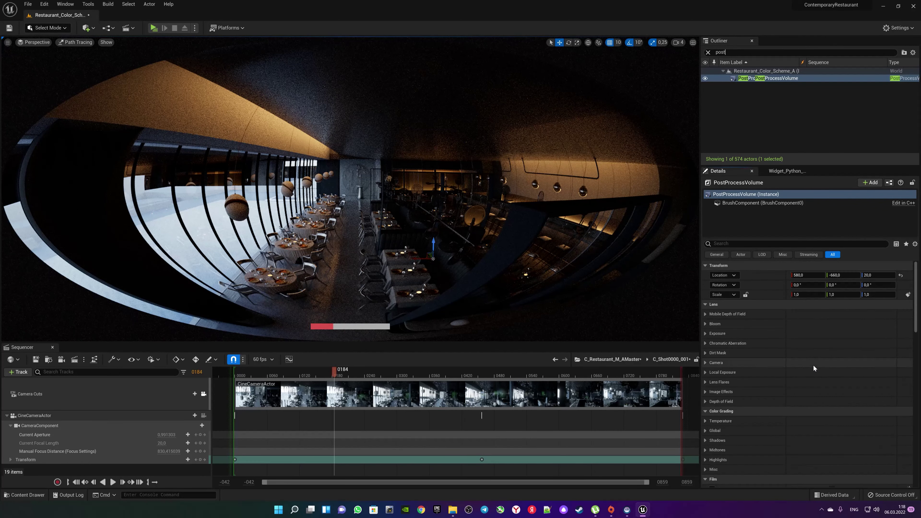
click(706, 334)
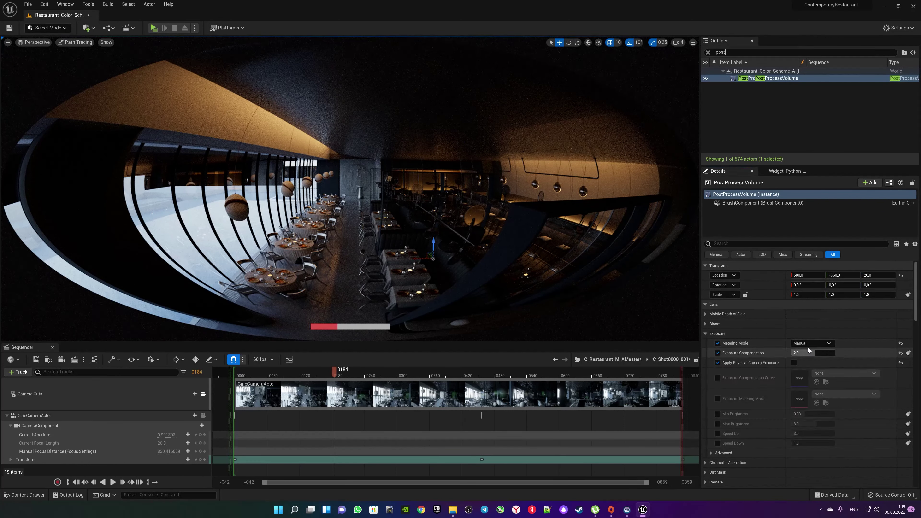
click(803, 352)
text(3)
key(Return)
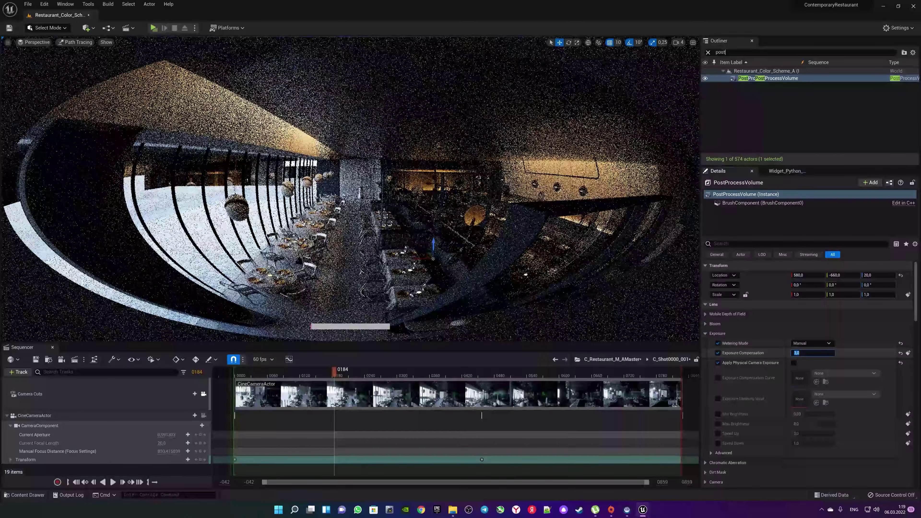
text(4)
key(Return)
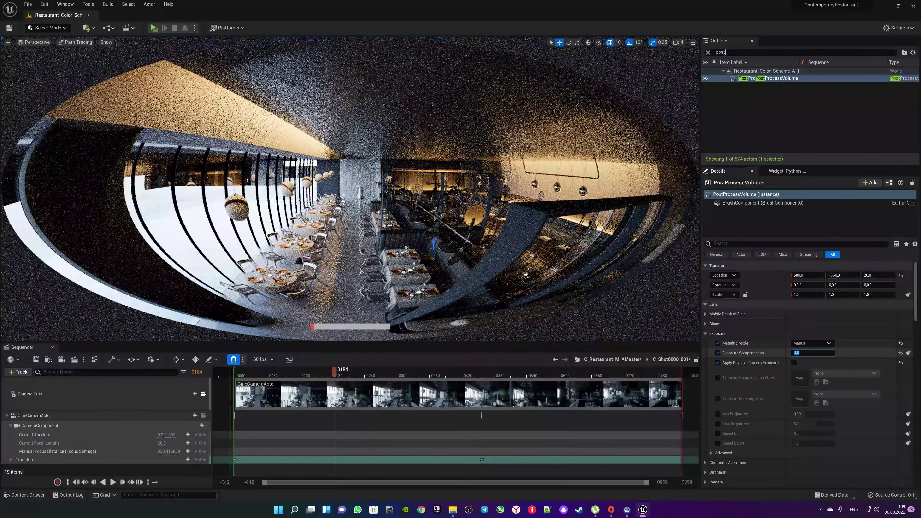
text(3)
key(Return)
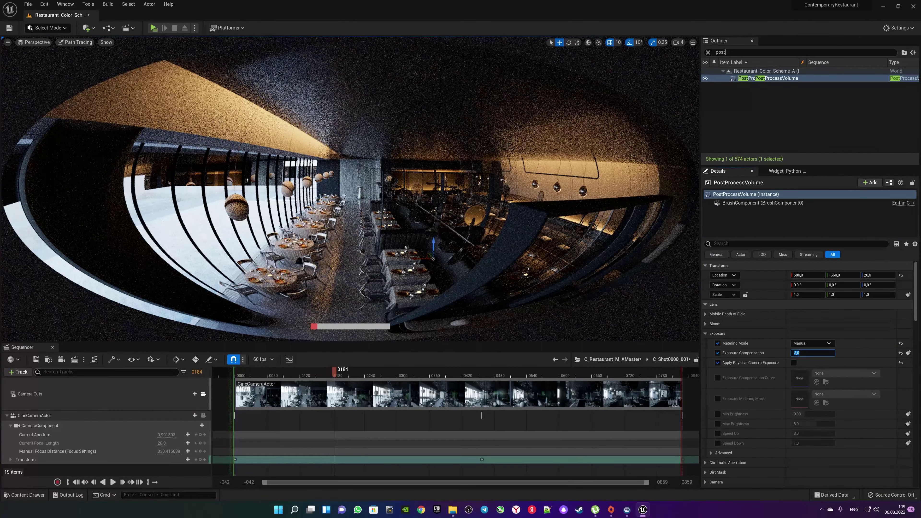
- Save all levels and sequences, then show the Sequencer's render movie options
click(27, 4)
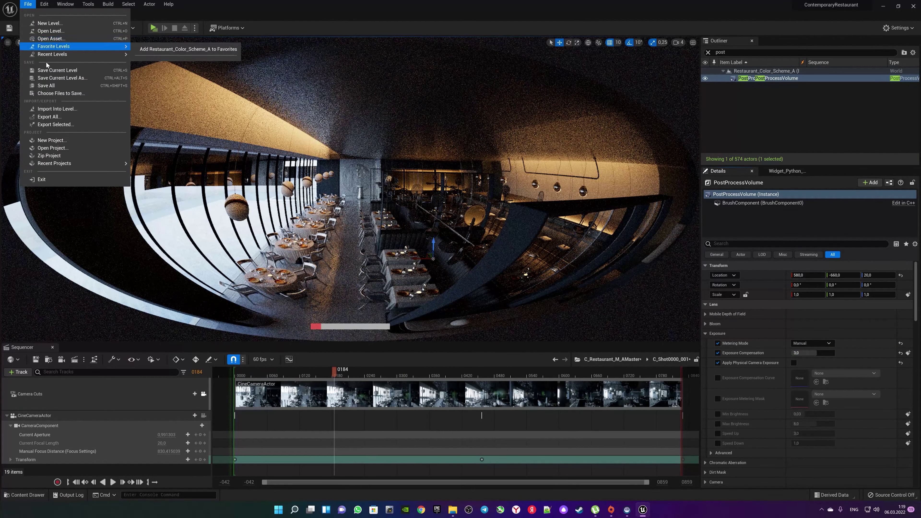
click(52, 86)
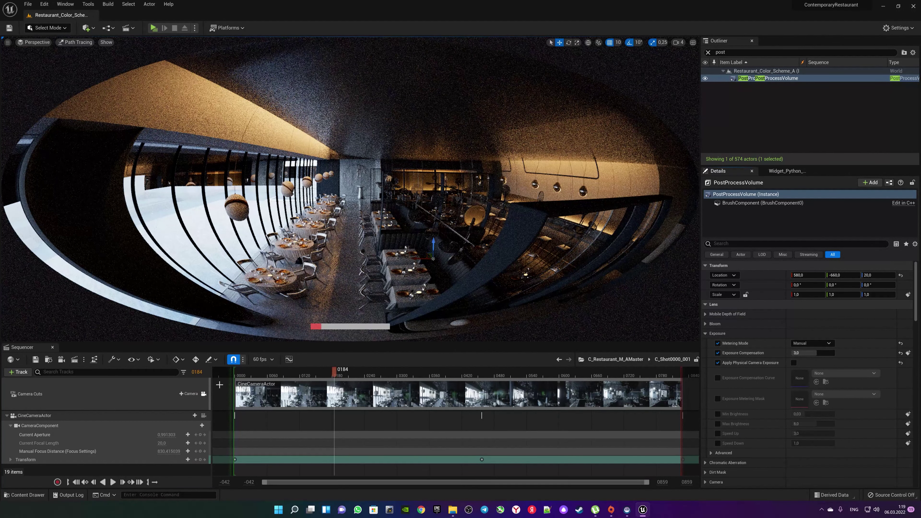
click(90, 362)
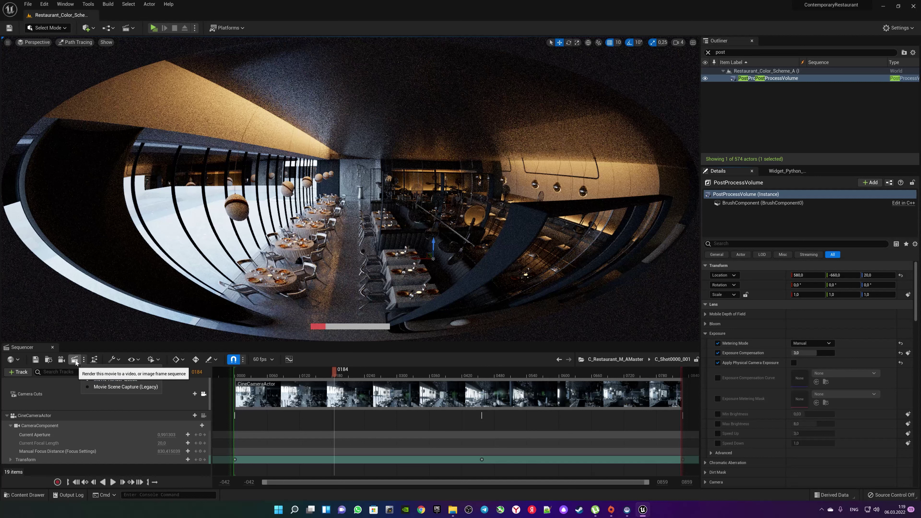
- In the Movie Render Queue, give the C_Restaurant_M_AMaster job Path Tracer instead of Deferred Rendering
click(87, 379)
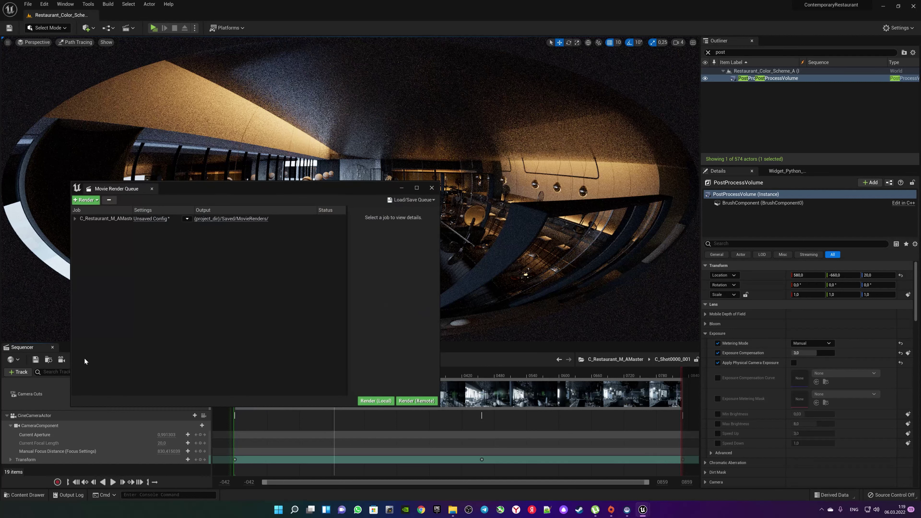
click(119, 218)
drag(224, 188, 326, 194)
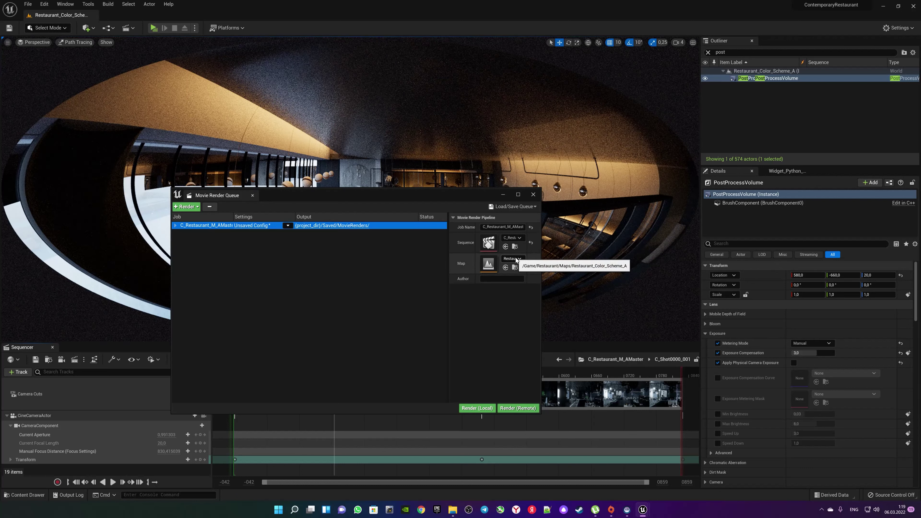
click(254, 225)
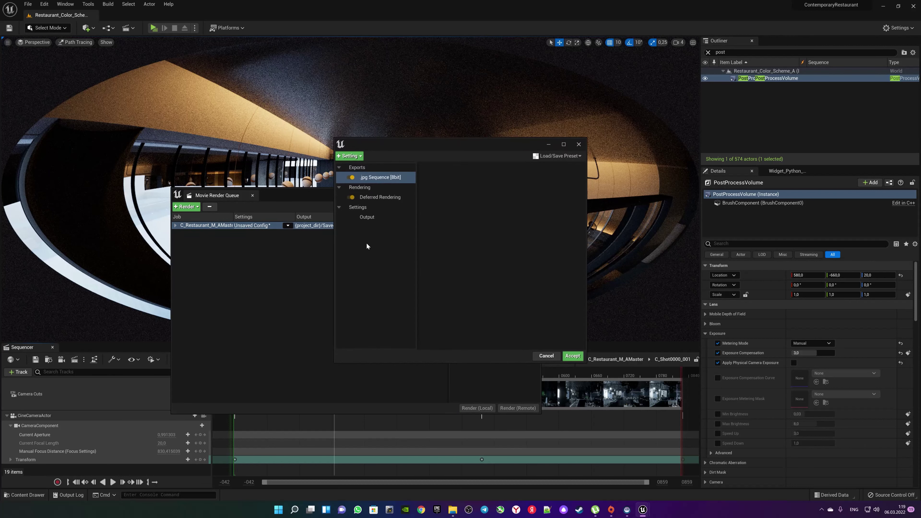
click(350, 156)
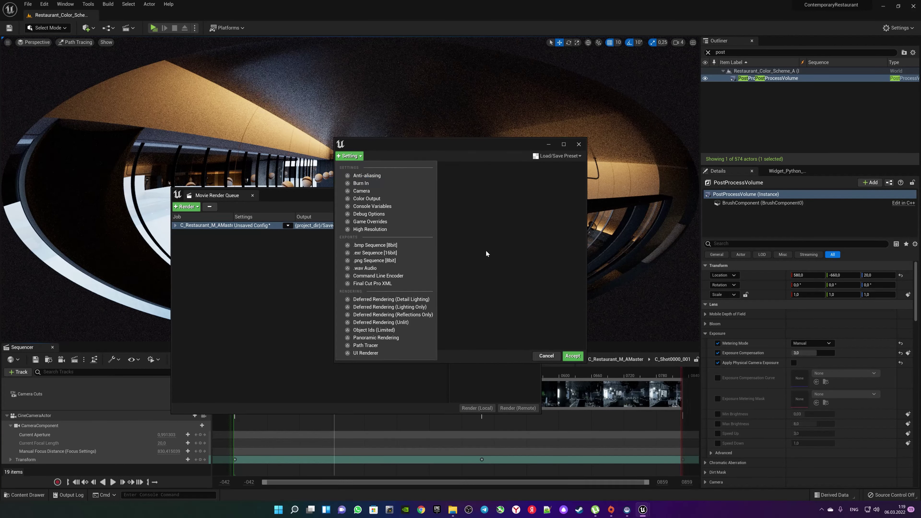
click(365, 346)
click(380, 197)
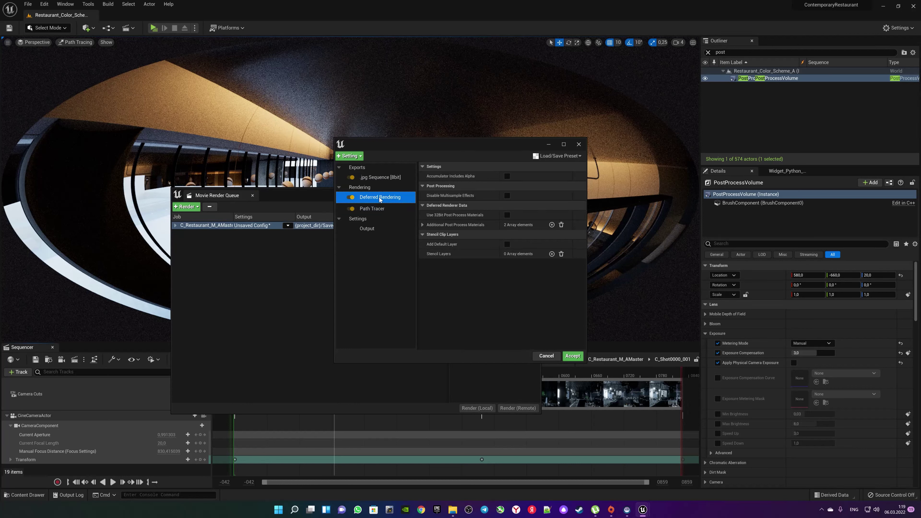
key(Delete)
- Add Anti-aliasing with Spatial Sample Count 30 and Temporal Sample Count 34
click(358, 156)
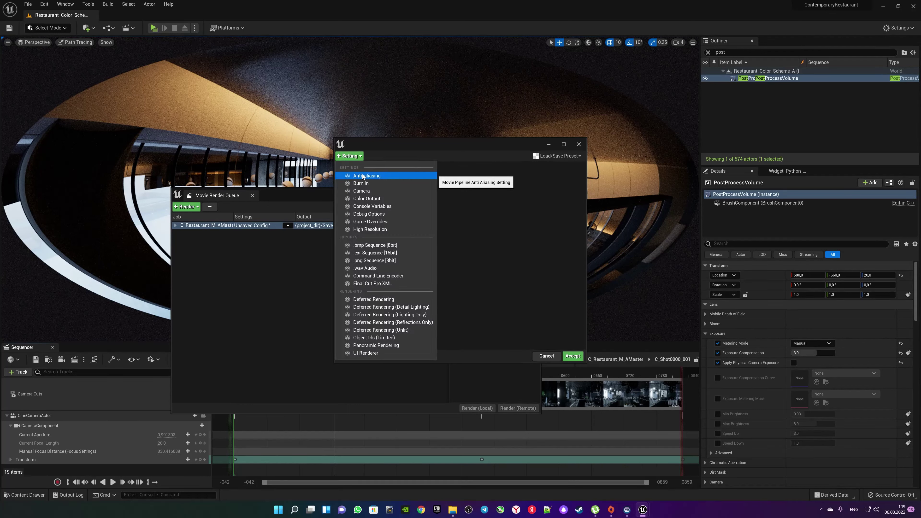
click(366, 176)
click(522, 177)
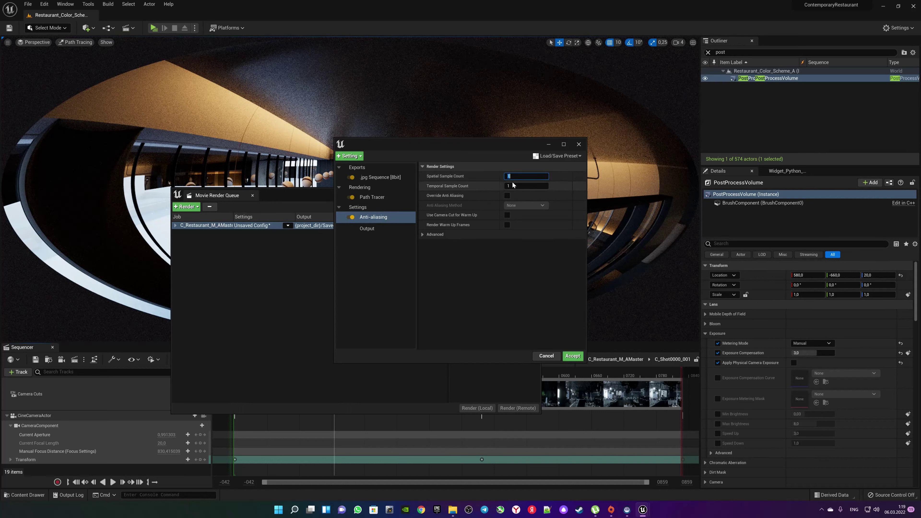
text(30)
key(Tab)
text(30)
key(Return)
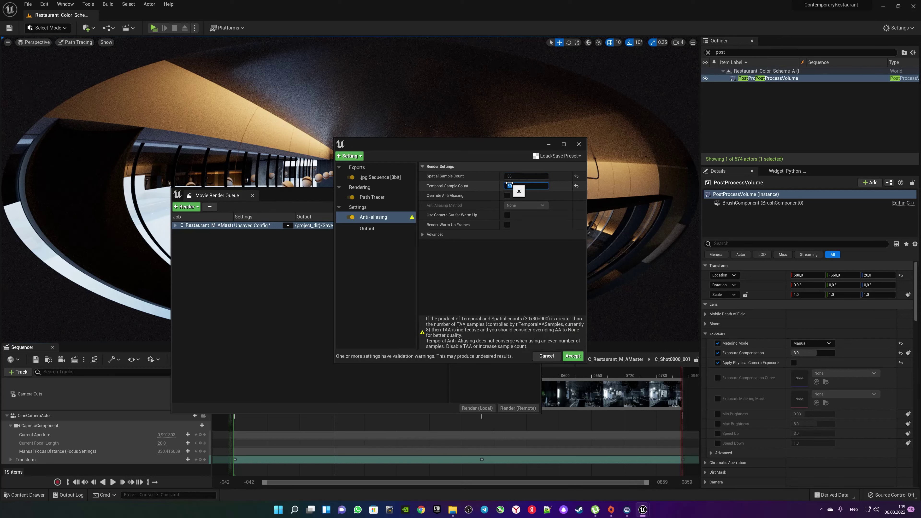
text(35)
key(Return)
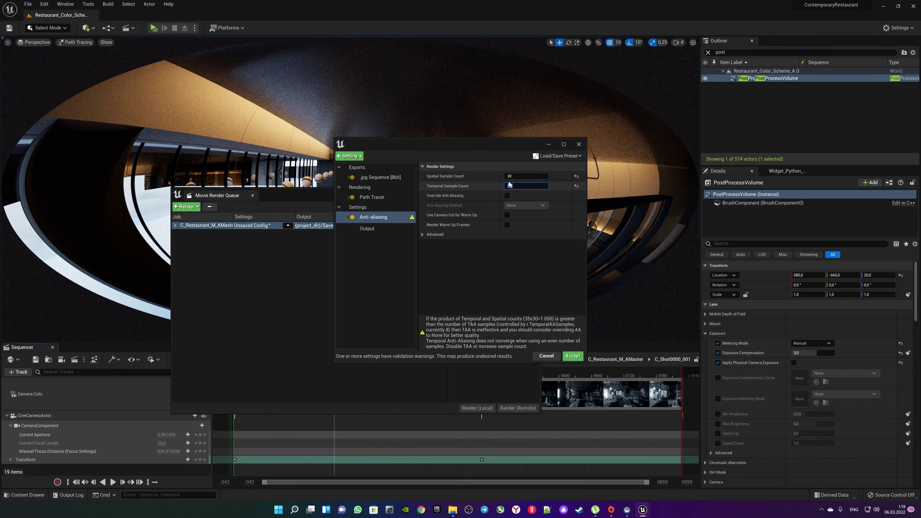
text(34)
key(Return)
- Keep Spatial Sample Count at 30 after trying 28 and 31, and override anti-aliasing
click(526, 177)
text(28)
key(Return)
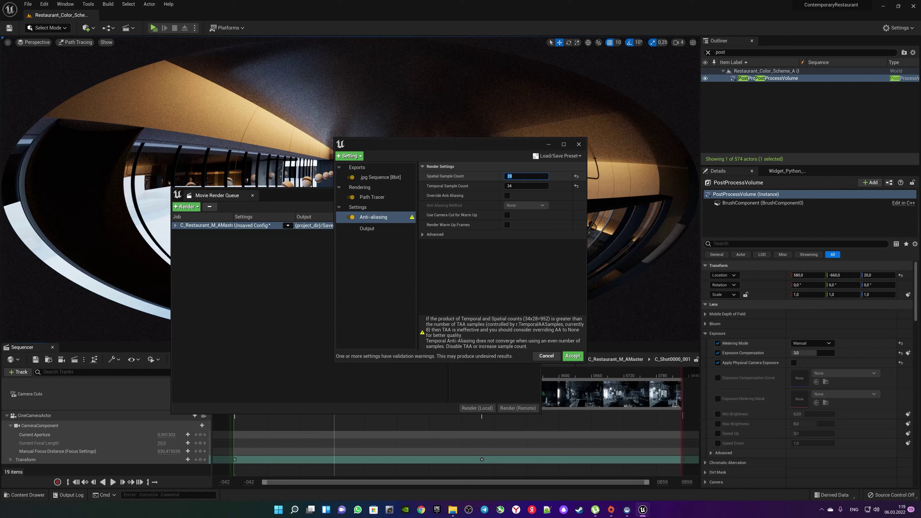
text(31)
key(Return)
click(511, 176)
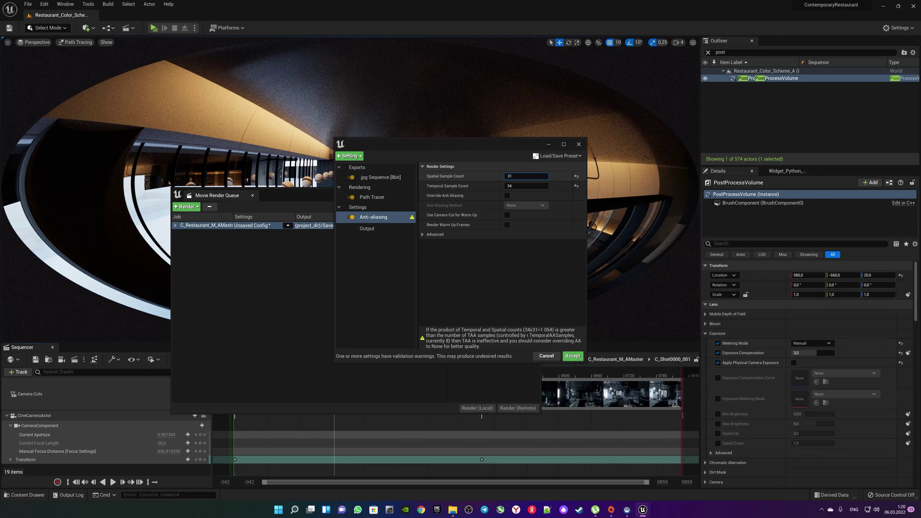
key(BackSpace)
text(0)
key(Return)
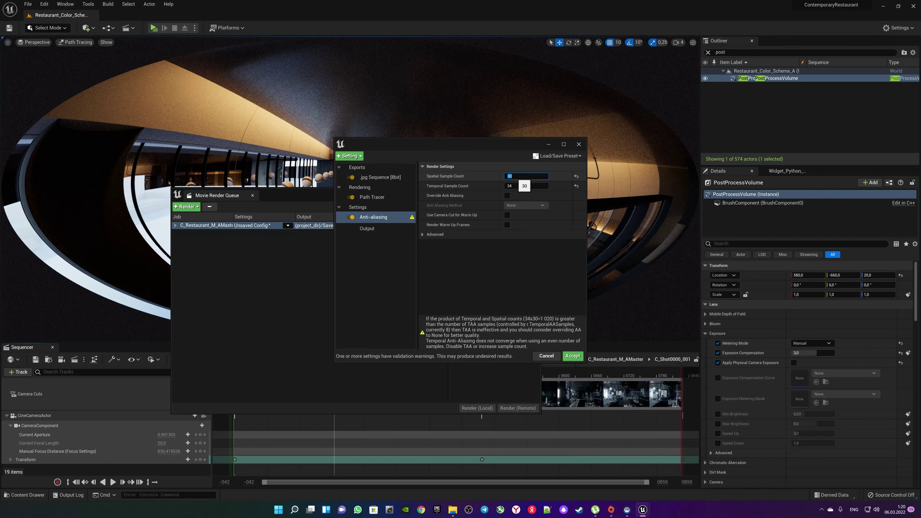
click(507, 196)
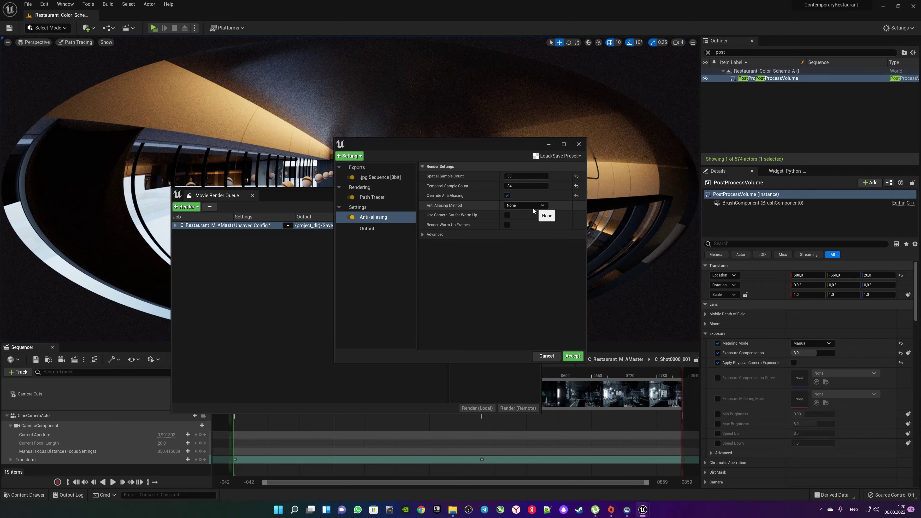
click(379, 230)
click(515, 195)
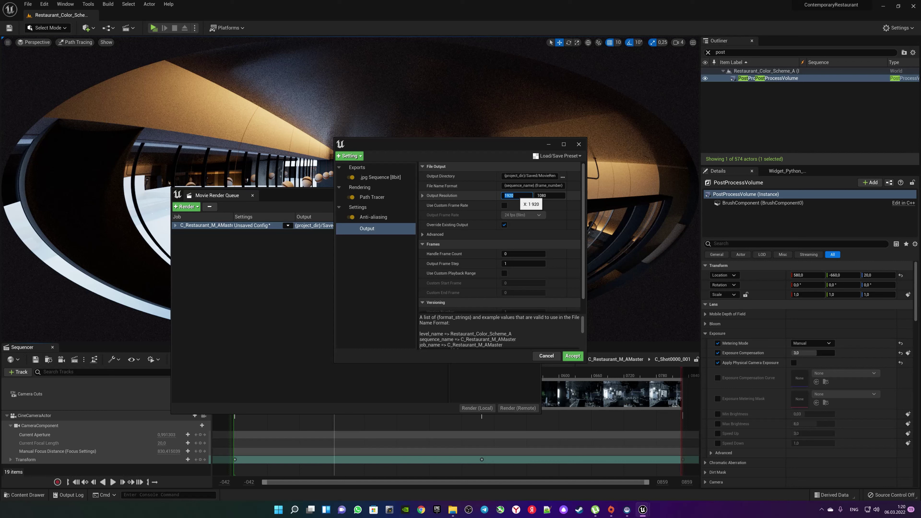
- Set the output resolution to 8000 × 8000
text(0)
key(Tab)
text(8)
key(BackSpace)
key(BackSpace)
key(BackSpace)
text(3)
text(00)
key(Return)
- Set the output directory to C:/RenderCamera360
click(563, 177)
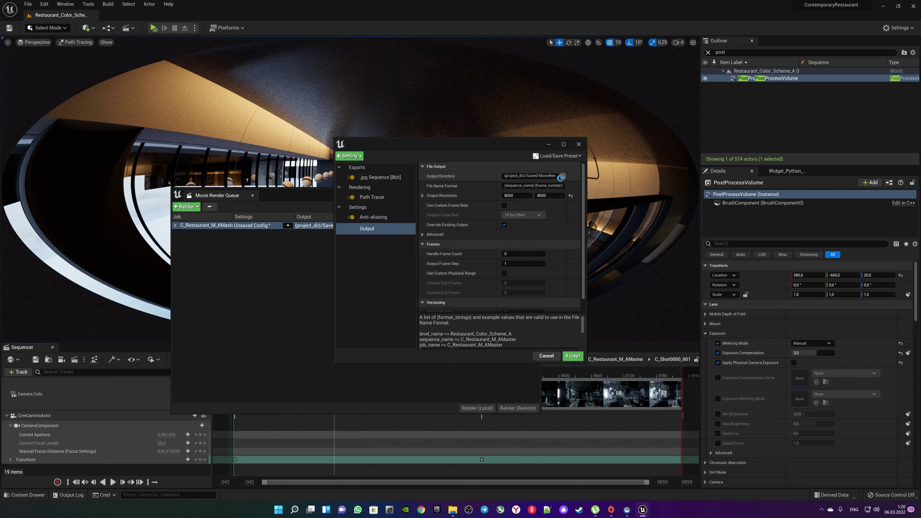
click(418, 156)
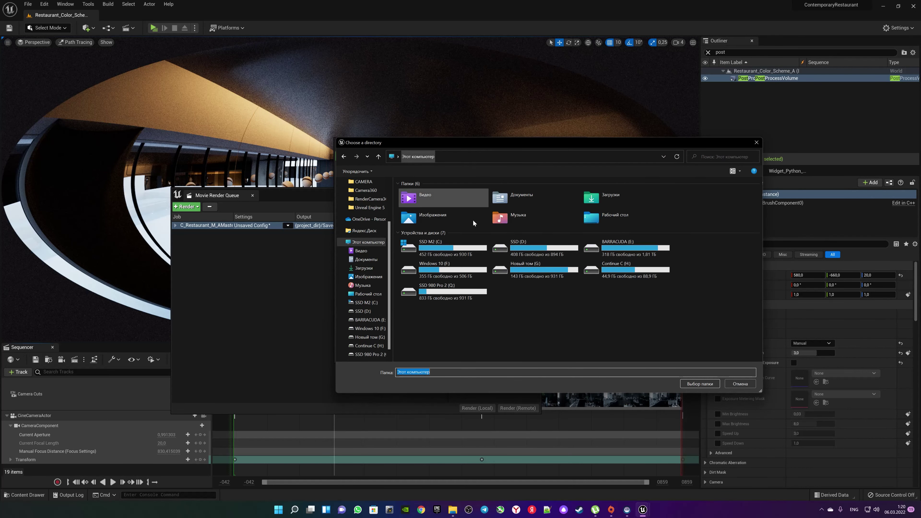
double_click(452, 246)
double_click(421, 262)
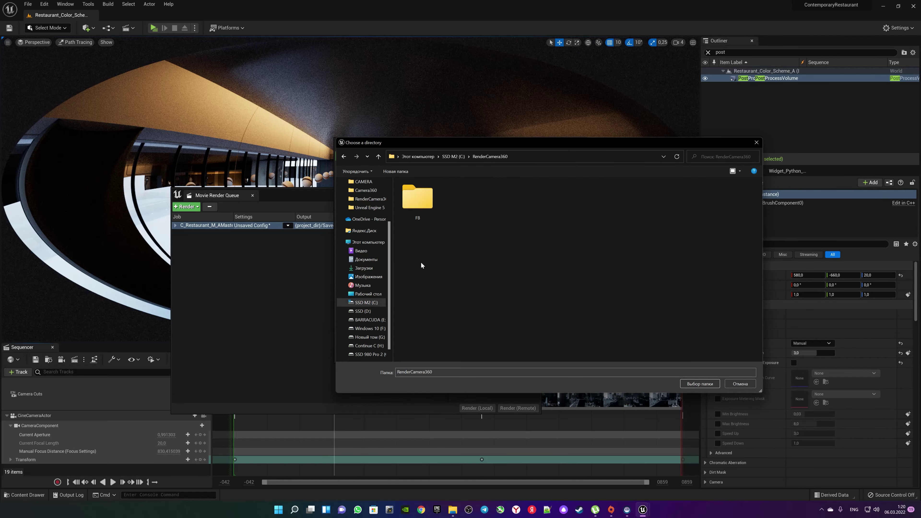
click(700, 383)
scroll(515, 268, down, 1)
scroll(504, 267, up, 1)
click(349, 156)
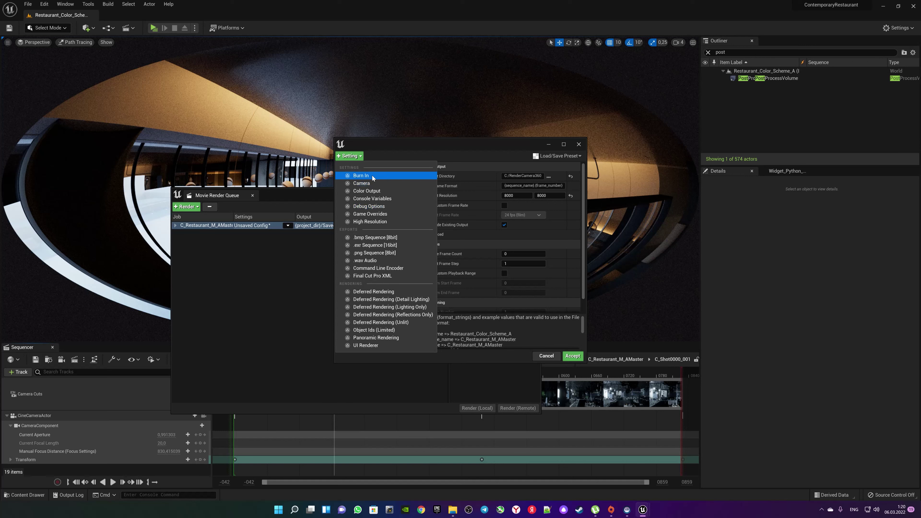
click(421, 146)
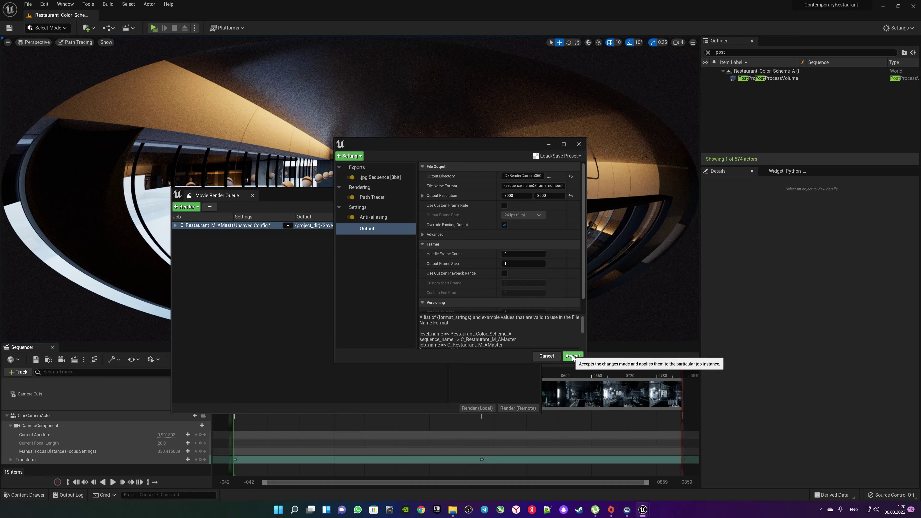
- Use a custom 30 fps frame rate, accept the settings, and start the local render
click(504, 205)
click(518, 214)
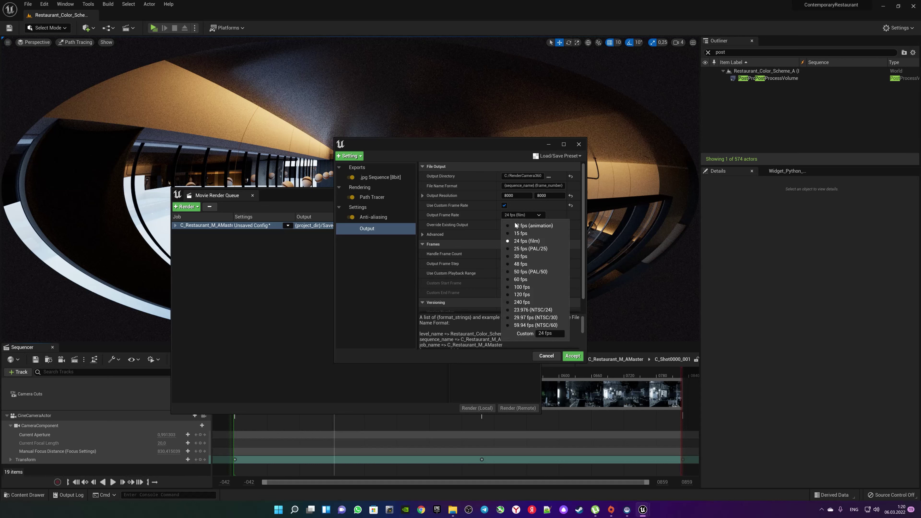
click(526, 257)
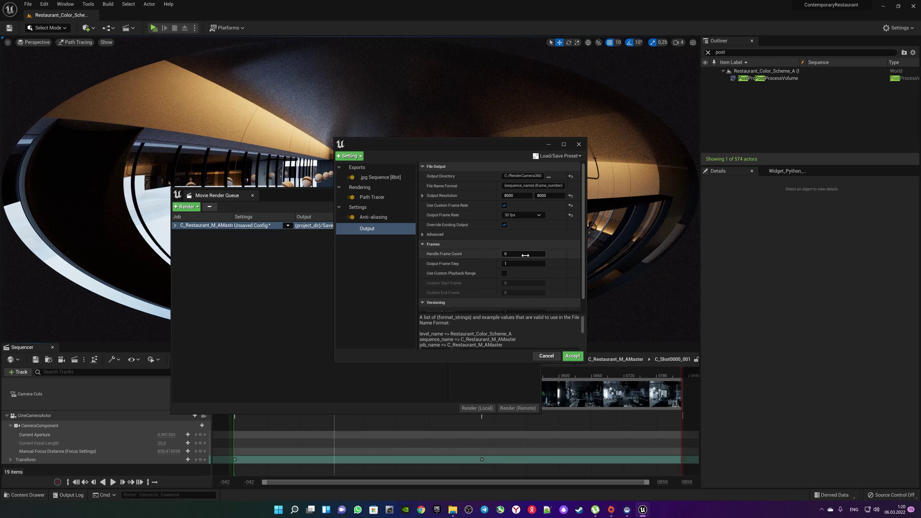
click(572, 357)
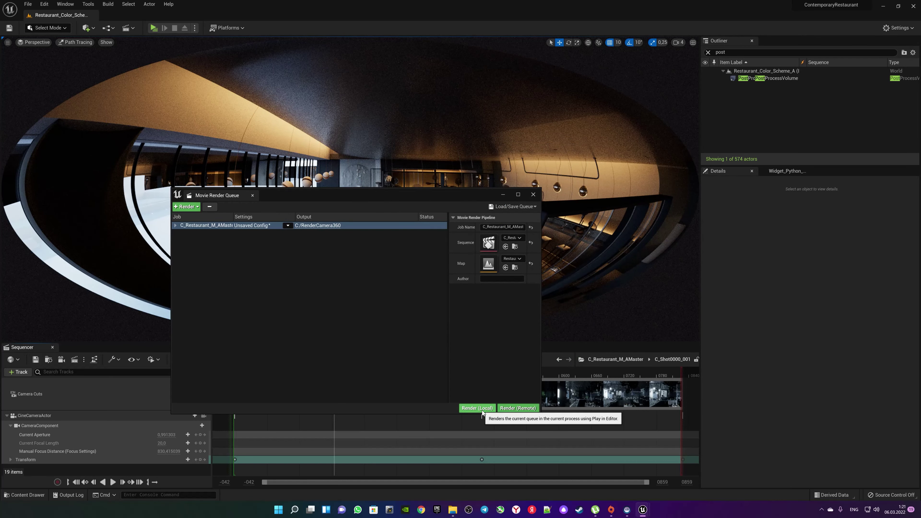
click(482, 411)
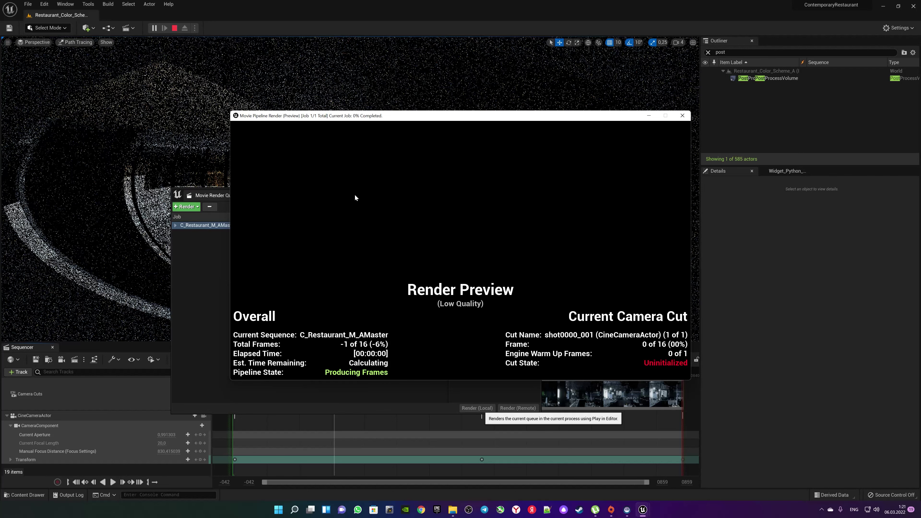
- Let the 16-frame restaurant render run locally
mouse_move(453, 513)
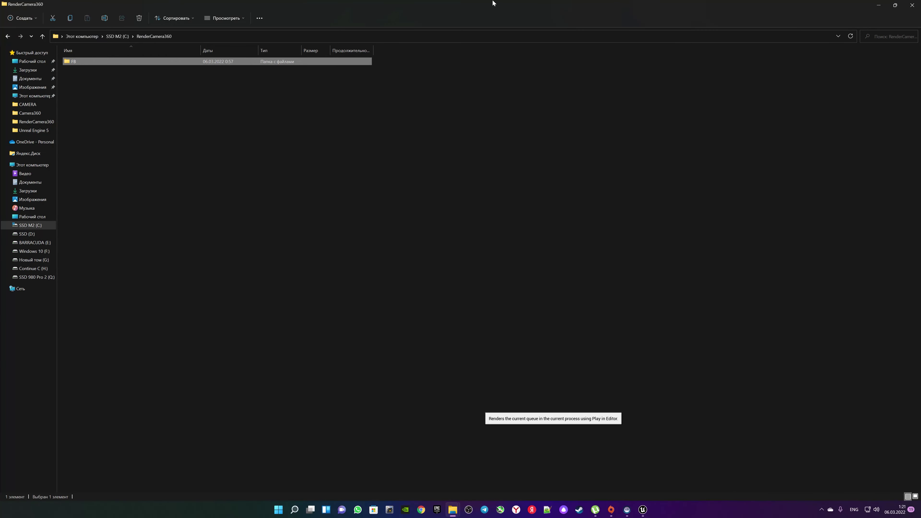
- Bring up the RenderCamera360 folder window, resize and reposition it, and clear the selection
click(469, 472)
drag(364, 283, 189, 223)
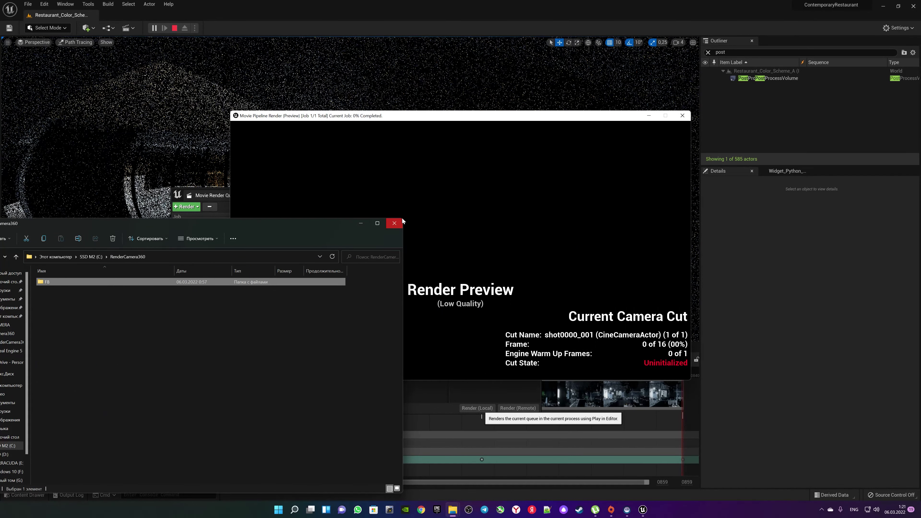
drag(403, 218, 331, 290)
drag(258, 298, 267, 263)
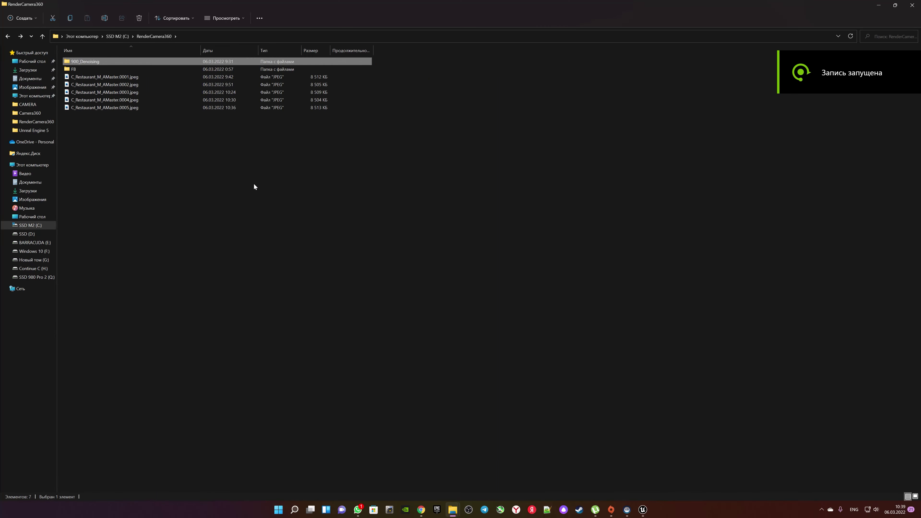
click(254, 187)
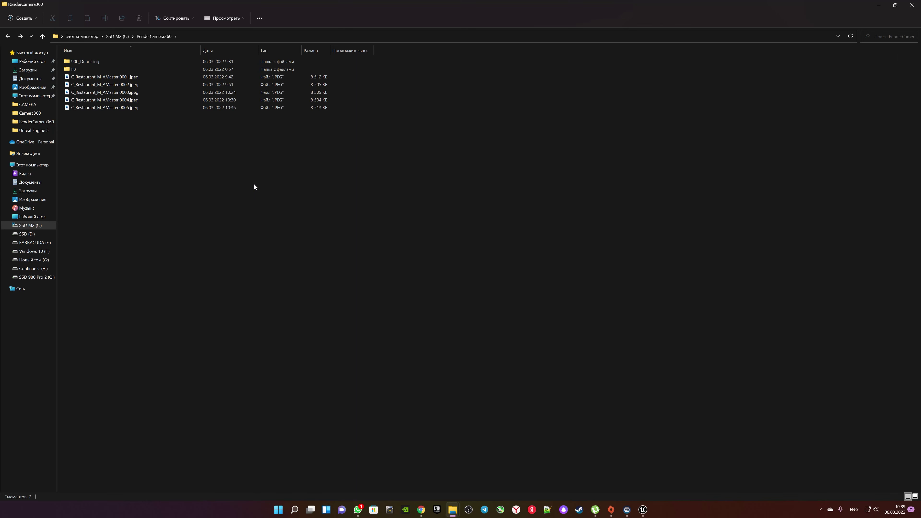
- Open the 900_Denoising folder in details view and open the first denoised JPEG
double_click(108, 60)
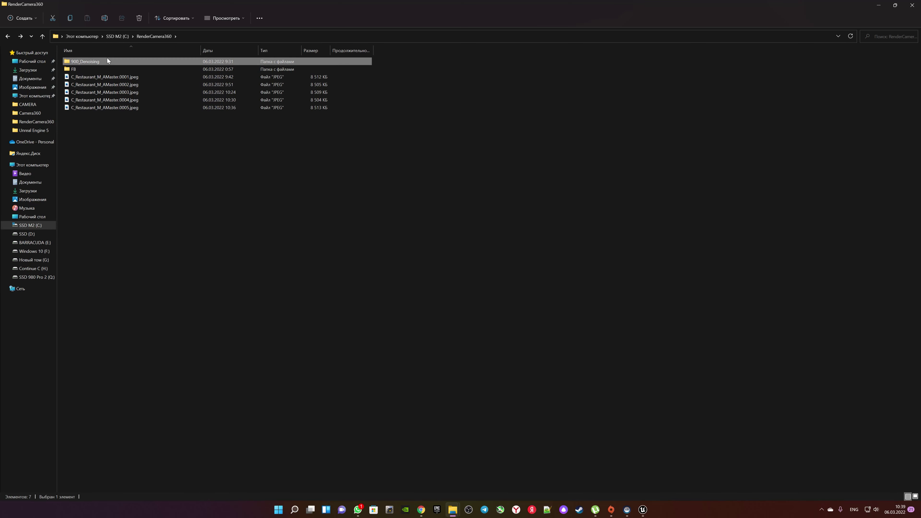
click(239, 19)
click(212, 93)
double_click(149, 62)
- Browse the denoised fisheye frames in Photos up to frame 0008, then close it
scroll(490, 182, down, 5)
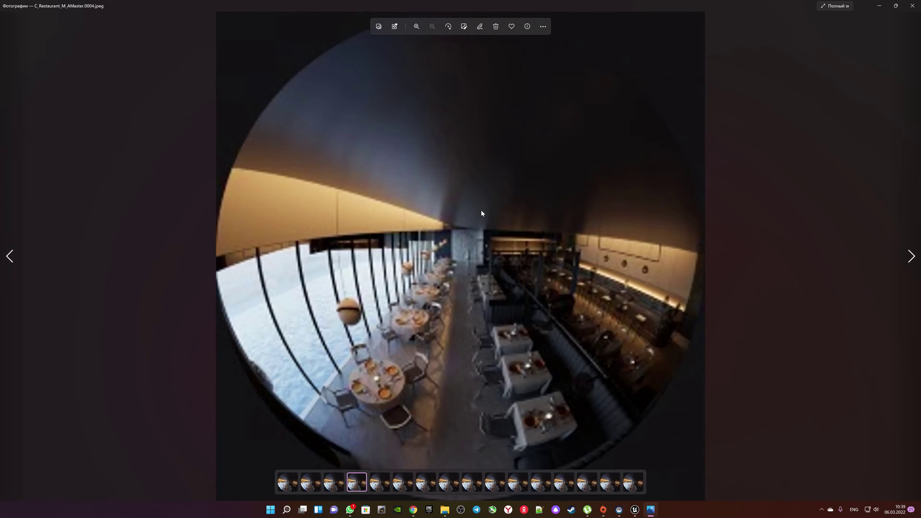
ctrl+scroll(451, 252, up, 2)
ctrl+scroll(451, 251, up, 2)
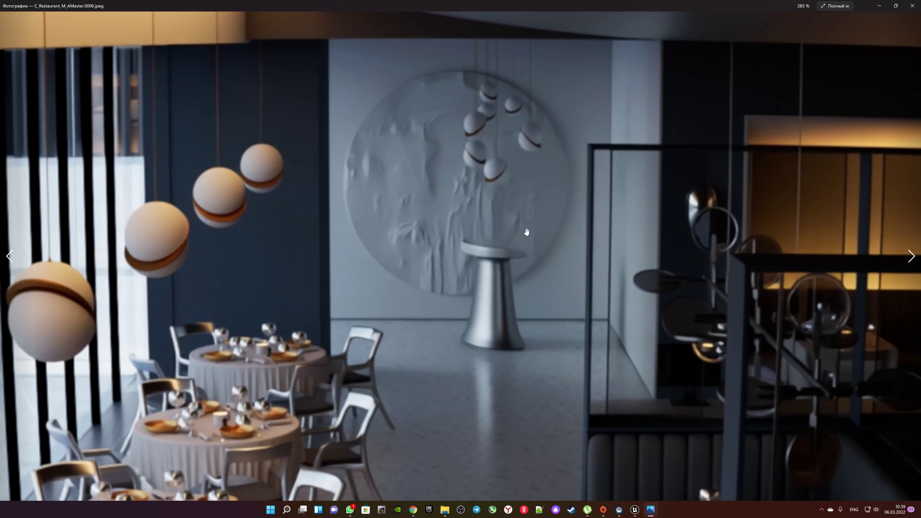
ctrl+scroll(506, 228, up, 1)
ctrl+scroll(506, 228, down, 3)
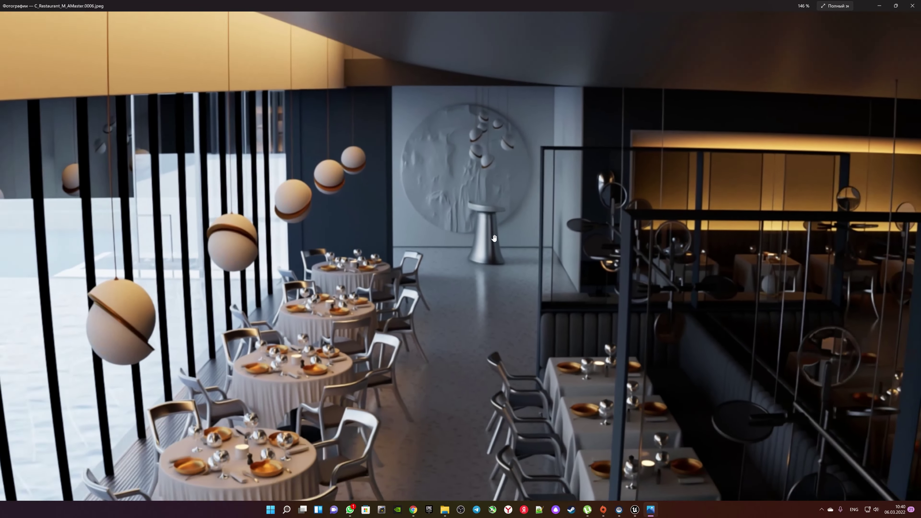
ctrl+scroll(500, 232, up, 1)
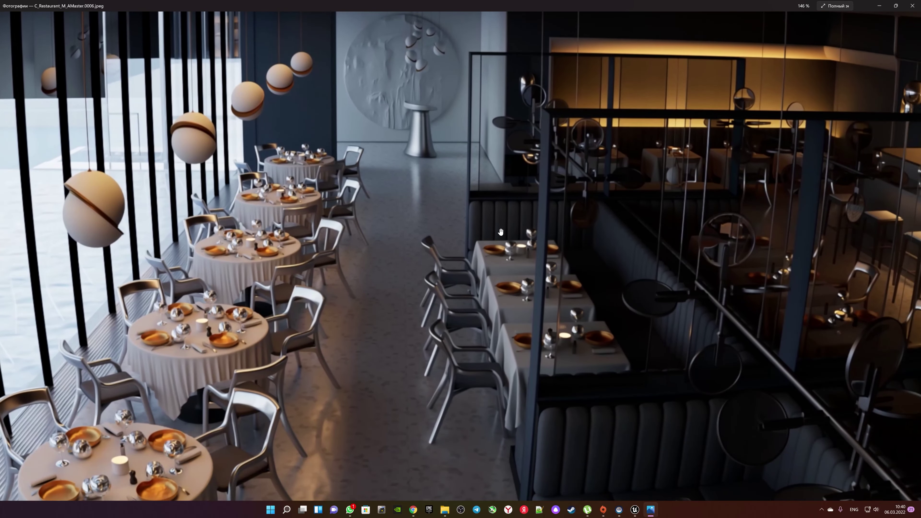
ctrl+scroll(500, 231, down, 2)
scroll(479, 237, down, 1)
scroll(479, 237, down, 1)
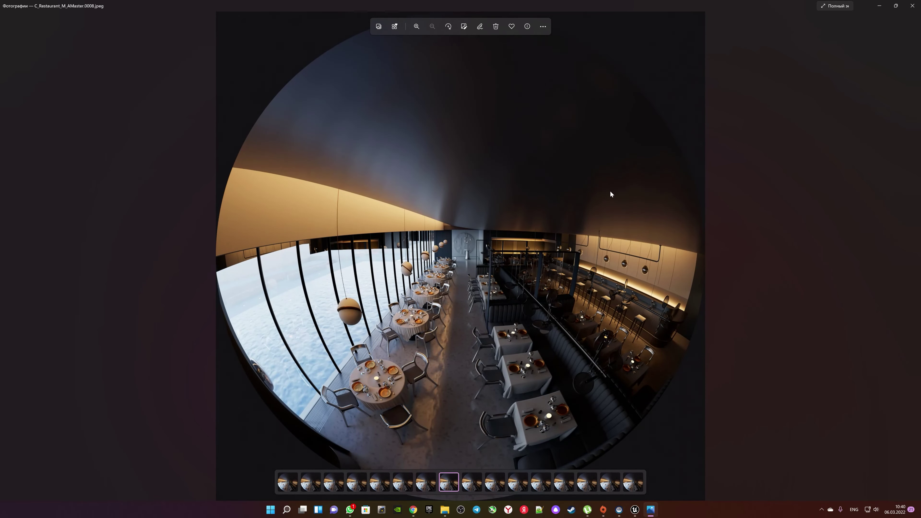
click(913, 6)
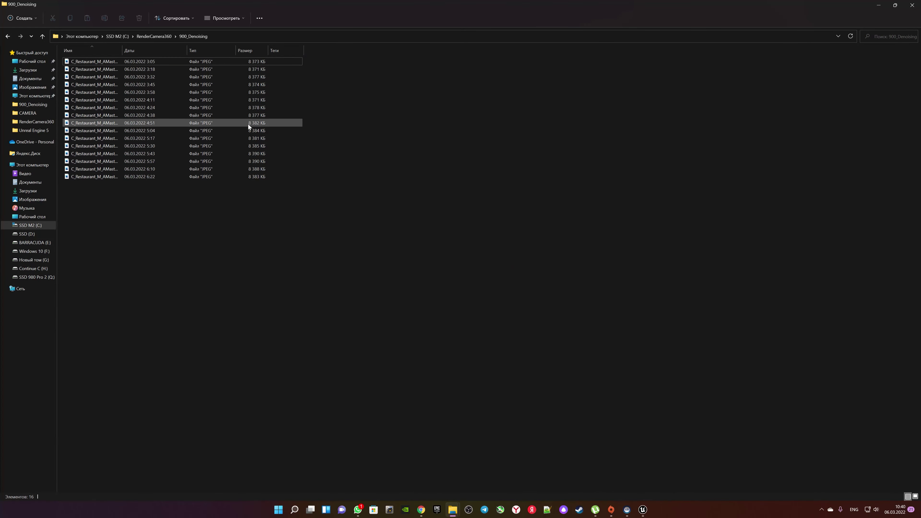
- Check the detailed properties and resolution of the render frame saved at 4:11
click(166, 103)
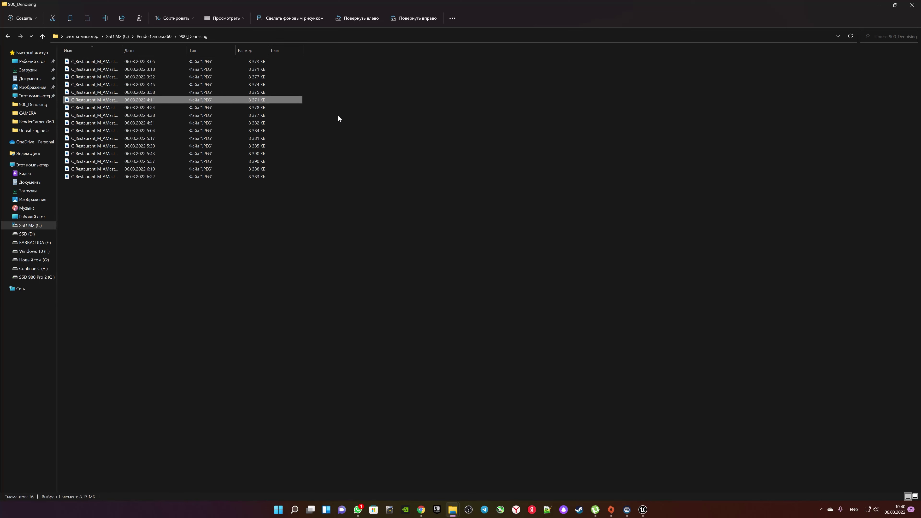
click(338, 116)
right_click(210, 103)
click(174, 101)
right_click(174, 101)
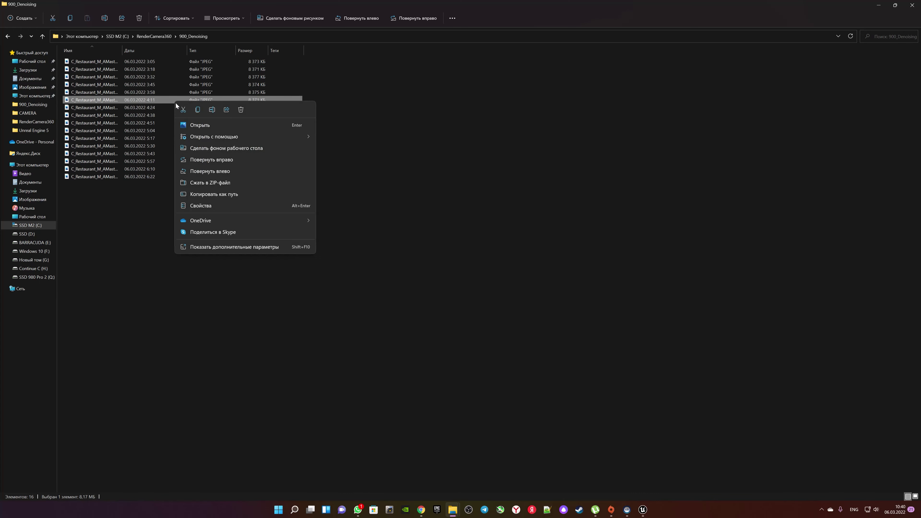
click(201, 206)
click(237, 118)
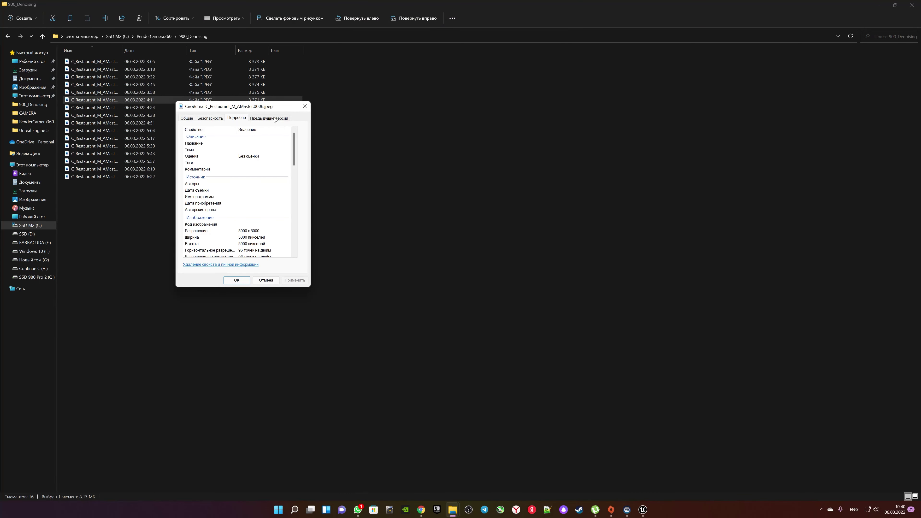
click(302, 107)
key(alt+Up)
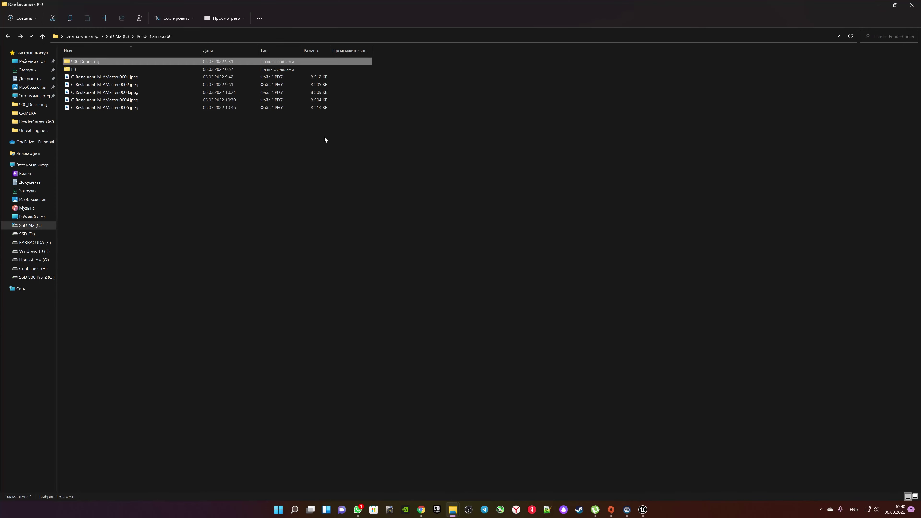
- Select the rendered JPEGs 0001 and 0002 in RenderCamera360 and open one in the photo viewer
click(173, 76)
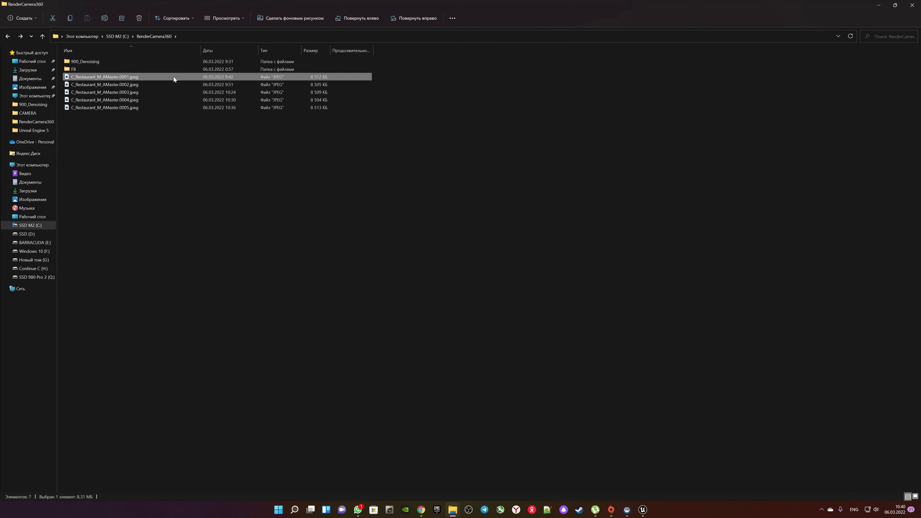
mouse_move(643, 510)
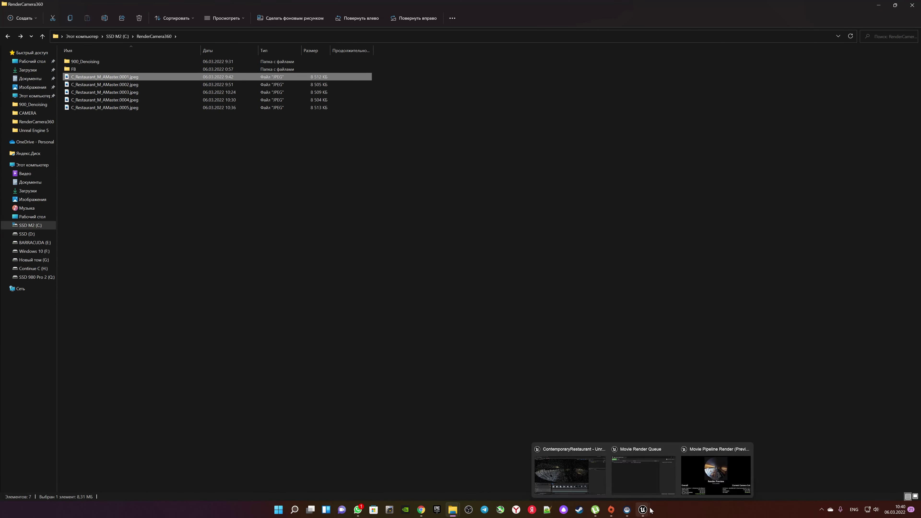
mouse_move(707, 490)
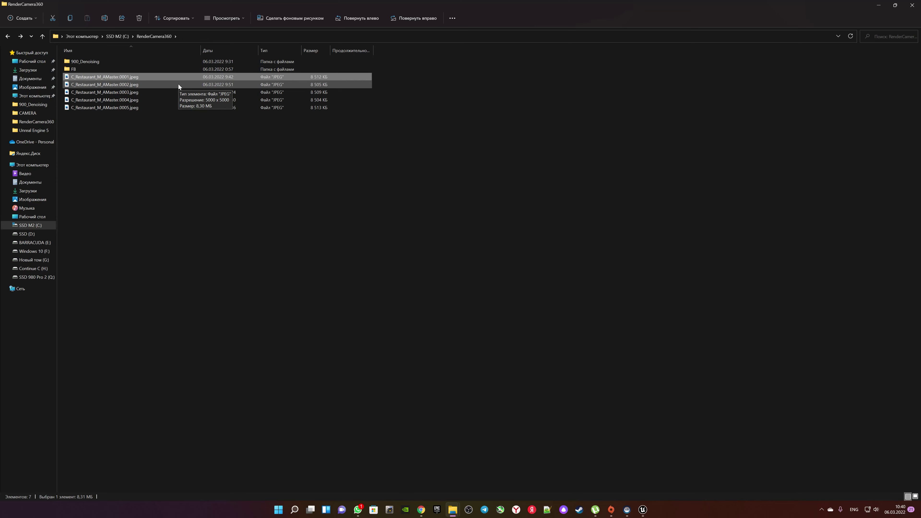
click(179, 84)
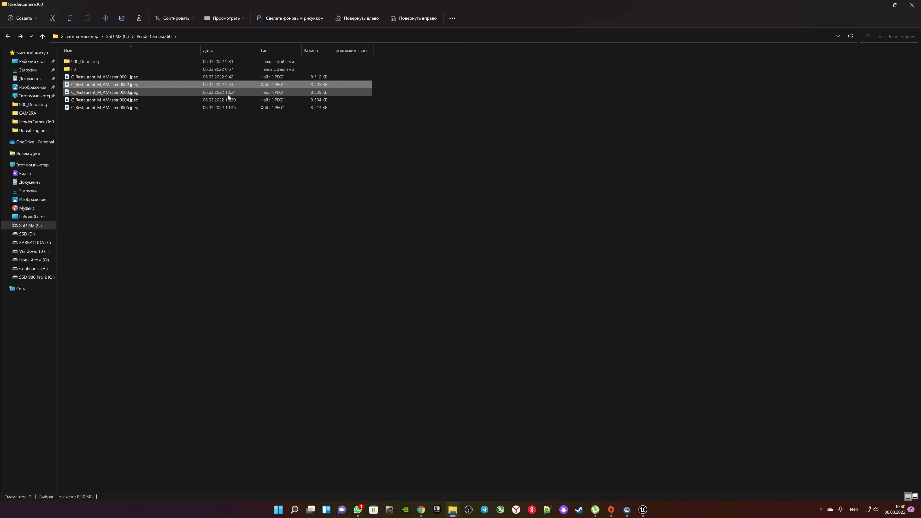
double_click(217, 91)
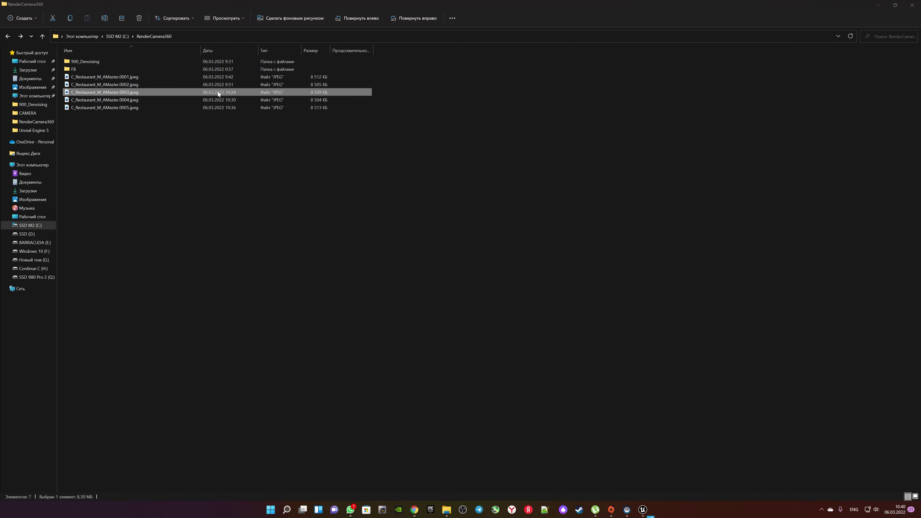
key(Right)
key(Left)
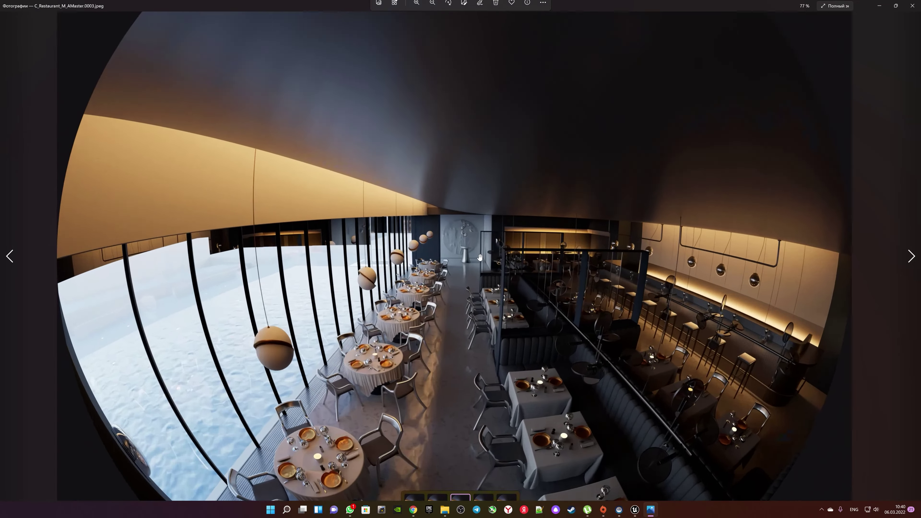
scroll(480, 257, up, 3)
scroll(479, 257, down, 4)
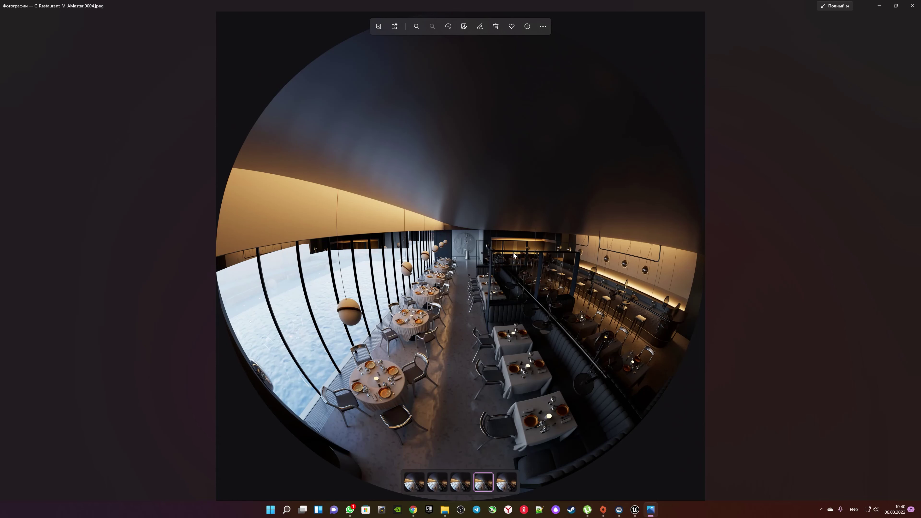
key(Left)
key(Left)
key(Left)
key(Right)
key(Right)
key(Right)
key(alt+z)
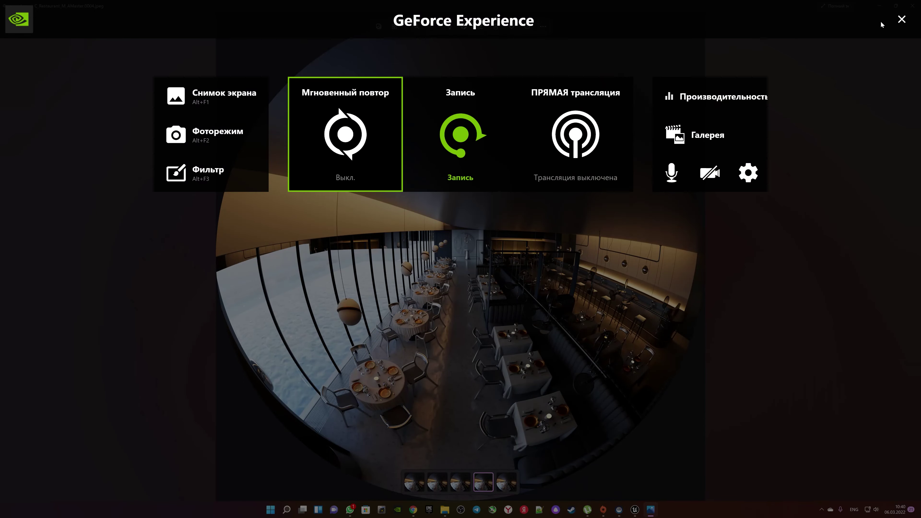
click(898, 22)
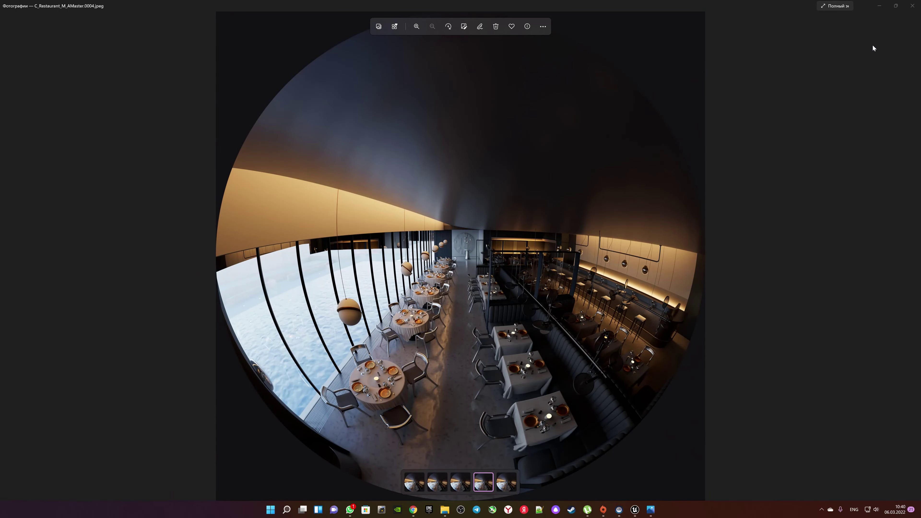
click(909, 11)
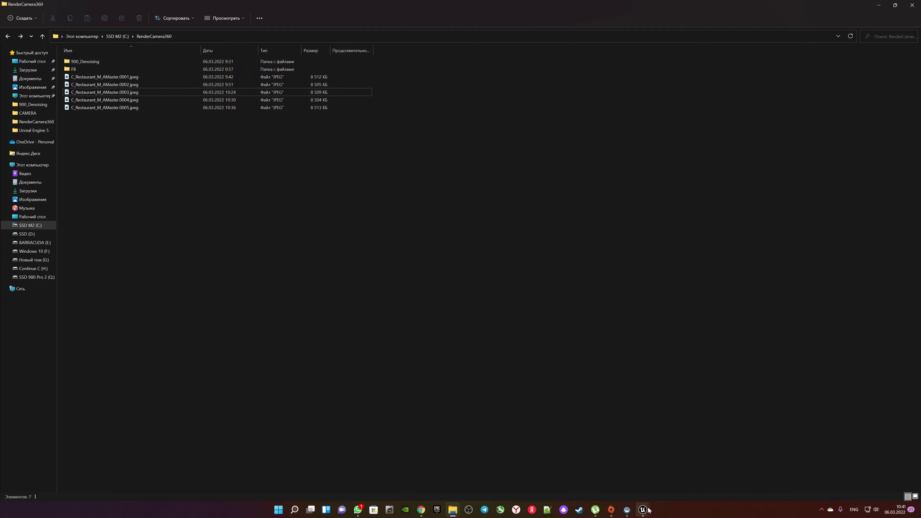
- Back in Unreal Editor, show the viewport FPS counter and minimize the Movie Render Queue
mouse_move(649, 510)
click(675, 471)
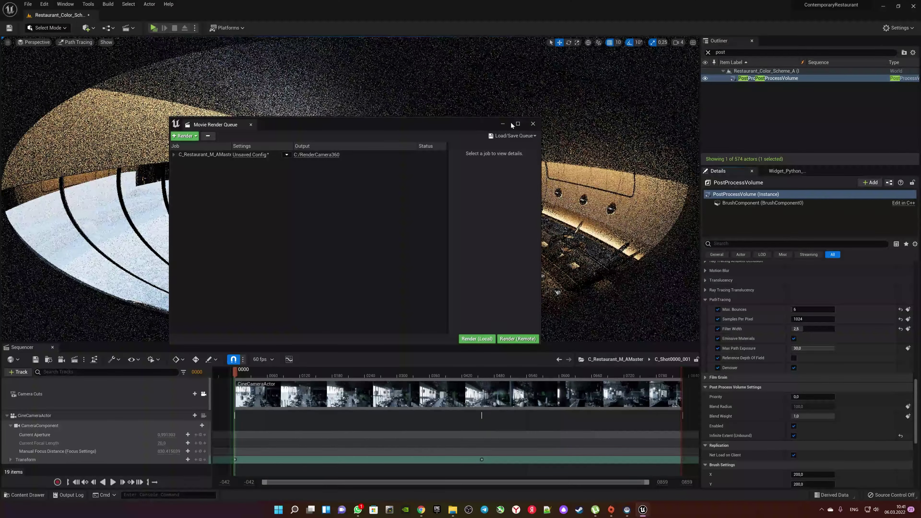
drag(511, 125, 533, 378)
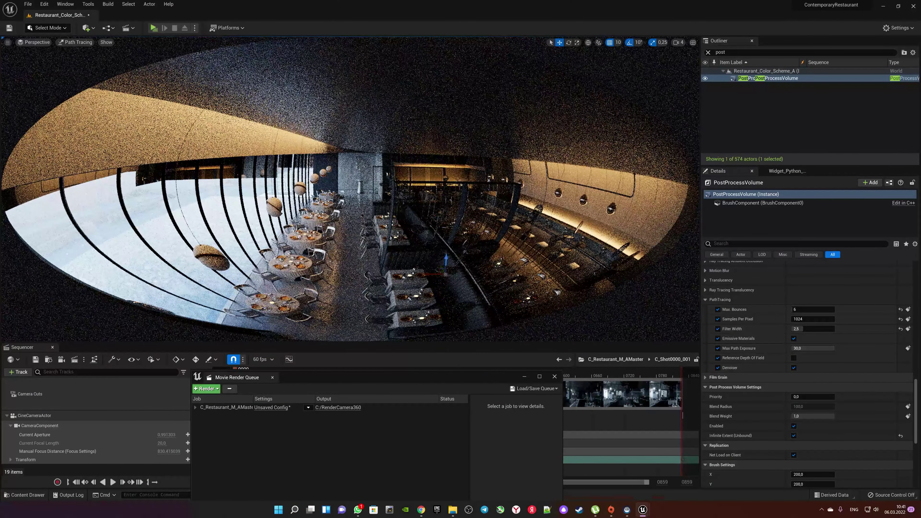
click(8, 43)
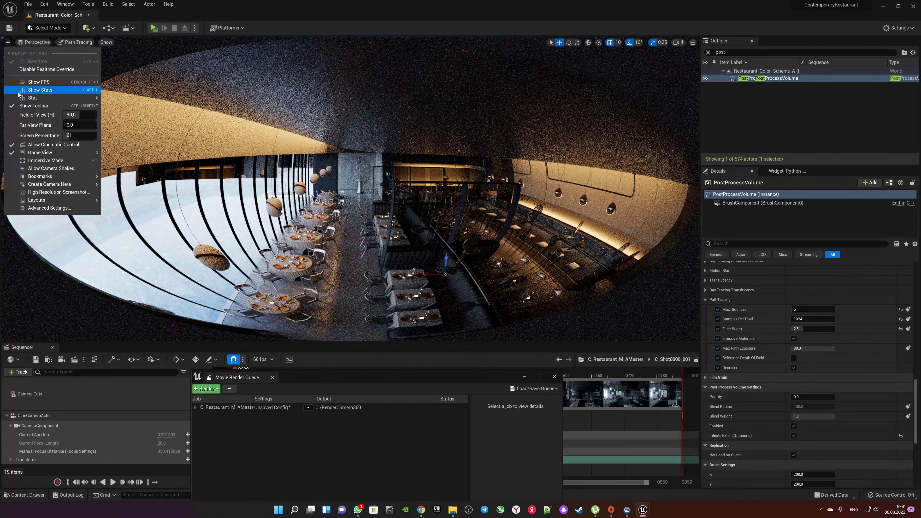
click(40, 79)
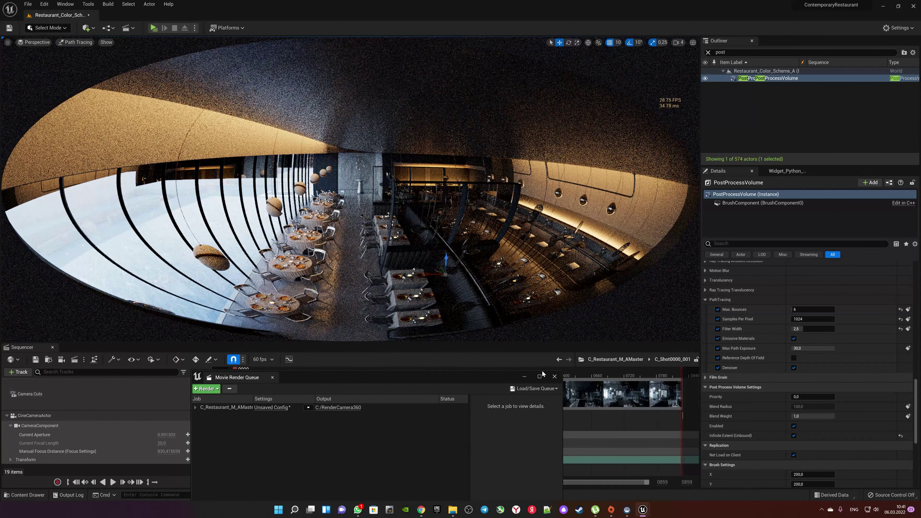
click(524, 376)
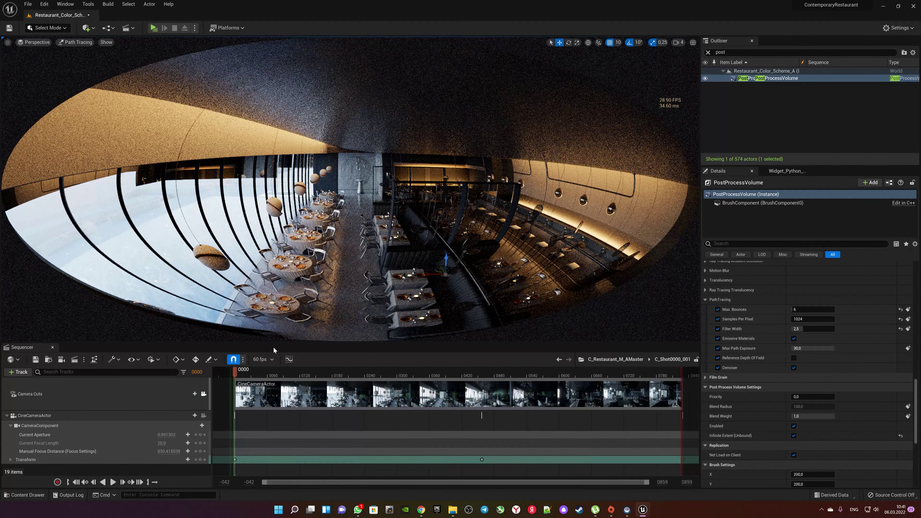
- Close the Sequencer, look around the fisheye restaurant, then switch the viewport to Lit mode
click(53, 347)
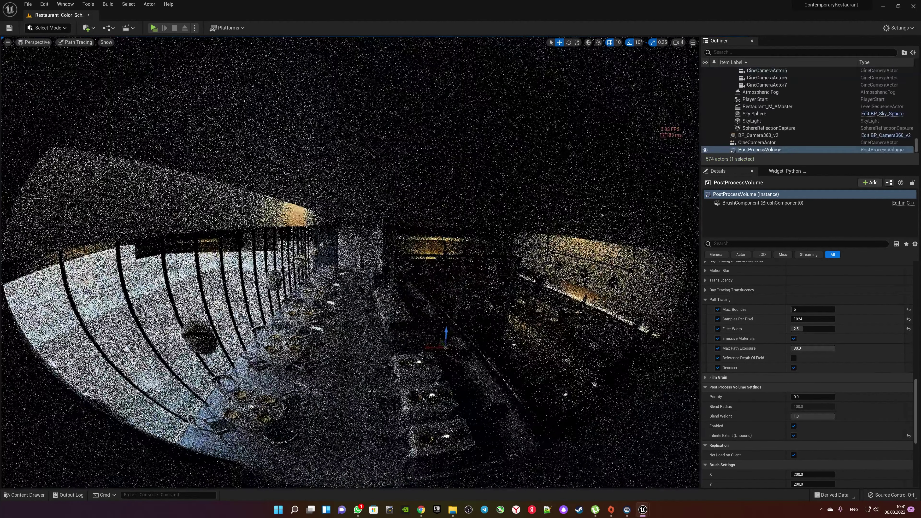
right_drag(349, 261, 672, 135)
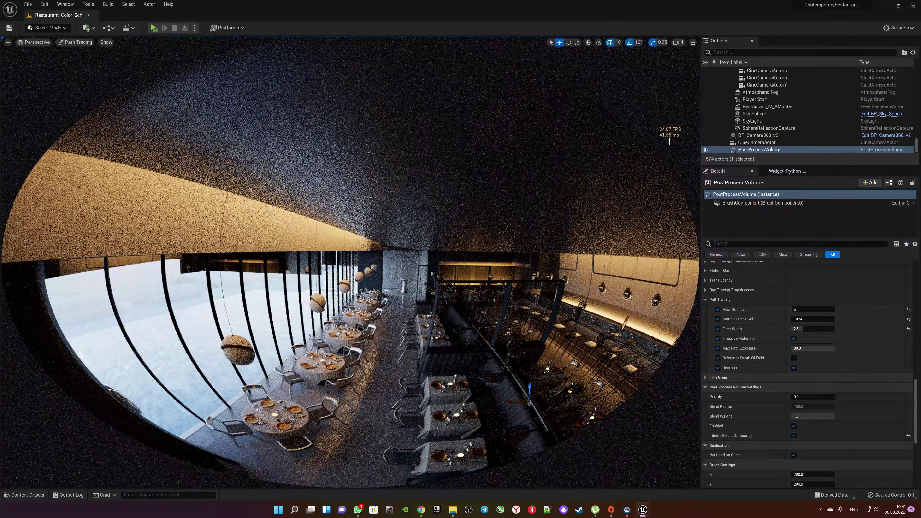
right_drag(635, 142, 616, 146)
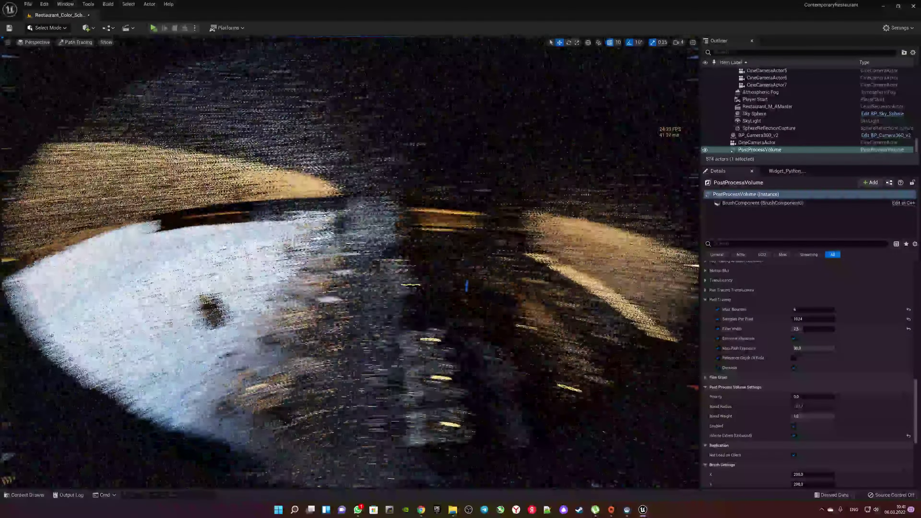
right_drag(617, 145, 504, 162)
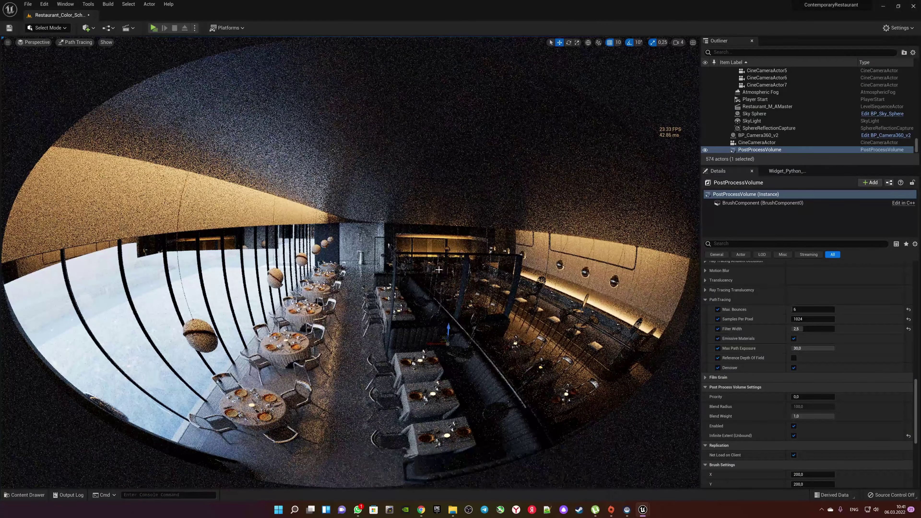
right_drag(455, 427, 417, 424)
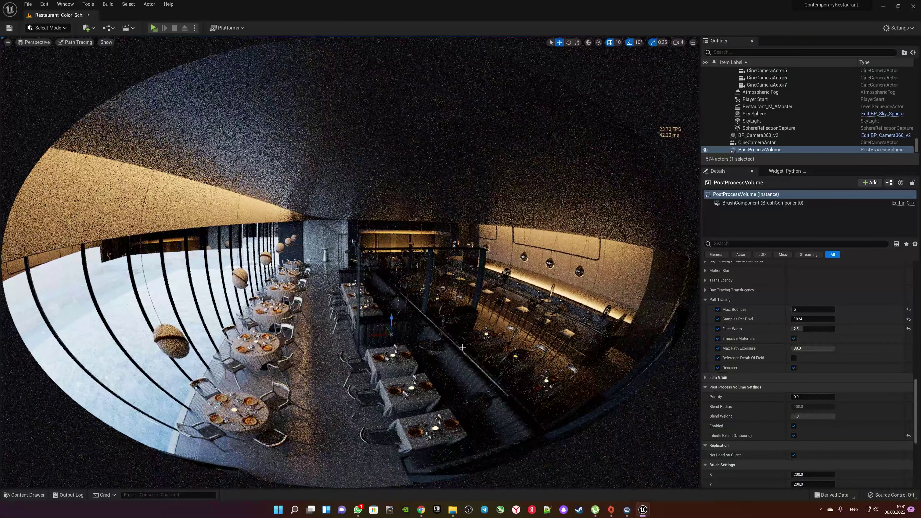
right_drag(463, 347, 446, 347)
click(85, 45)
click(83, 61)
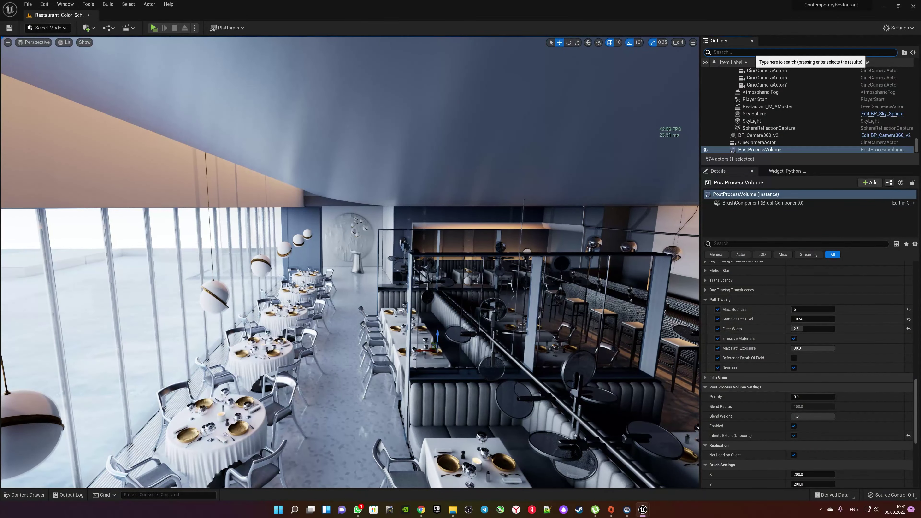
- Select BP_Camera360_v2 and set its Convert To Video input projection to FullDome
text(360)
click(759, 100)
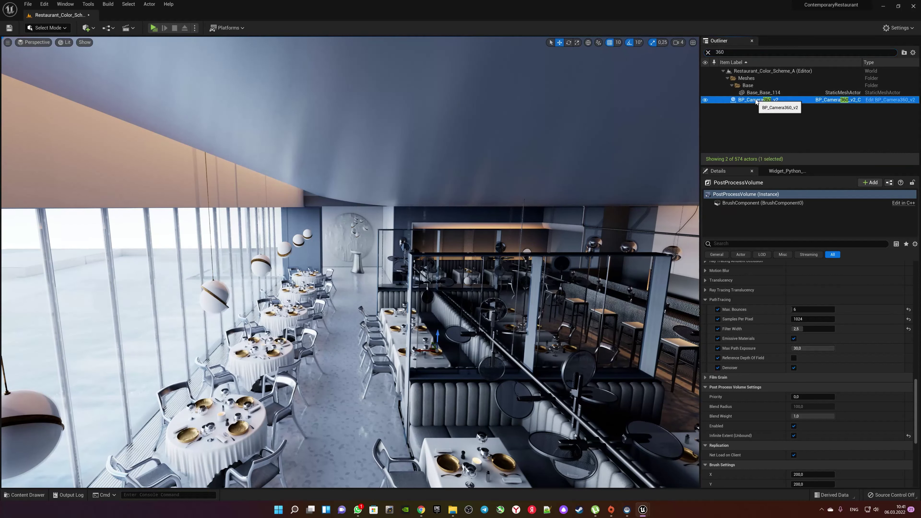
scroll(841, 357, up, 5)
scroll(840, 357, up, 5)
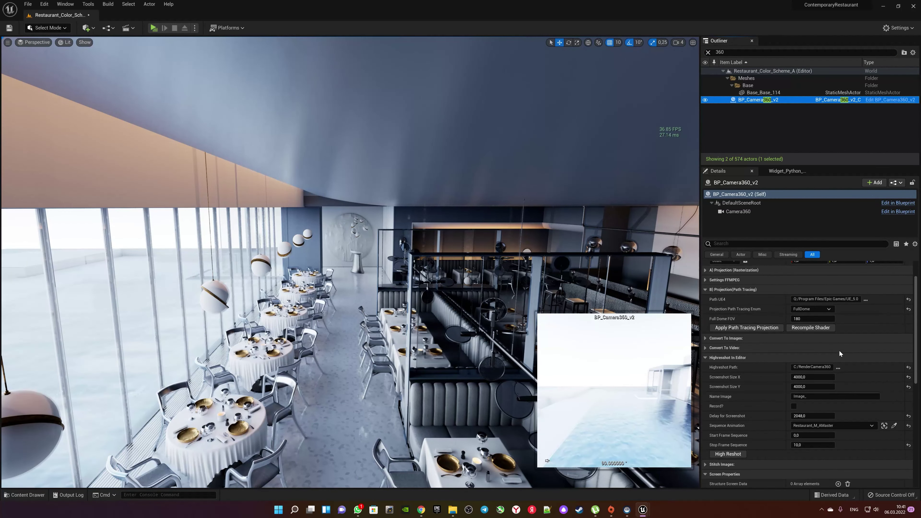
click(709, 348)
scroll(739, 350, down, 3)
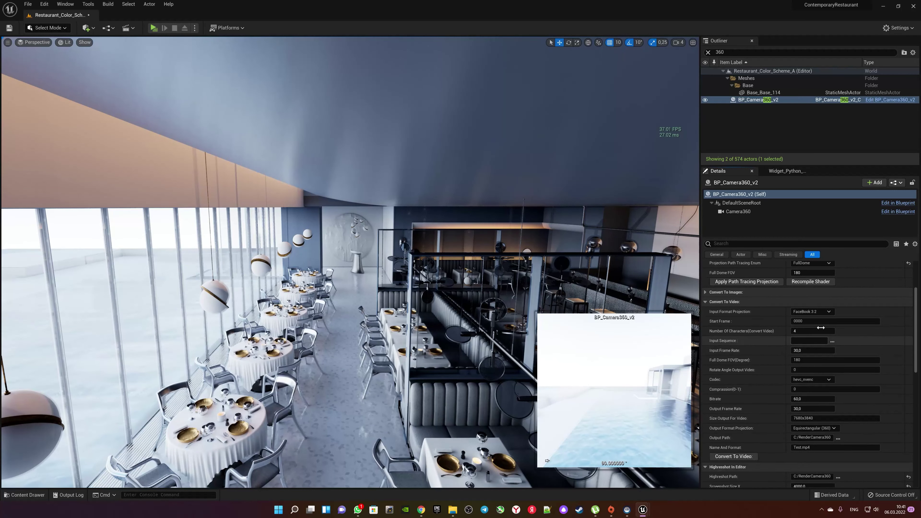
click(824, 311)
click(805, 339)
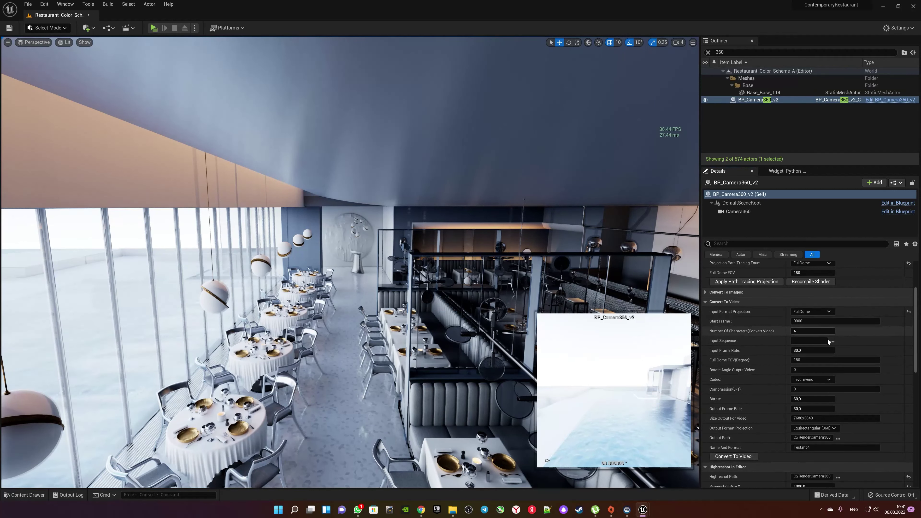
- Choose C_Restaurant_M_AMaster.0001.jpeg in 900_Denoising as the input image sequence
click(833, 342)
click(162, 17)
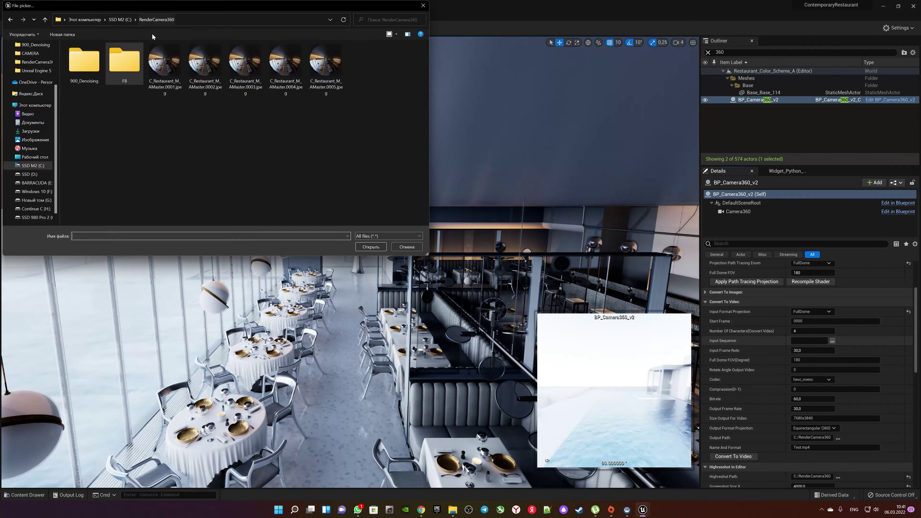
double_click(124, 75)
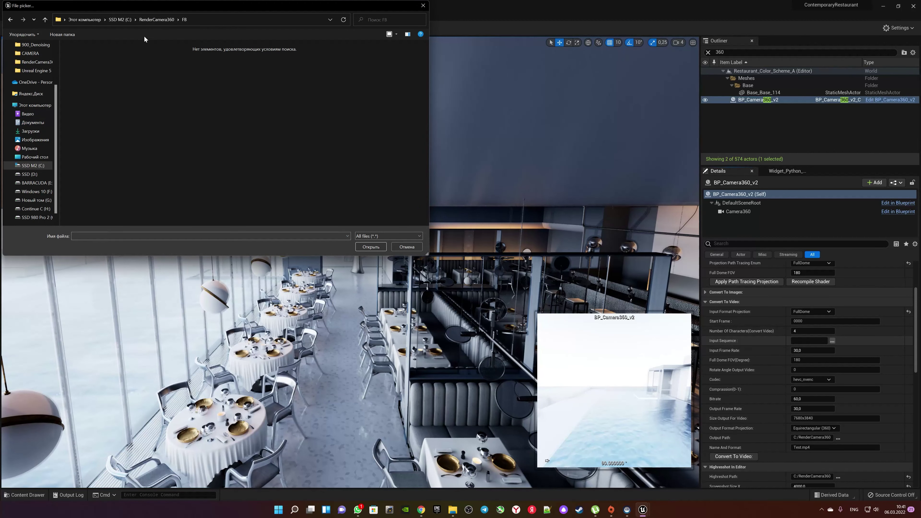
click(157, 19)
double_click(84, 61)
click(82, 68)
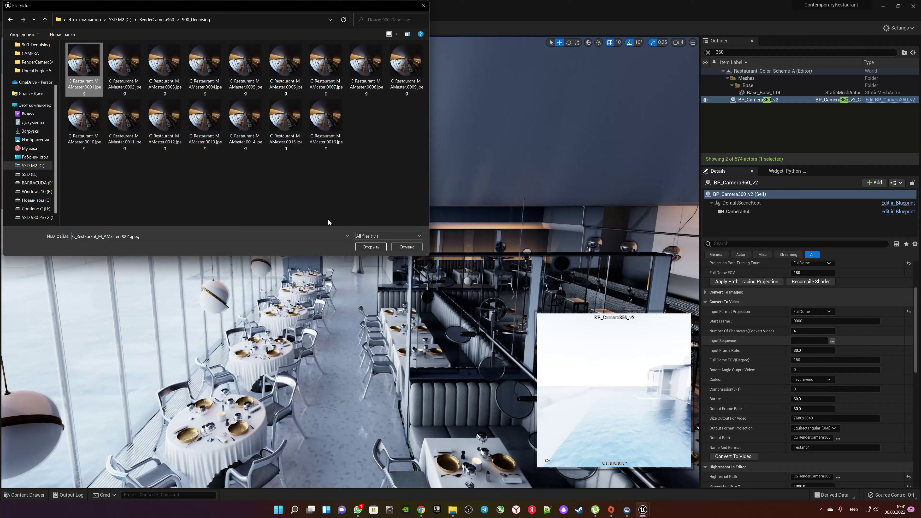
click(380, 250)
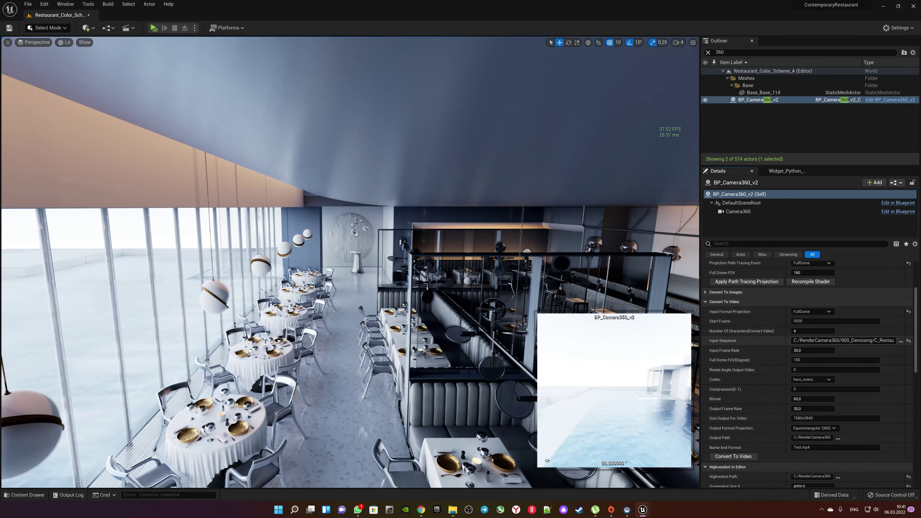
- Set the Start Frame to 0001
click(807, 321)
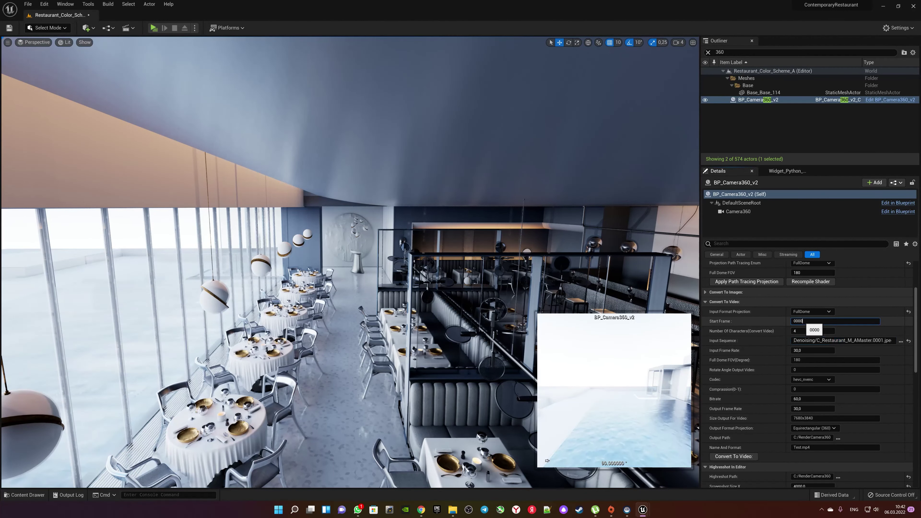
key(BackSpace)
text(1)
key(Return)
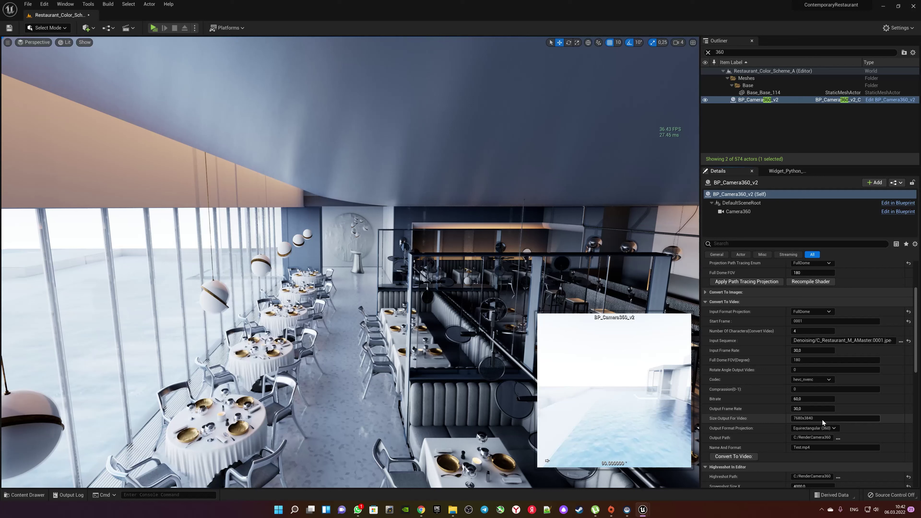
- Enter output size 5000x5000 and FullDome output projection, then send the crash report and restart
scroll(823, 422, down, 2)
click(816, 395)
text(5000x5000)
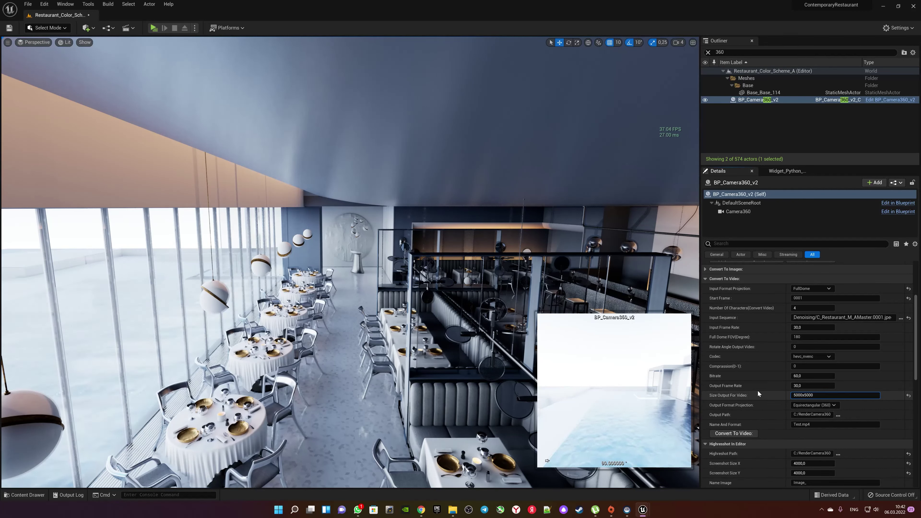
click(815, 405)
click(805, 433)
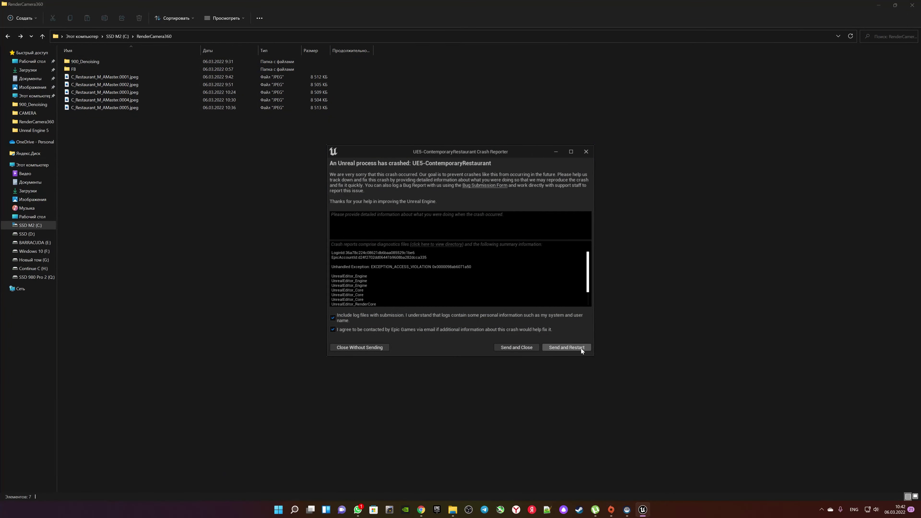
click(580, 348)
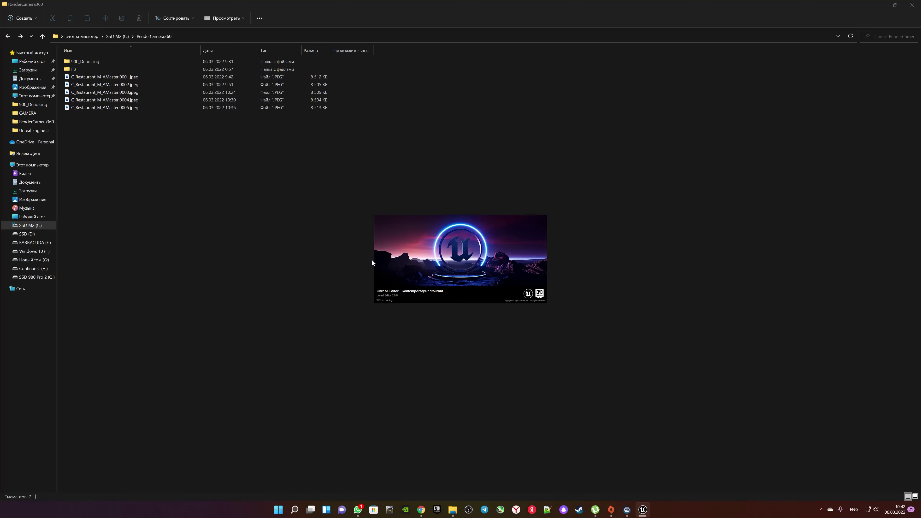
- Reopen the project with Skip Restore, leaving autosaved packages unrestored
click(615, 338)
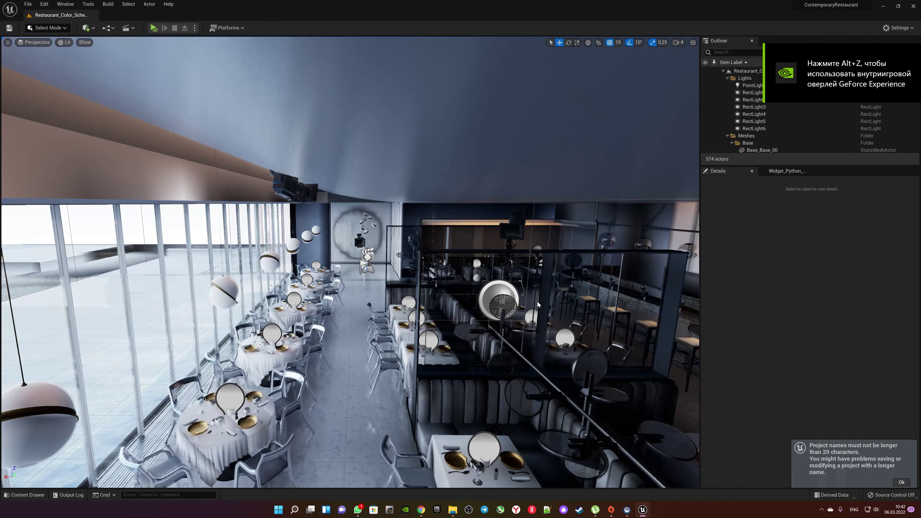
- Select BP_Camera360_v2 via Outliner search and set its input projection to FullDome
click(720, 52)
text(360)
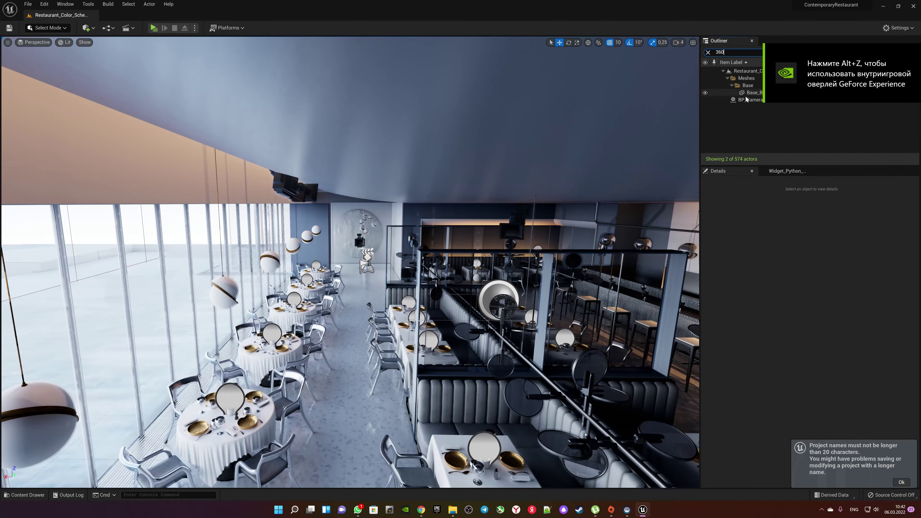
click(759, 100)
scroll(785, 345, down, 3)
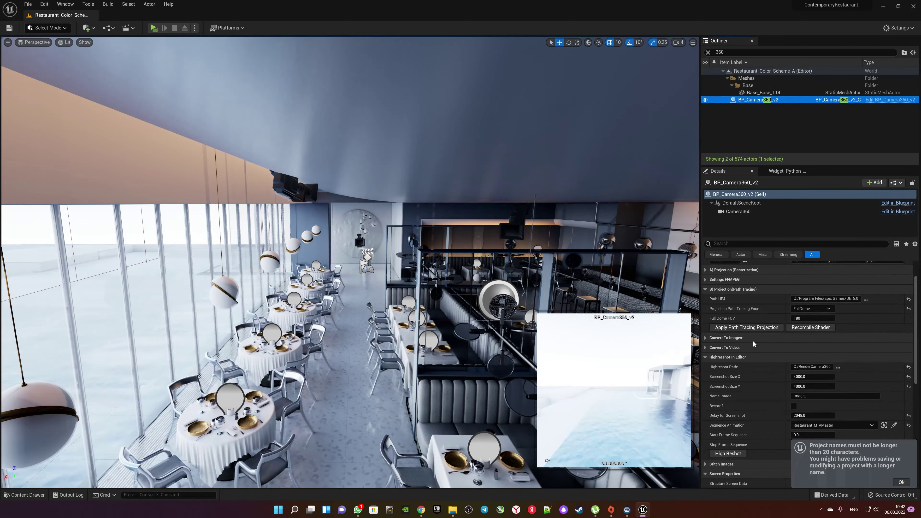
click(725, 347)
scroll(761, 345, down, 4)
click(822, 311)
click(801, 332)
click(808, 312)
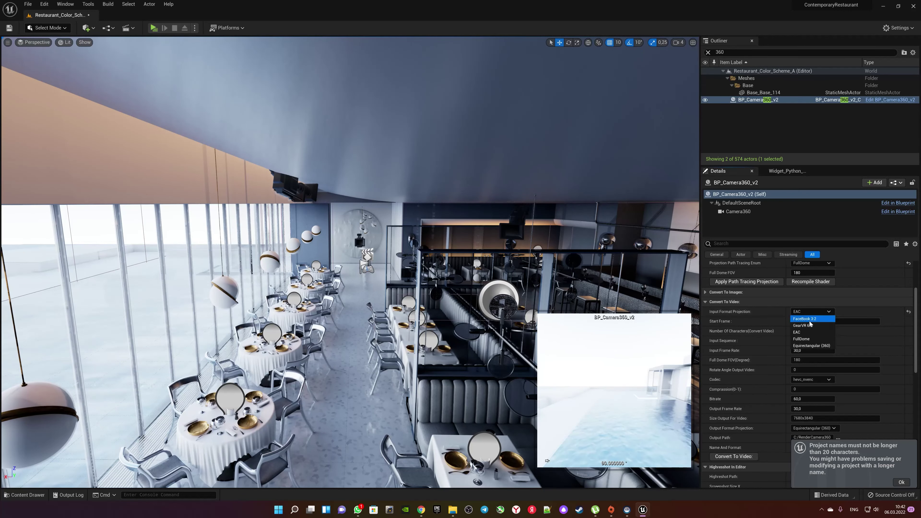
click(804, 339)
click(807, 321)
- Pick the first JPG in C:\RenderCamera360\900_Denoising as the input sequence
click(833, 341)
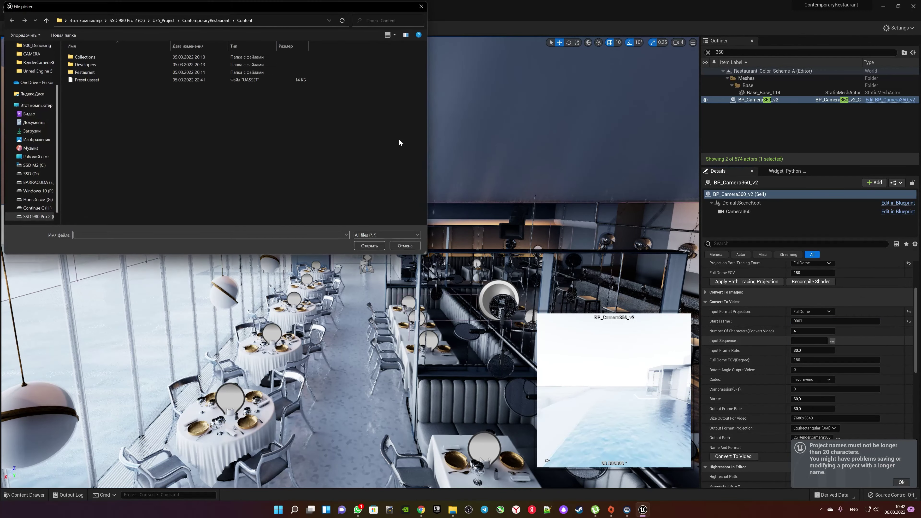
click(136, 20)
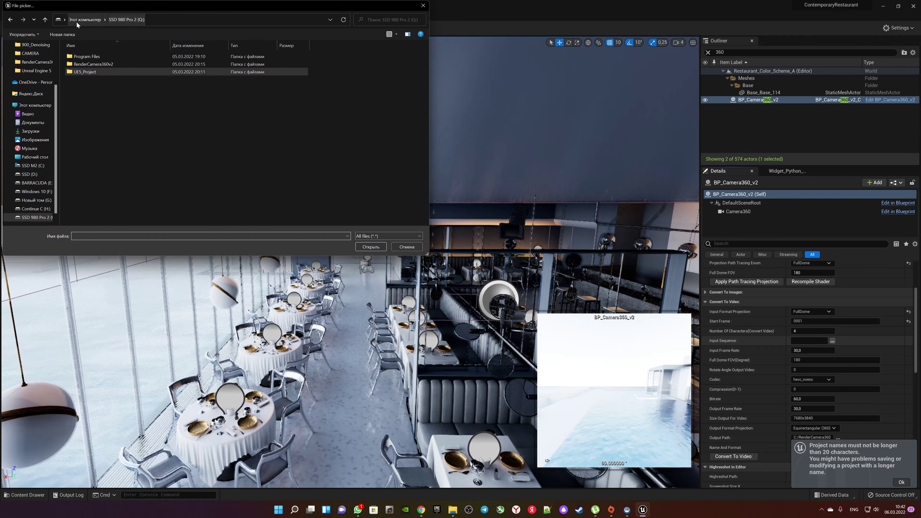
click(85, 20)
double_click(109, 114)
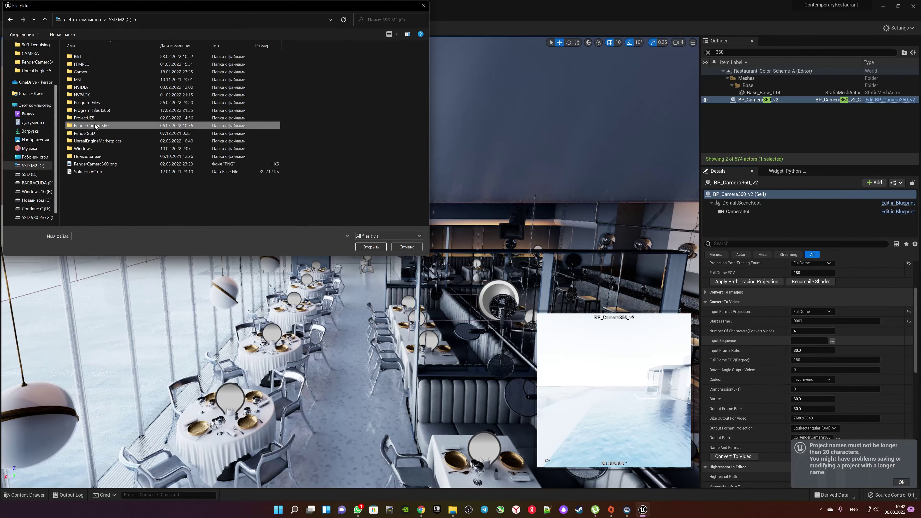
double_click(106, 122)
double_click(98, 76)
double_click(97, 66)
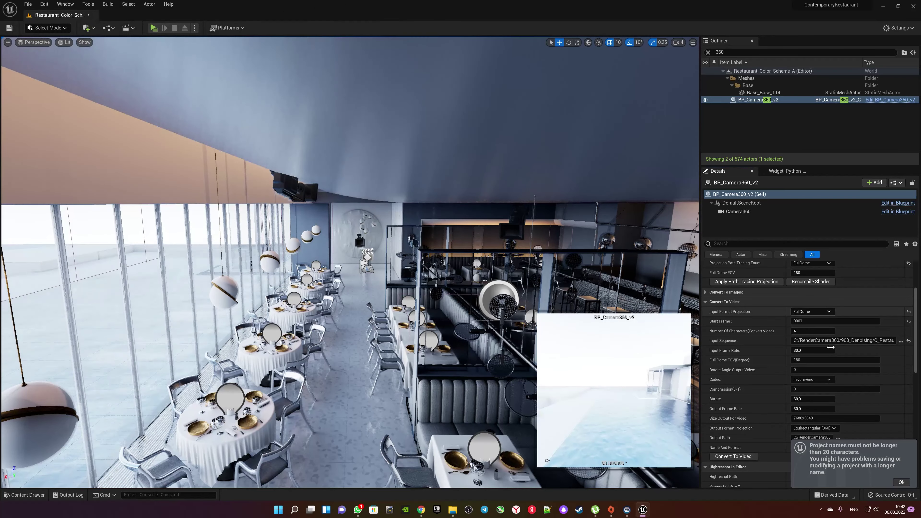
- Set output size 5000x5000 and FullDome output projection, then run Convert To Video
scroll(815, 342, down, 2)
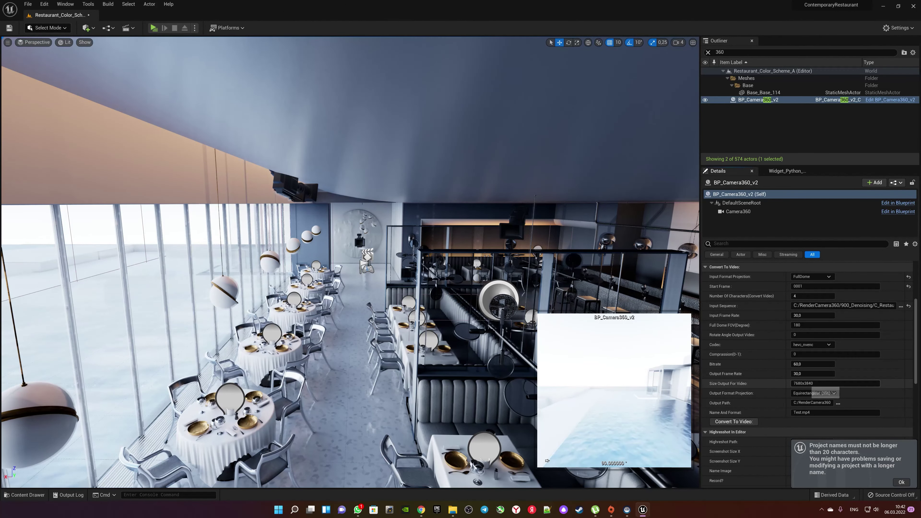
click(809, 384)
text(5000ч)
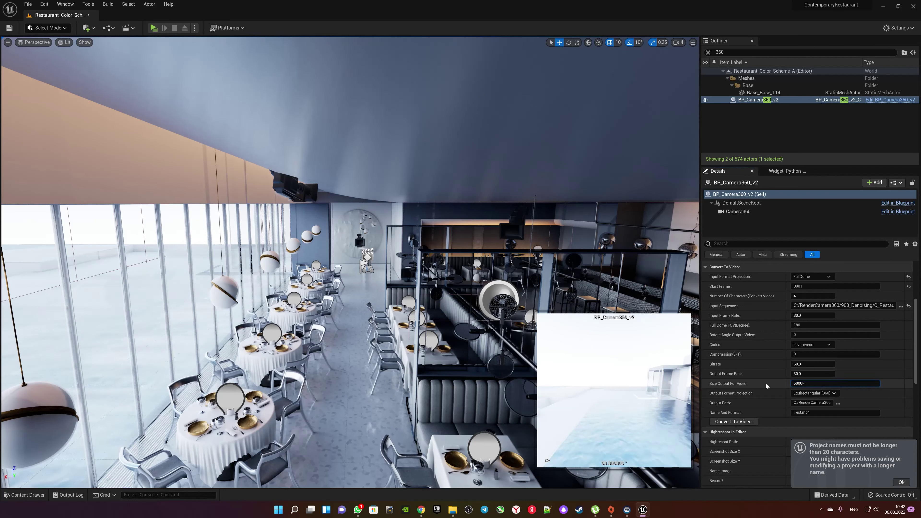
key(BackSpace)
text(x5000)
click(833, 396)
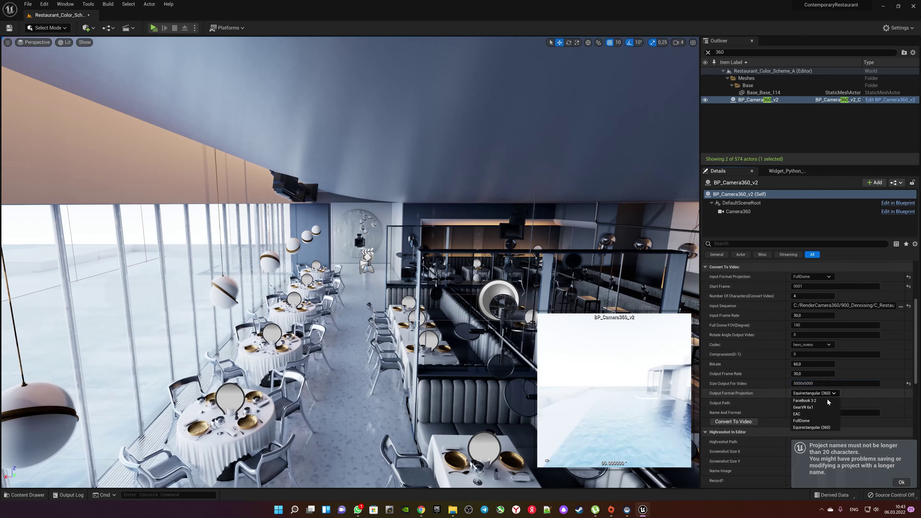
click(814, 419)
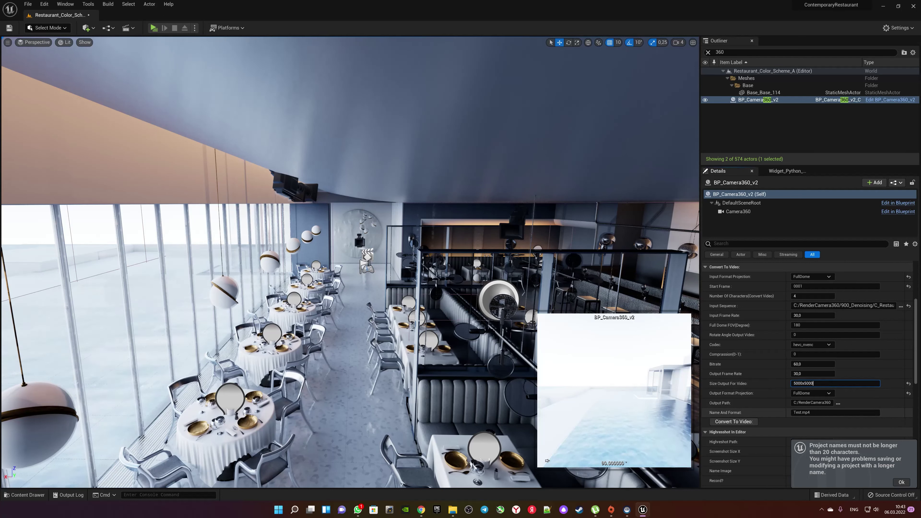
click(742, 422)
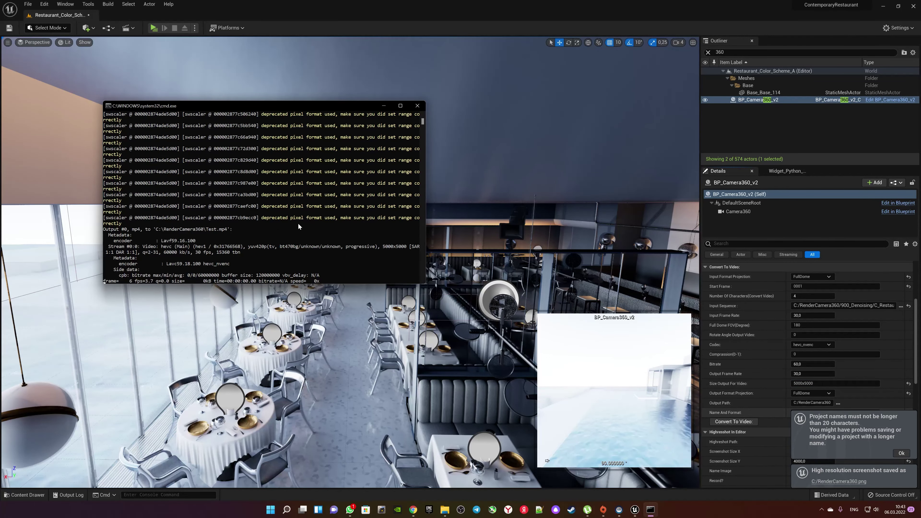
- Play the finished Test.mp4 from the RenderCamera360 folder
mouse_move(450, 512)
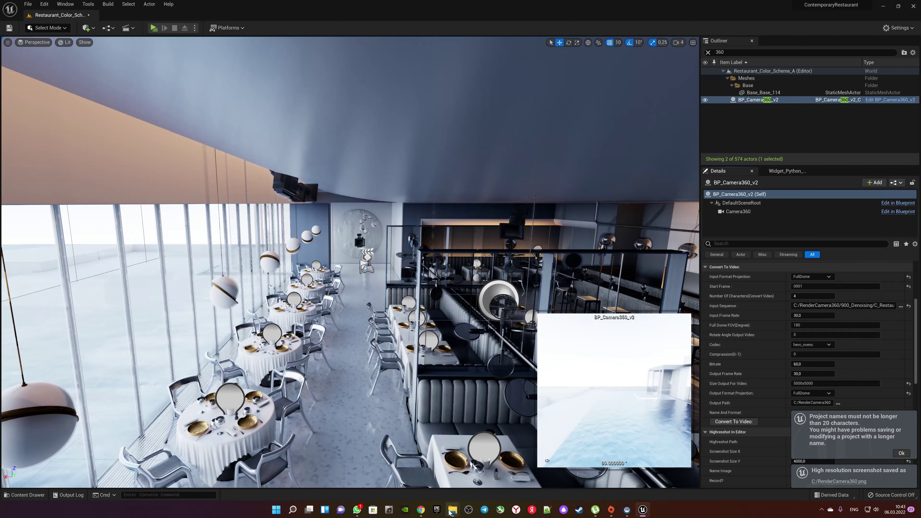
click(417, 472)
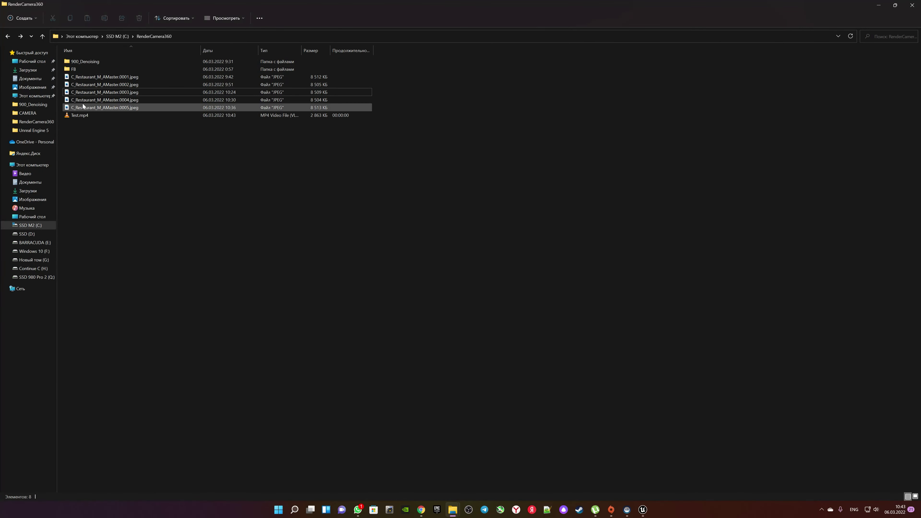
double_click(88, 116)
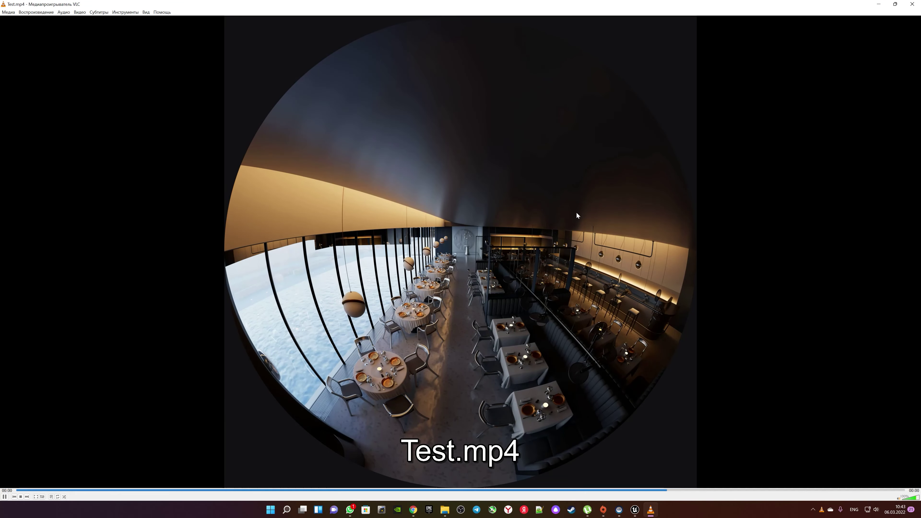
- Pause, seek back and replay the fisheye Test.mp4, then close VLC and return to Unreal
key(space)
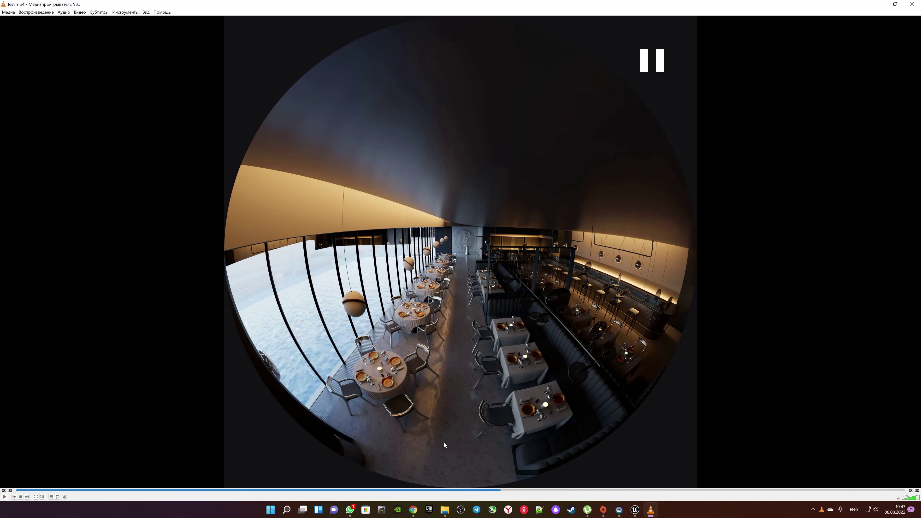
drag(210, 490, 255, 490)
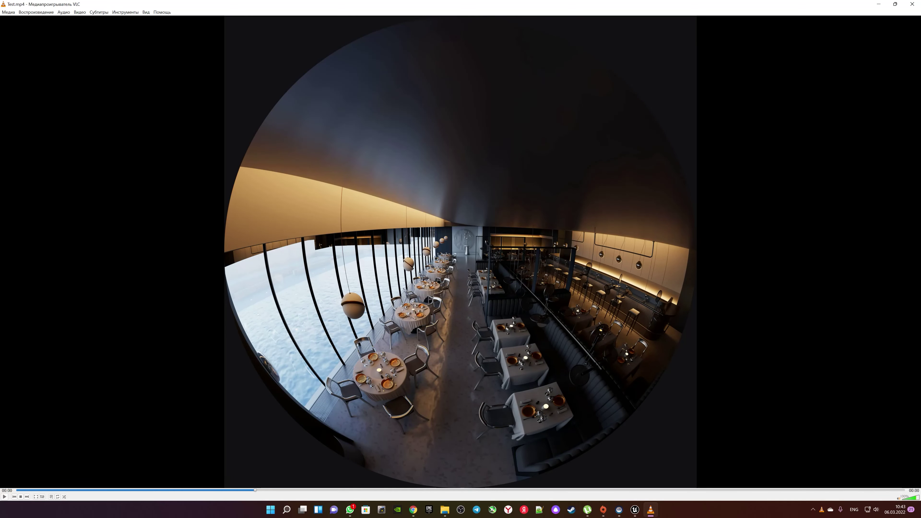
key(space)
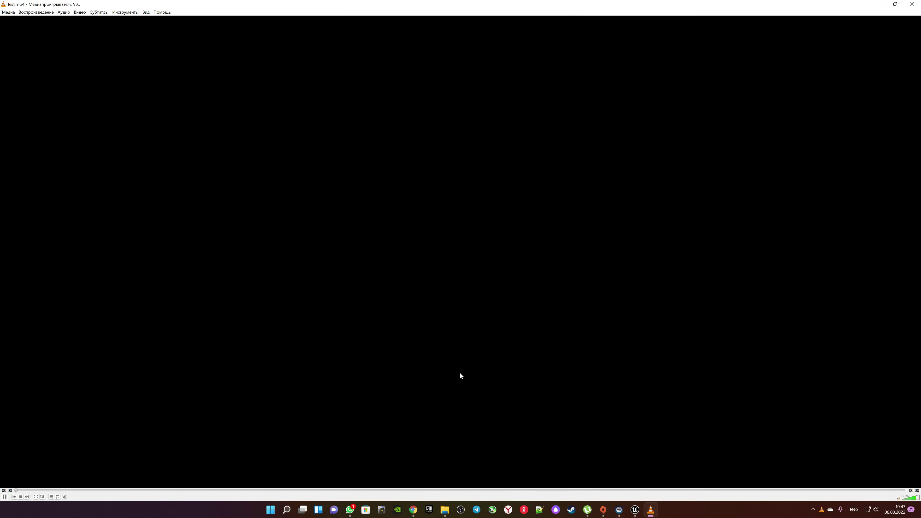
key(space)
key(space)
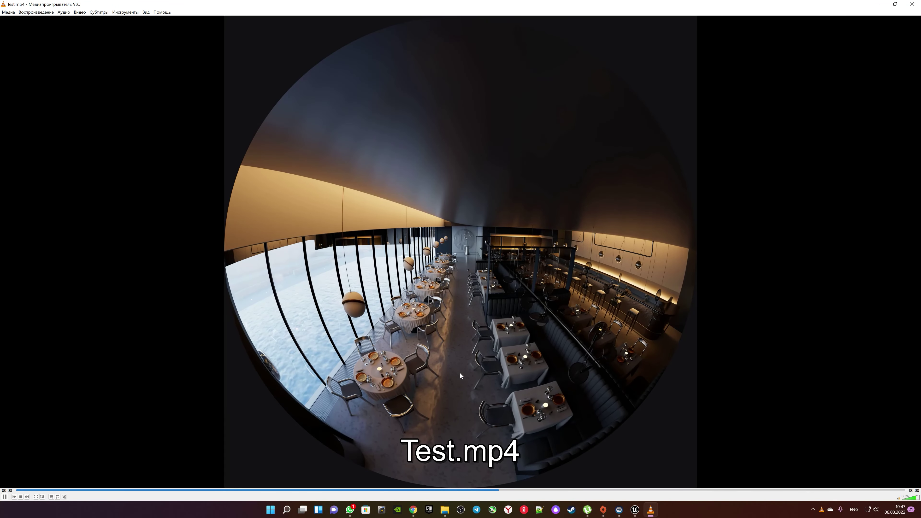
key(space)
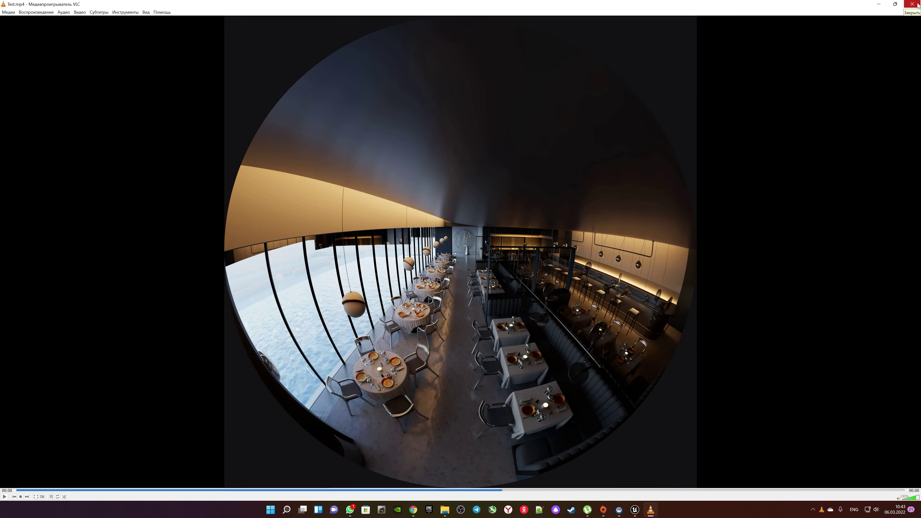
key(space)
key(space)
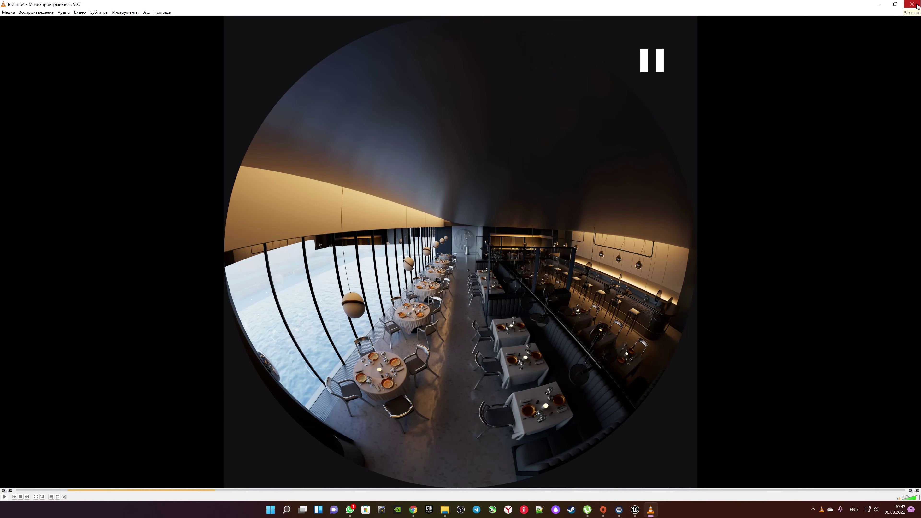
click(913, 5)
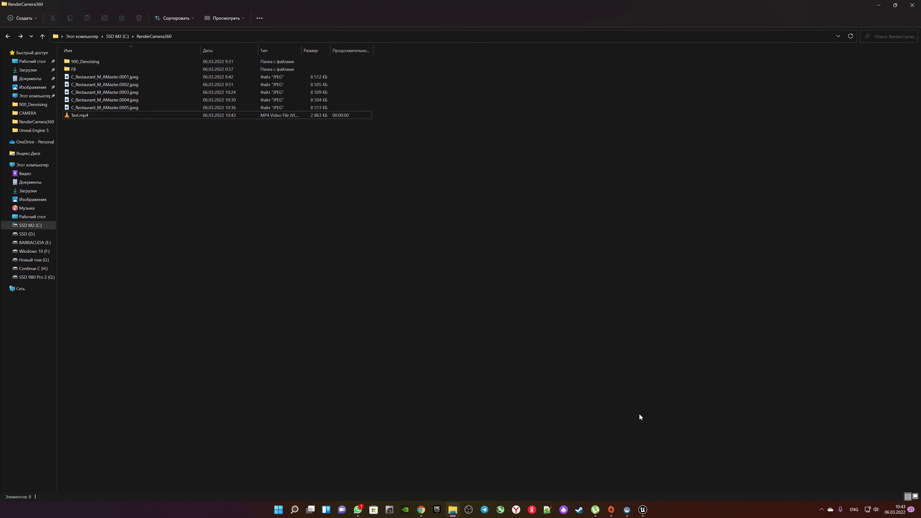
click(642, 510)
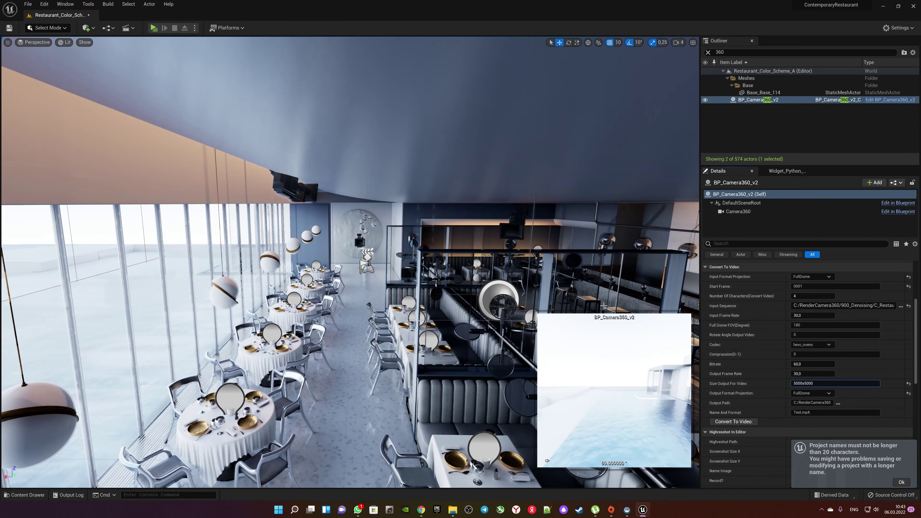